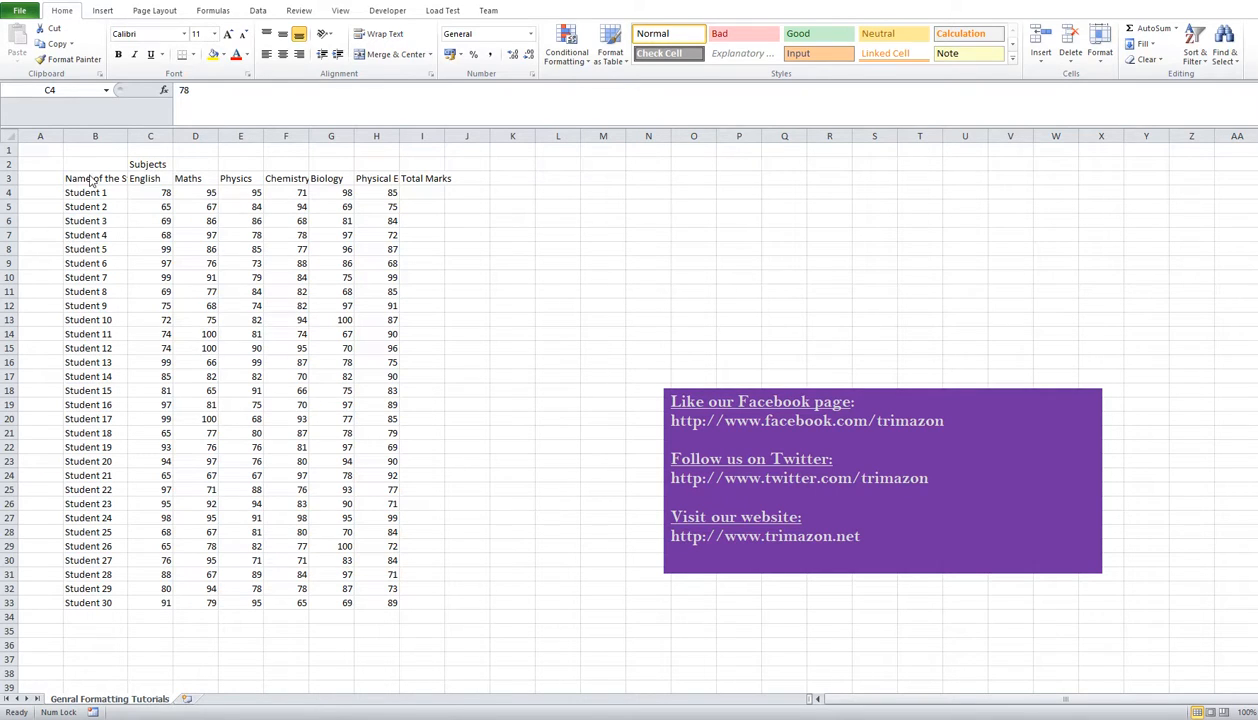
pyautogui.moveTo(90, 178); pyautogui.dragTo(446, 601)
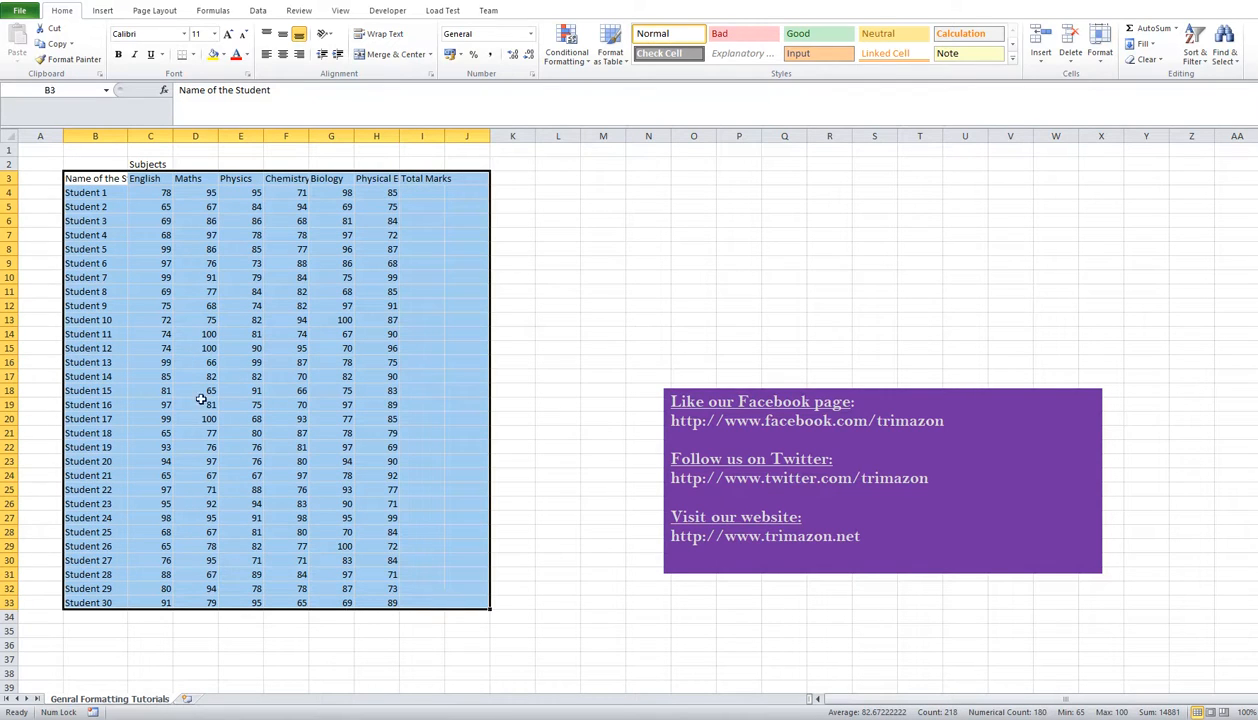
pyautogui.click(193, 247)
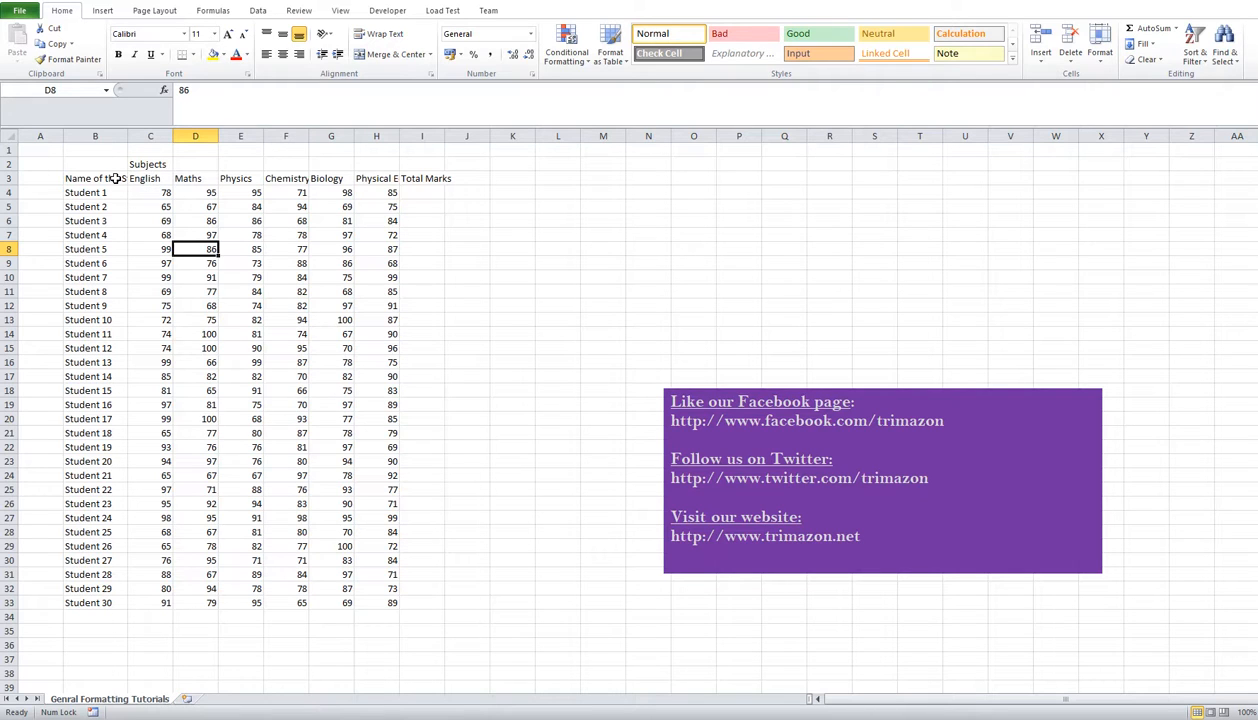
pyautogui.click(190, 232)
pyautogui.click(142, 203)
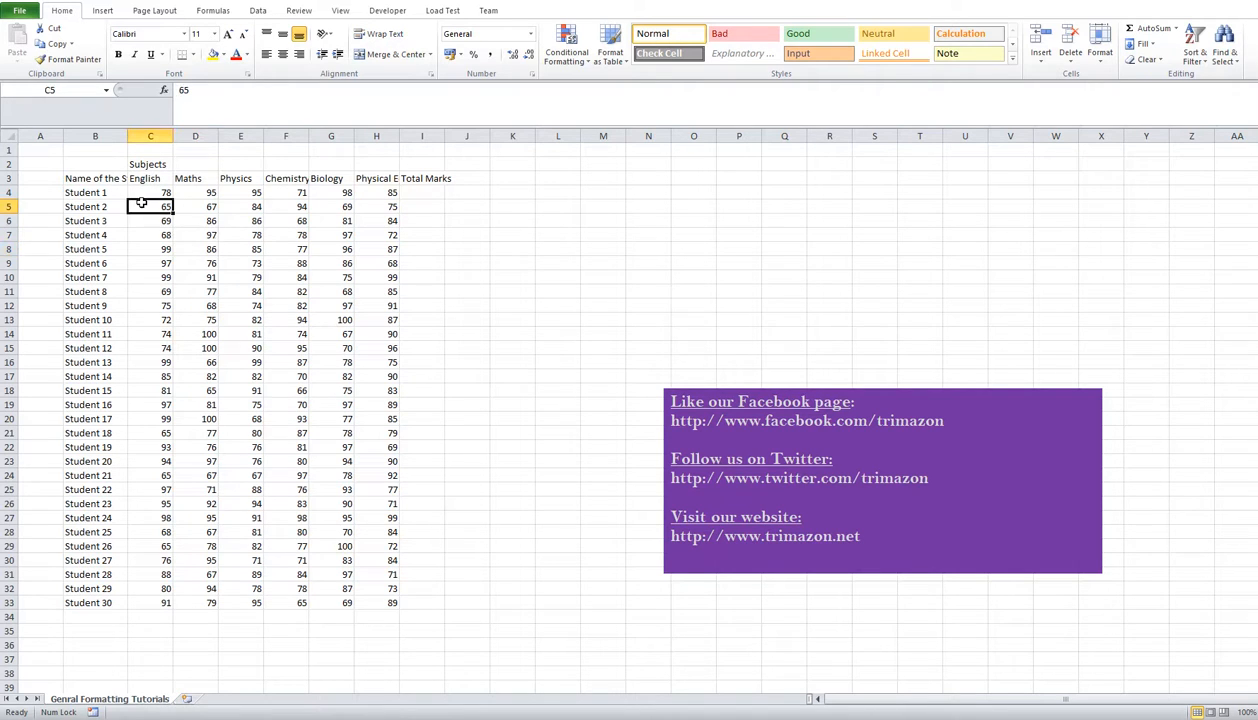
pyautogui.click(142, 193)
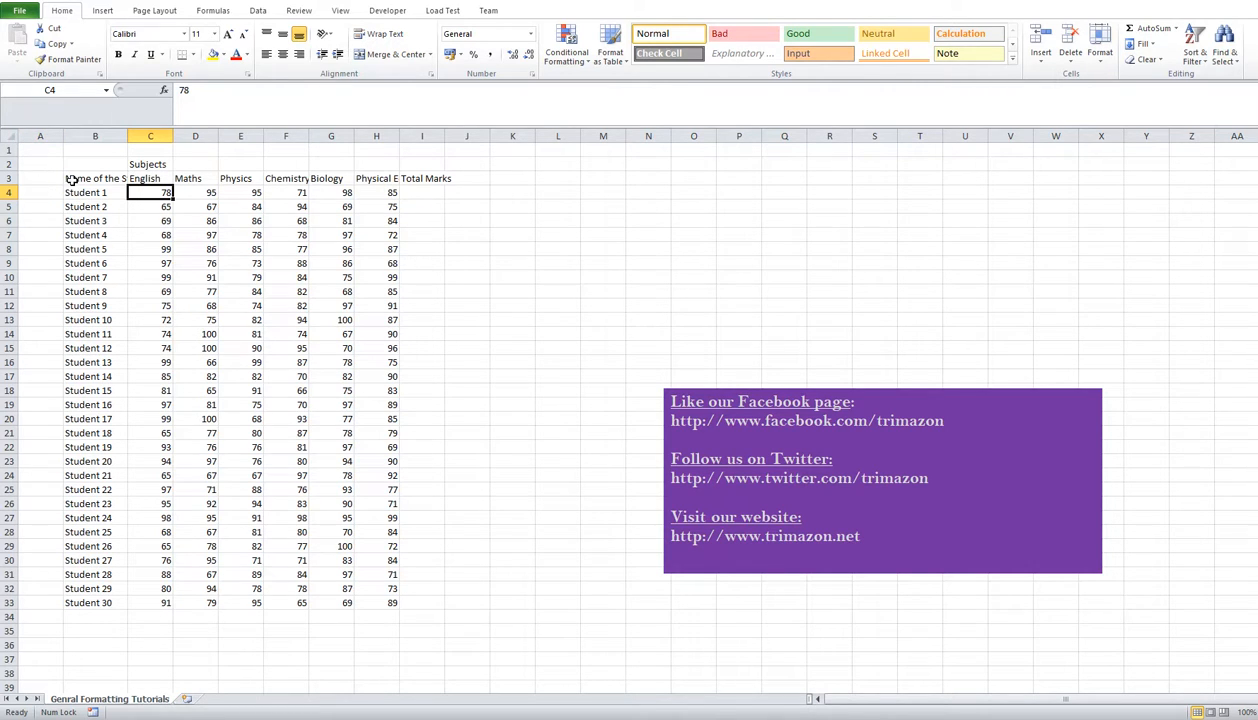
# Increase the height of rows 3 to 33 slightly and equally, covering the header row and all student rows.
pyautogui.moveTo(9, 178); pyautogui.dragTo(45, 594)
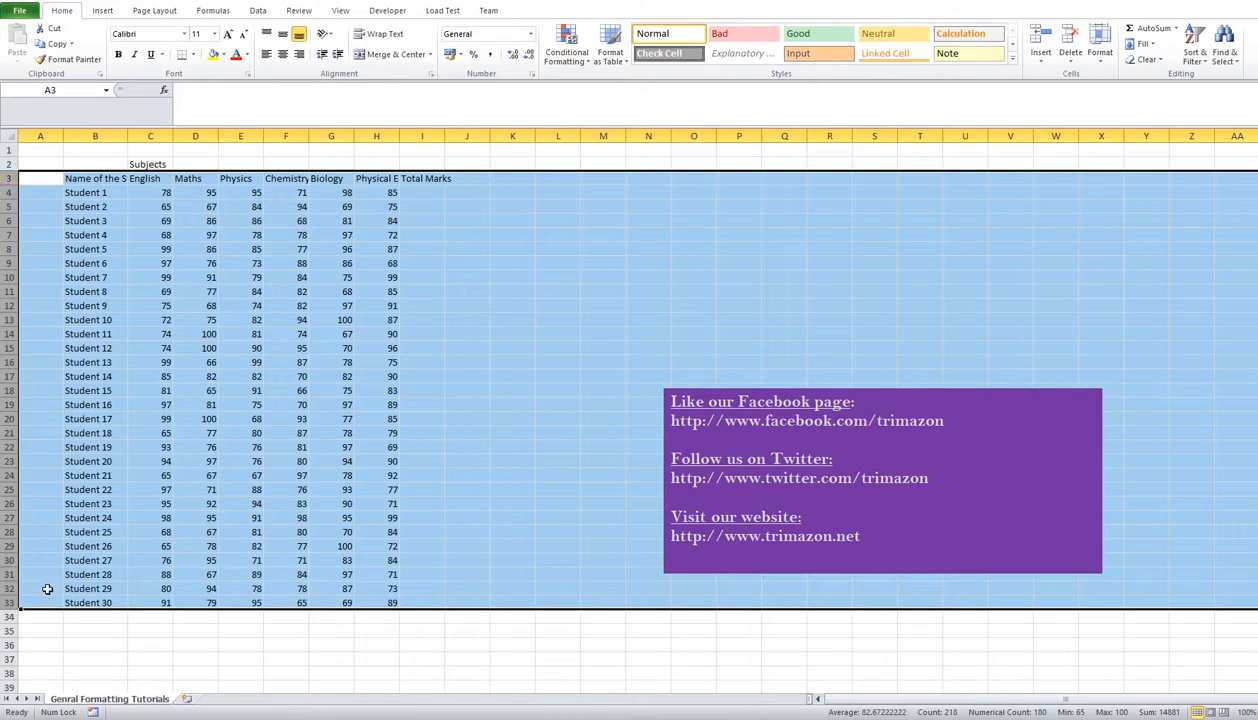
pyautogui.moveTo(12, 383); pyautogui.dragTo(9, 389)
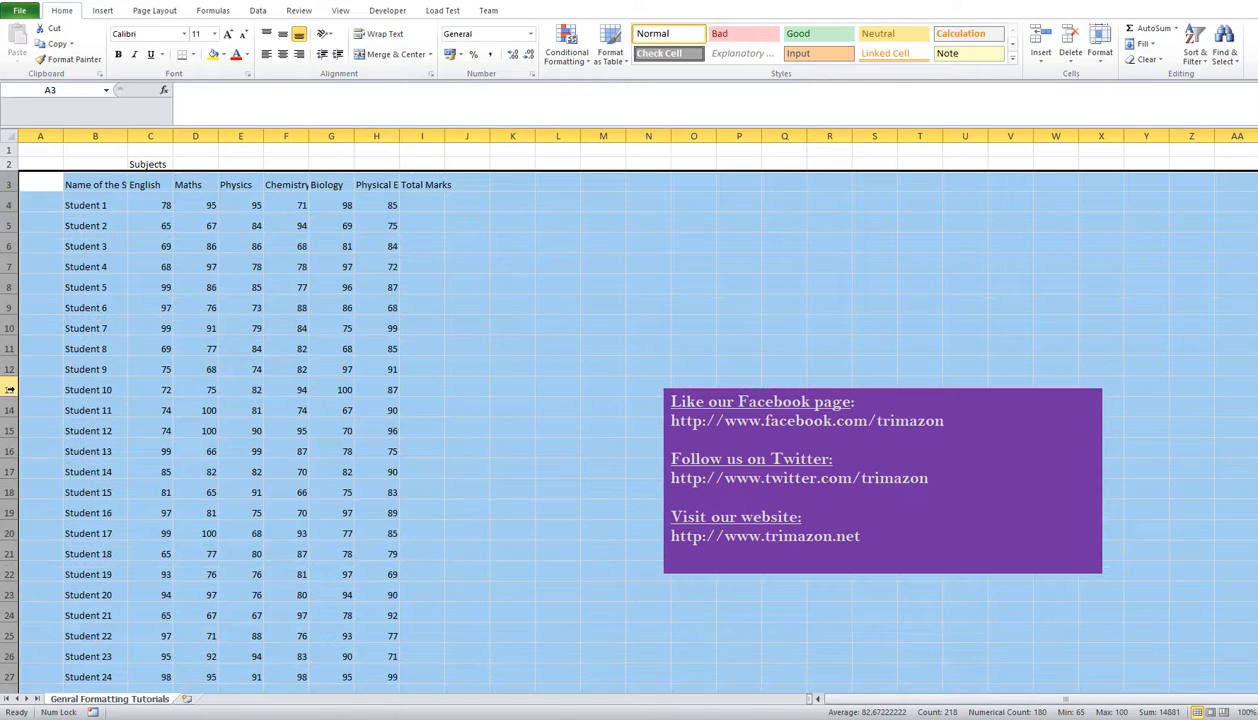
pyautogui.click(266, 285)
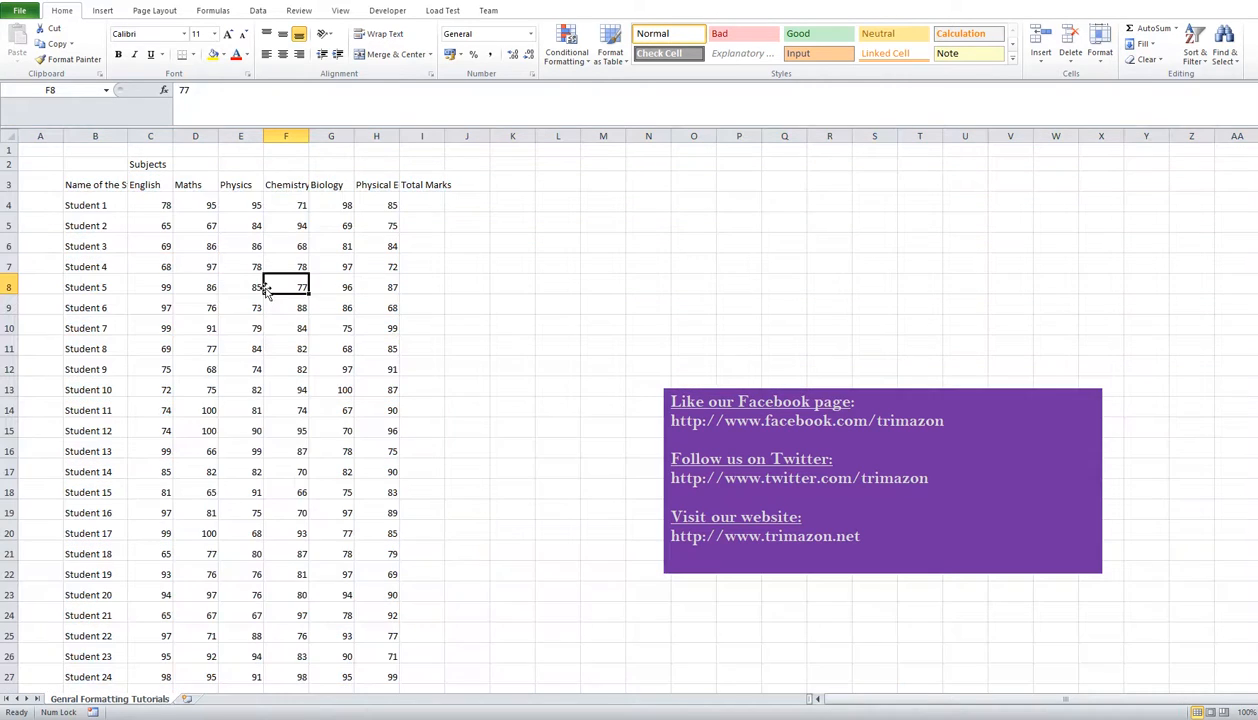
pyautogui.click(111, 221)
pyautogui.click(102, 200)
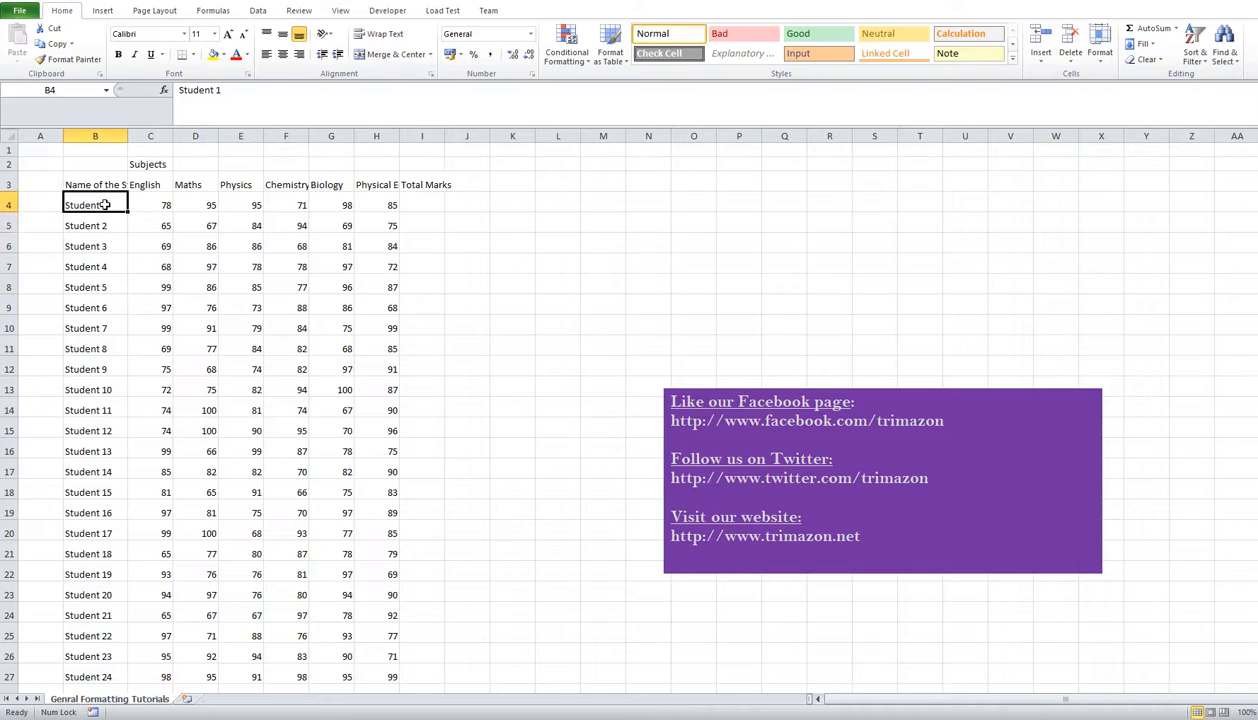
pyautogui.click(199, 204)
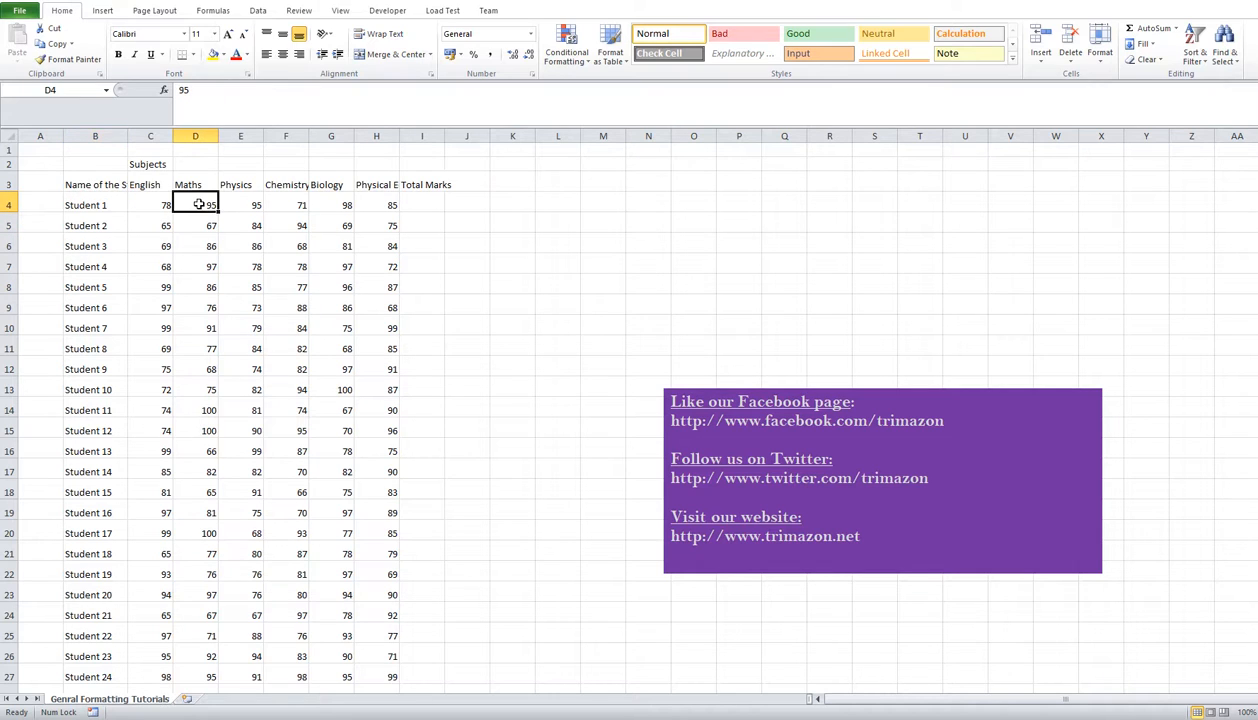
pyautogui.click(107, 207)
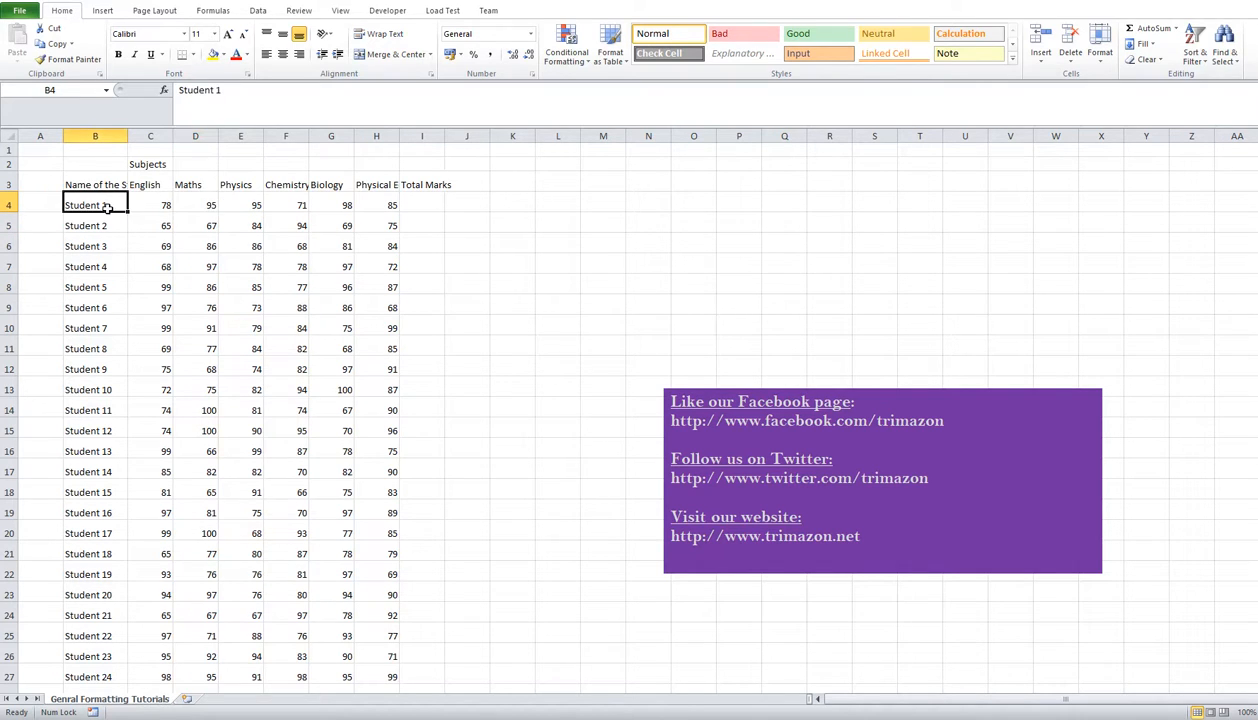
pyautogui.moveTo(86, 200); pyautogui.dragTo(320, 224)
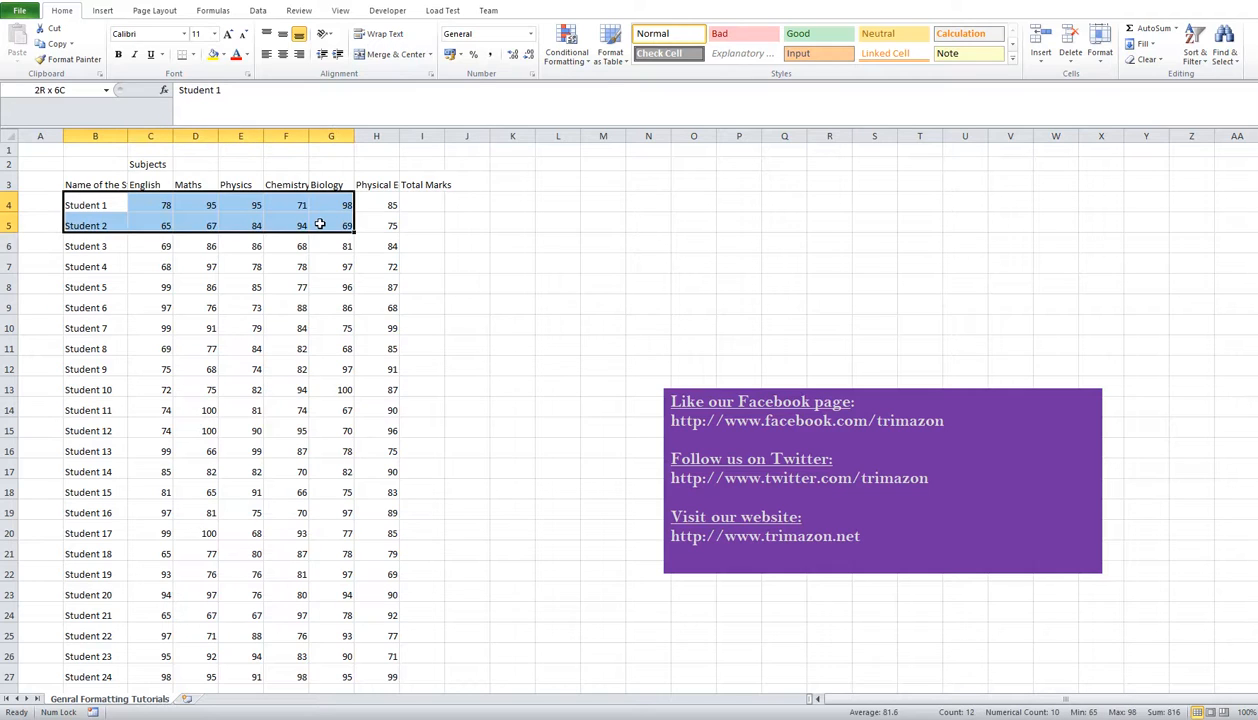
pyautogui.moveTo(100, 180); pyautogui.dragTo(429, 673)
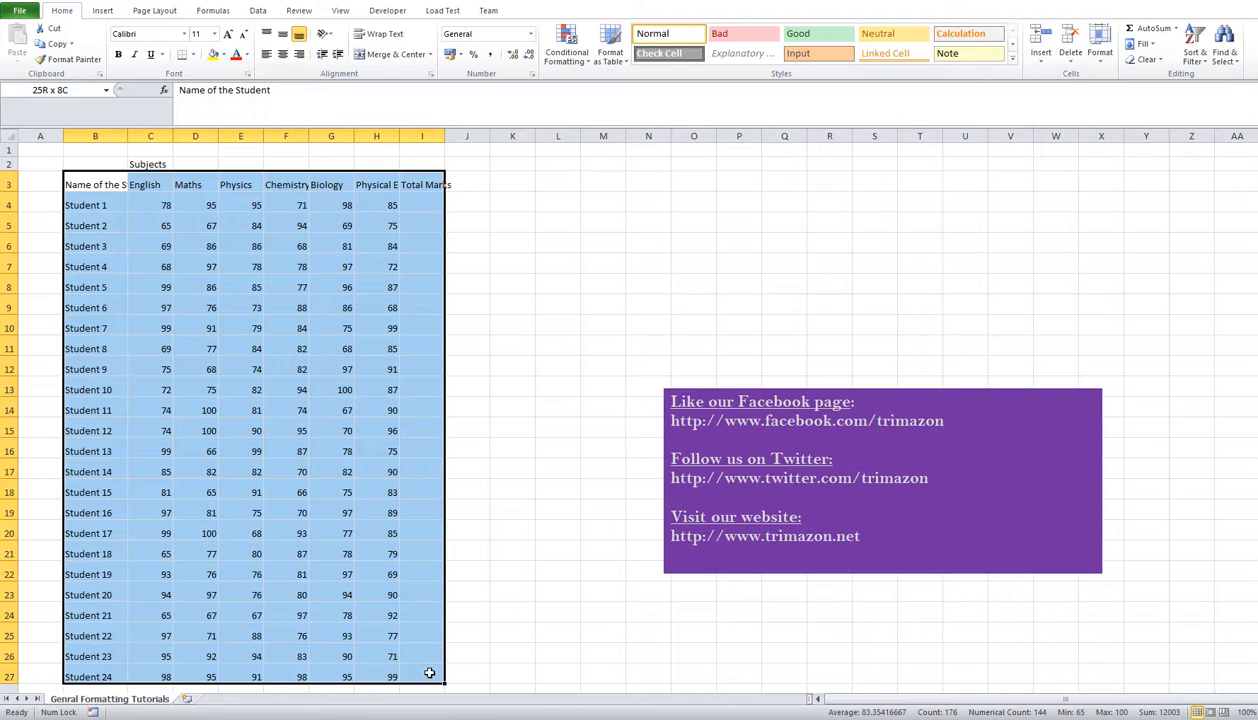
pyautogui.moveTo(429, 673)
pyautogui.mouseDown()
pyautogui.moveTo(433, 686)
pyautogui.moveTo(437, 673)
pyautogui.mouseUp()
pyautogui.scroll(3, 437, 673)
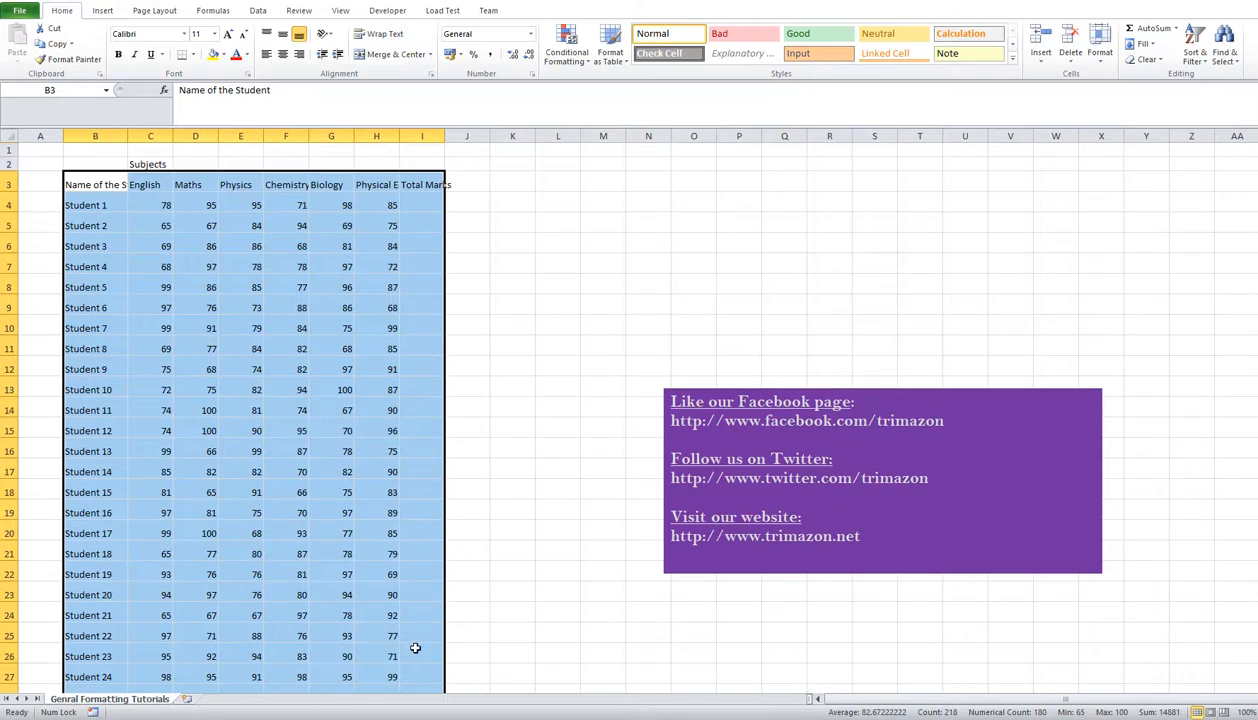
# Align the contents of the whole marks table, B3:I33, vertically to the middle of their cells.
pyautogui.click(94, 189)
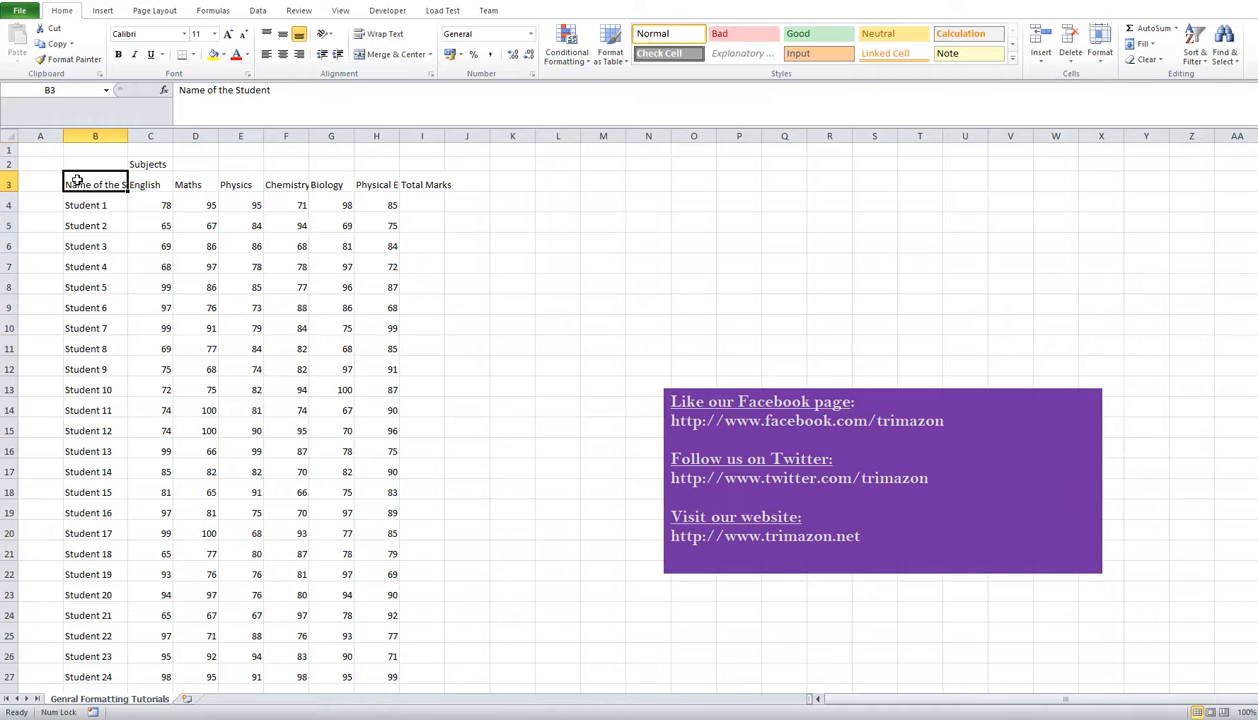
pyautogui.hotkey('ctrl', 'shift', 'Right')
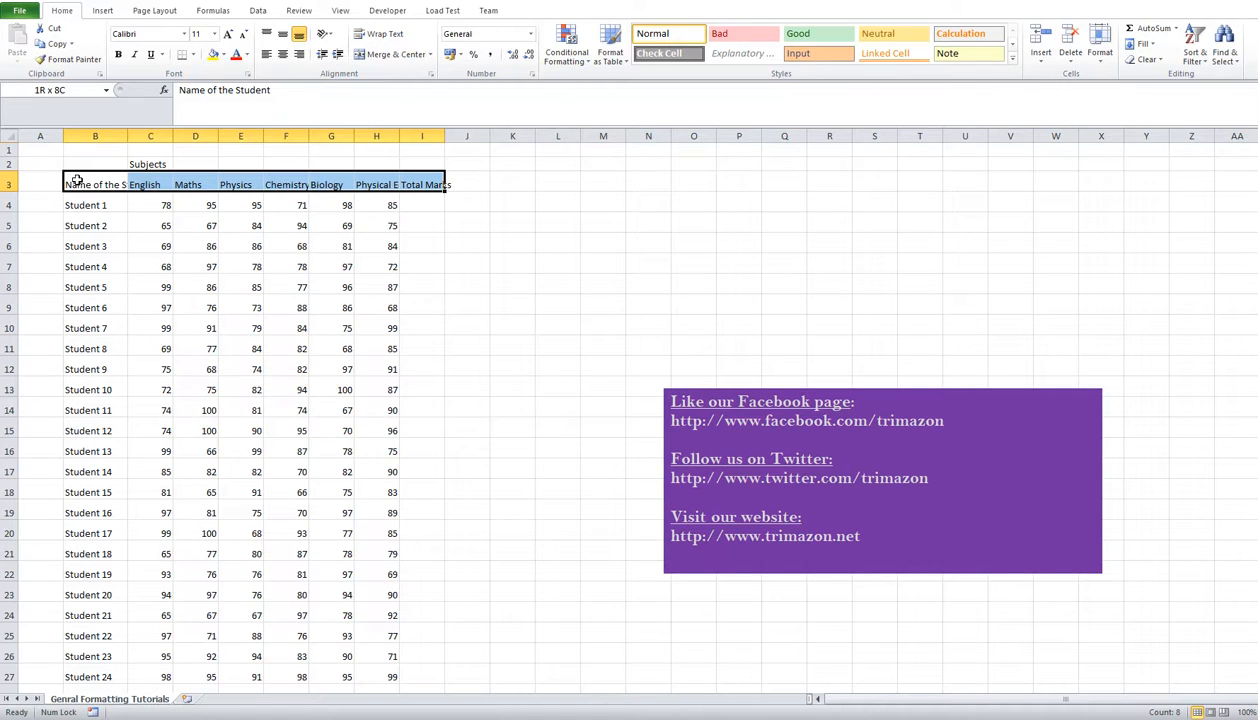
pyautogui.hotkey('ctrl', 'shift', 'Down')
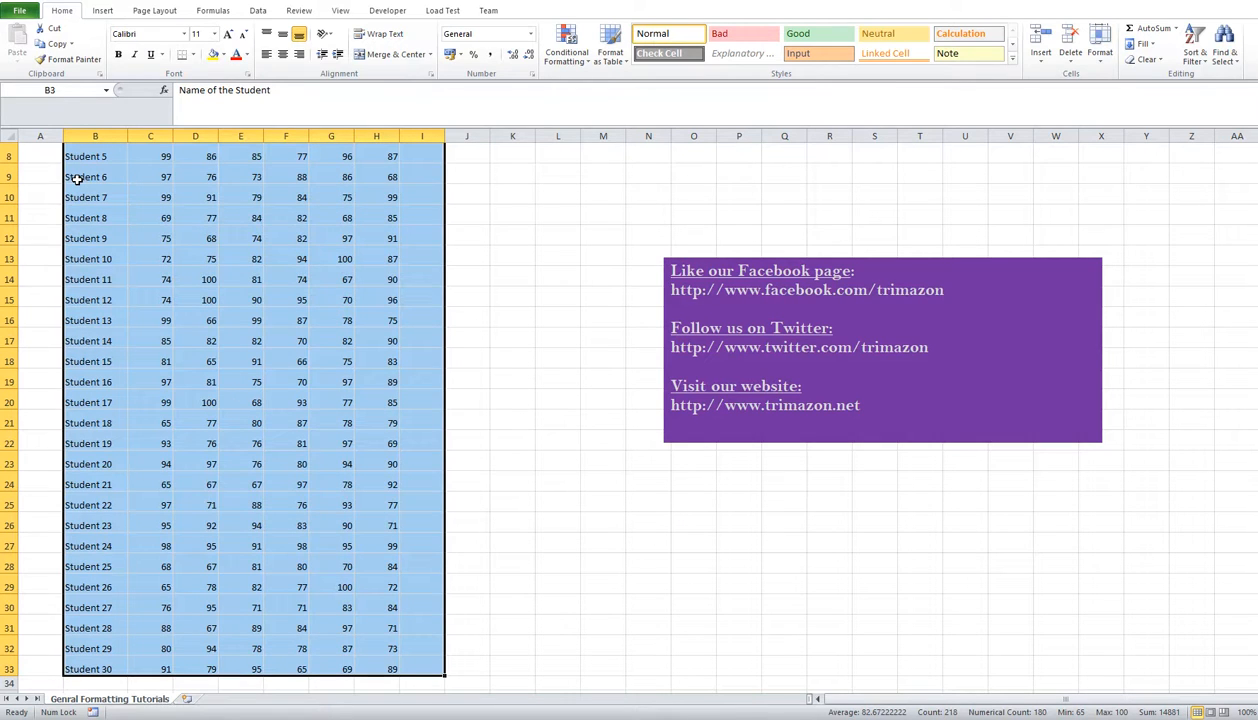
pyautogui.click(284, 36)
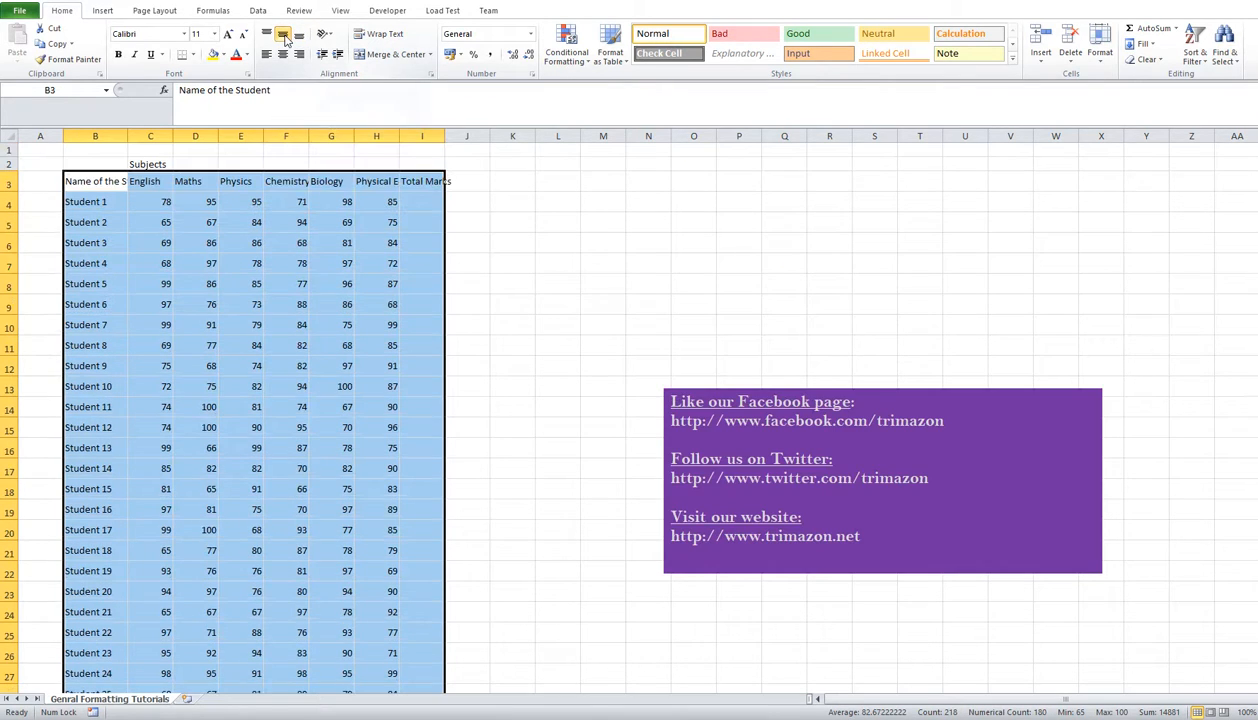
pyautogui.click(203, 316)
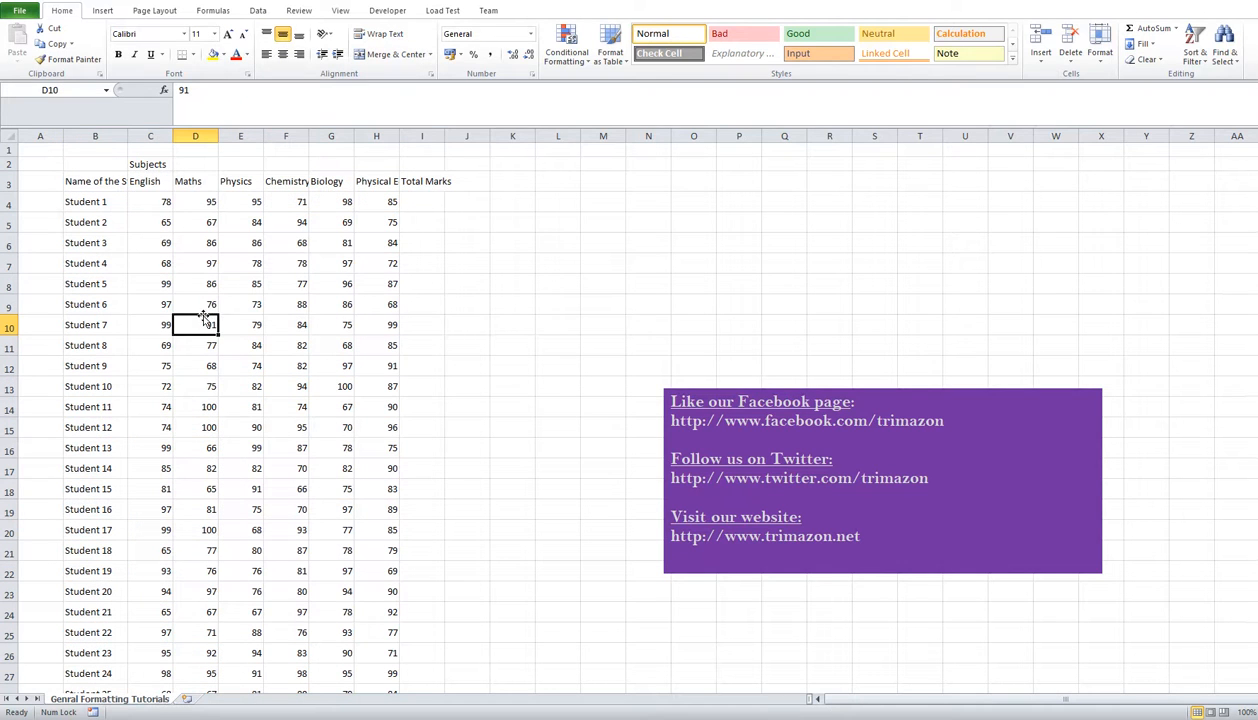
pyautogui.click(108, 182)
pyautogui.moveTo(108, 182); pyautogui.dragTo(441, 188)
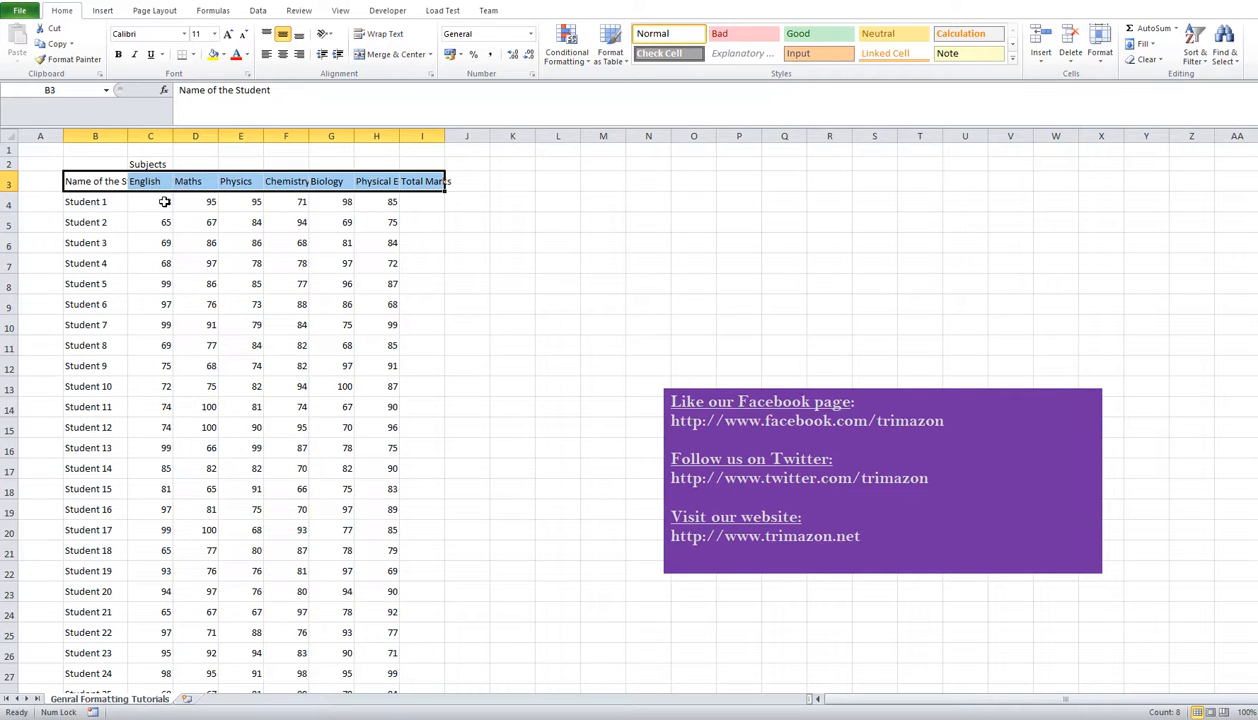
pyautogui.moveTo(164, 201); pyautogui.dragTo(366, 578)
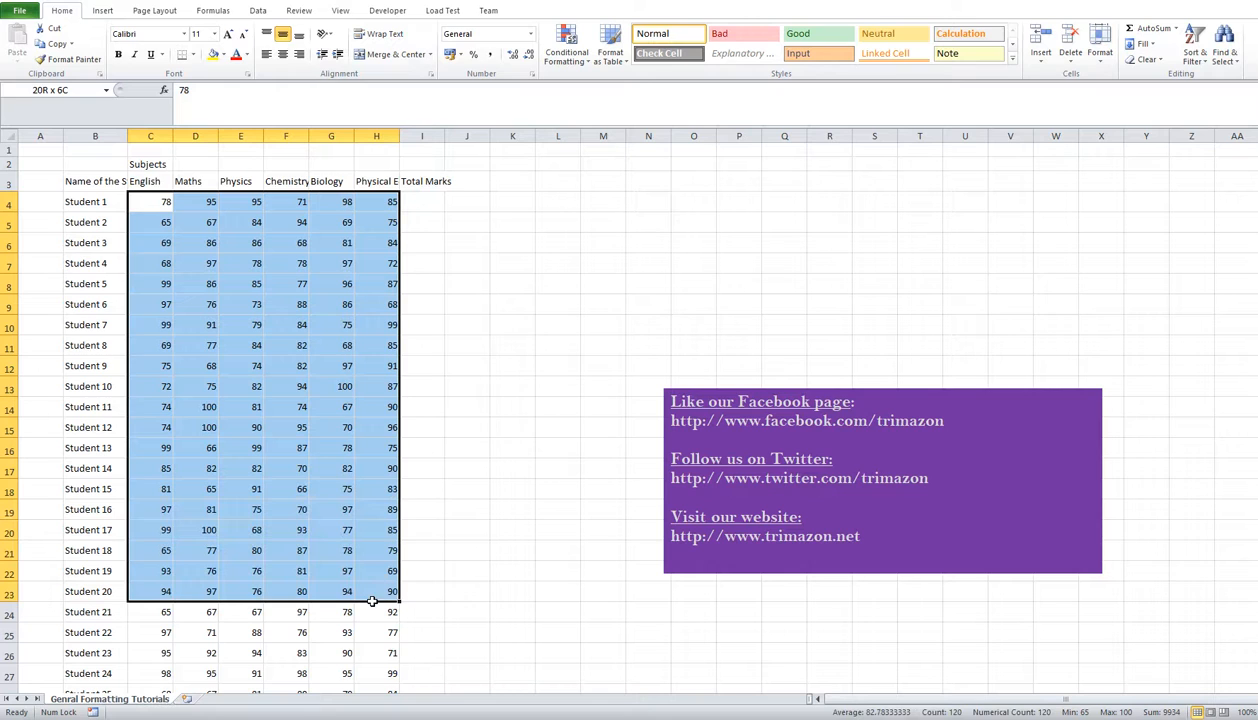
pyautogui.click(302, 266)
pyautogui.moveTo(154, 202); pyautogui.dragTo(388, 348)
pyautogui.click(140, 181)
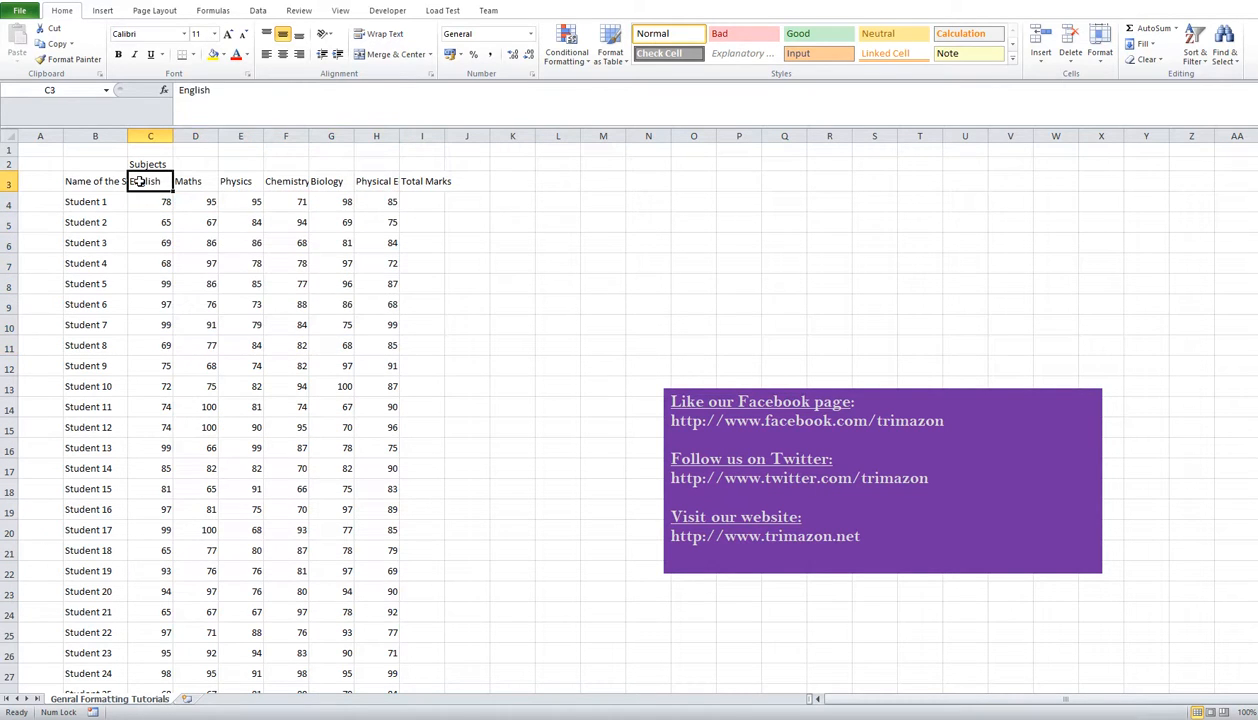
pyautogui.moveTo(146, 196); pyautogui.dragTo(168, 388)
pyautogui.click(196, 304)
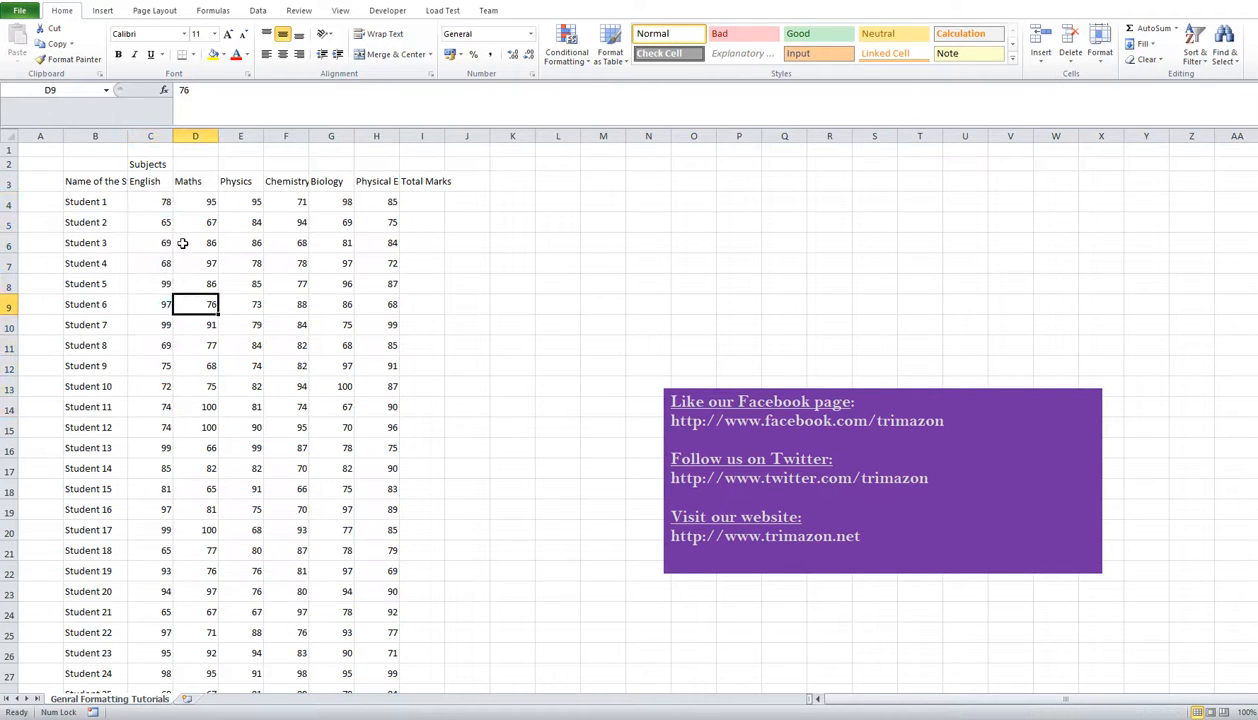
# Centre the header labels in B3:I3 horizontally, from Name of the Student to Total Marks.
pyautogui.click(97, 184)
pyautogui.moveTo(97, 184); pyautogui.dragTo(413, 181)
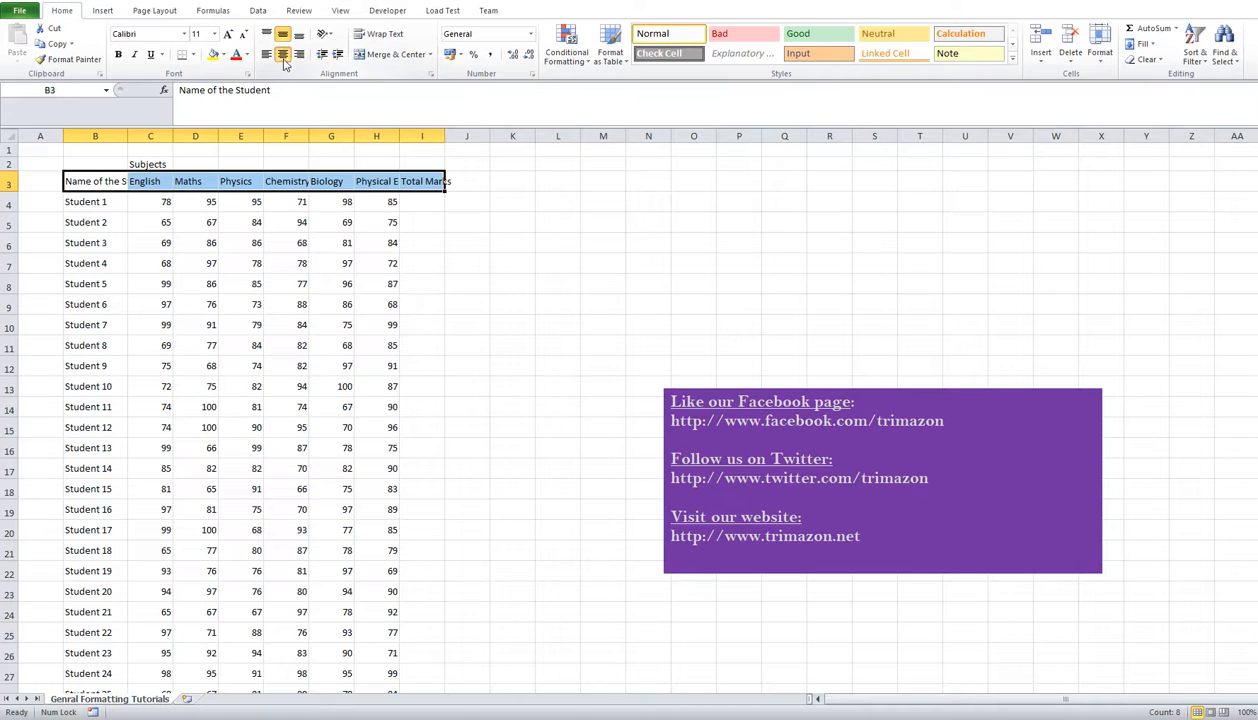
pyautogui.click(284, 58)
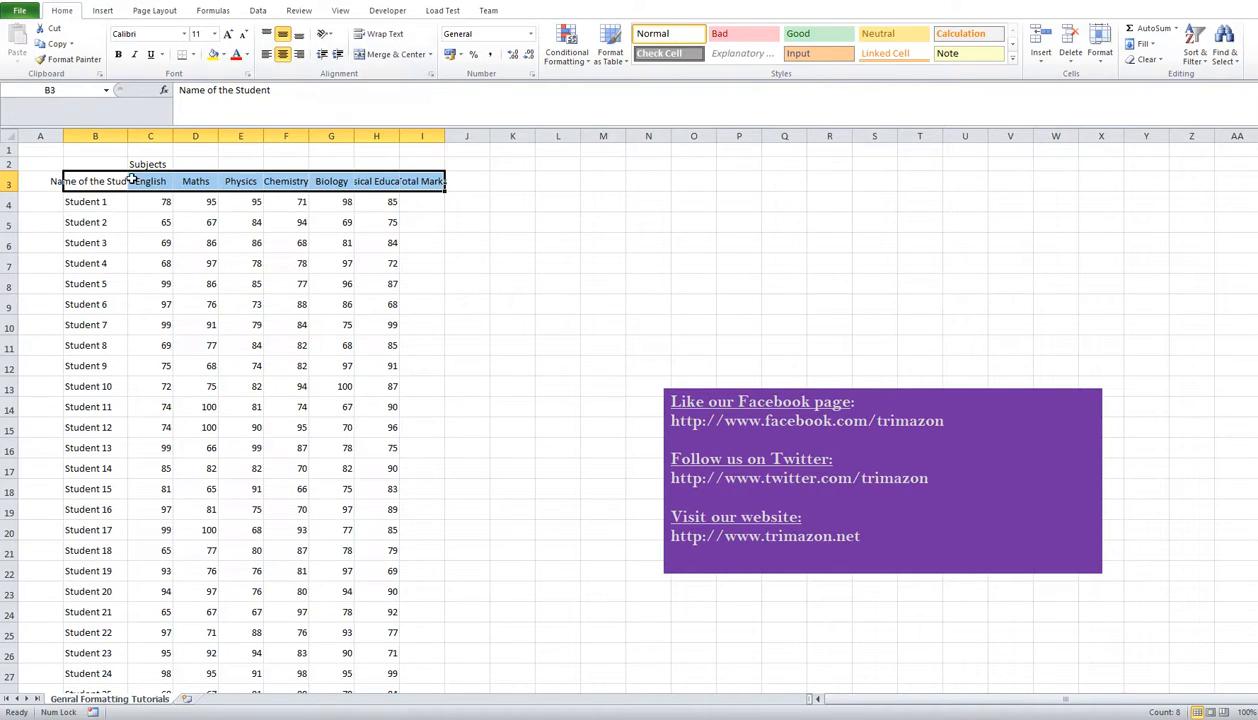
# Wrap the text of the header cells B3:I3 and make row 3 tall enough for two lines.
pyautogui.click(372, 38)
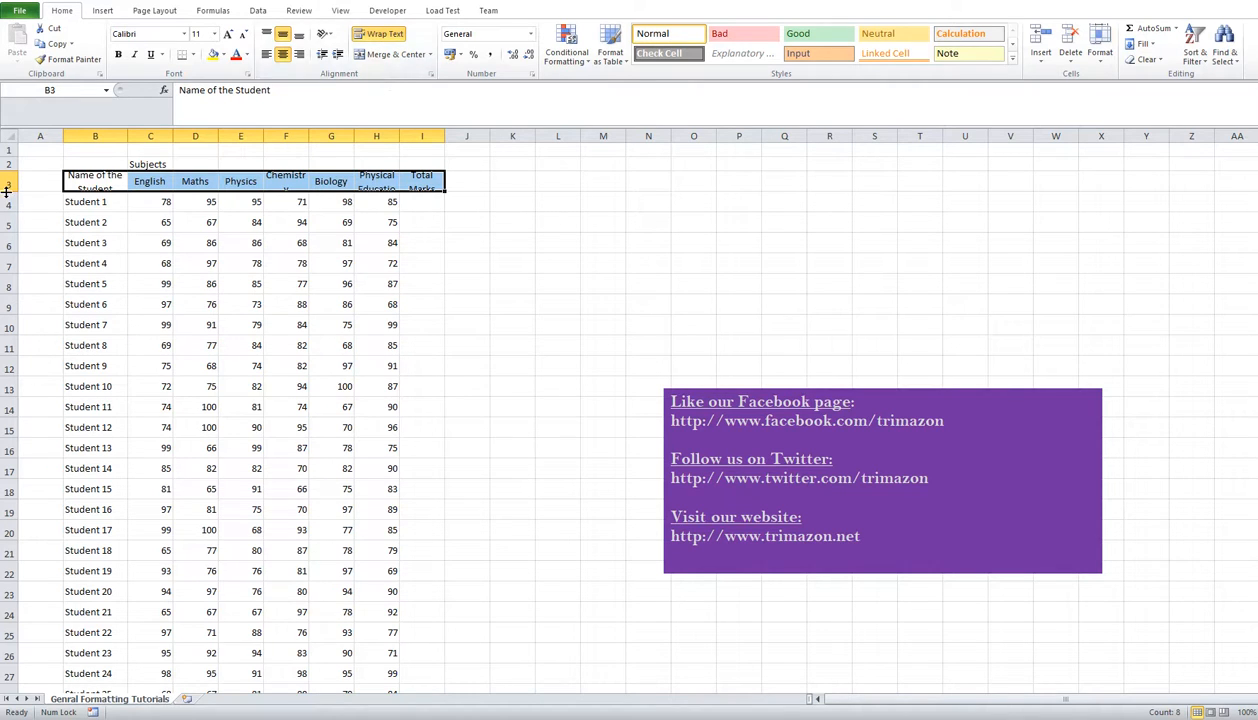
pyautogui.moveTo(6, 191); pyautogui.dragTo(6, 204)
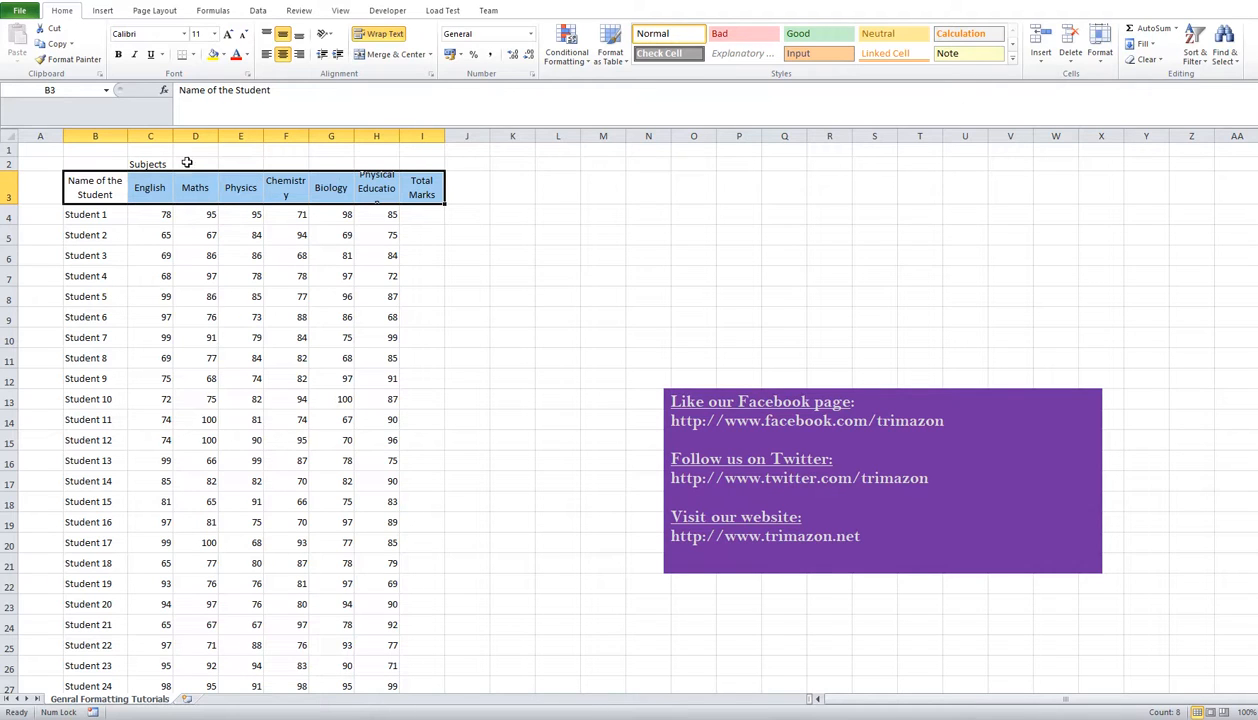
pyautogui.click(285, 193)
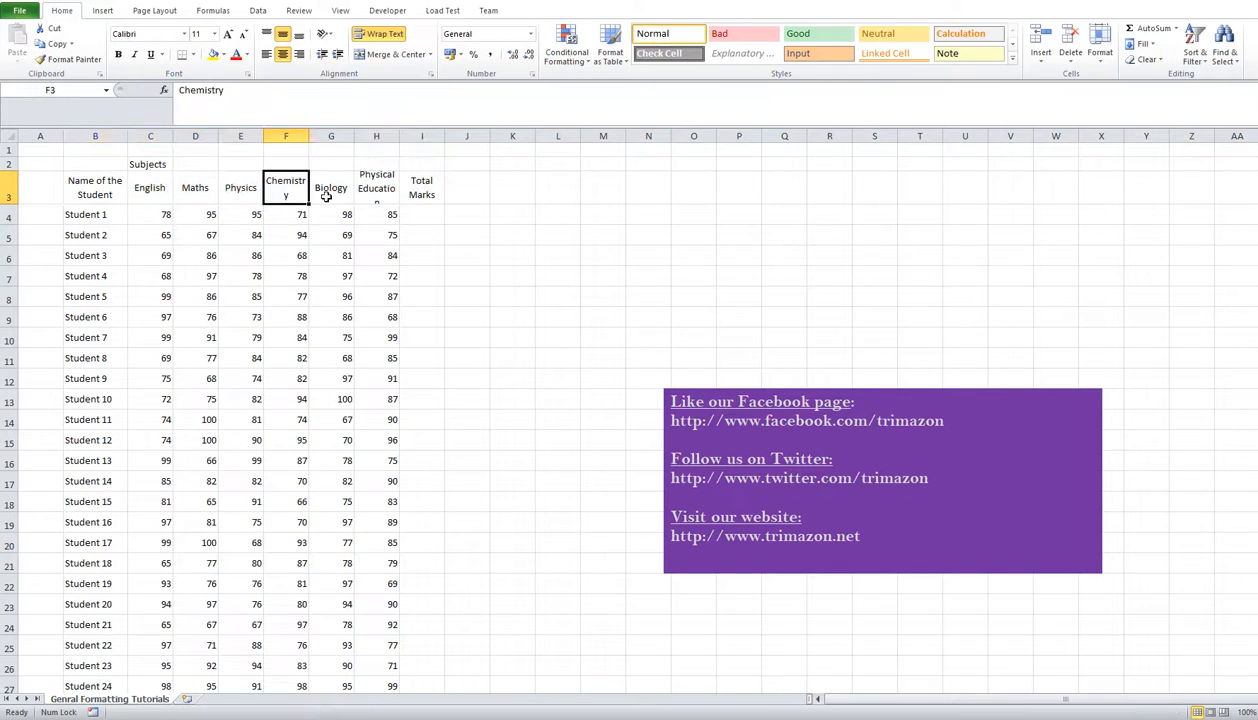
pyautogui.click(363, 188)
pyautogui.click(298, 196)
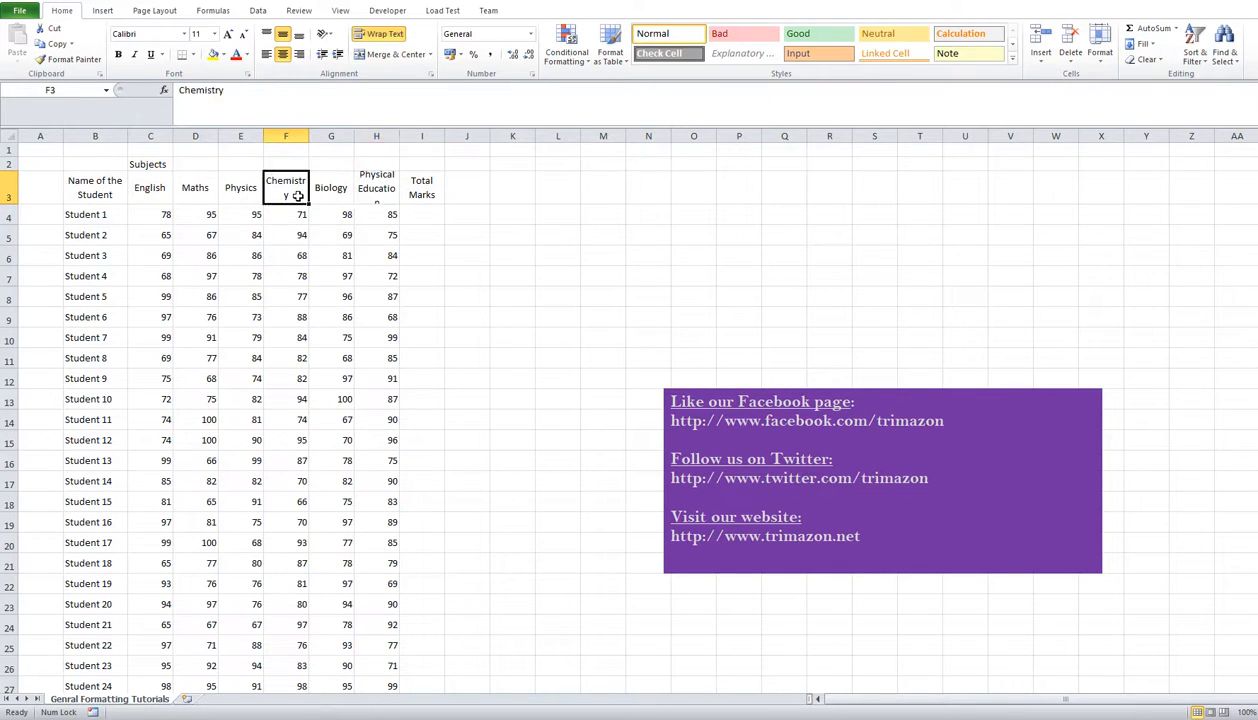
pyautogui.click(369, 190)
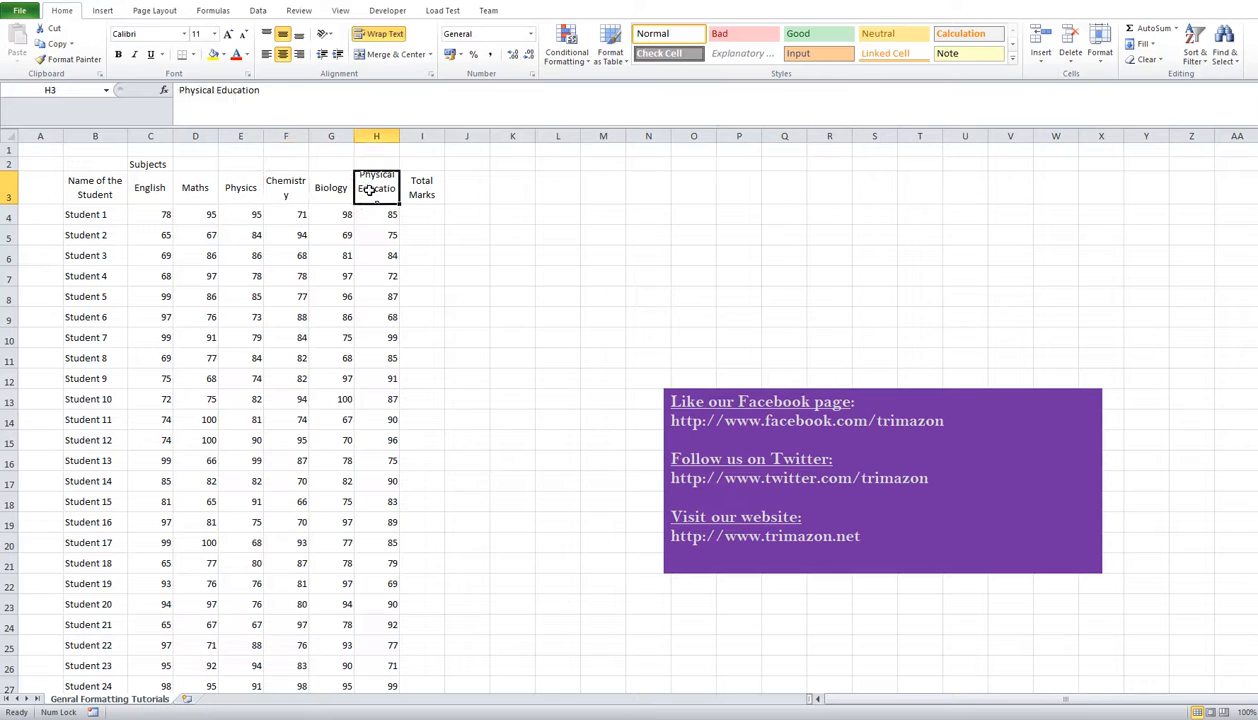
pyautogui.click(283, 187)
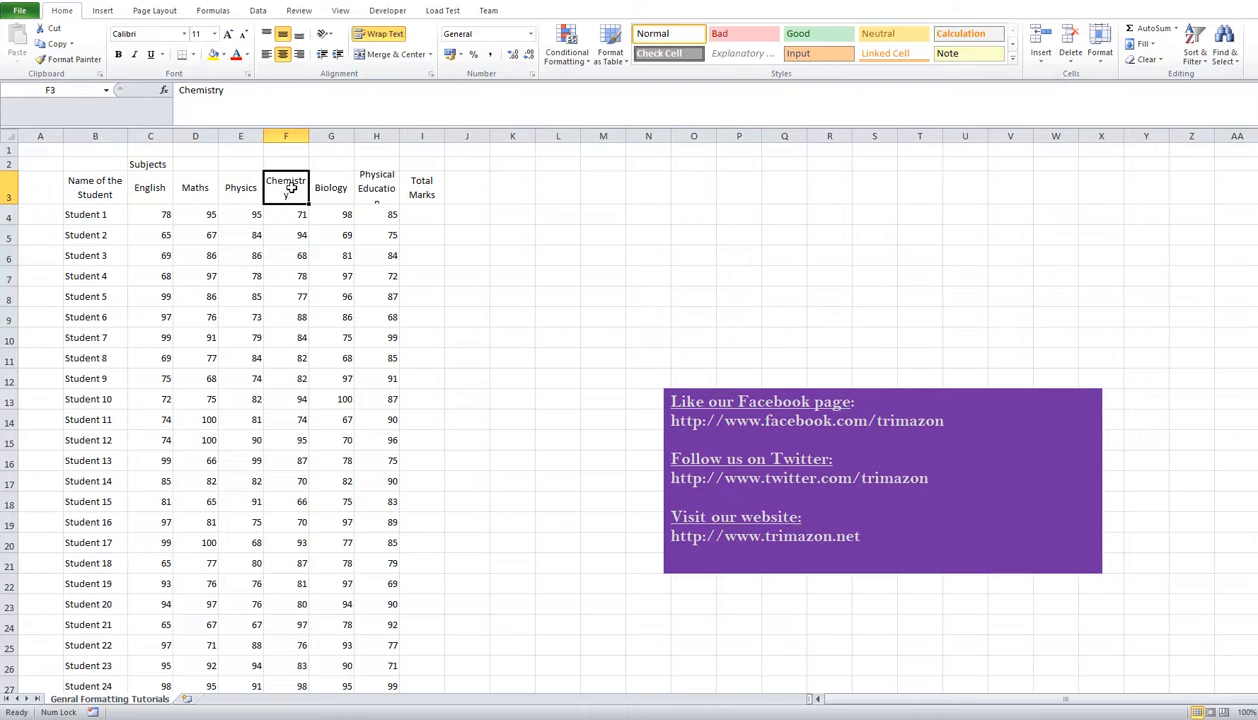
pyautogui.click(364, 188)
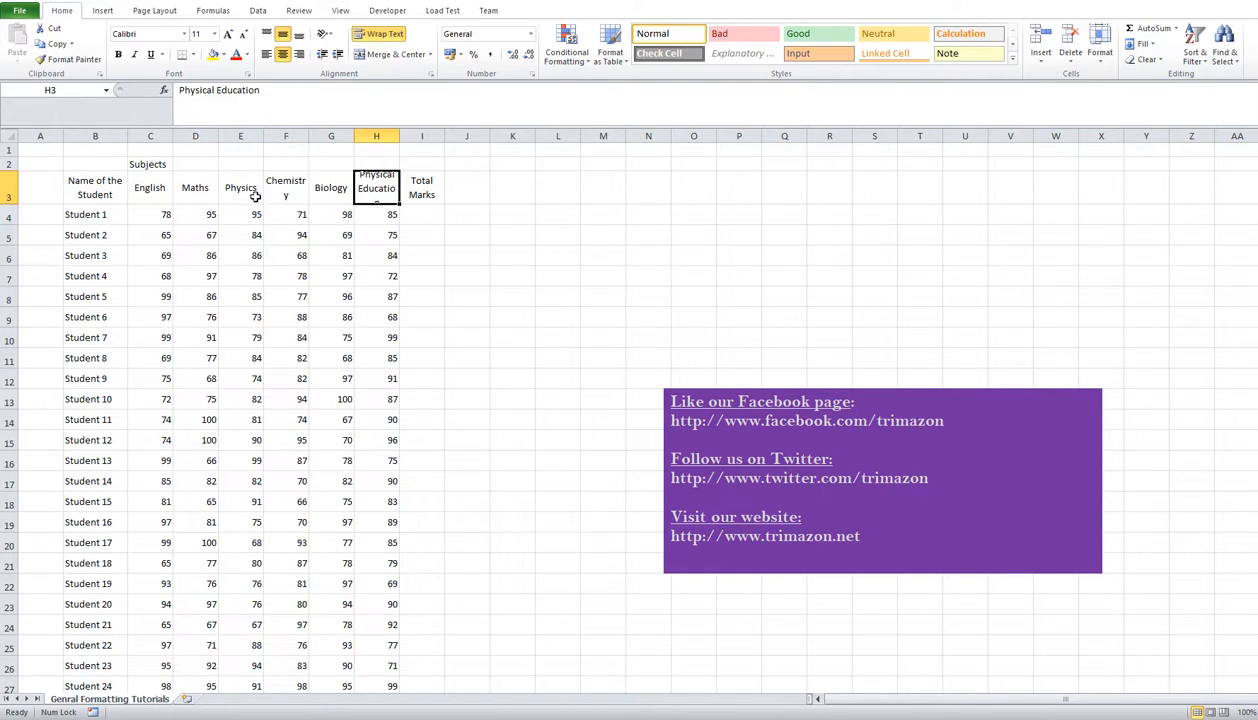
# Widen subject columns C to H equally so the Chemistry and Physical Education headers fit without breaking a word.
pyautogui.moveTo(150, 136); pyautogui.dragTo(318, 136)
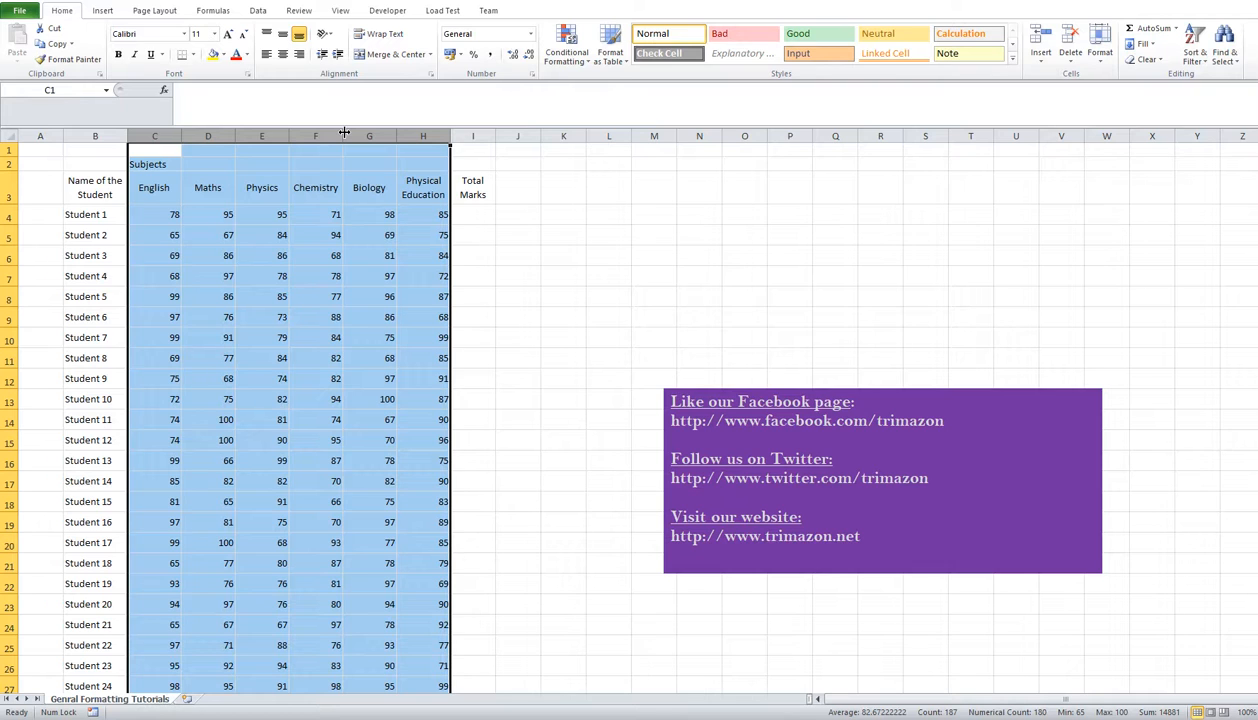
pyautogui.click(334, 212)
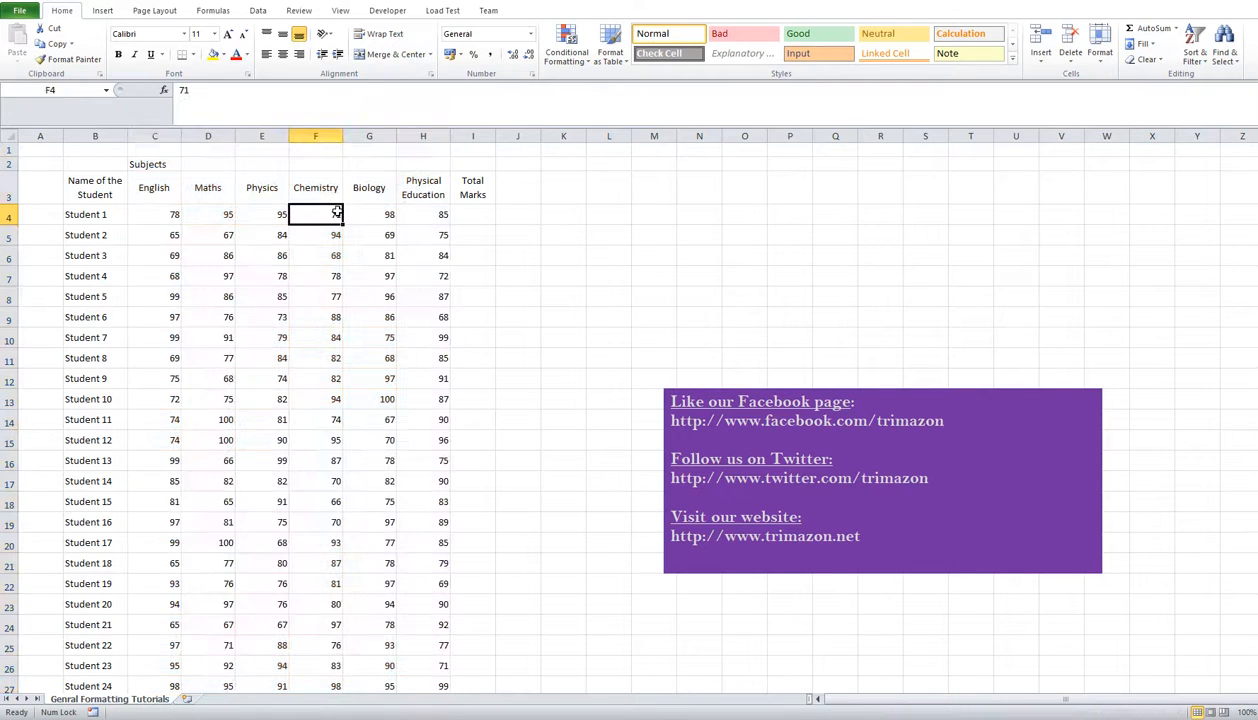
pyautogui.moveTo(399, 136); pyautogui.dragTo(340, 136)
pyautogui.click(201, 215)
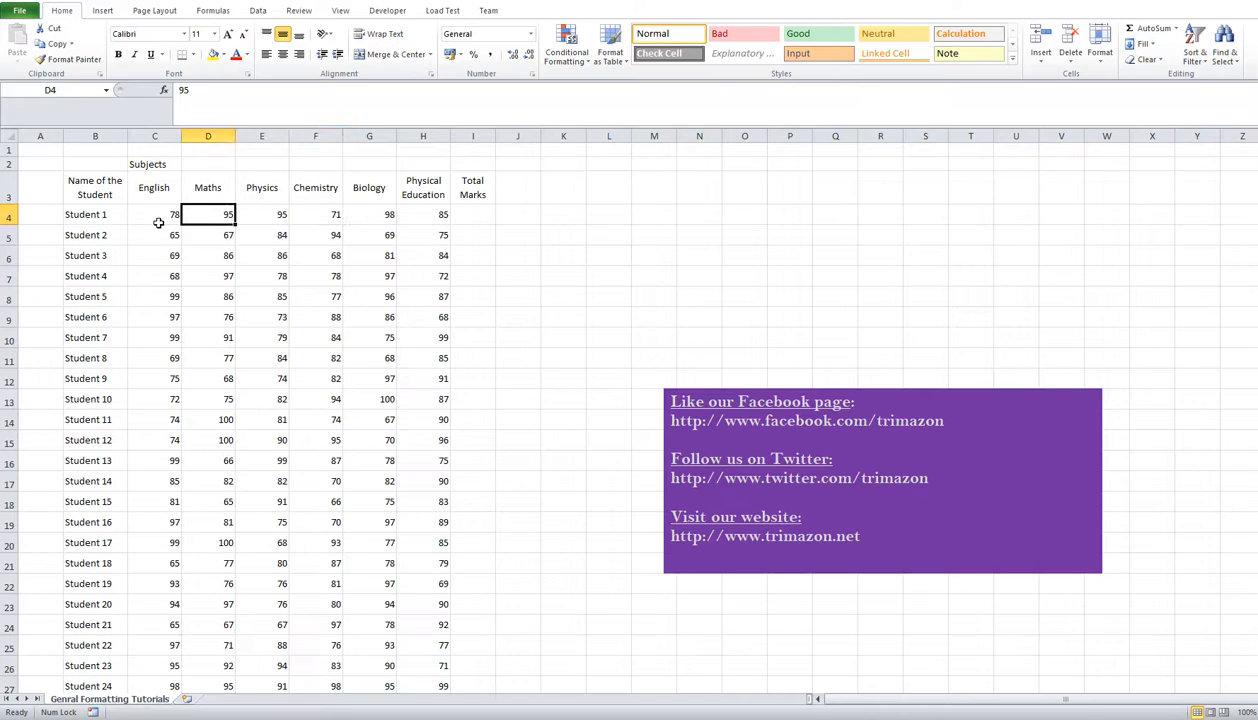
pyautogui.click(156, 220)
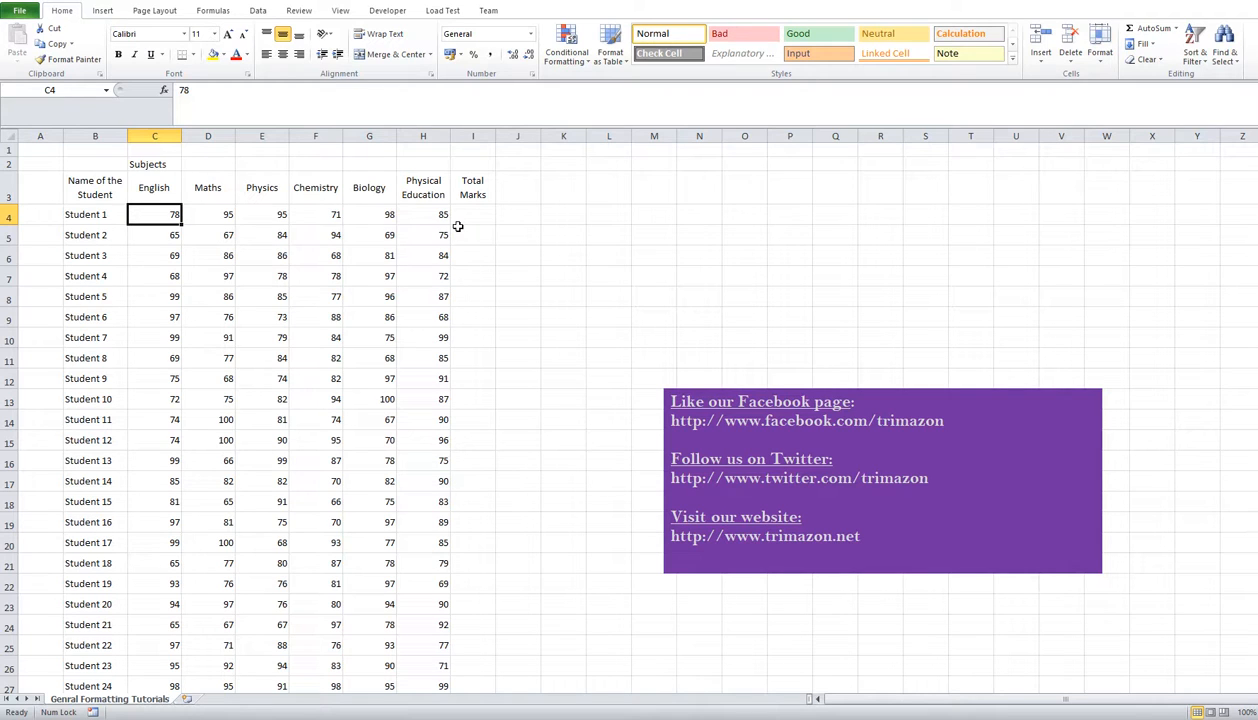
# Centre all the students' subject marks in C4:H33 horizontally in their cells.
pyautogui.hotkey('ctrl', 'shift', 'Right')
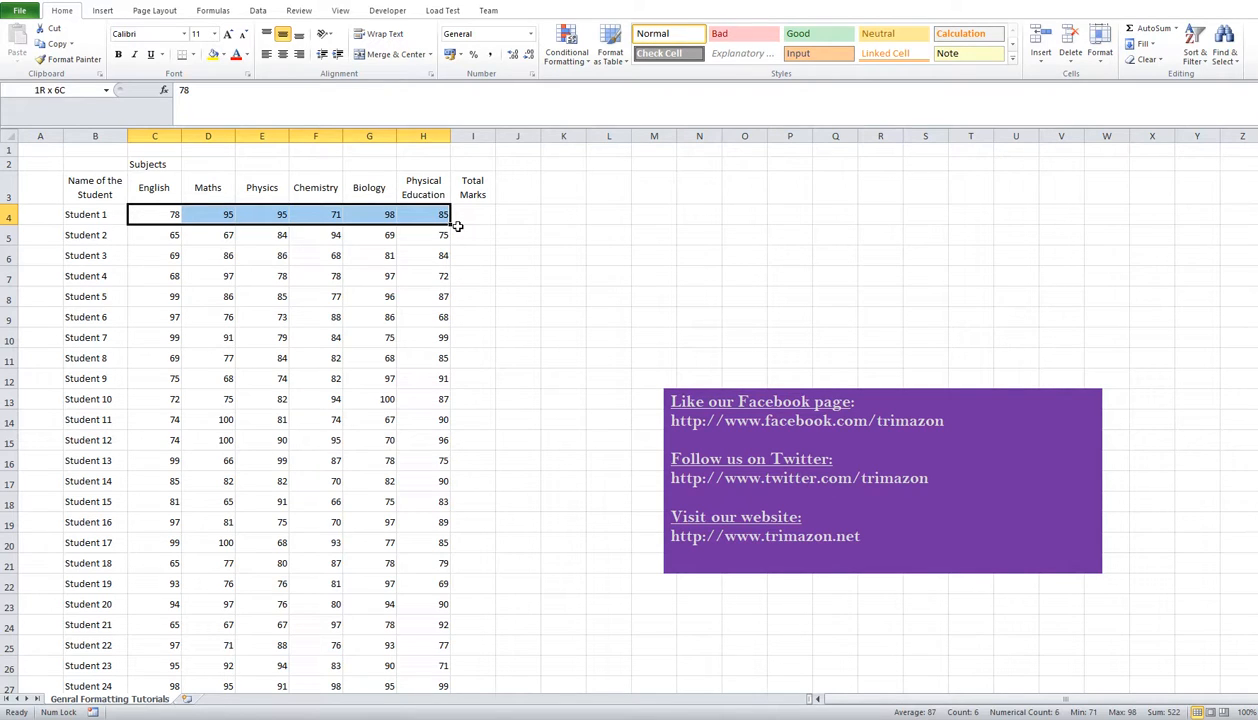
pyautogui.hotkey('ctrl', 'shift', 'Down')
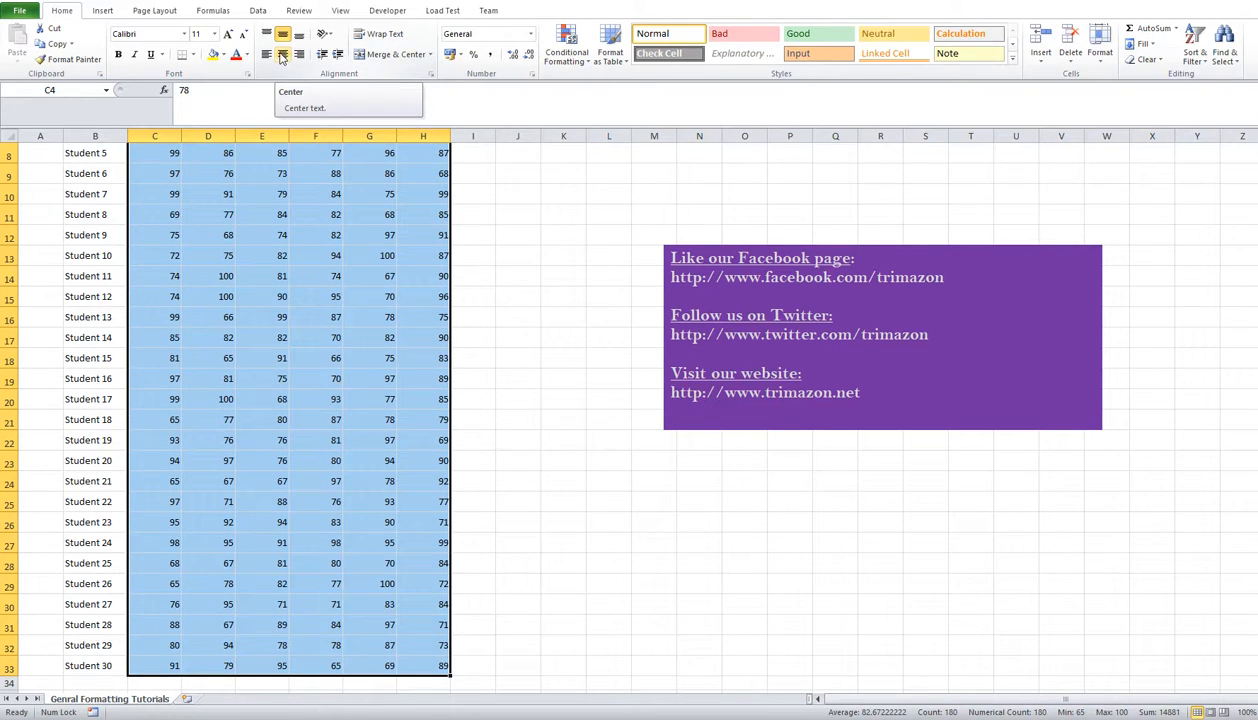
pyautogui.click(281, 57)
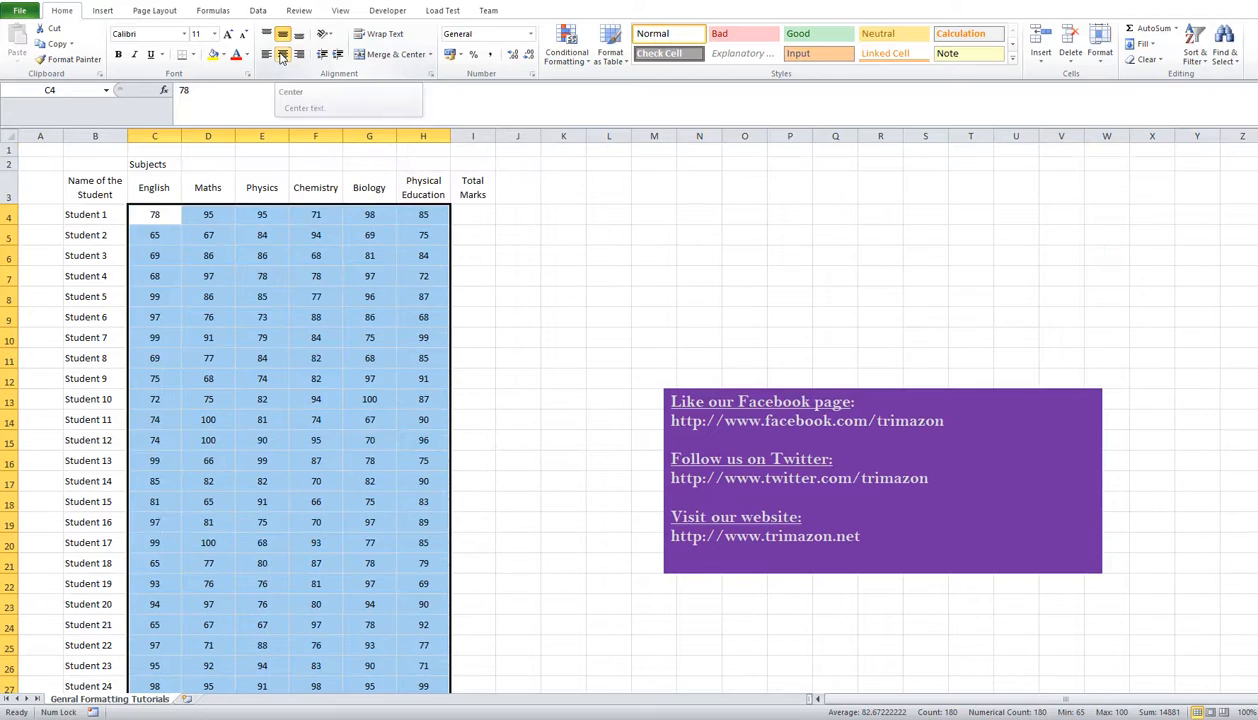
pyautogui.click(211, 273)
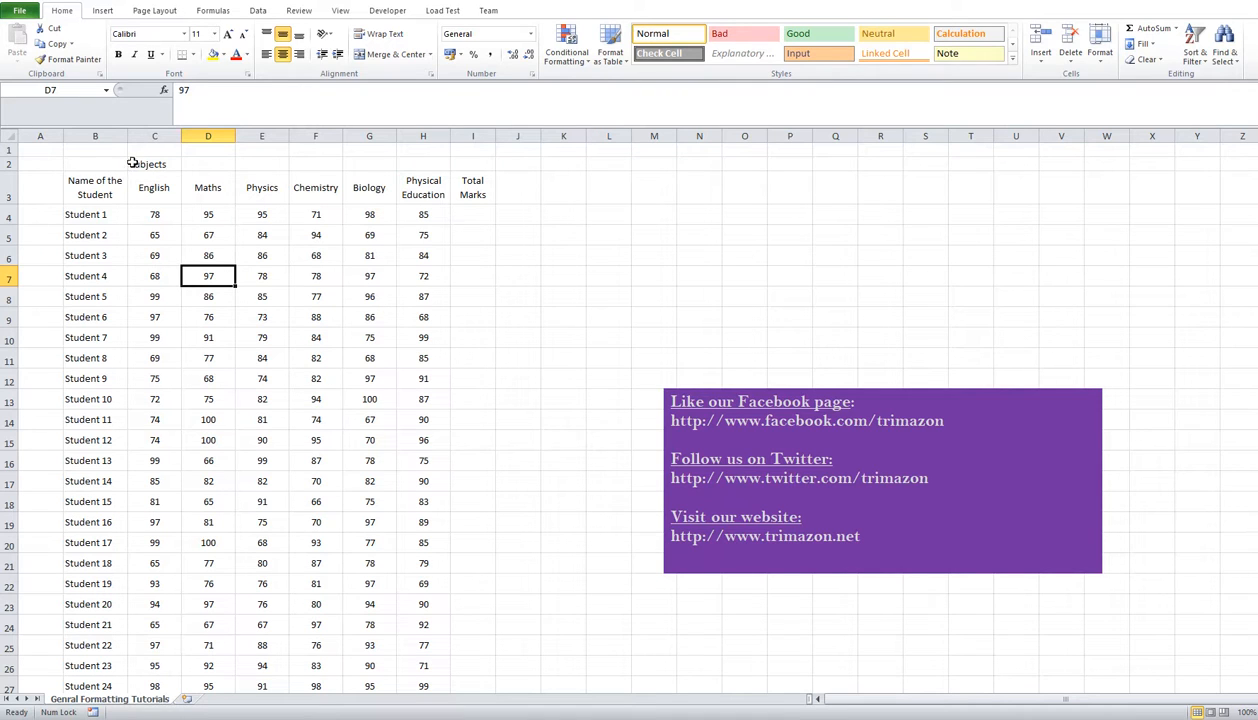
# Make row 2 taller and merge the Subjects heading across C2:H2, centred horizontally and vertically.
pyautogui.moveTo(148, 163); pyautogui.dragTo(432, 168)
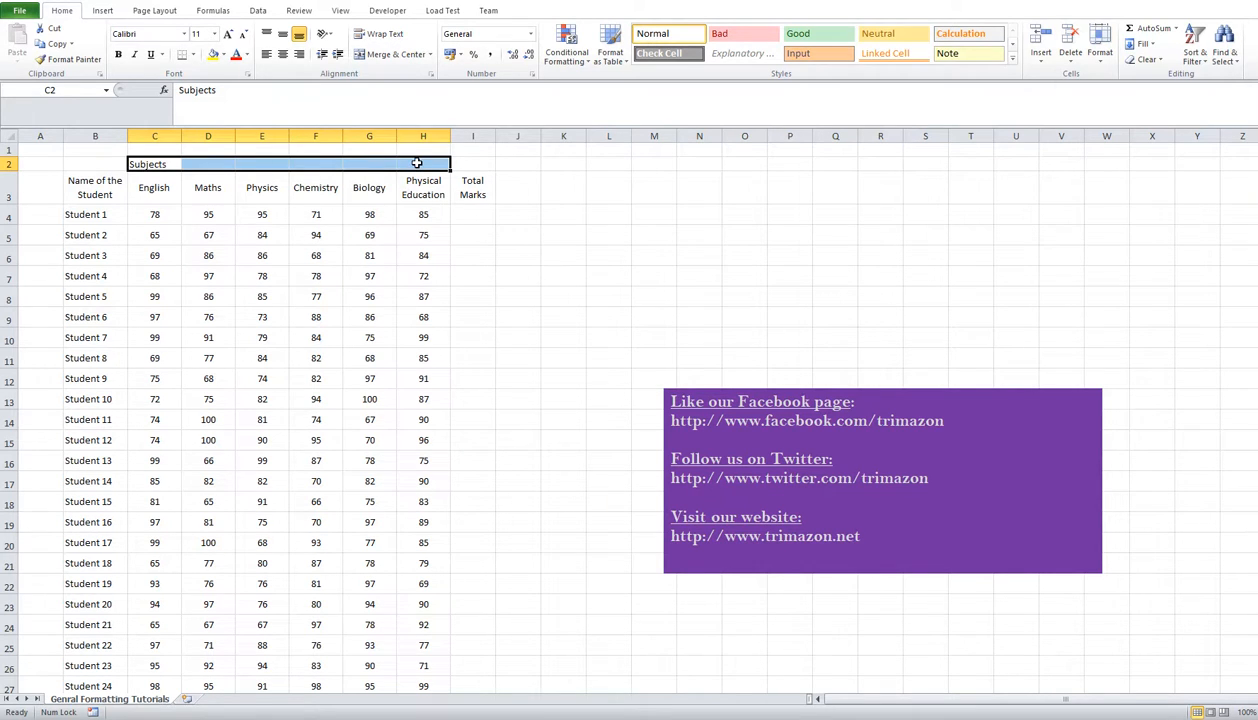
pyautogui.moveTo(17, 171); pyautogui.dragTo(17, 182)
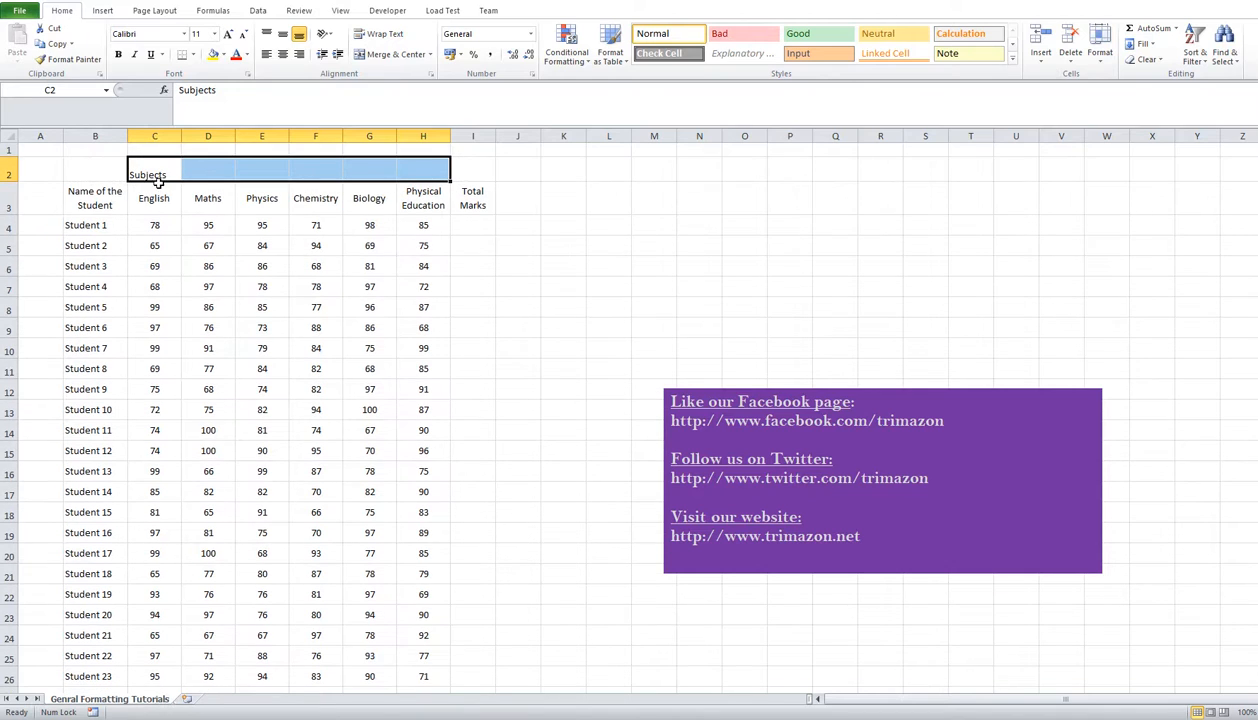
pyautogui.click(283, 35)
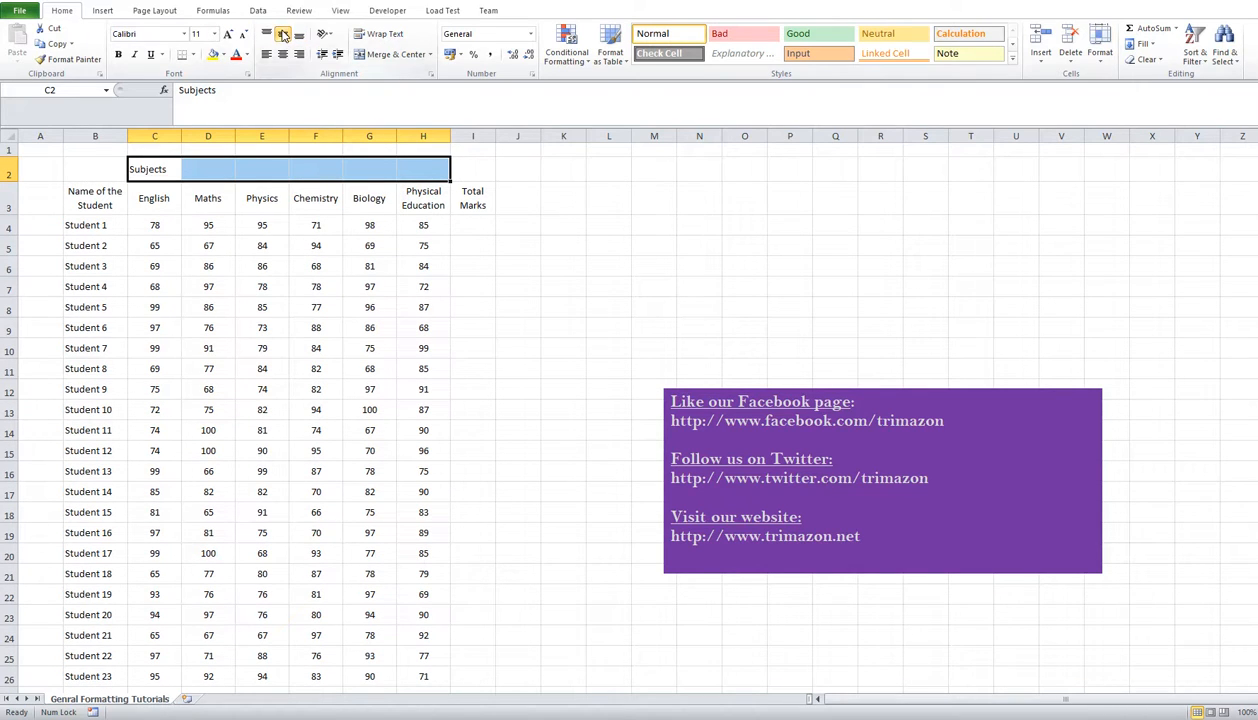
pyautogui.click(283, 54)
pyautogui.click(387, 57)
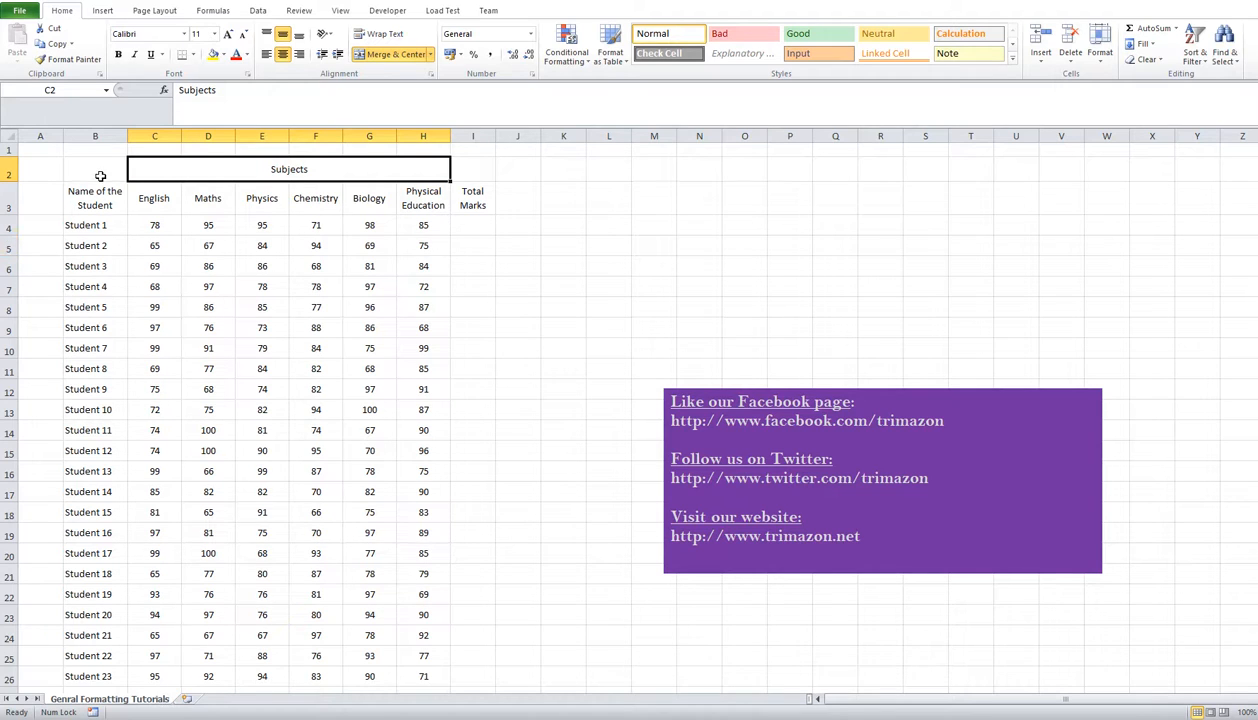
# Merge and centre the Name of the Student header over B2:B3 and widen column B so it fits on one line.
pyautogui.moveTo(100, 176)
pyautogui.mouseDown()
pyautogui.moveTo(101, 197)
pyautogui.moveTo(118, 186)
pyautogui.mouseUp()
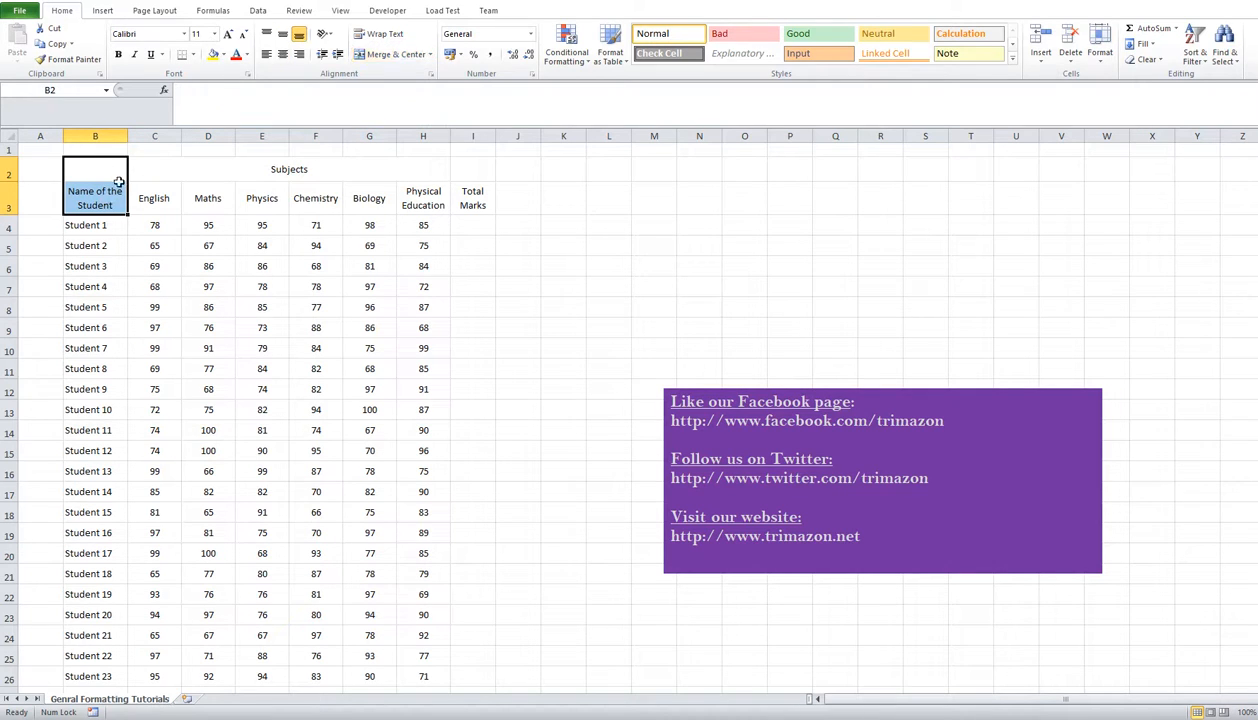
pyautogui.click(380, 62)
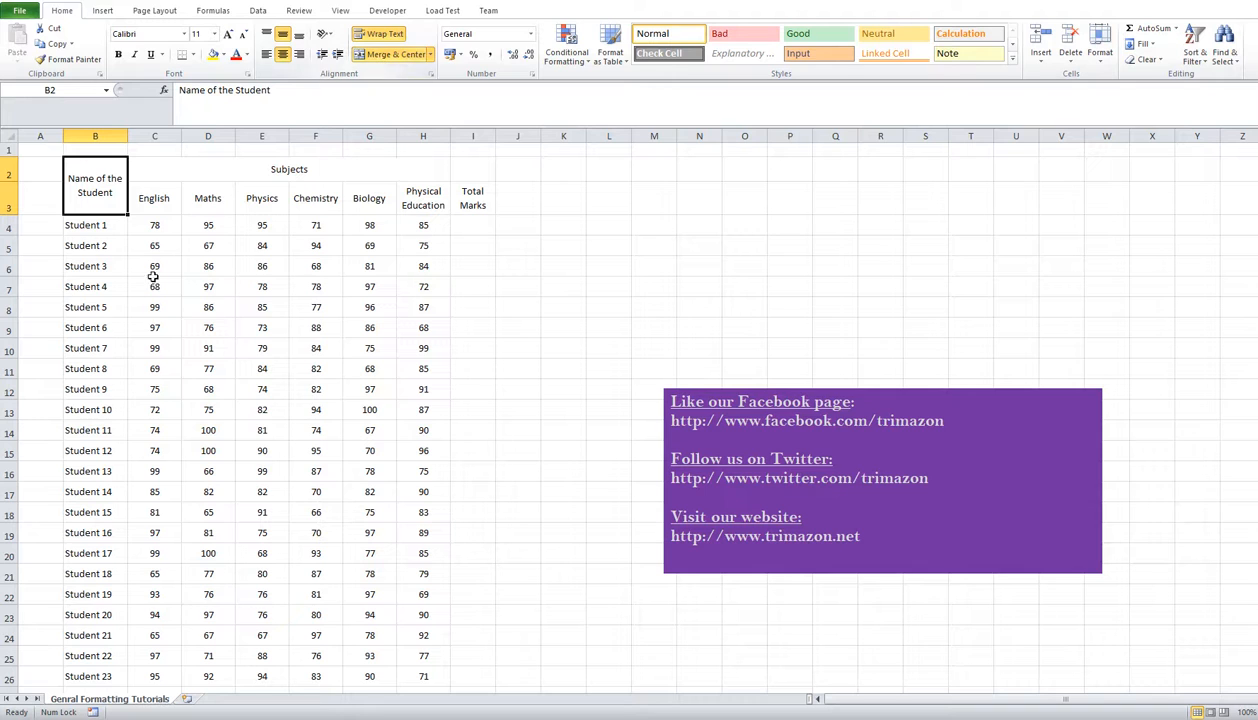
pyautogui.moveTo(128, 136); pyautogui.dragTo(173, 136)
pyautogui.click(106, 224)
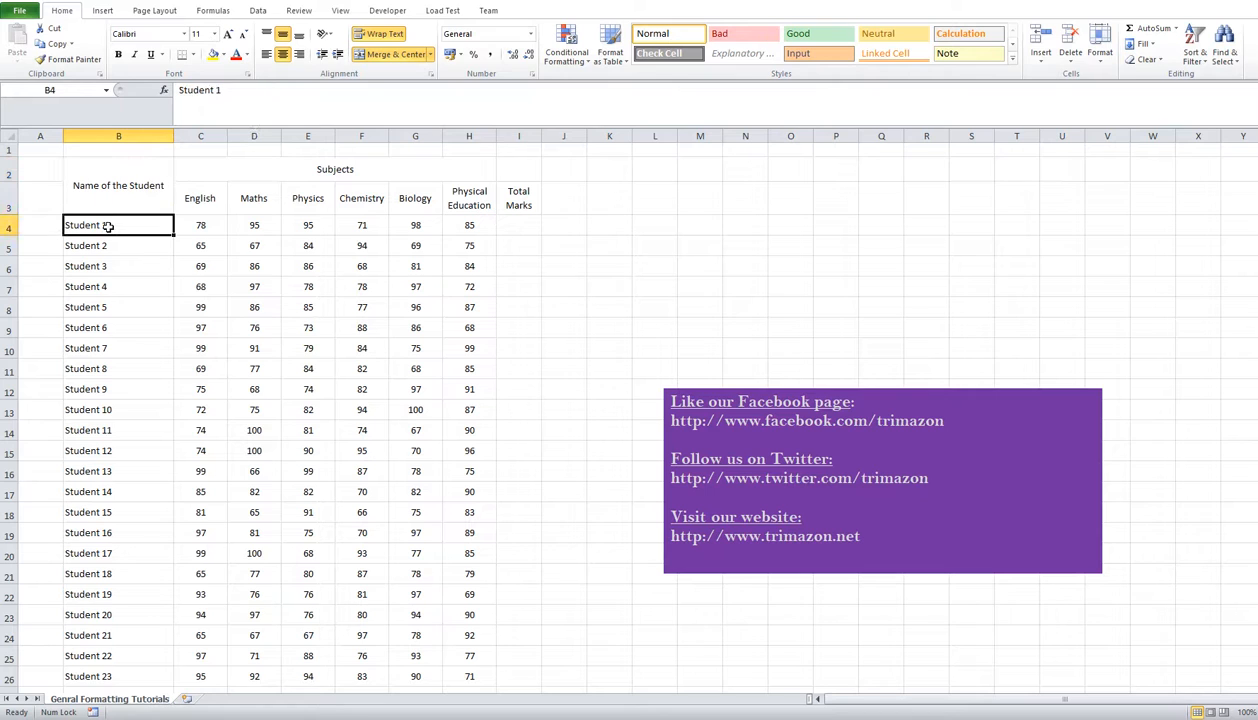
pyautogui.click(125, 184)
pyautogui.click(347, 291)
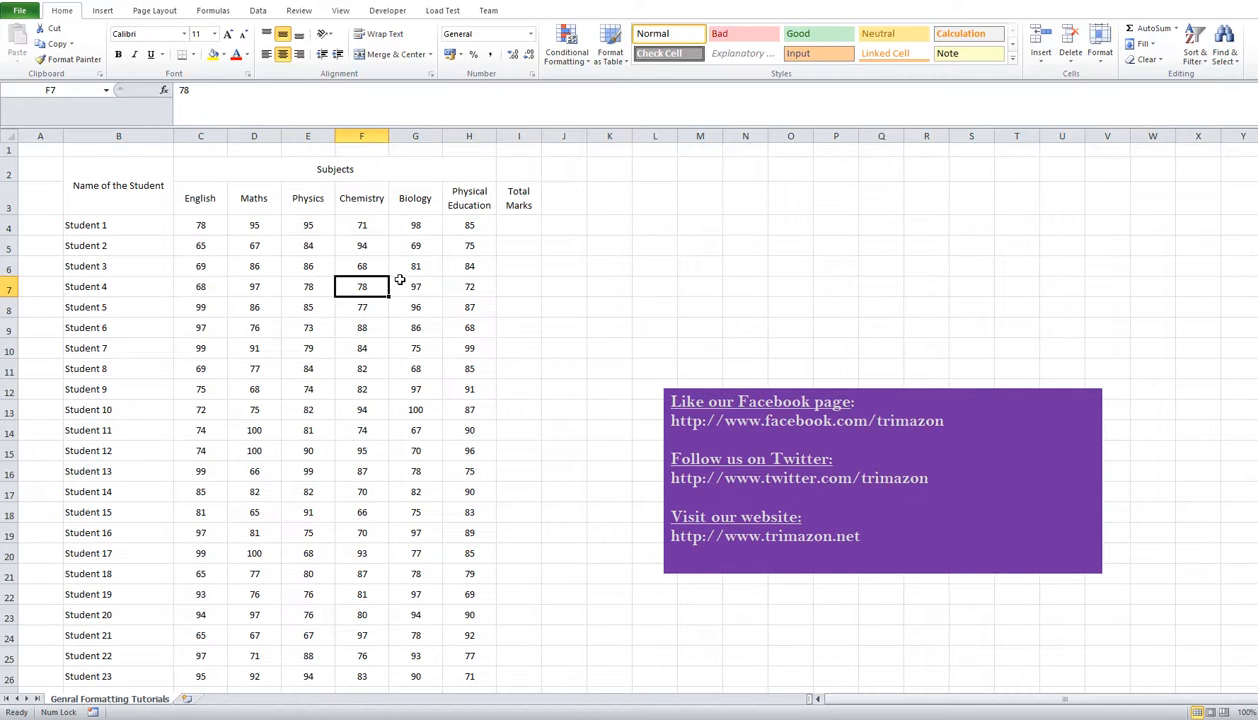
pyautogui.click(368, 264)
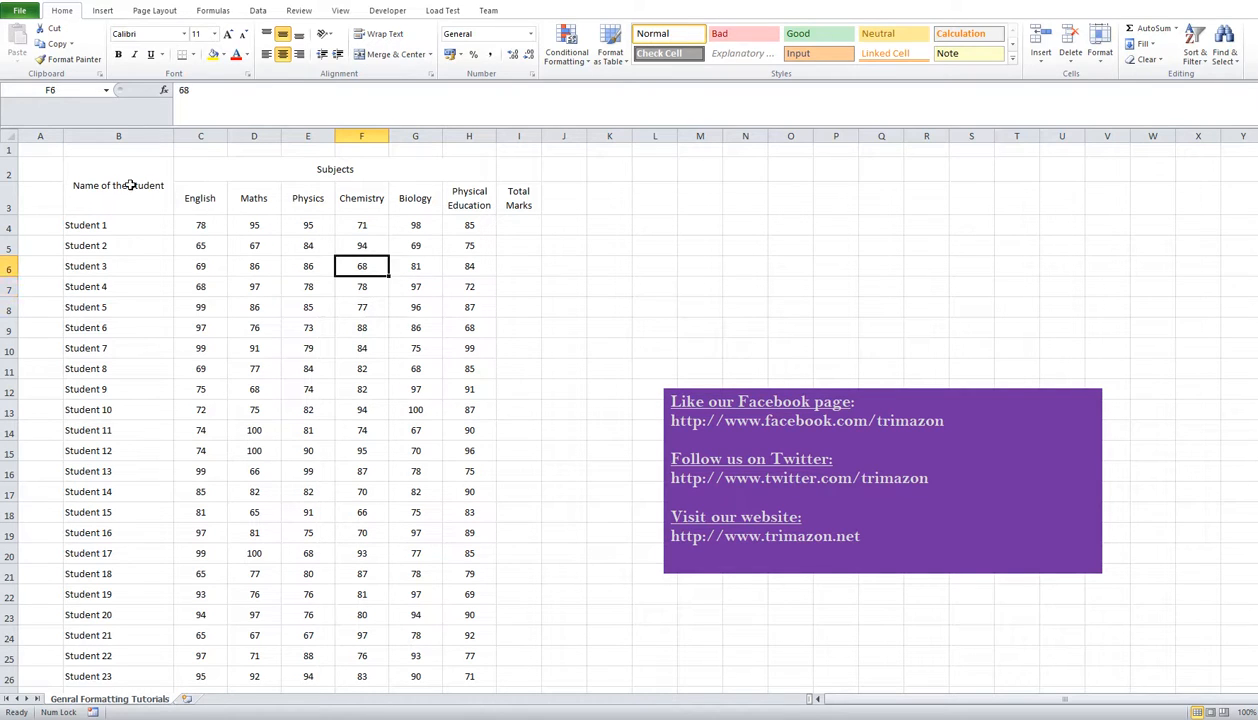
# Merge and centre the Total Marks header over I2:I3 and widen column I so it fits on one line.
pyautogui.moveTo(127, 185); pyautogui.dragTo(510, 236)
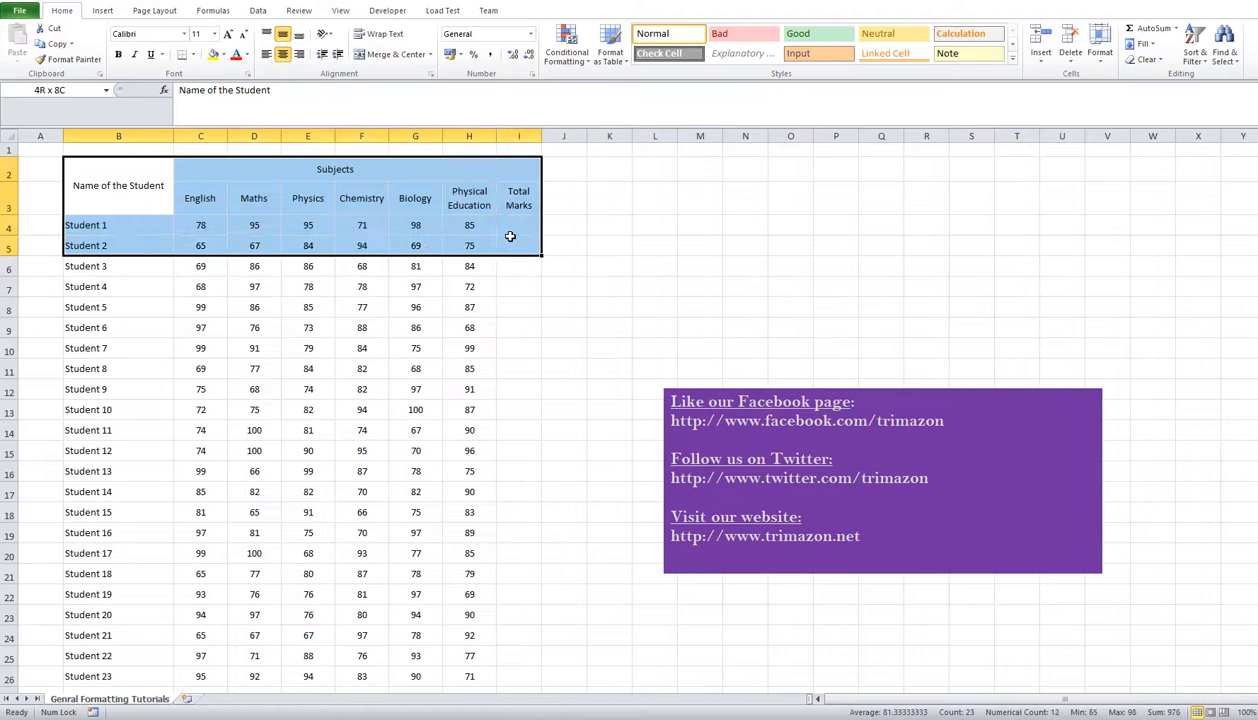
pyautogui.click(519, 204)
pyautogui.moveTo(525, 168); pyautogui.dragTo(520, 196)
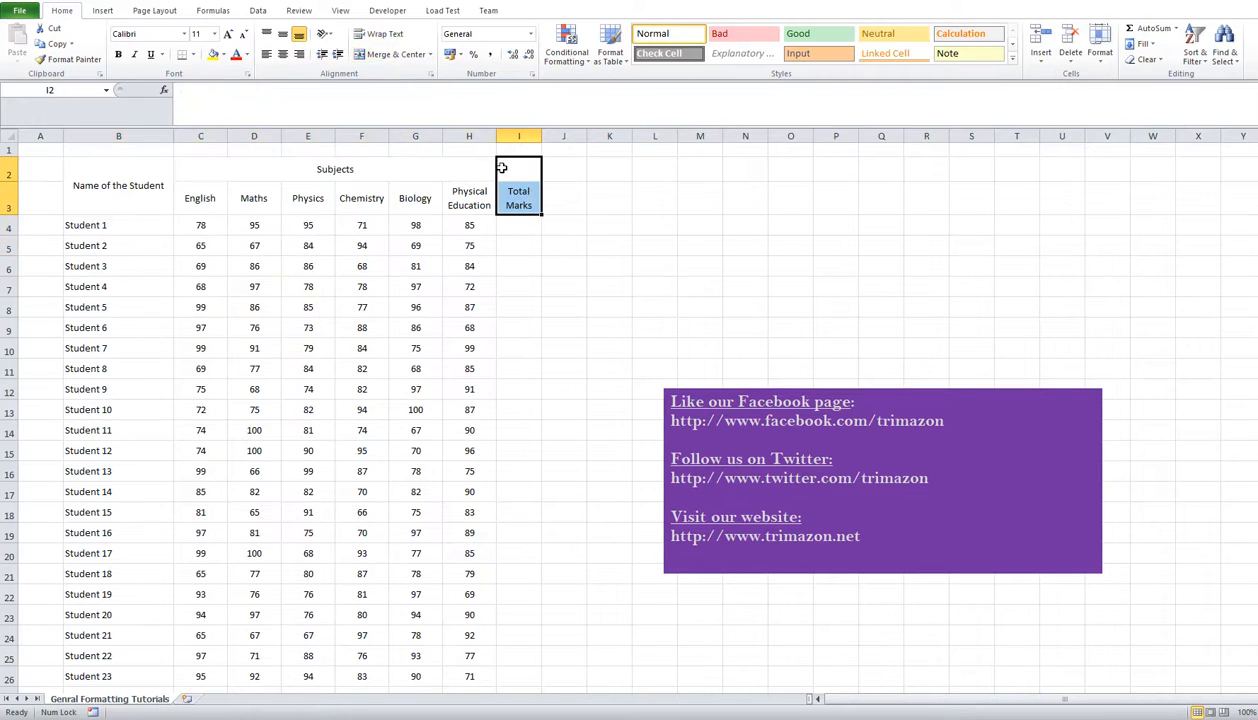
pyautogui.click(391, 56)
pyautogui.moveTo(542, 137); pyautogui.dragTo(562, 137)
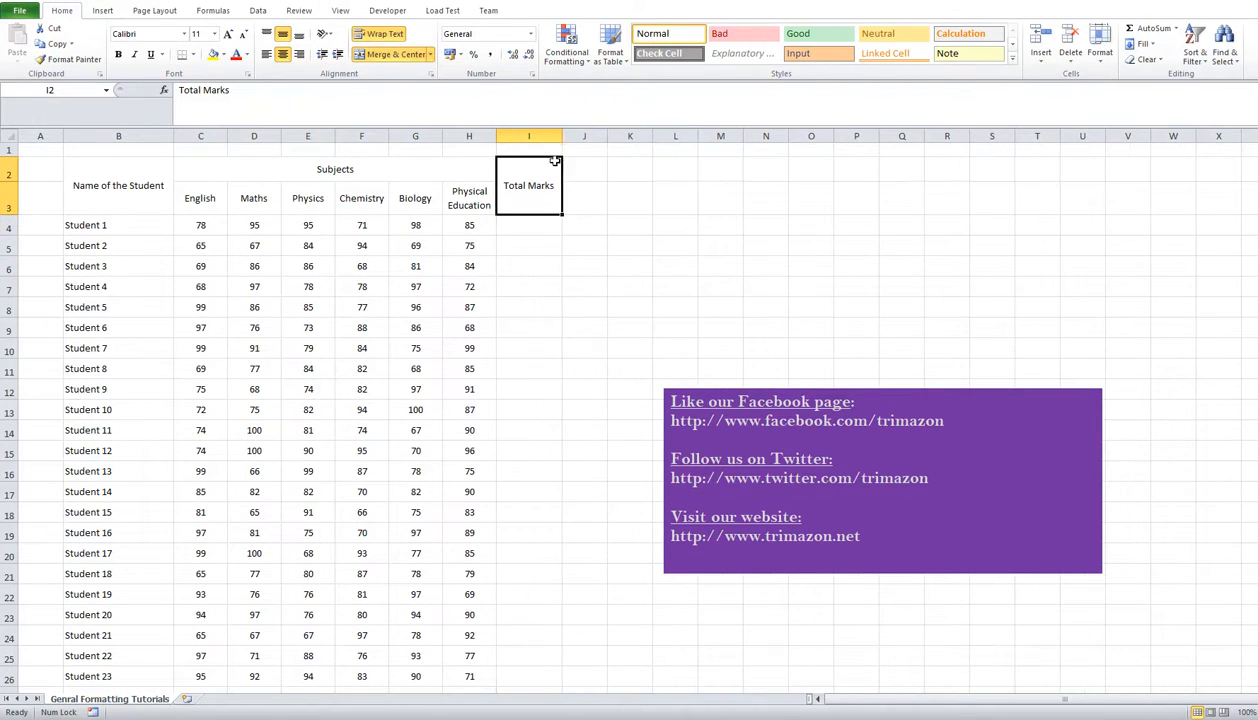
pyautogui.moveTo(107, 188); pyautogui.dragTo(545, 204)
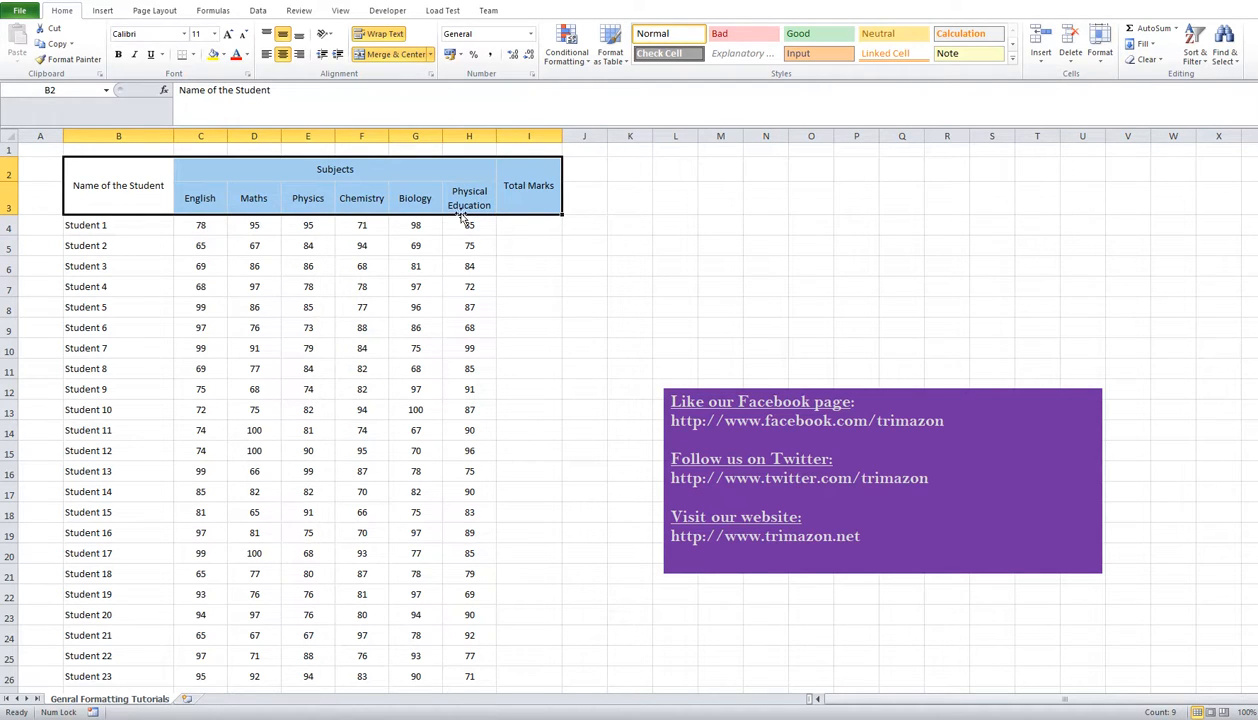
pyautogui.keyDown('shift'); pyautogui.click(541, 216); pyautogui.keyUp('shift')
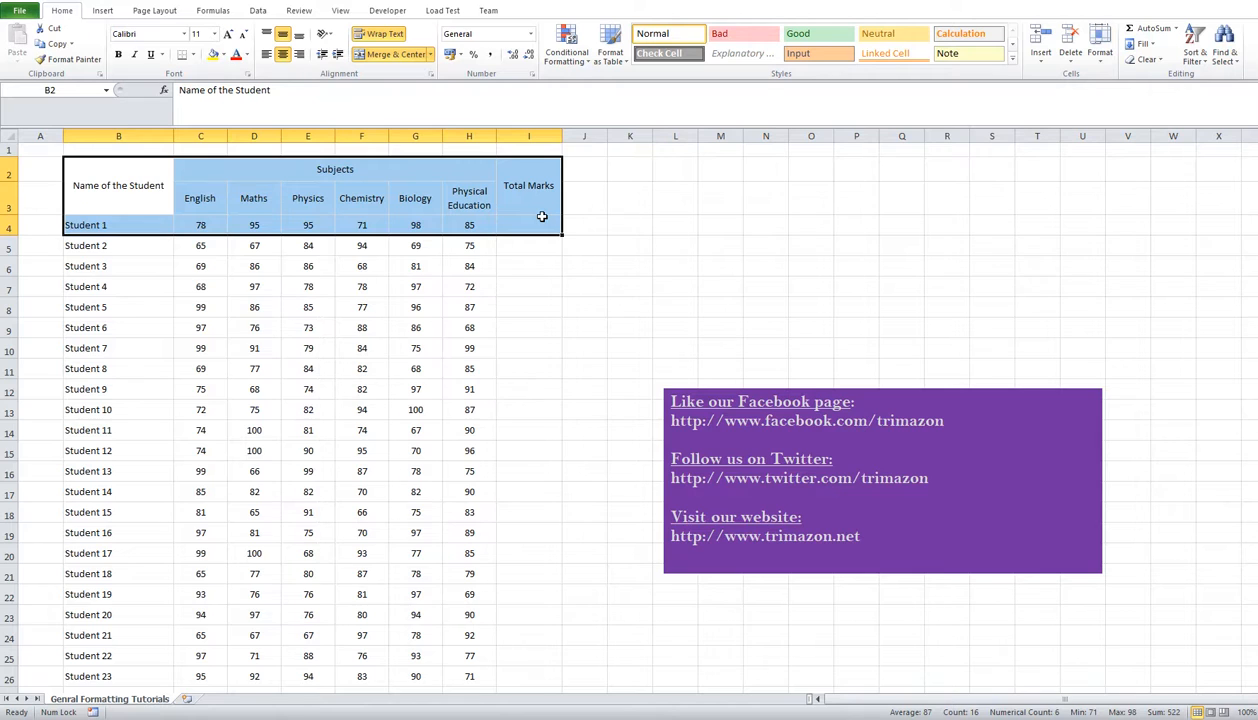
pyautogui.hotkey('ctrl', 'shift', 'Down')
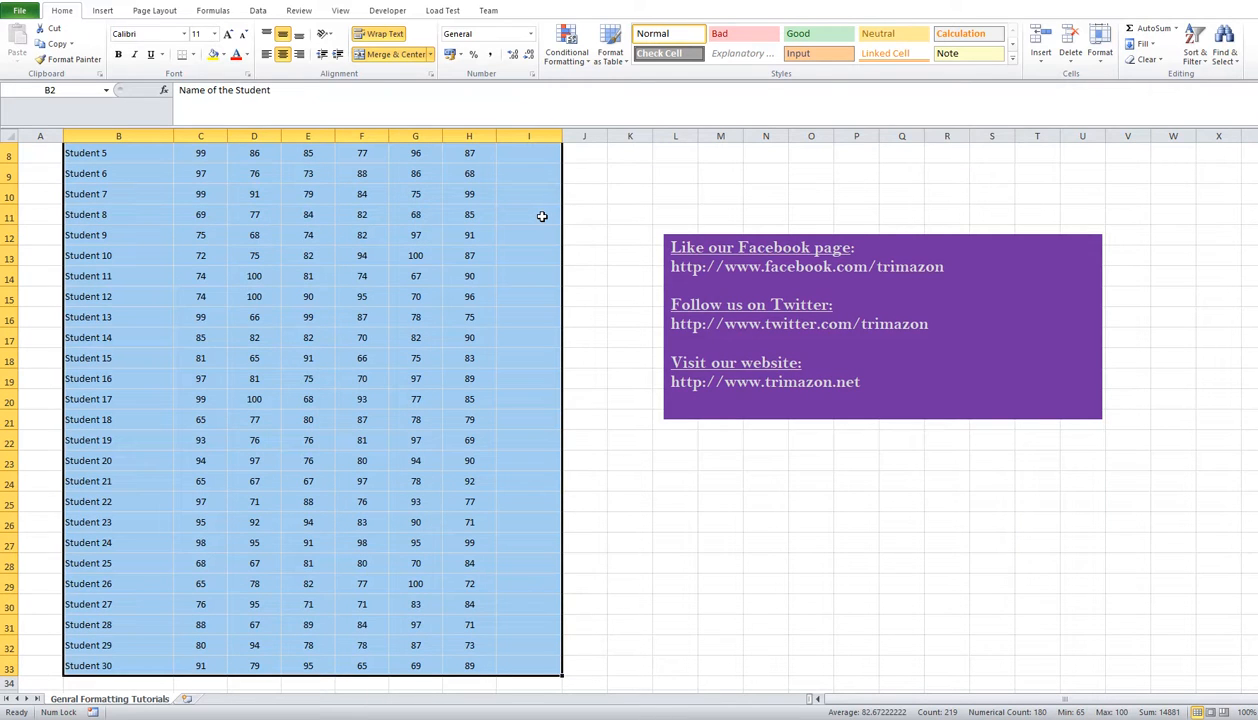
pyautogui.scroll(3, 541, 216)
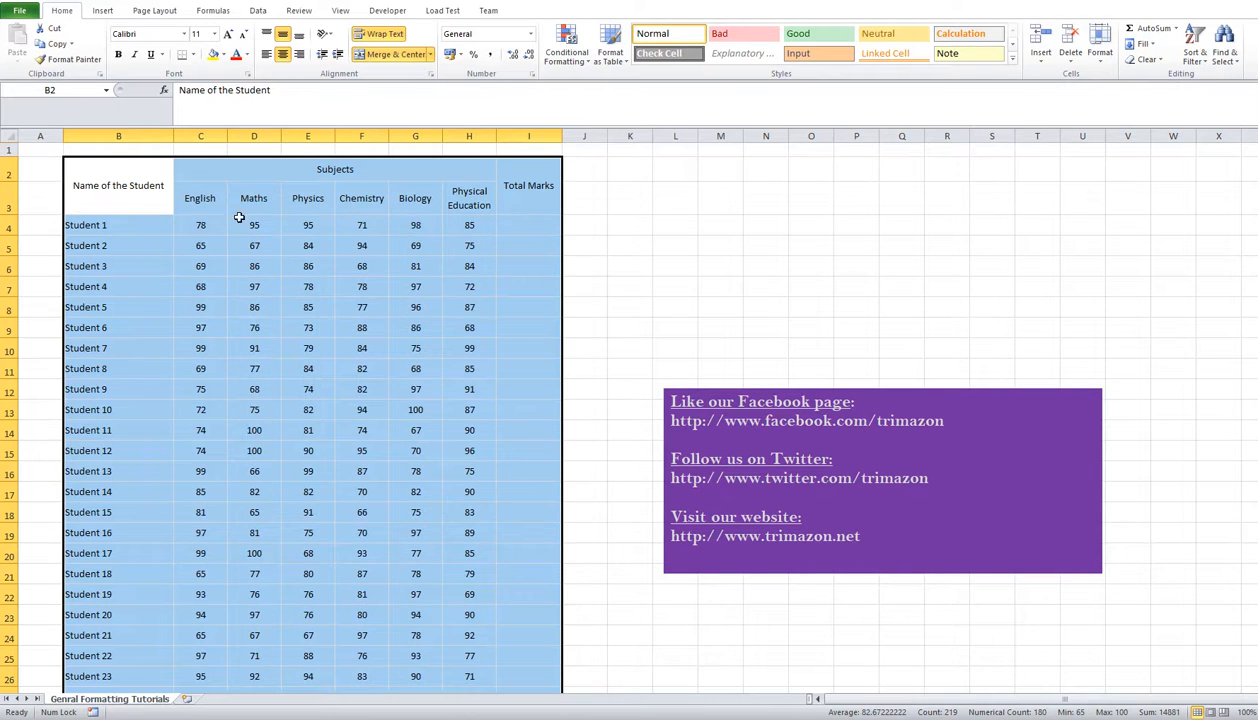
pyautogui.click(140, 204)
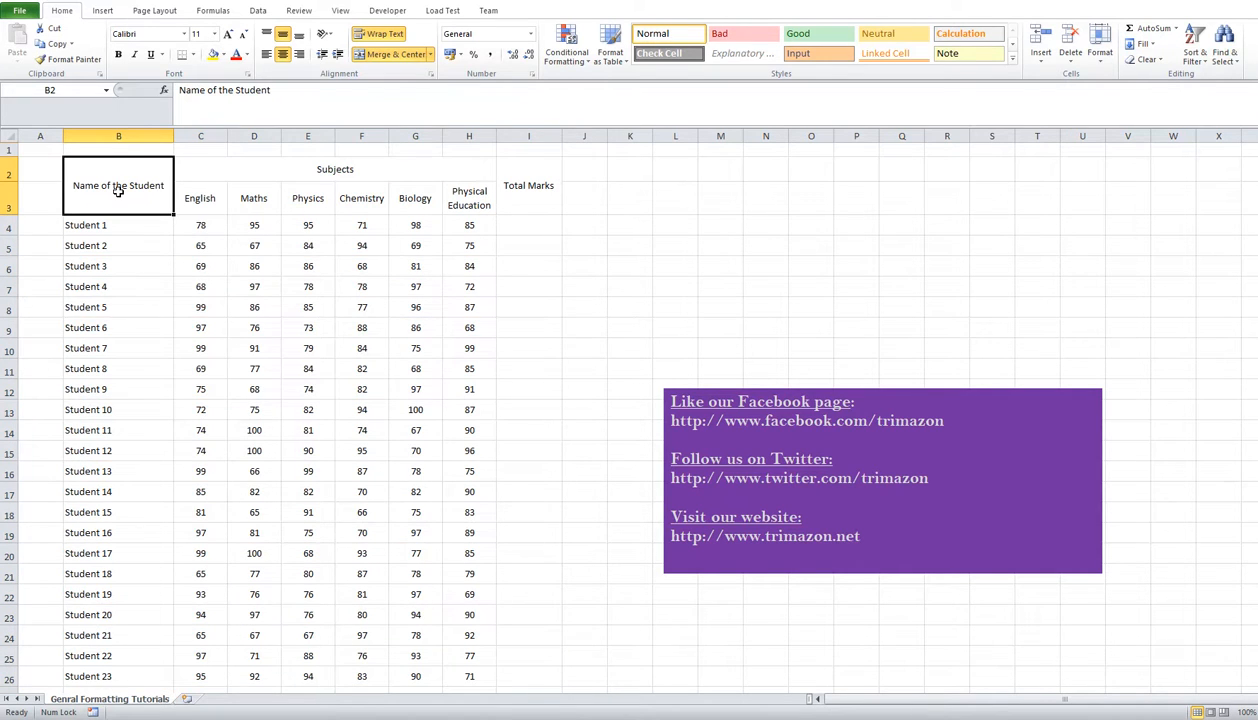
# Apply All Borders to the whole marks table, B2:I33, including the merged header cells.
pyautogui.moveTo(118, 191); pyautogui.dragTo(528, 647)
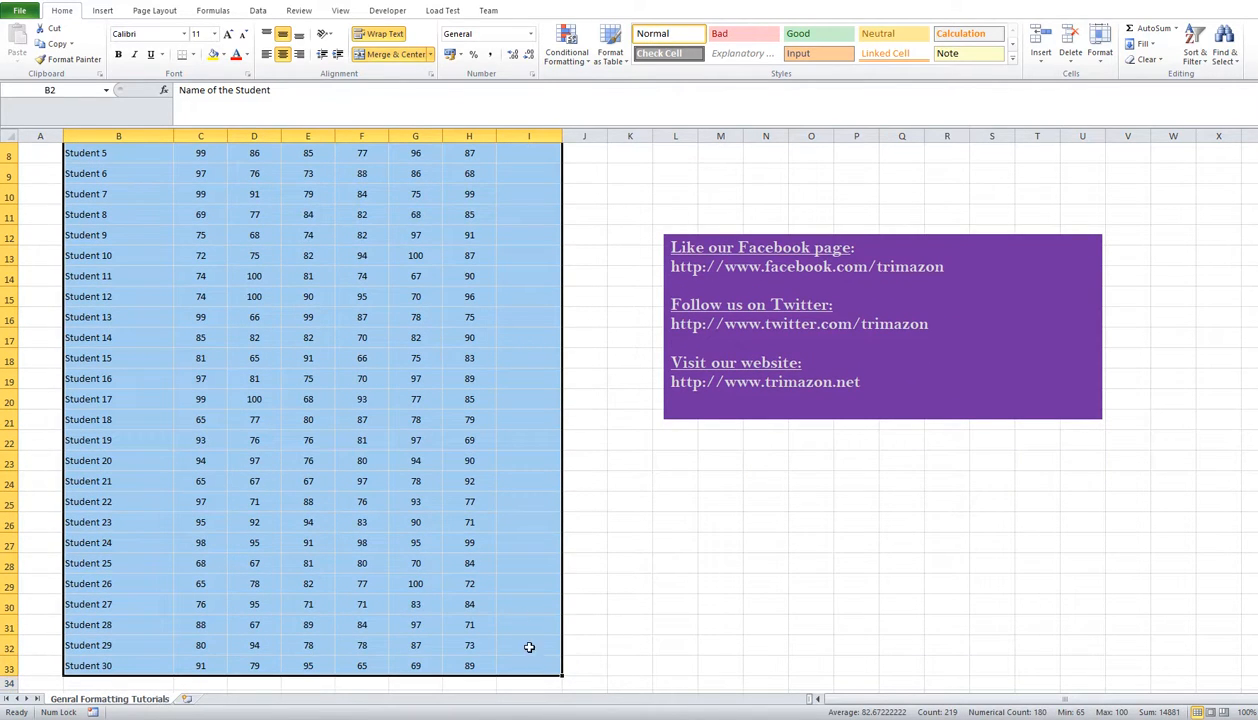
pyautogui.scroll(3, 508, 343)
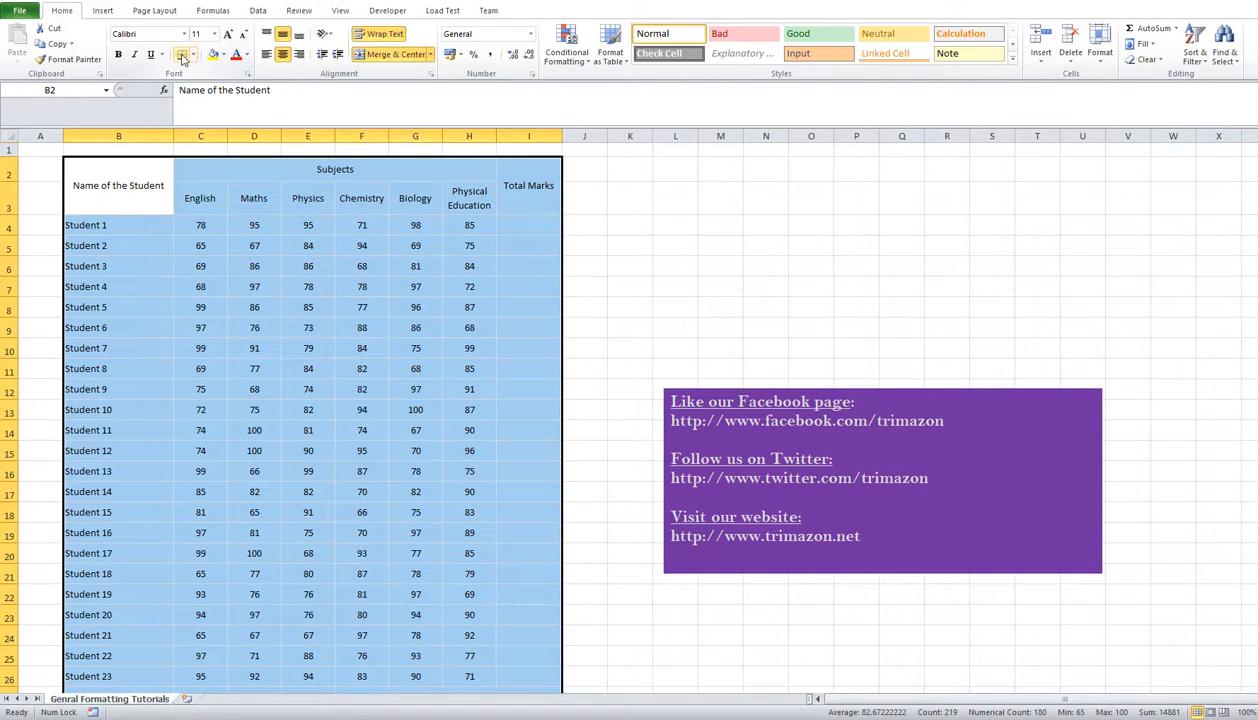
pyautogui.click(194, 57)
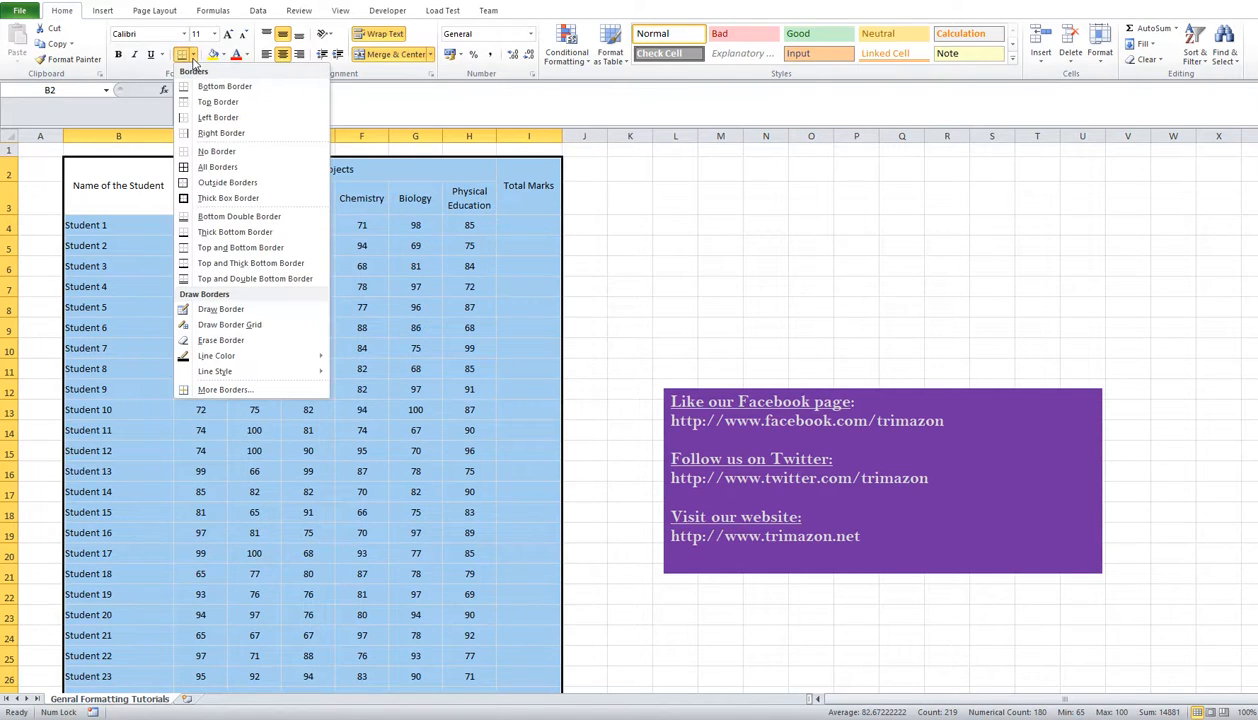
pyautogui.click(215, 166)
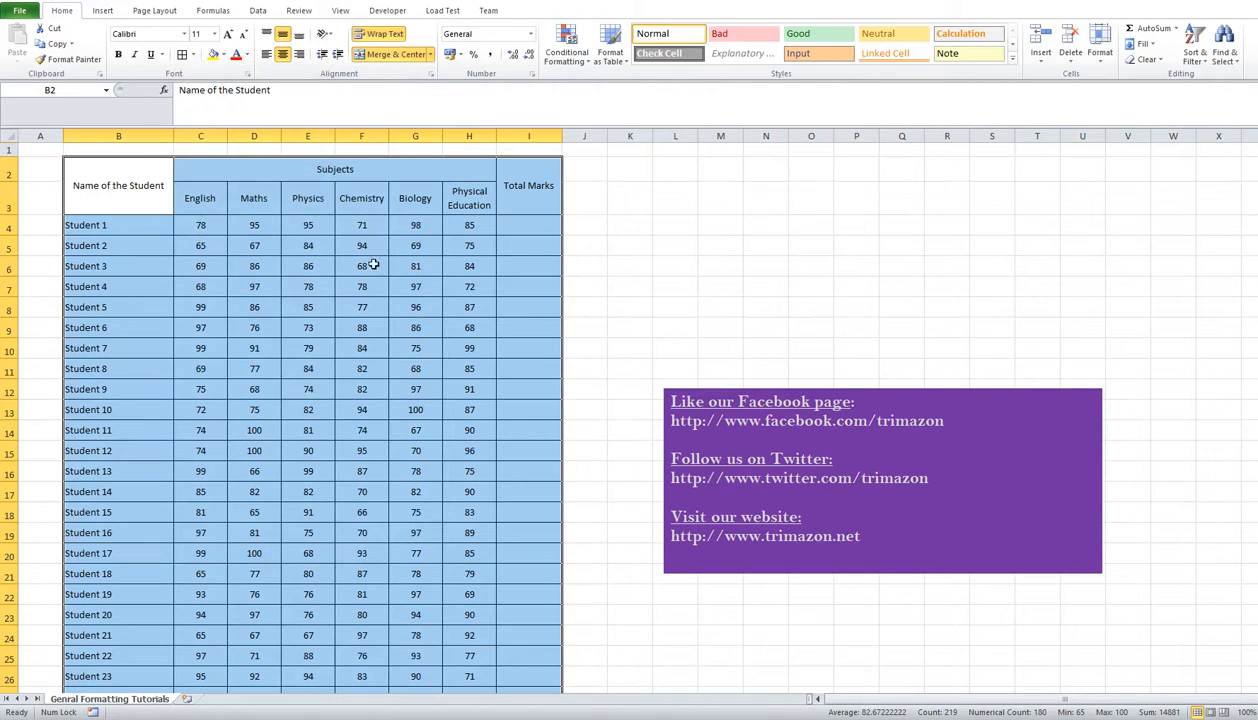
pyautogui.click(373, 300)
pyautogui.click(336, 486)
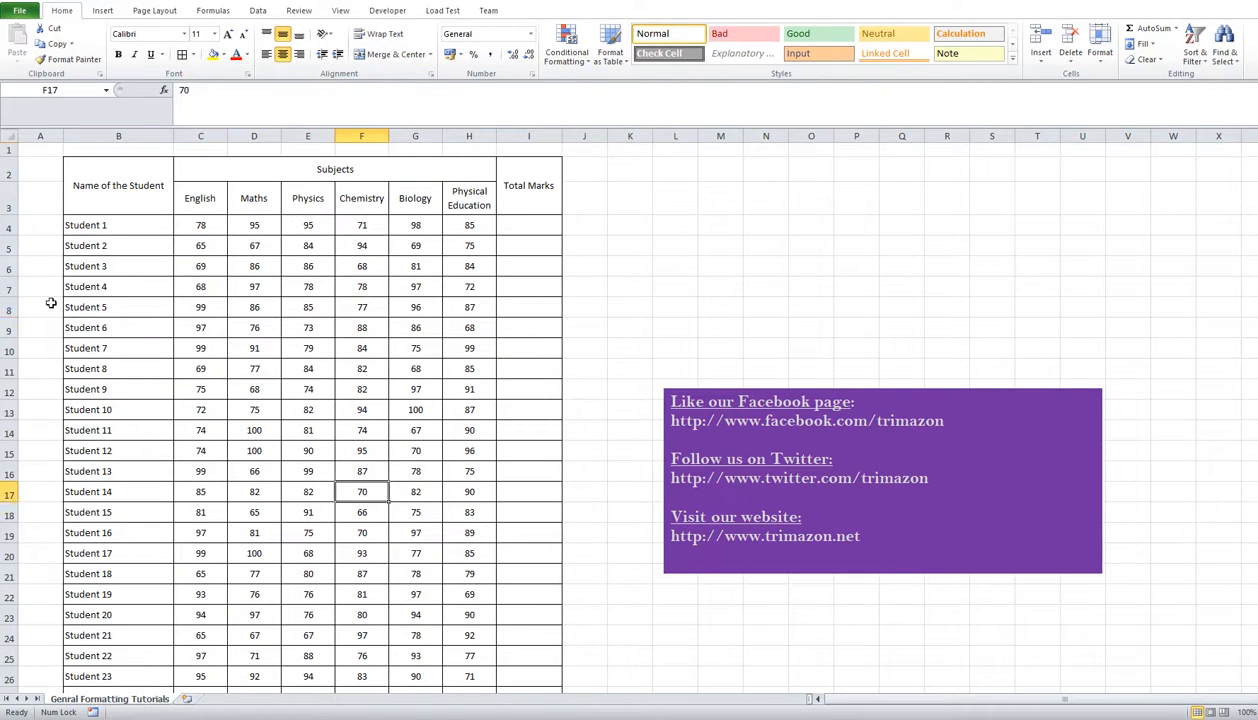
# Increase the font size of the whole marks table, B2:I33, to 14.
pyautogui.click(154, 195)
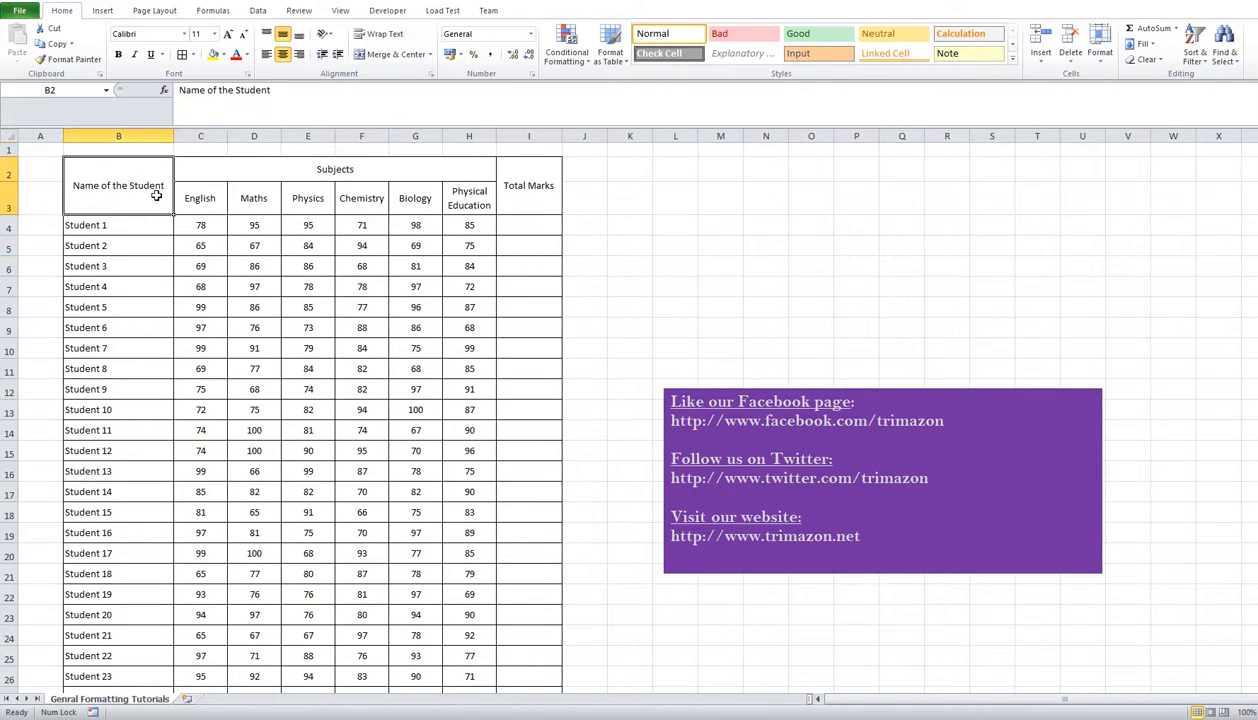
pyautogui.moveTo(156, 195); pyautogui.dragTo(514, 666)
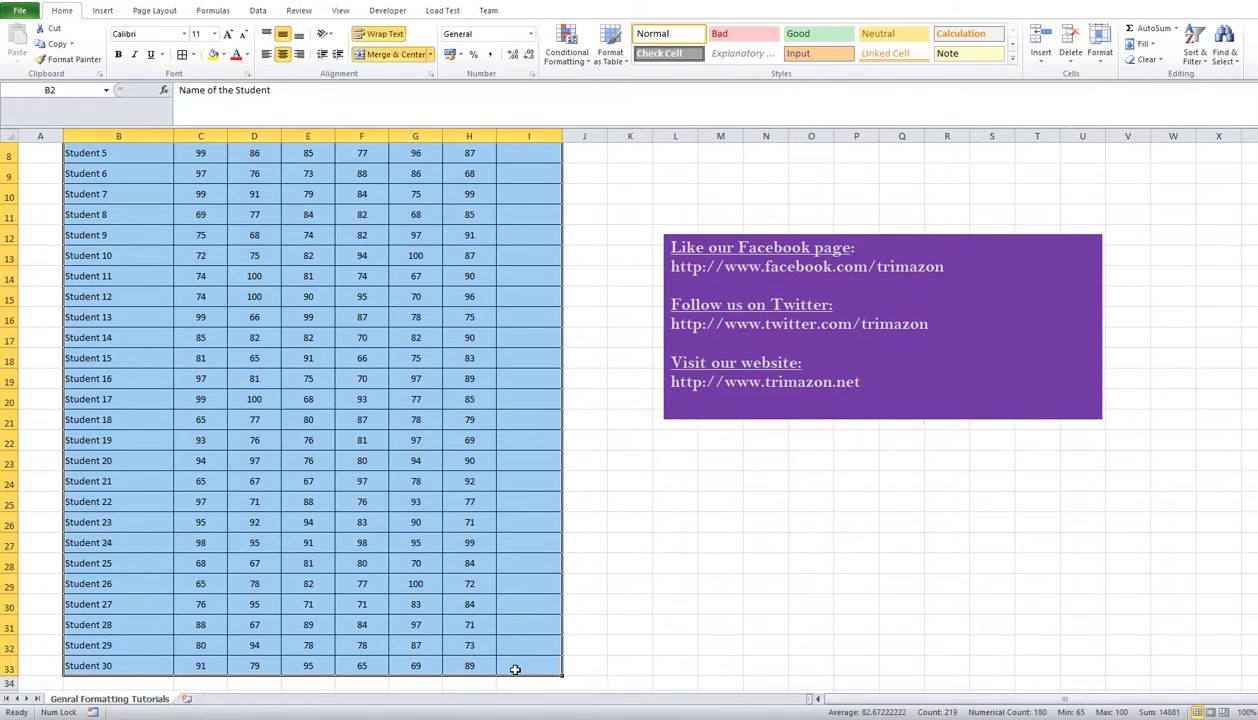
pyautogui.scroll(3, 514, 666)
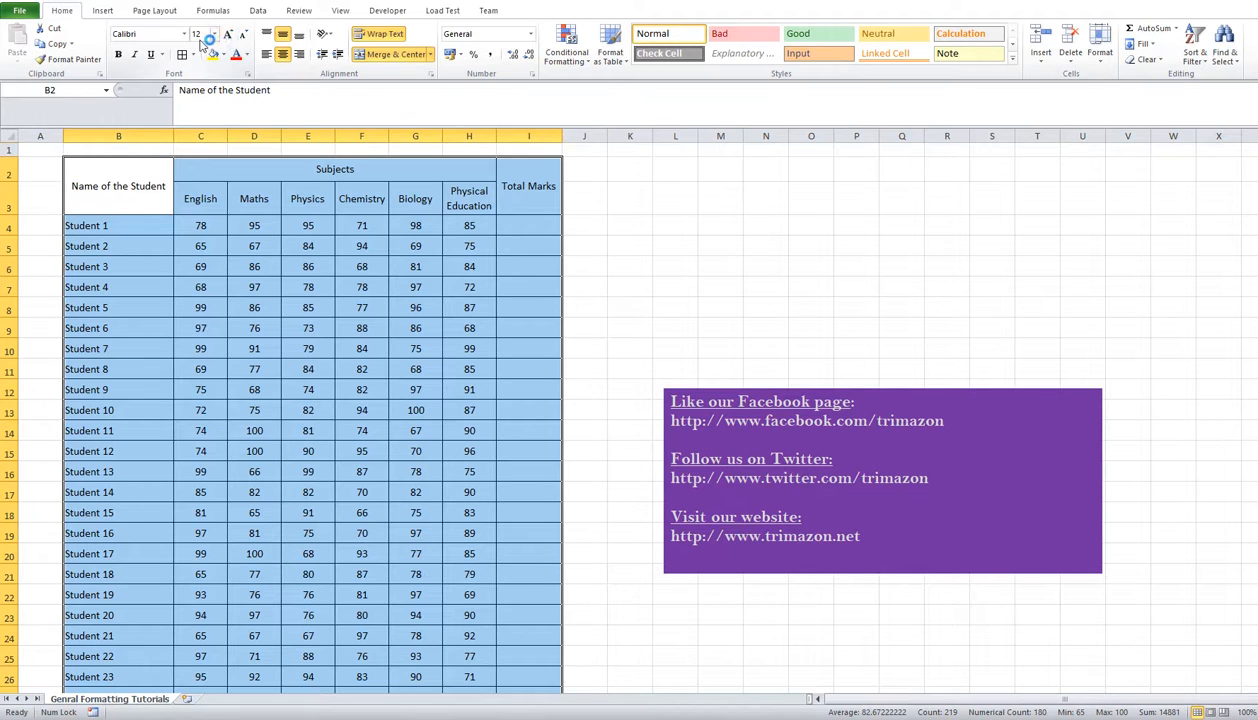
pyautogui.click(229, 37)
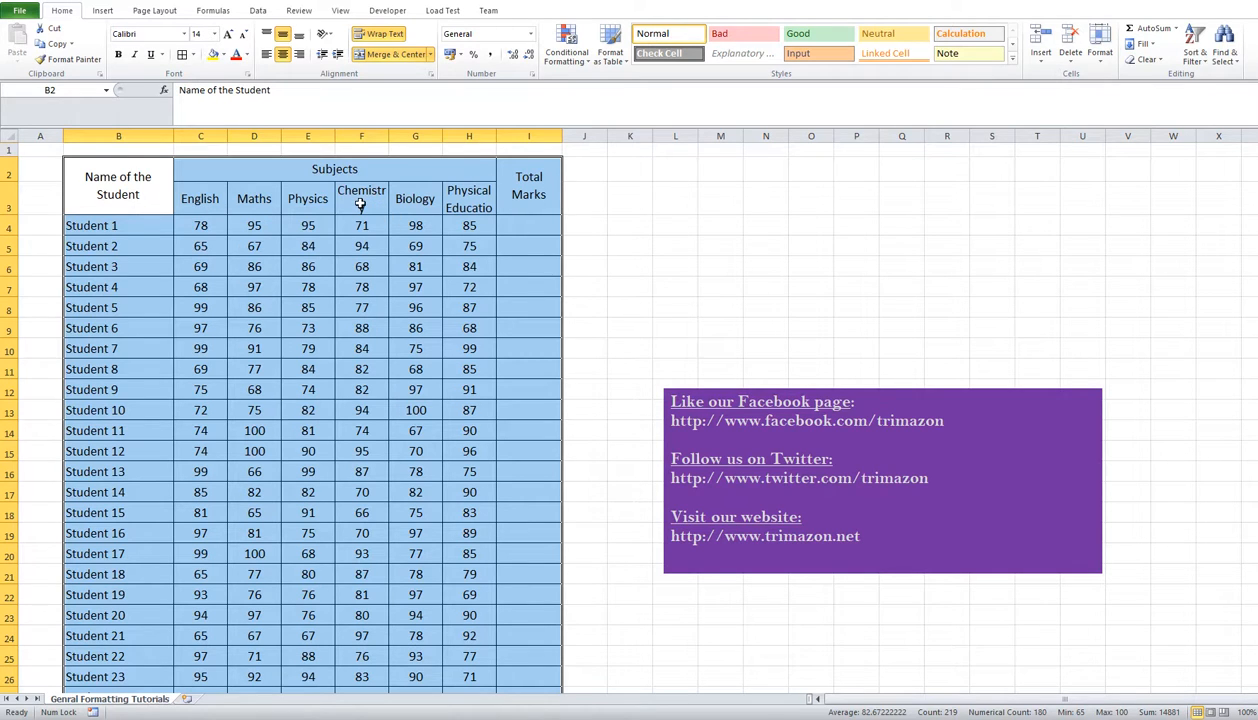
# Change the font of the whole marks table, B2:I33, to Century Gothic.
pyautogui.click(183, 34)
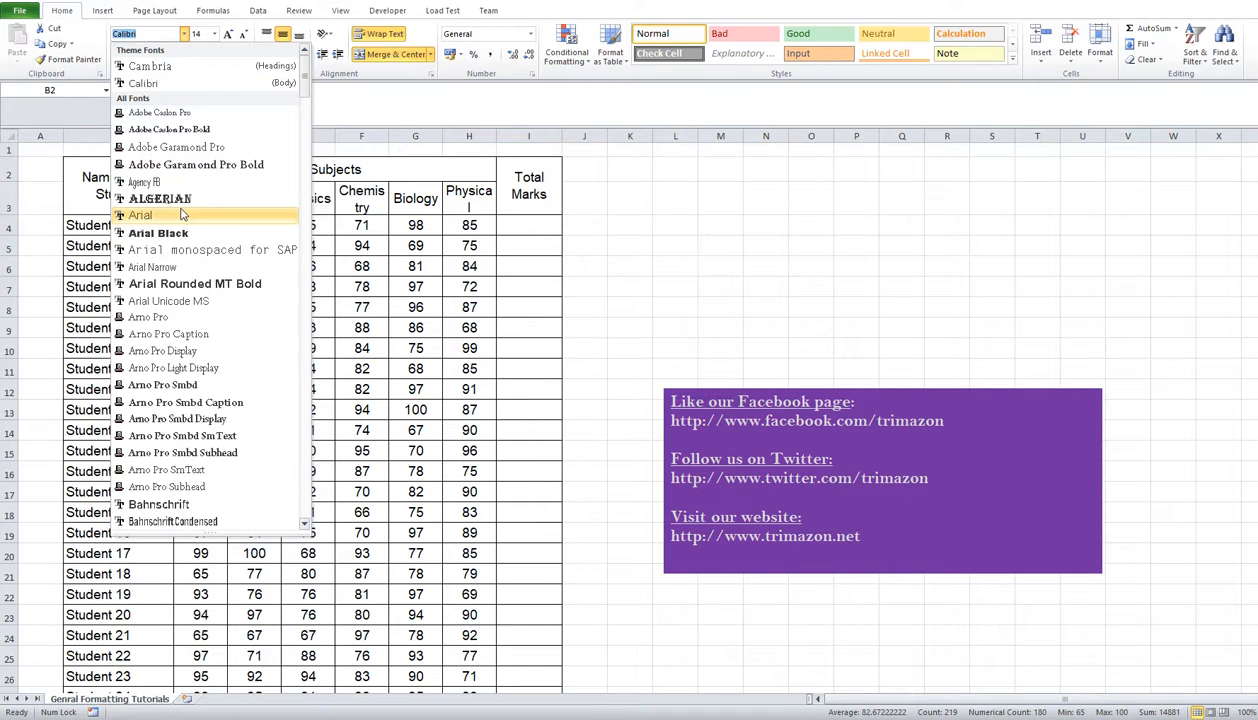
pyautogui.scroll(-2, 183, 216)
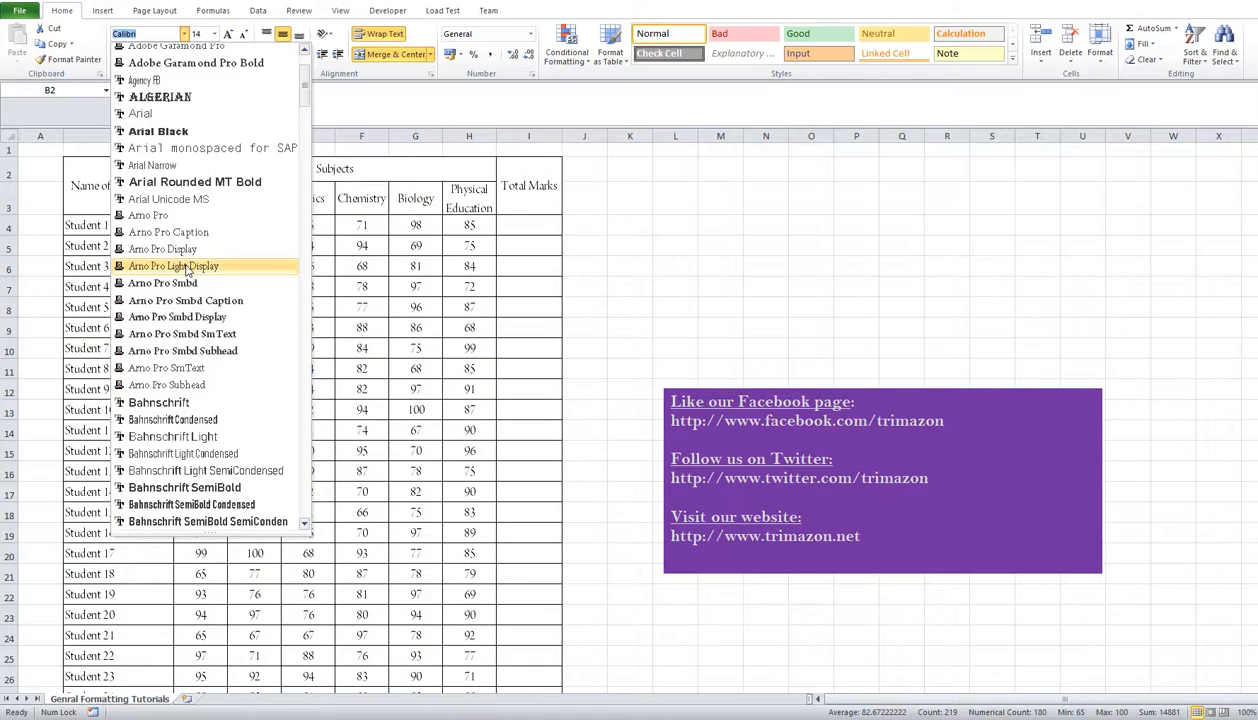
pyautogui.scroll(-2, 188, 272)
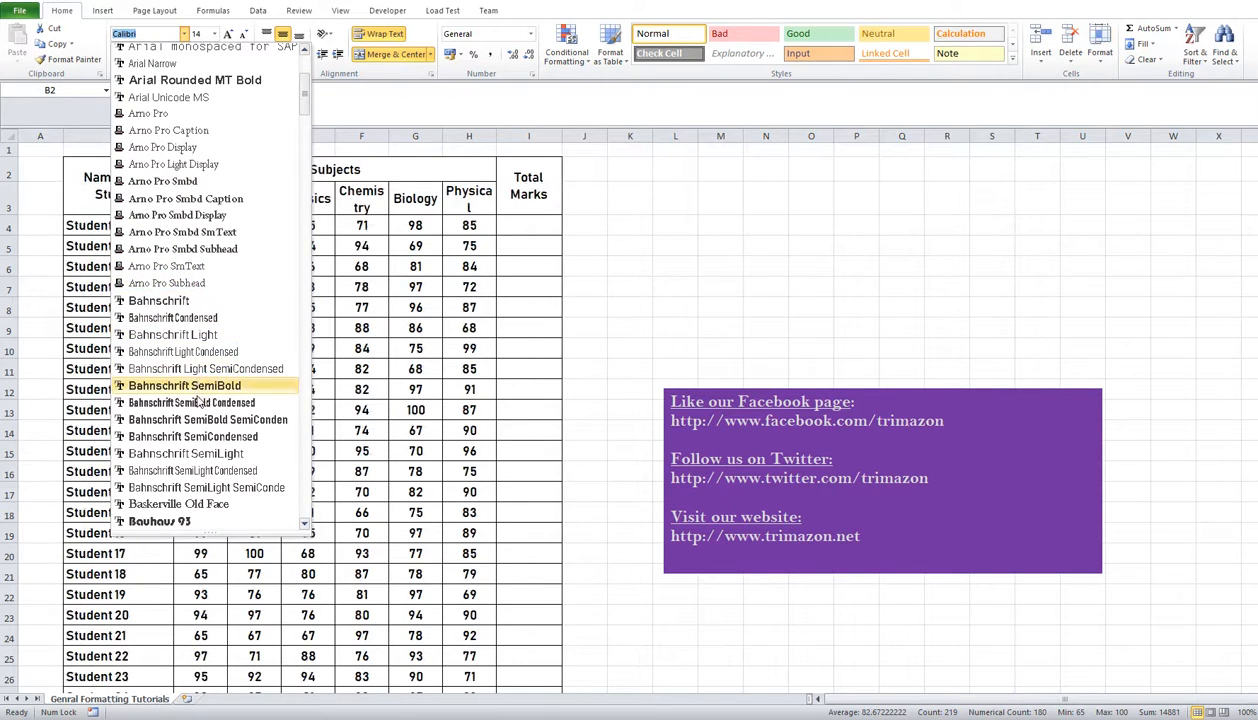
pyautogui.scroll(-2, 198, 400)
pyautogui.scroll(-1, 198, 408)
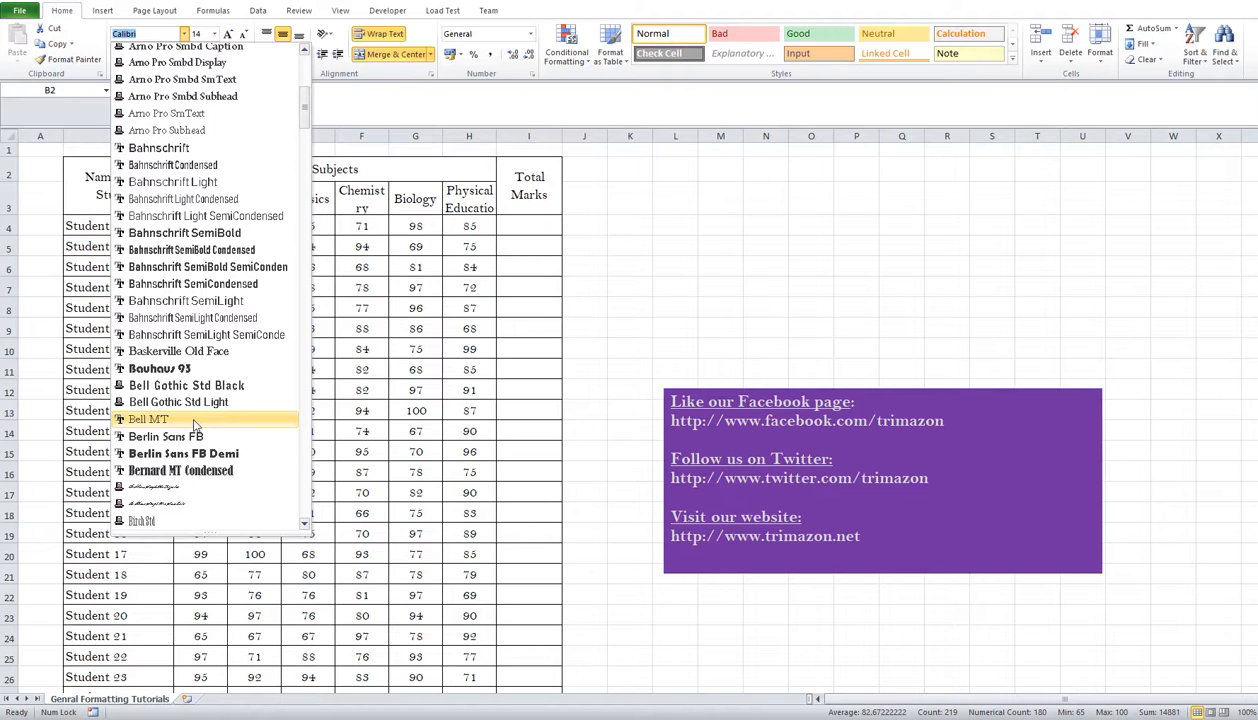
pyautogui.scroll(-14, 195, 425)
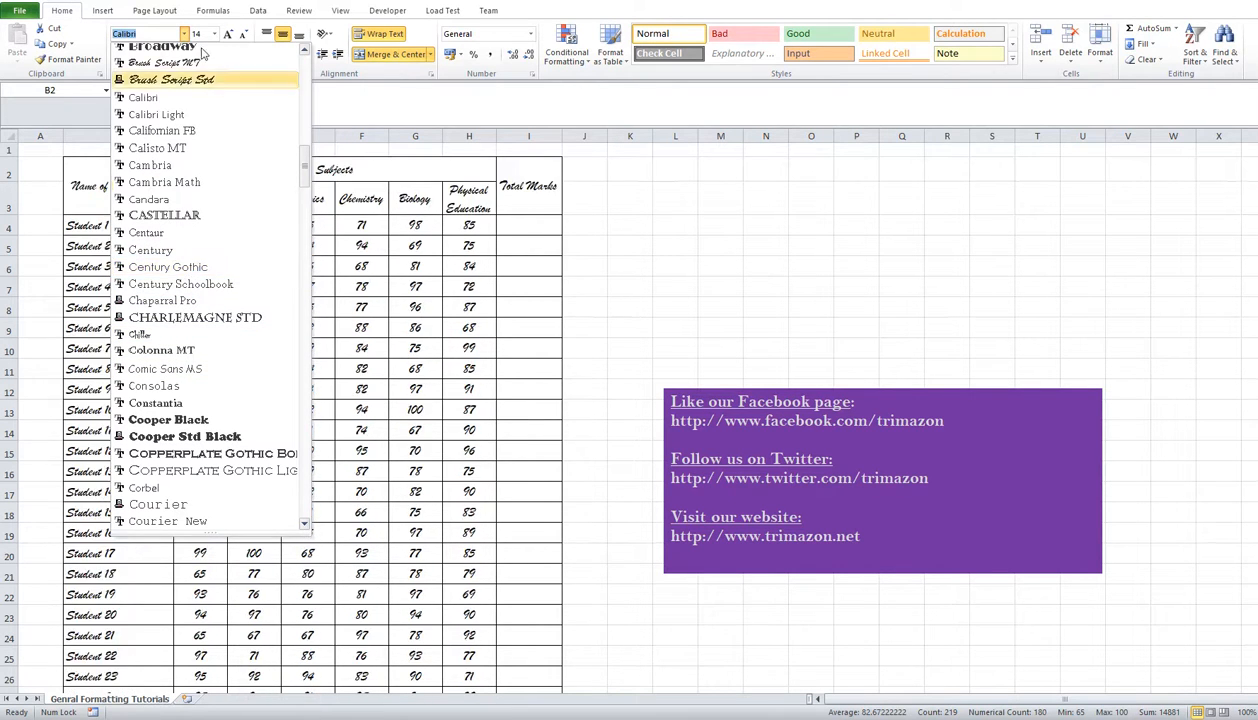
pyautogui.click(177, 268)
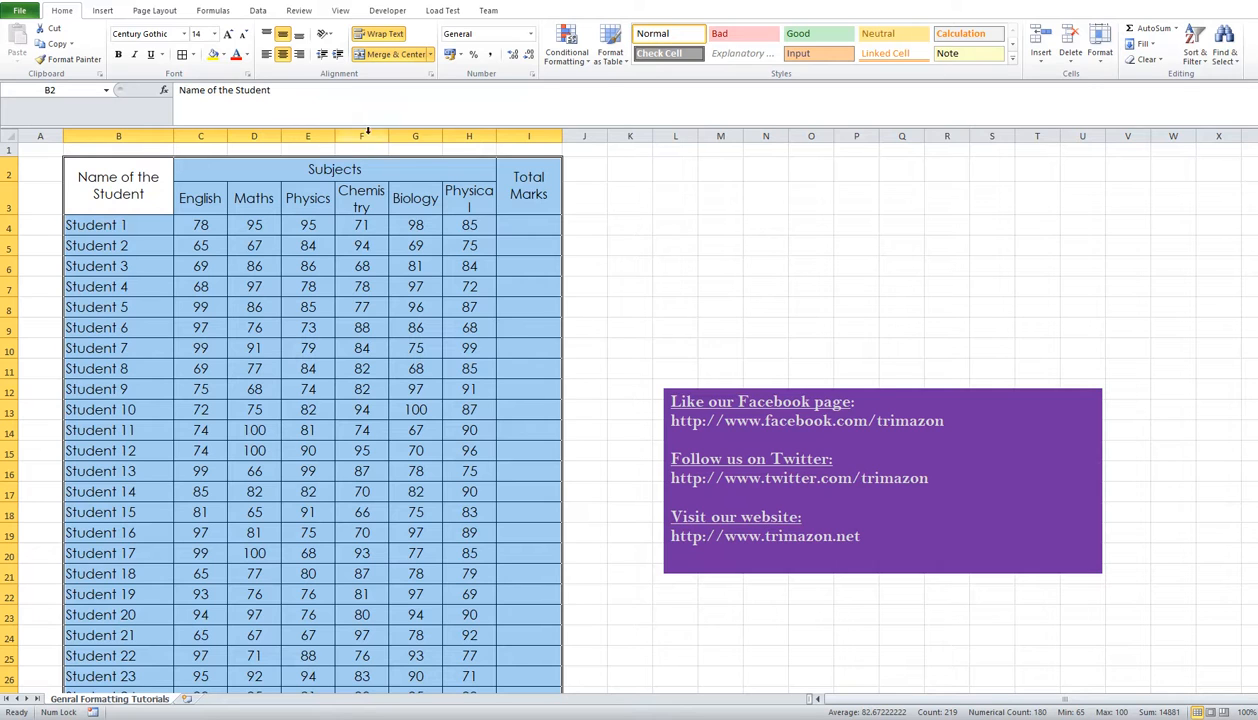
# Widen subject columns C to H equally so that Chemistry fits on one line and Physical Education wraps onto two.
pyautogui.moveTo(200, 135); pyautogui.dragTo(457, 118)
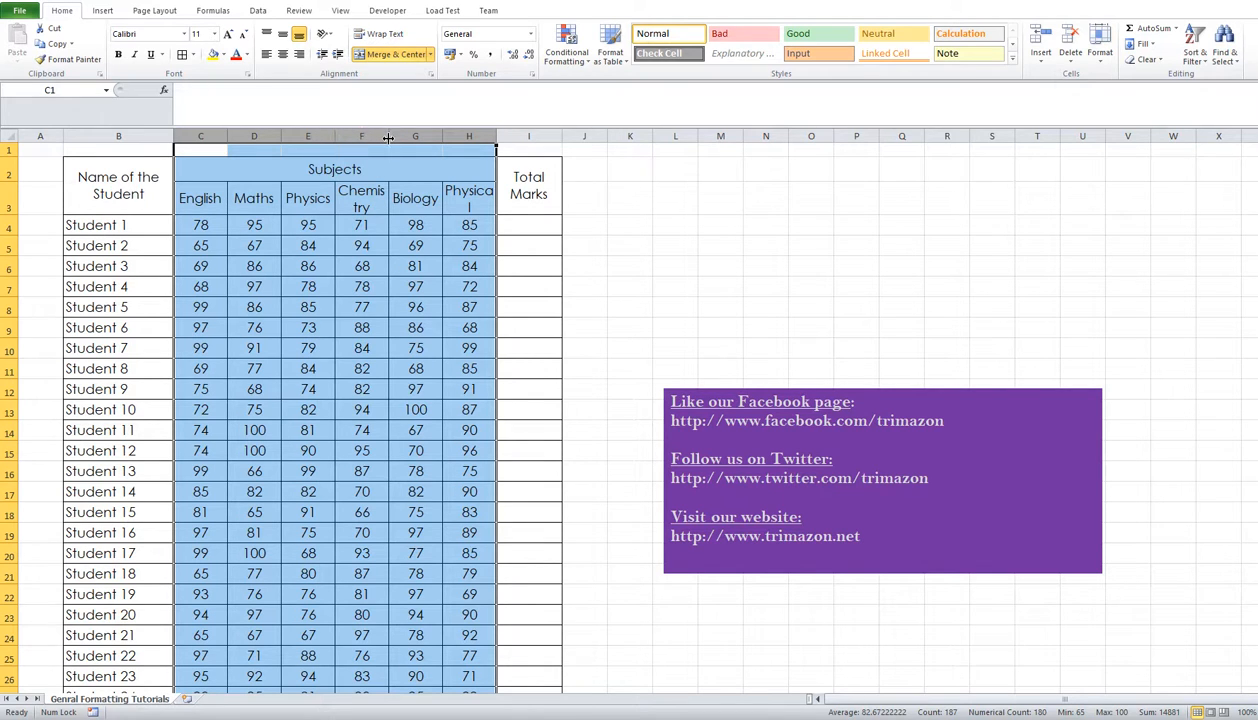
pyautogui.moveTo(390, 138); pyautogui.dragTo(460, 140)
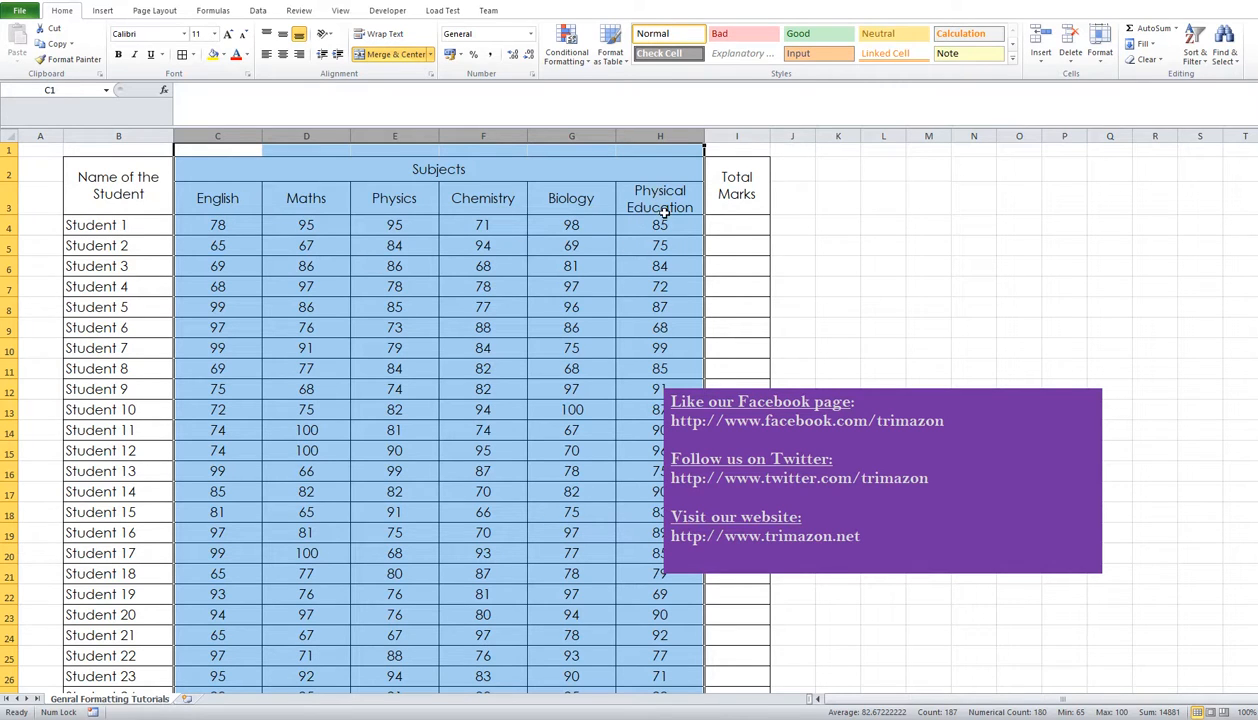
pyautogui.click(724, 194)
pyautogui.click(575, 217)
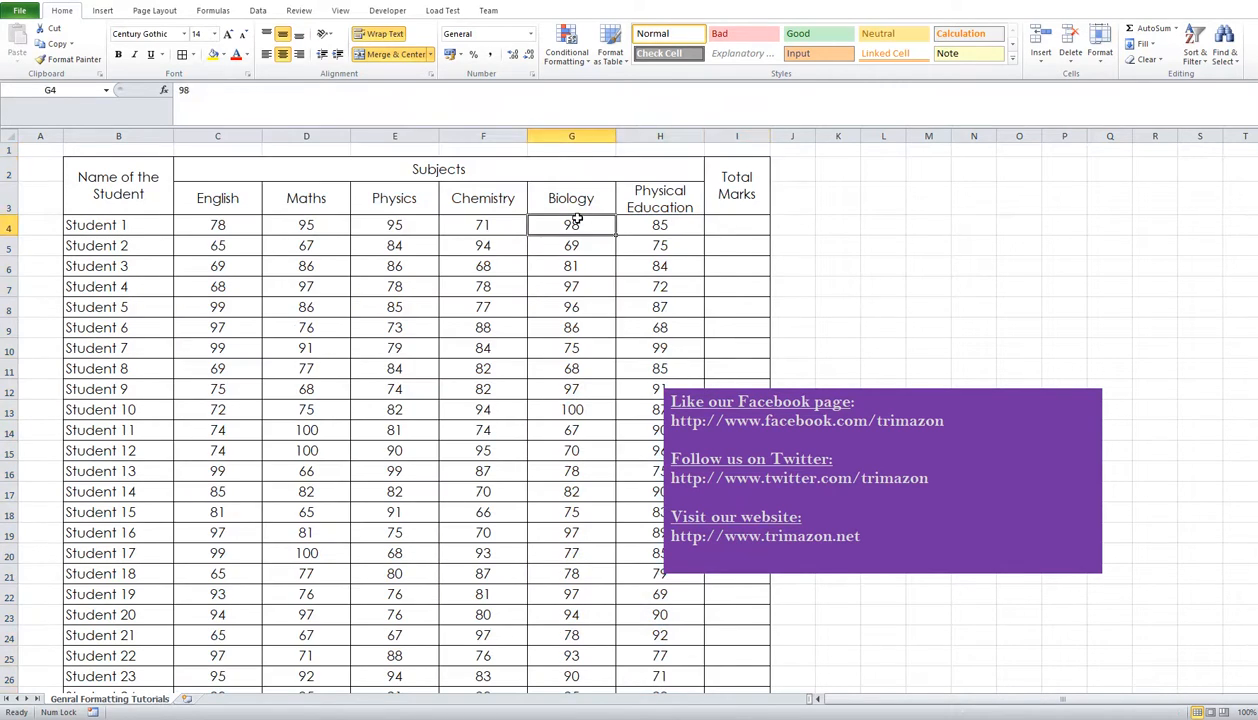
pyautogui.click(306, 302)
pyautogui.click(135, 228)
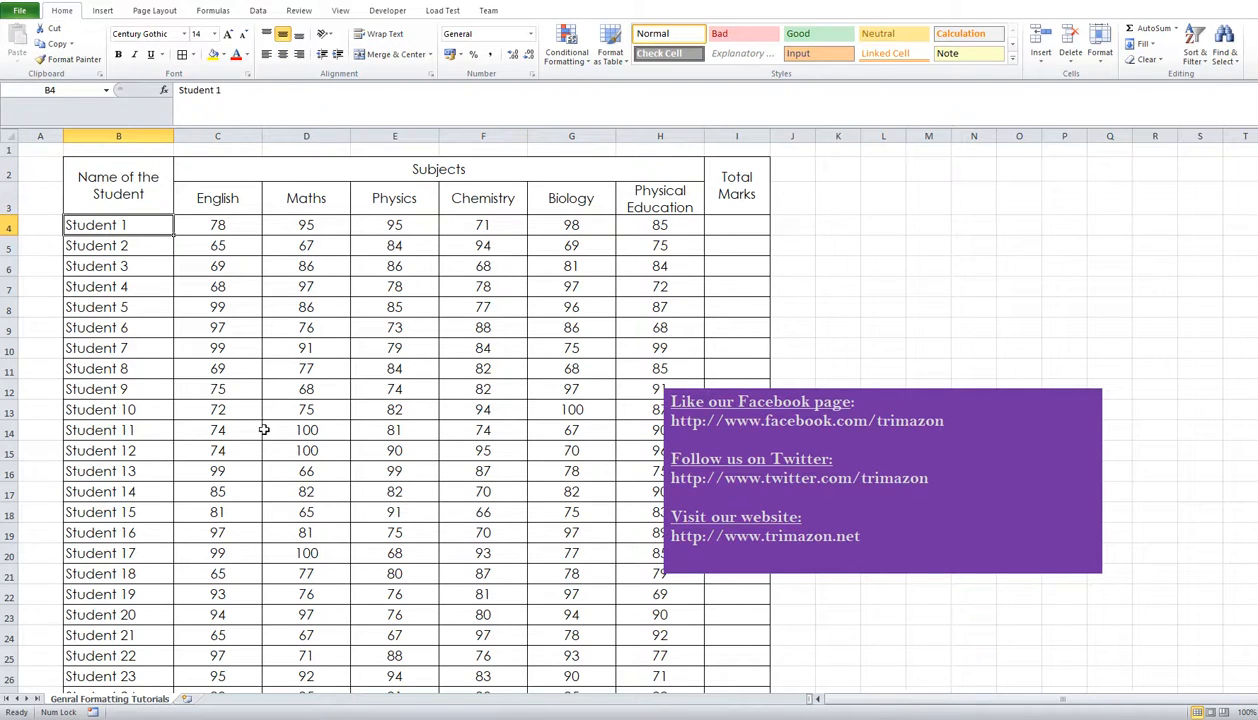
pyautogui.click(536, 262)
pyautogui.click(220, 225)
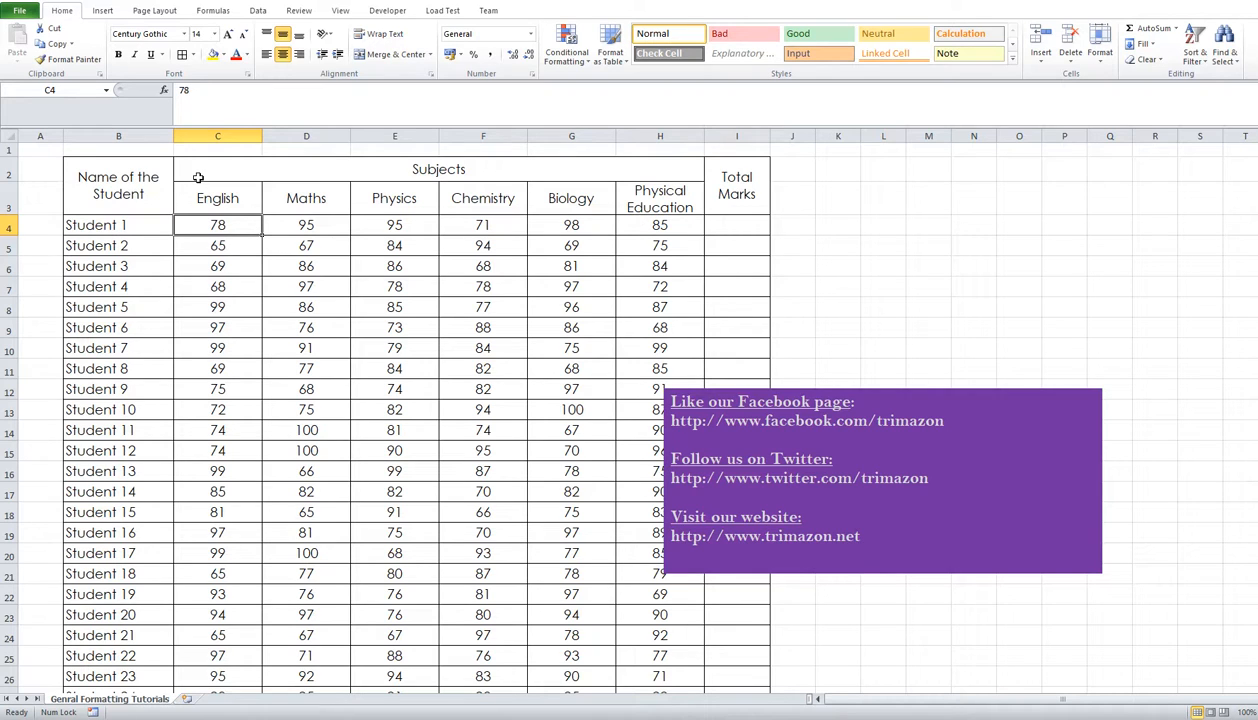
# Set the font colour of the table's header cells, B2:I3, to the standard Dark Blue.
pyautogui.click(121, 172)
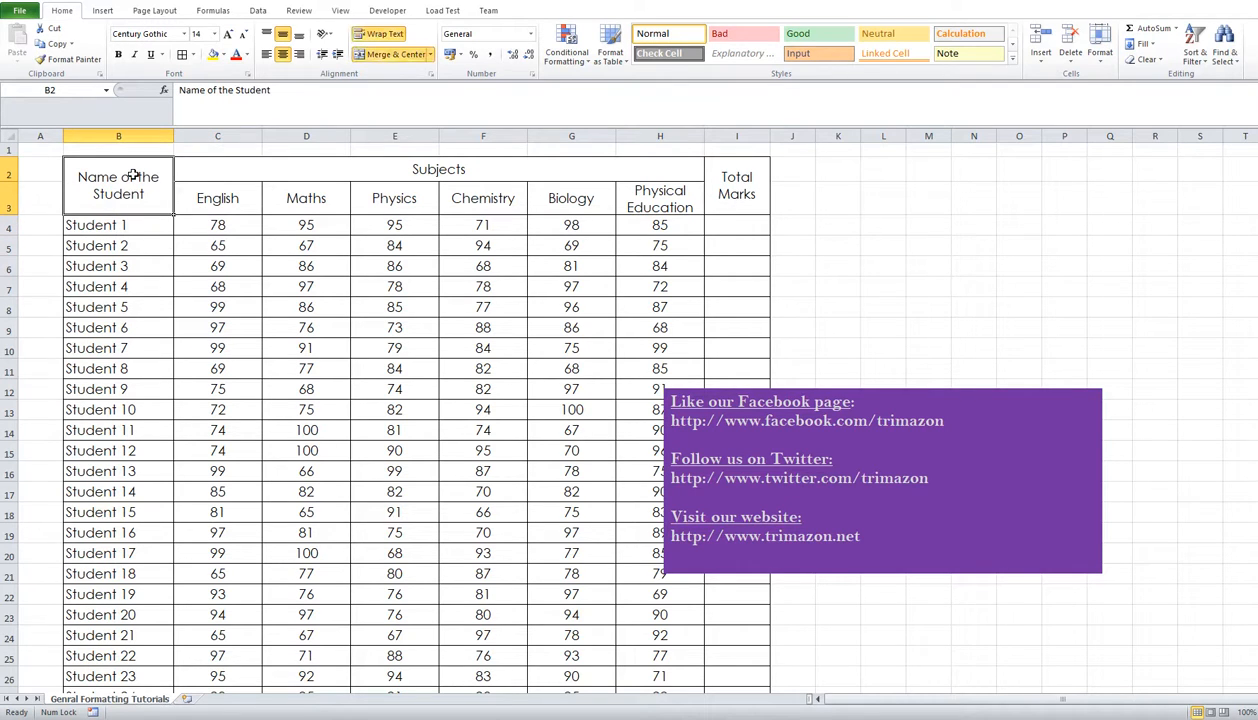
pyautogui.moveTo(117, 182); pyautogui.dragTo(743, 196)
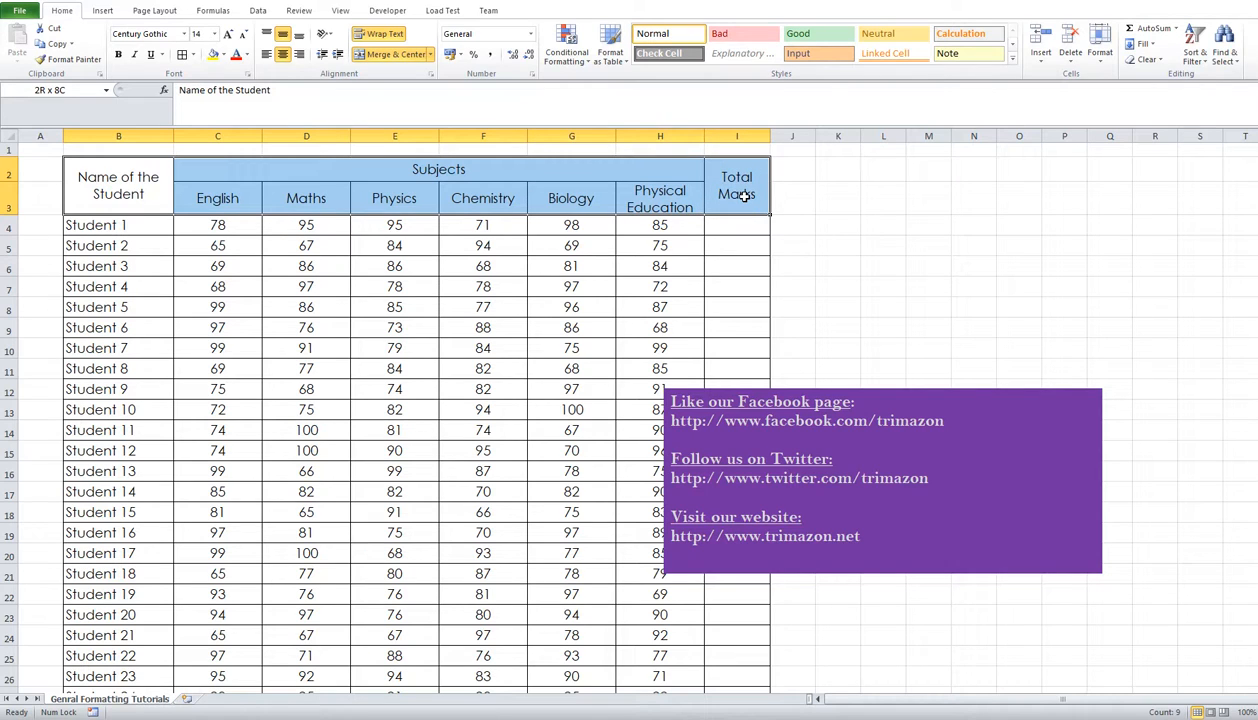
pyautogui.moveTo(743, 196); pyautogui.dragTo(743, 196)
pyautogui.click(247, 56)
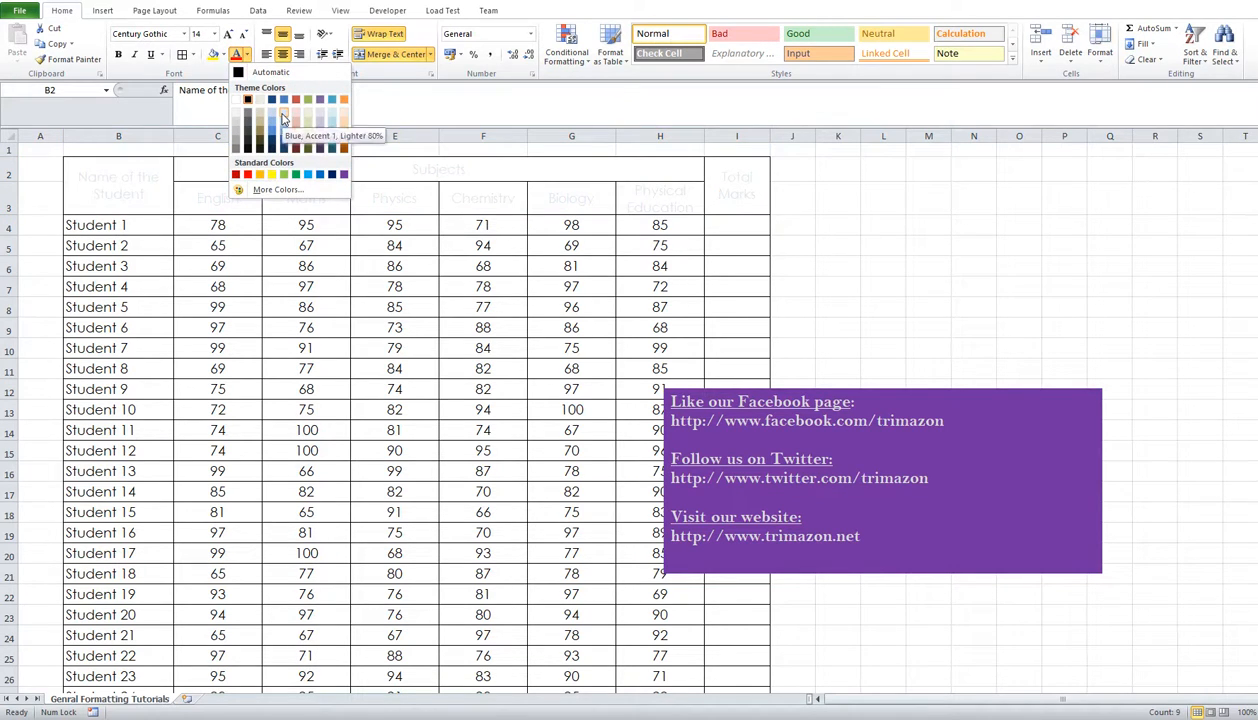
pyautogui.click(332, 175)
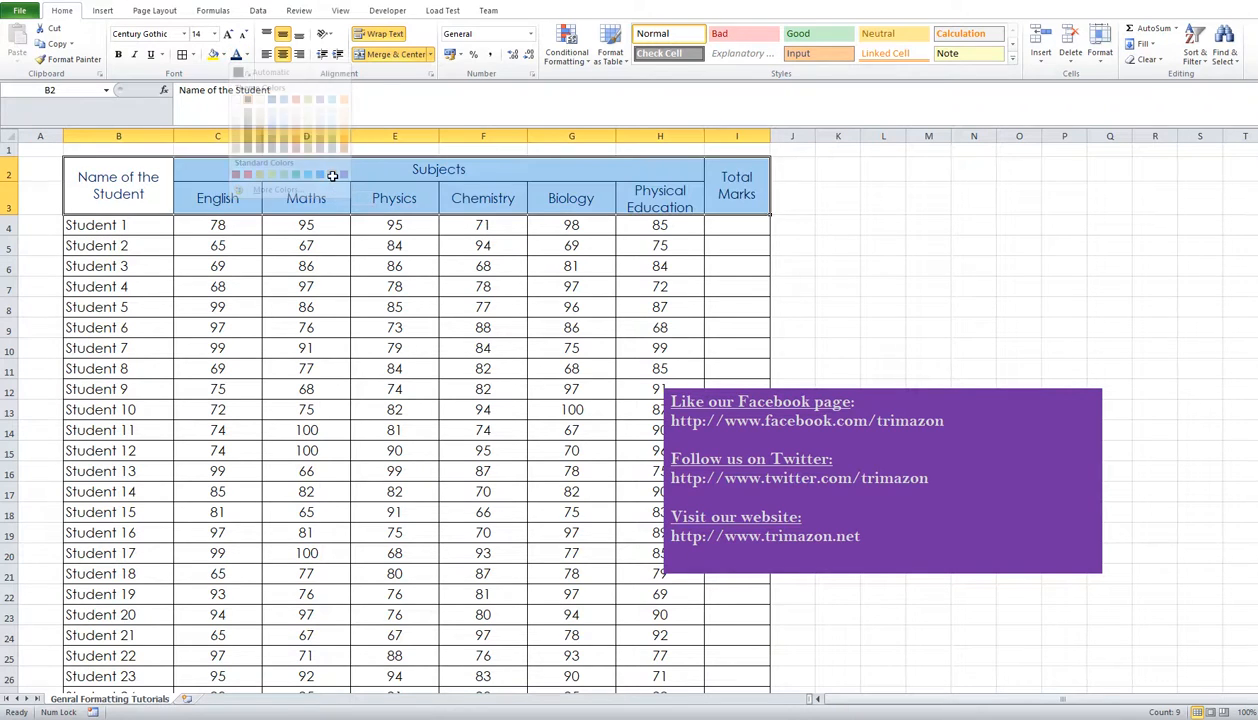
# Fill the header cells, B2:I3, with the lightest aqua theme shade.
pyautogui.click(224, 54)
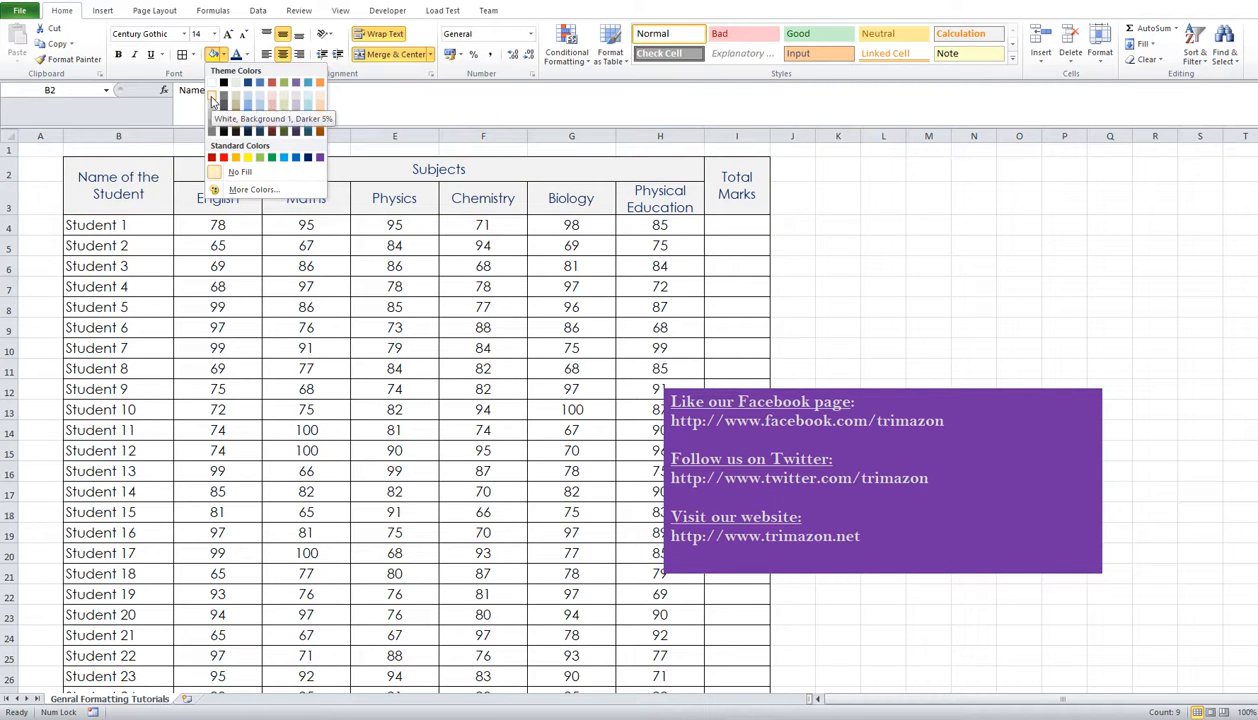
pyautogui.click(307, 103)
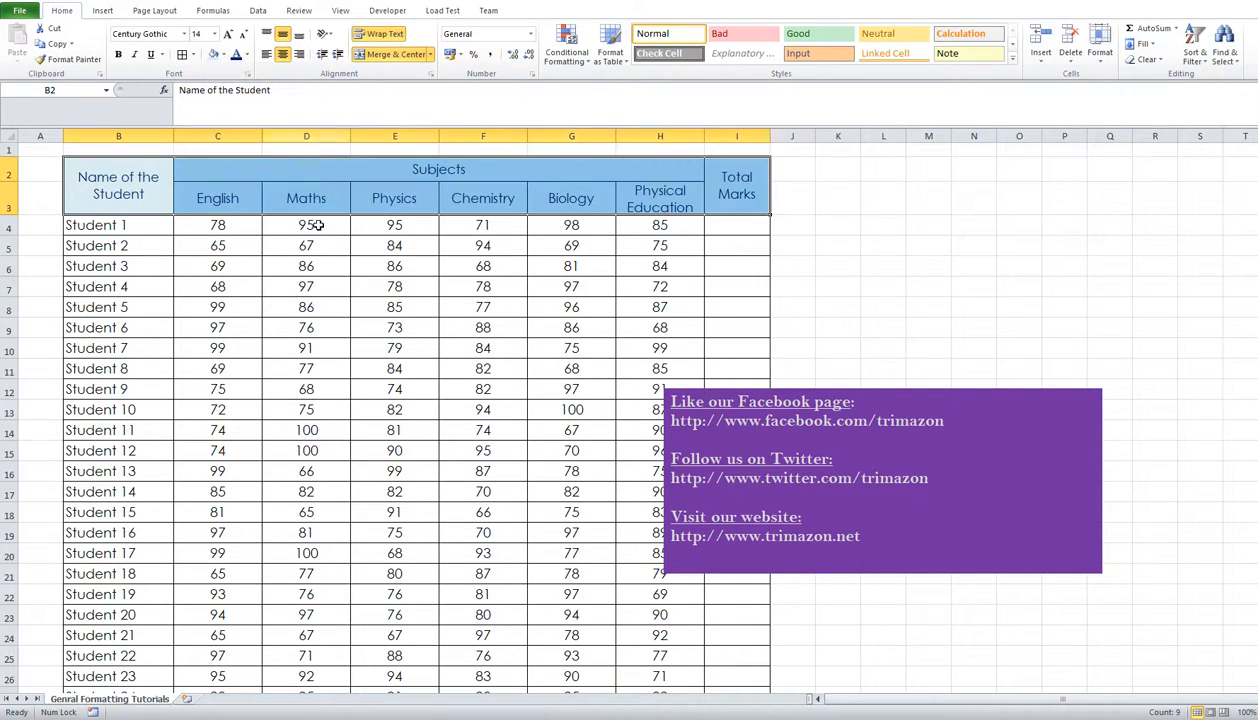
pyautogui.click(280, 289)
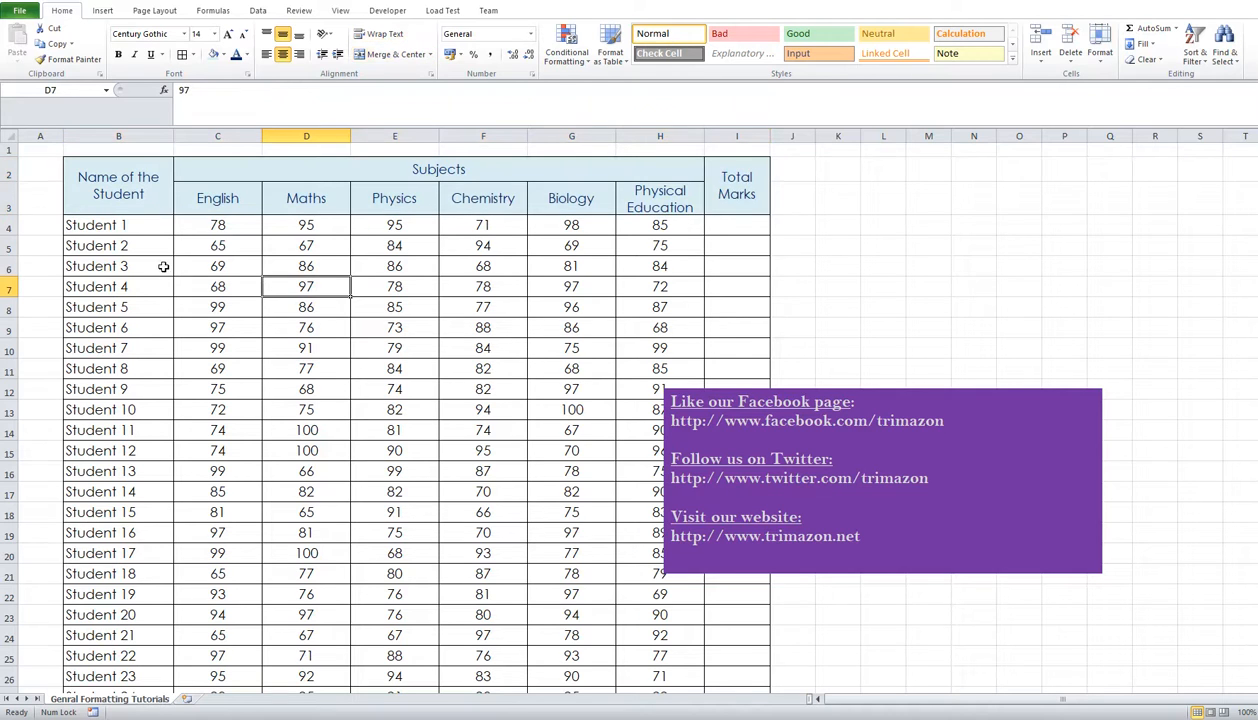
# Give the student names in B4:B33 a very light, near-white font colour.
pyautogui.click(100, 225)
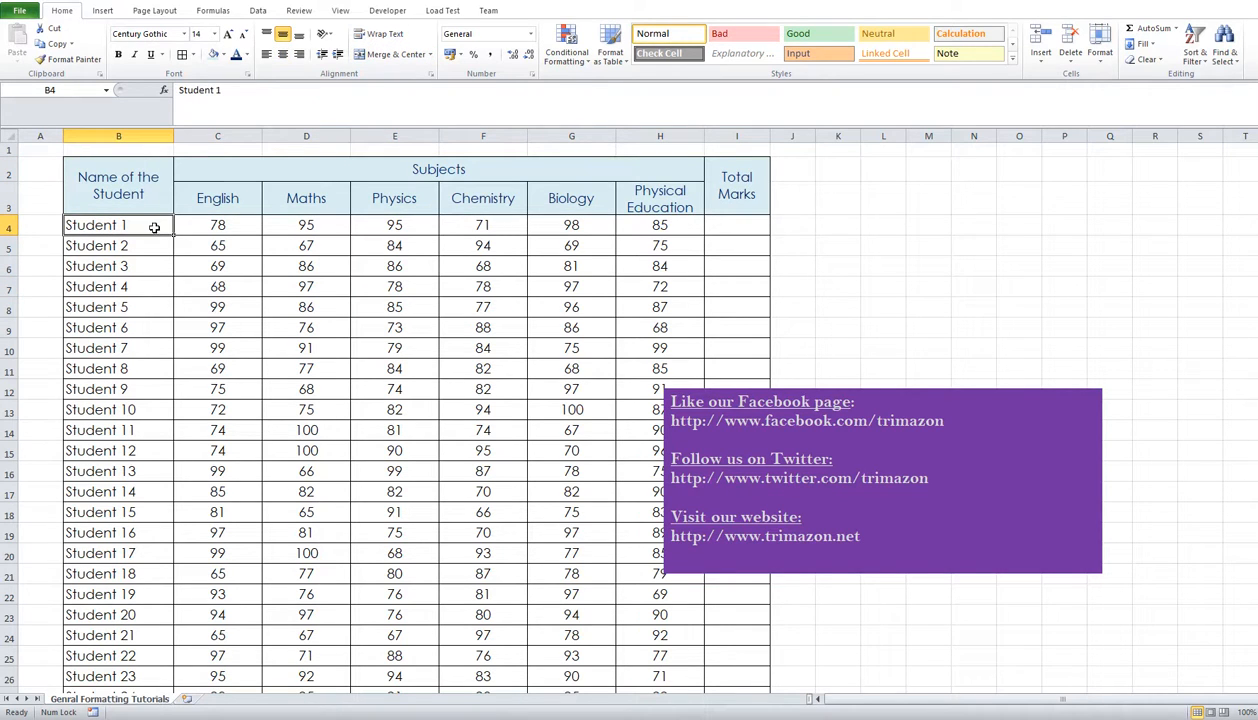
pyautogui.moveTo(157, 230); pyautogui.dragTo(155, 656)
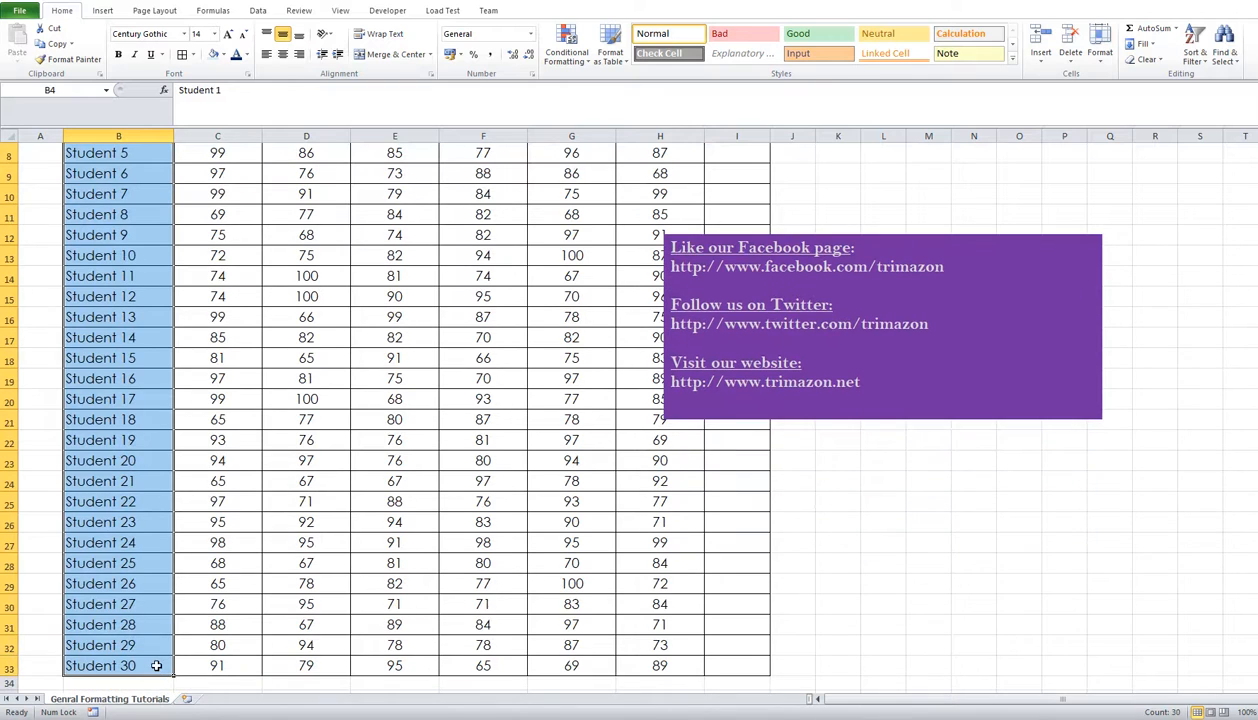
pyautogui.click(247, 55)
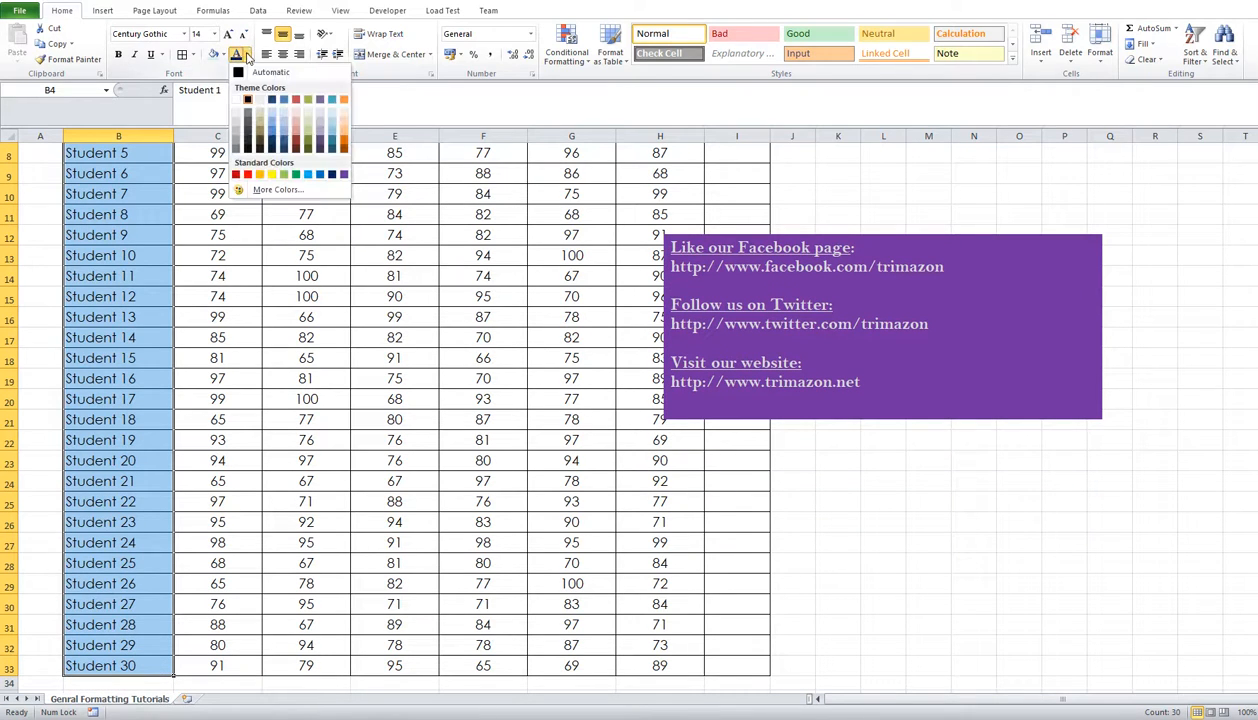
pyautogui.click(296, 121)
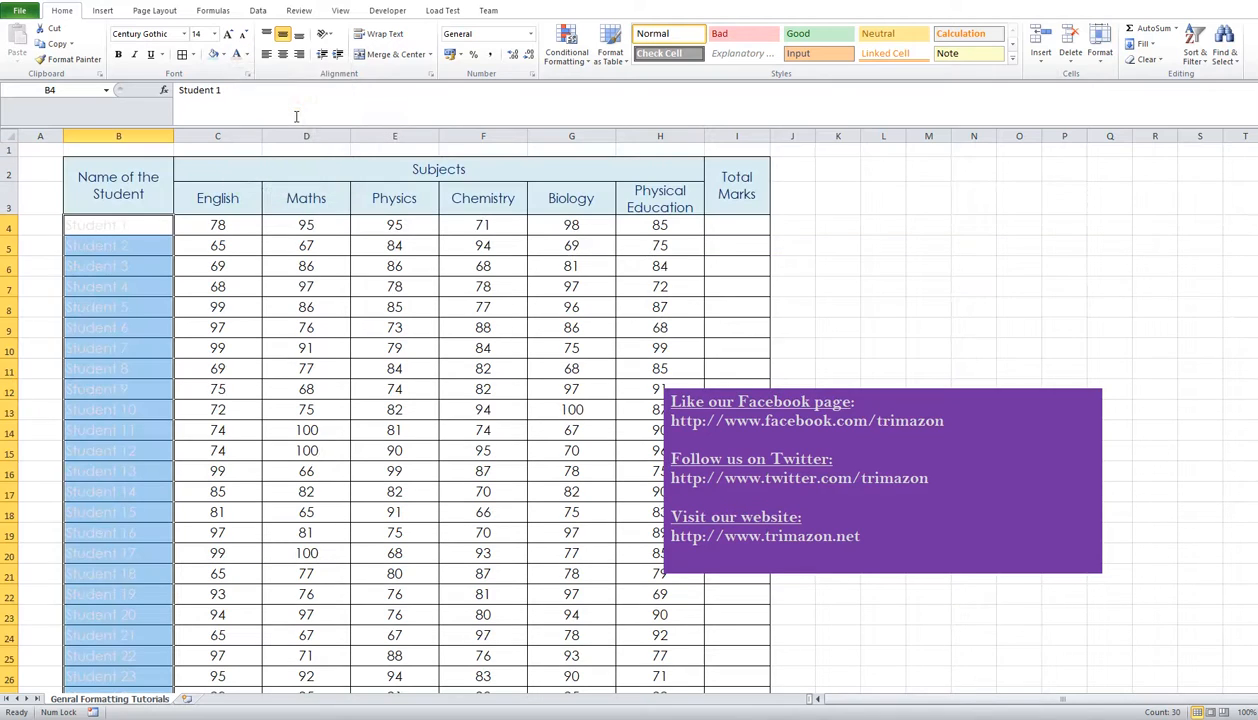
# Fill the student name cells, B4:B33, with the standard Blue.
pyautogui.click(225, 55)
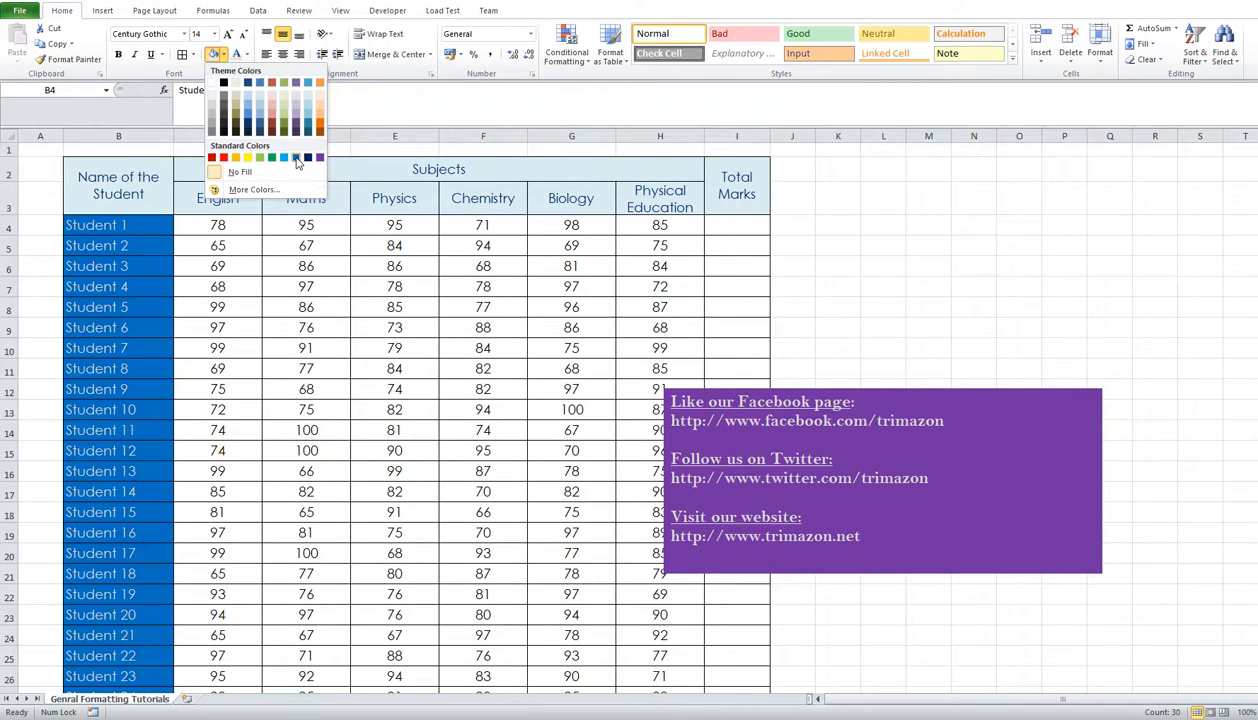
pyautogui.click(296, 160)
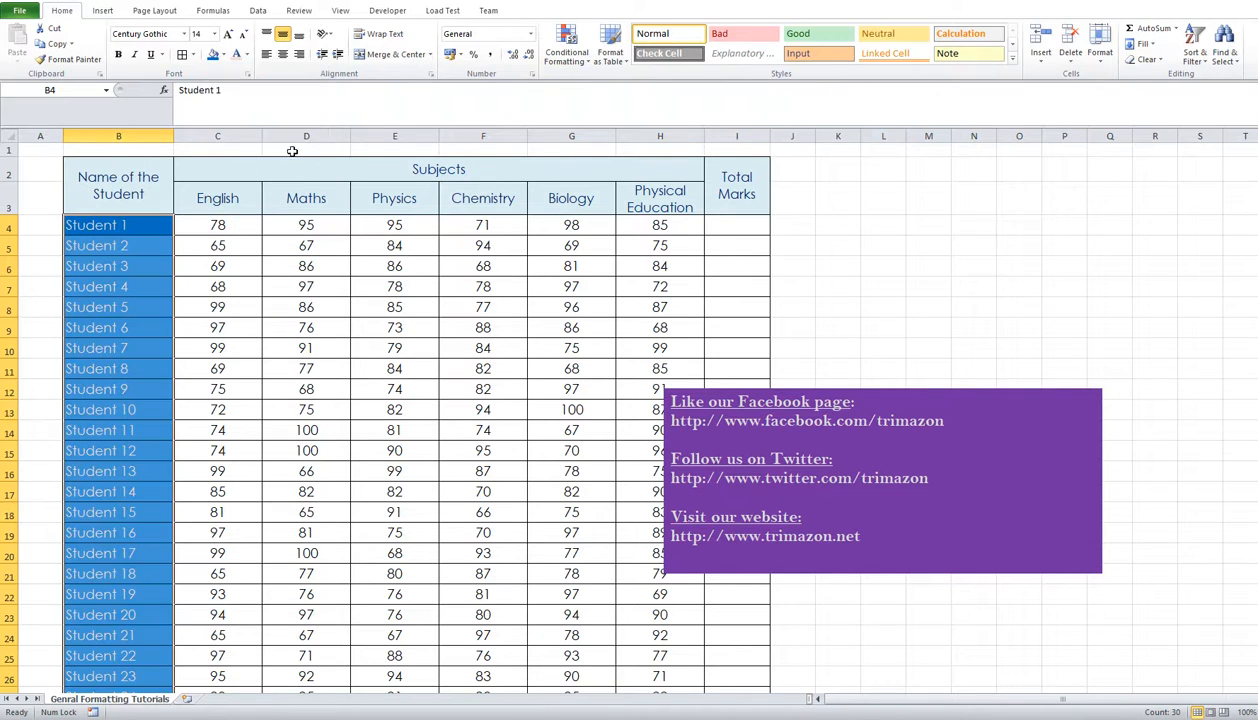
pyautogui.click(274, 364)
pyautogui.click(148, 282)
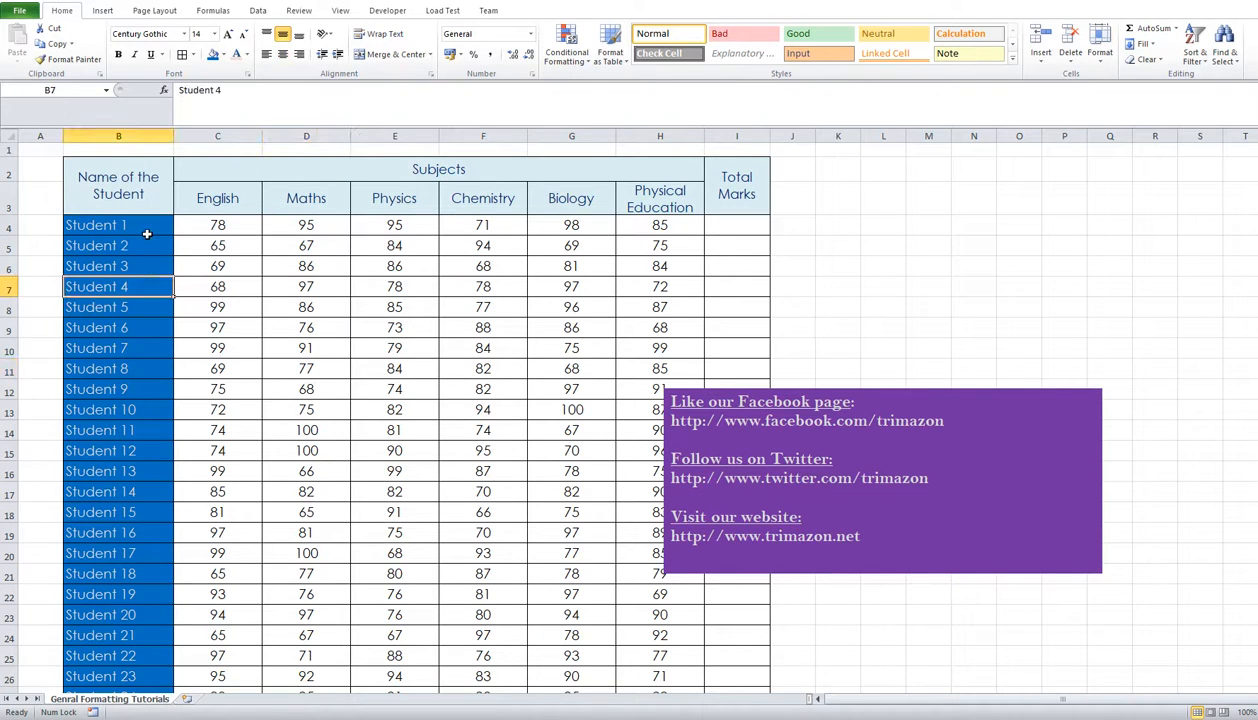
pyautogui.click(145, 228)
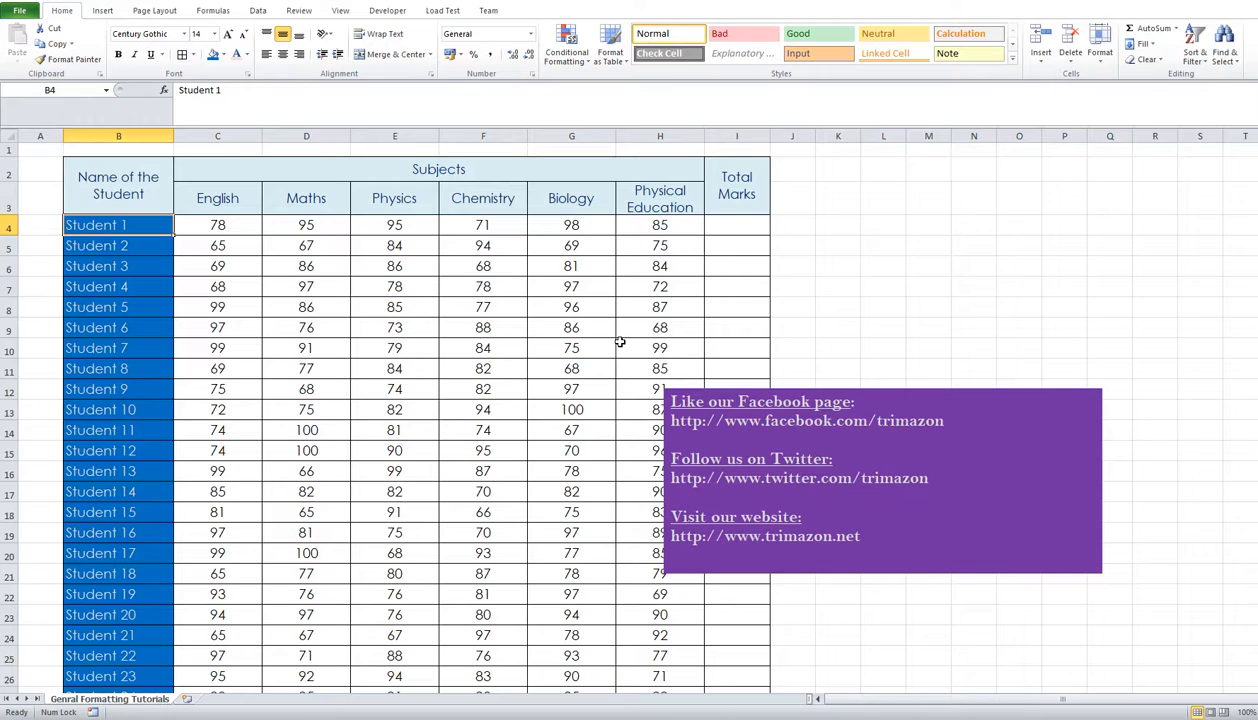
pyautogui.click(388, 246)
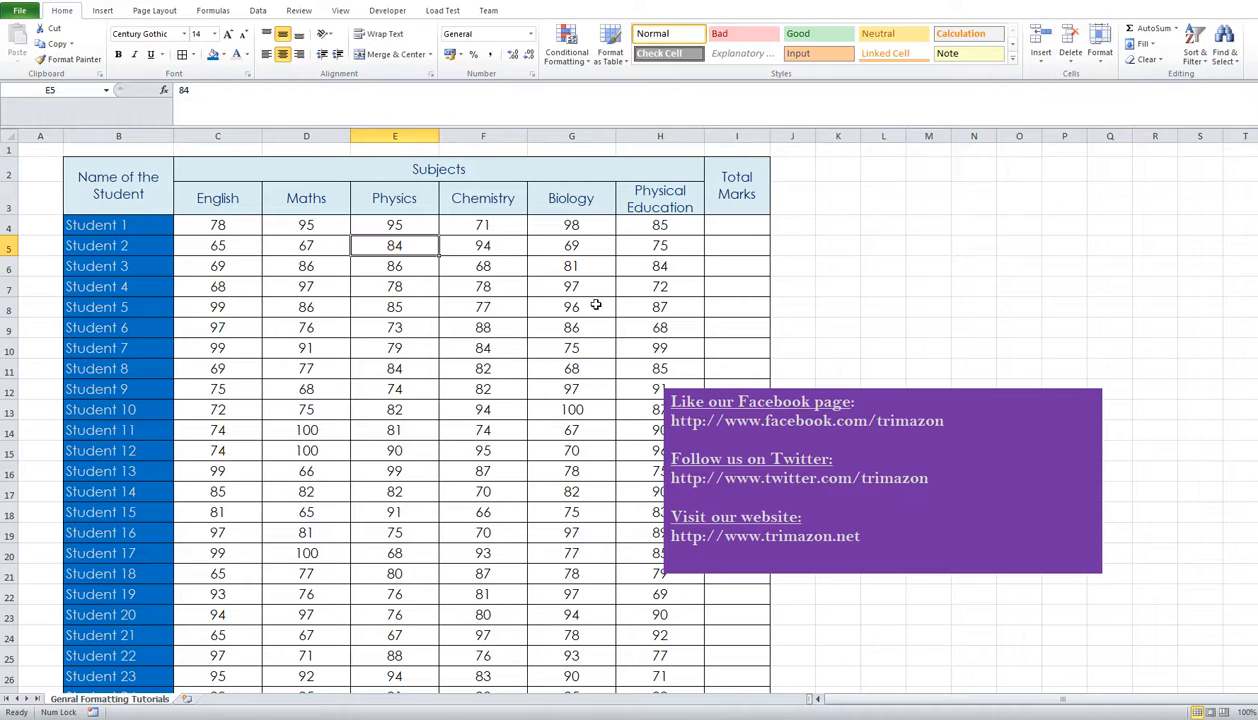
pyautogui.click(237, 228)
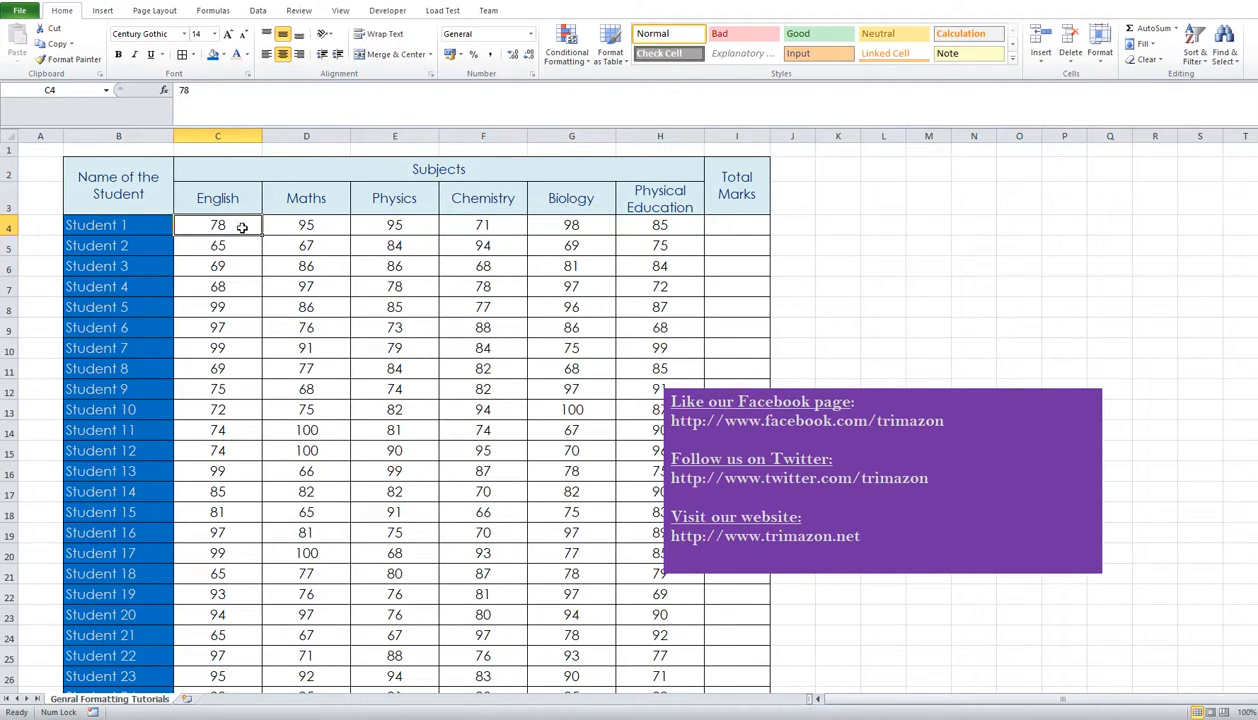
pyautogui.moveTo(242, 227); pyautogui.dragTo(648, 607)
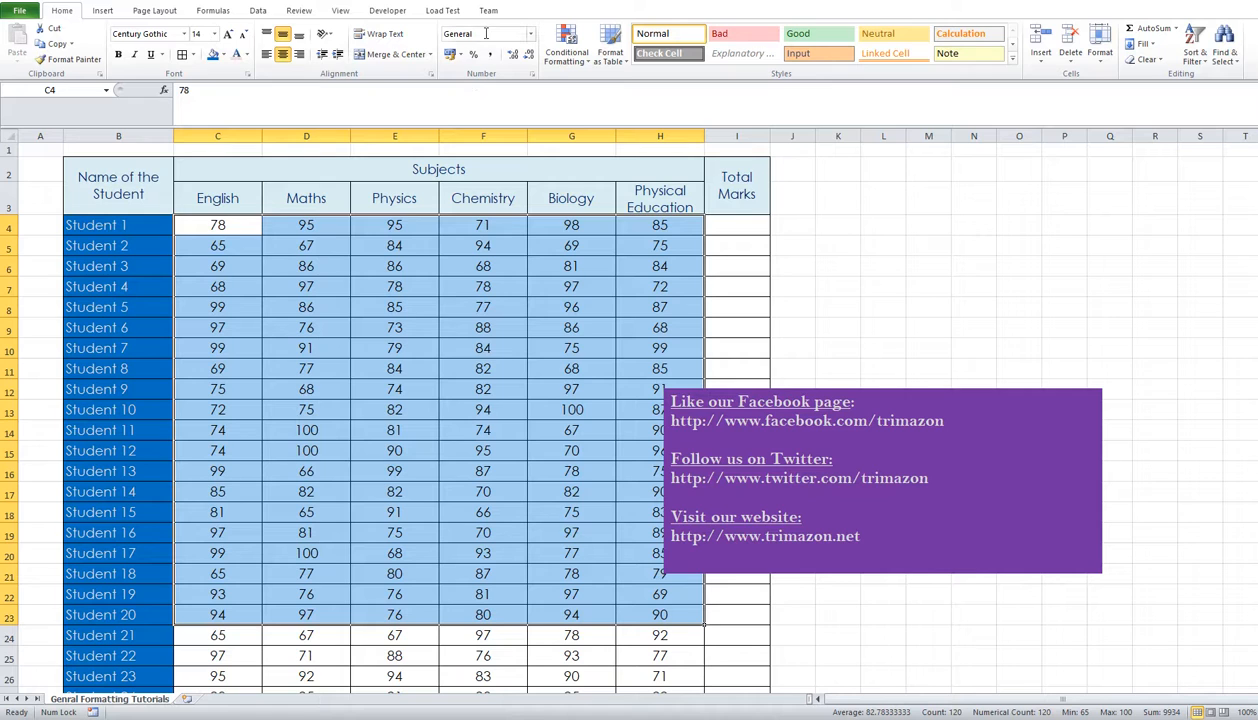
pyautogui.click(413, 290)
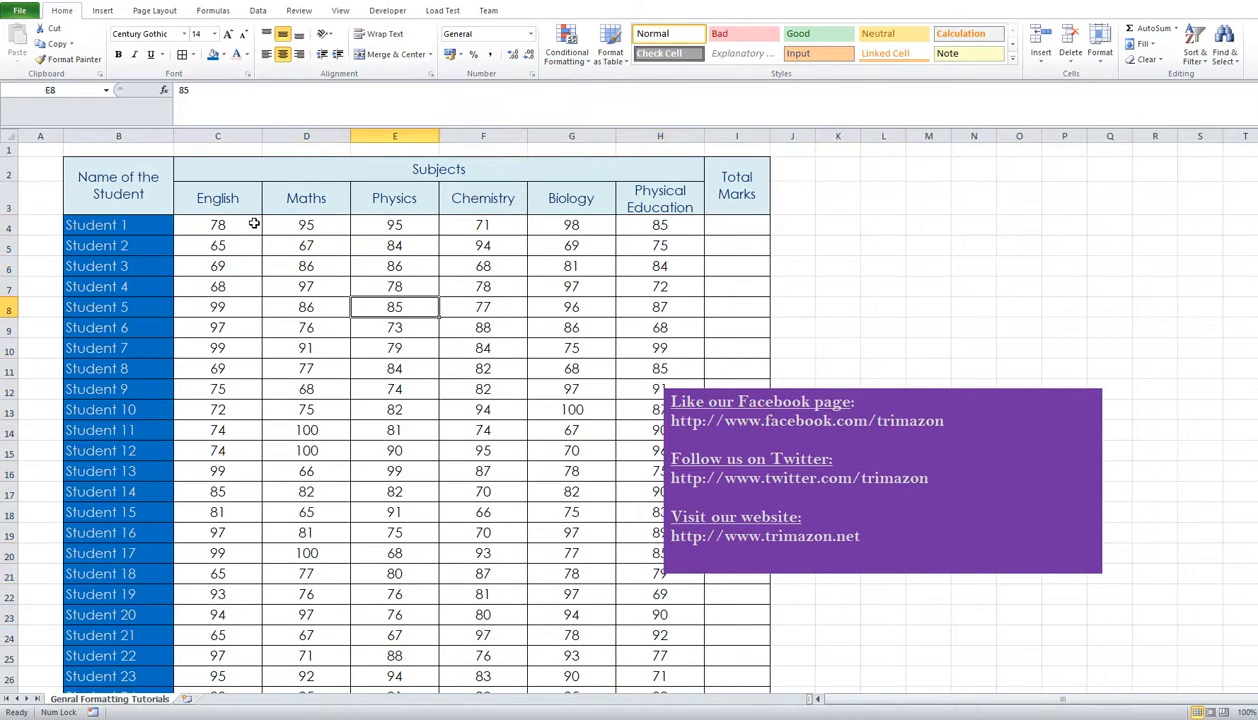
# Change Student 1's English mark in C4 to 78.23 and select that cell again.
pyautogui.click(254, 224)
pyautogui.click(305, 98)
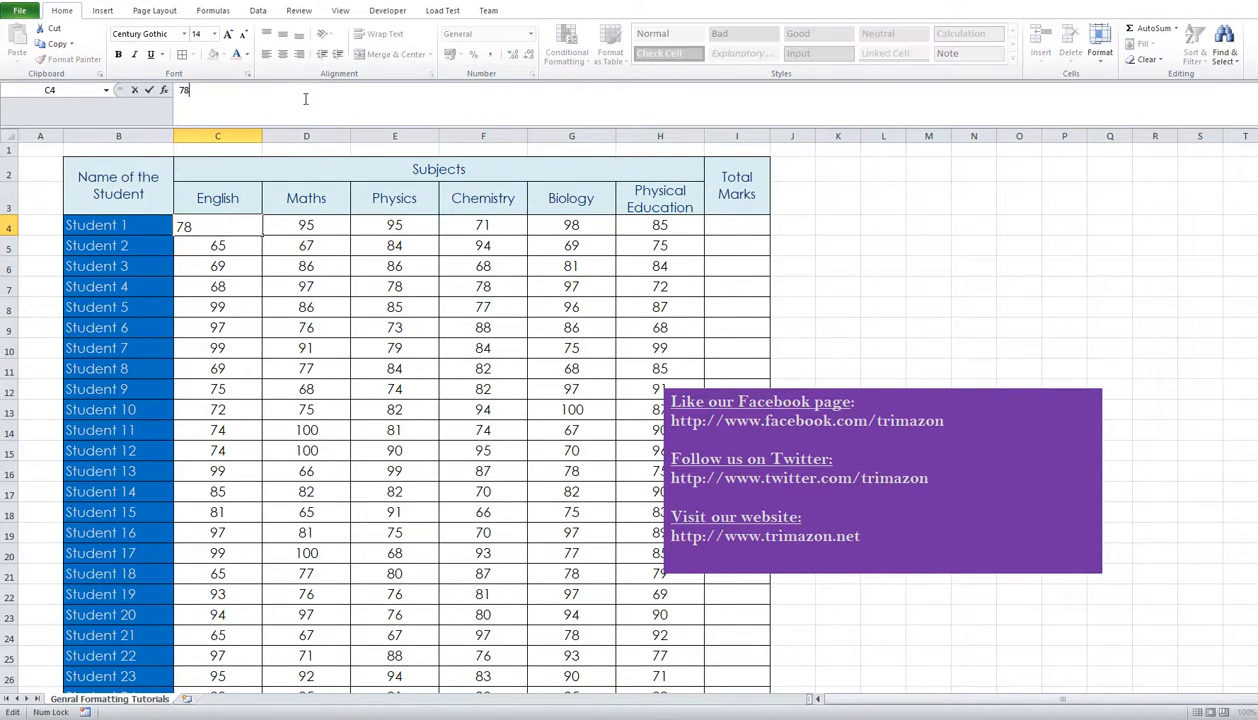
pyautogui.write('23')
pyautogui.press('Return')
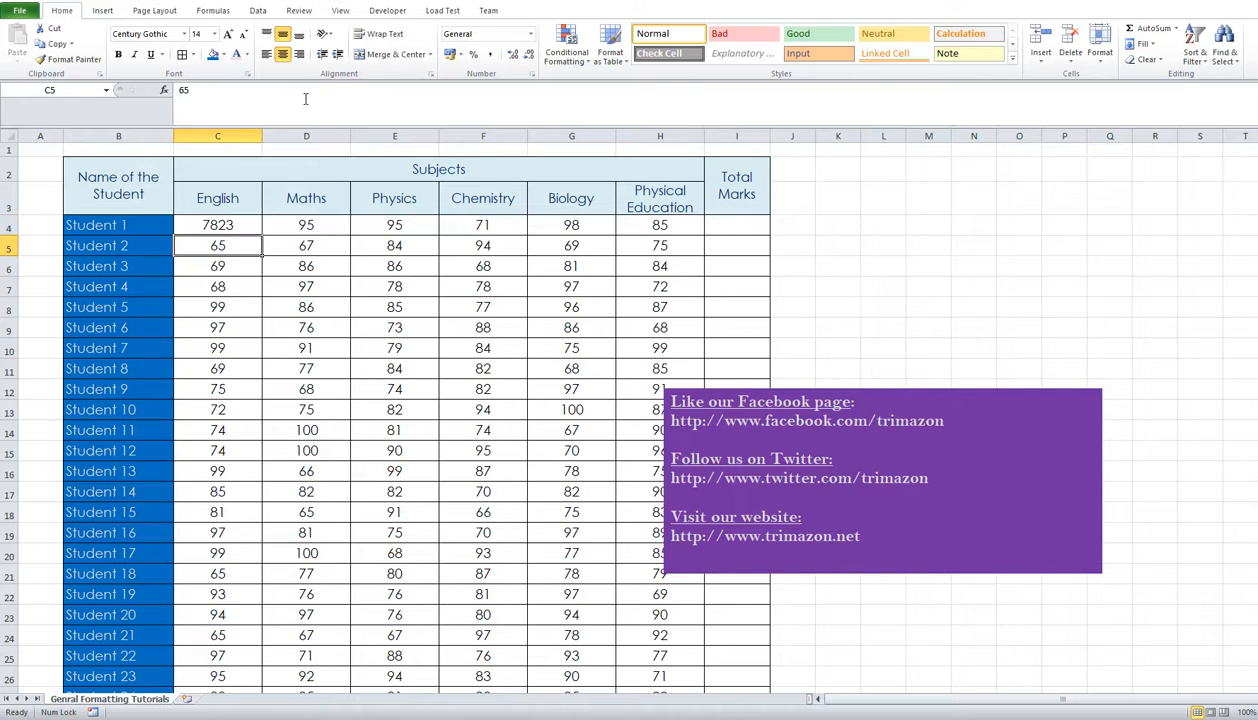
pyautogui.click(242, 224)
pyautogui.click(191, 89)
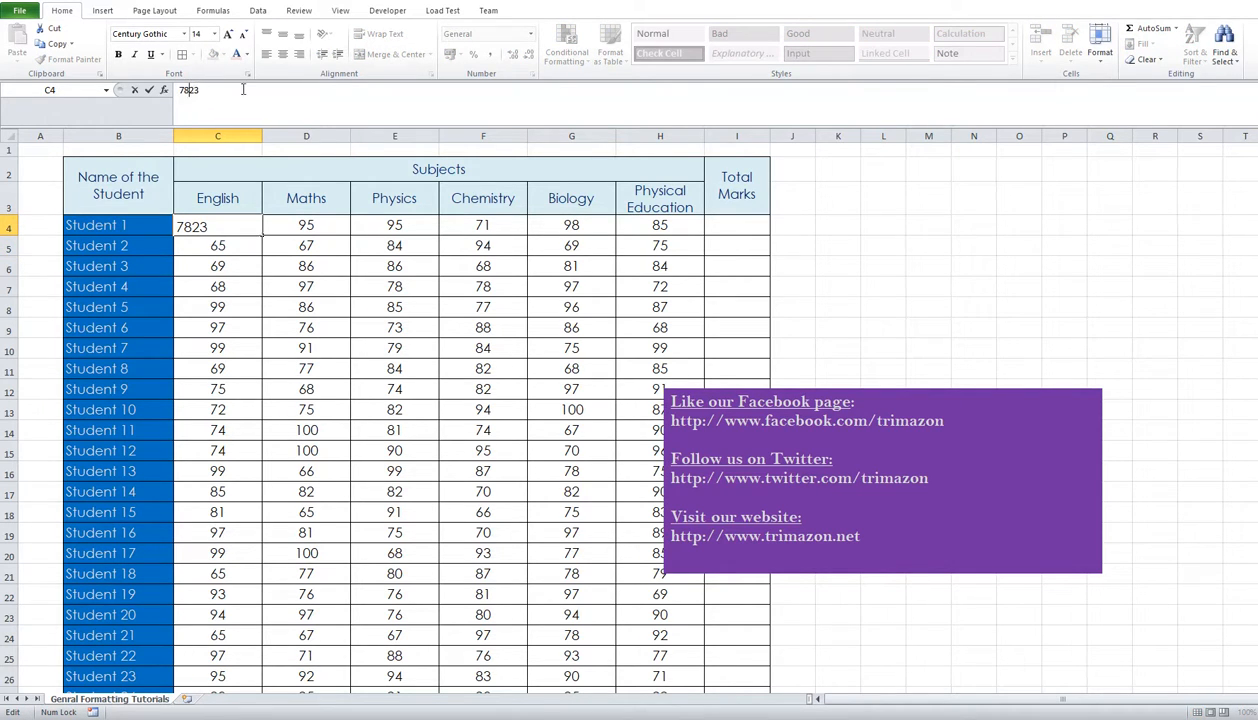
pyautogui.write('.')
pyautogui.press('Return')
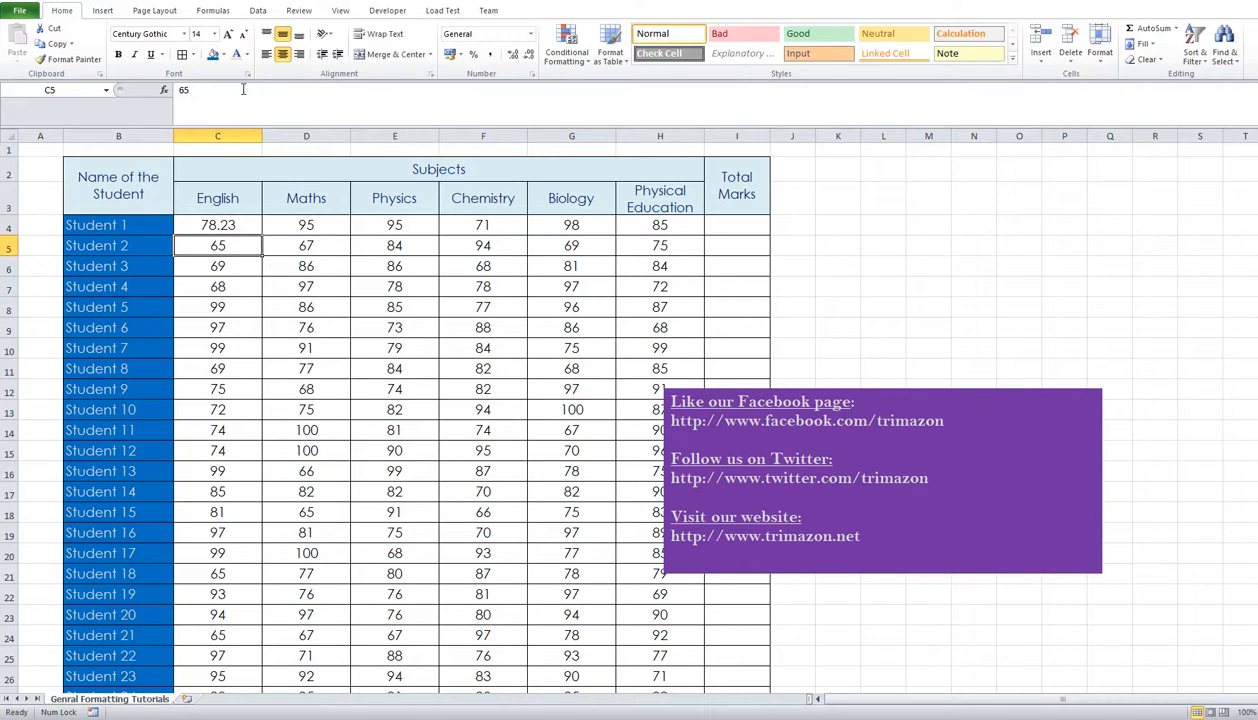
pyautogui.click(249, 227)
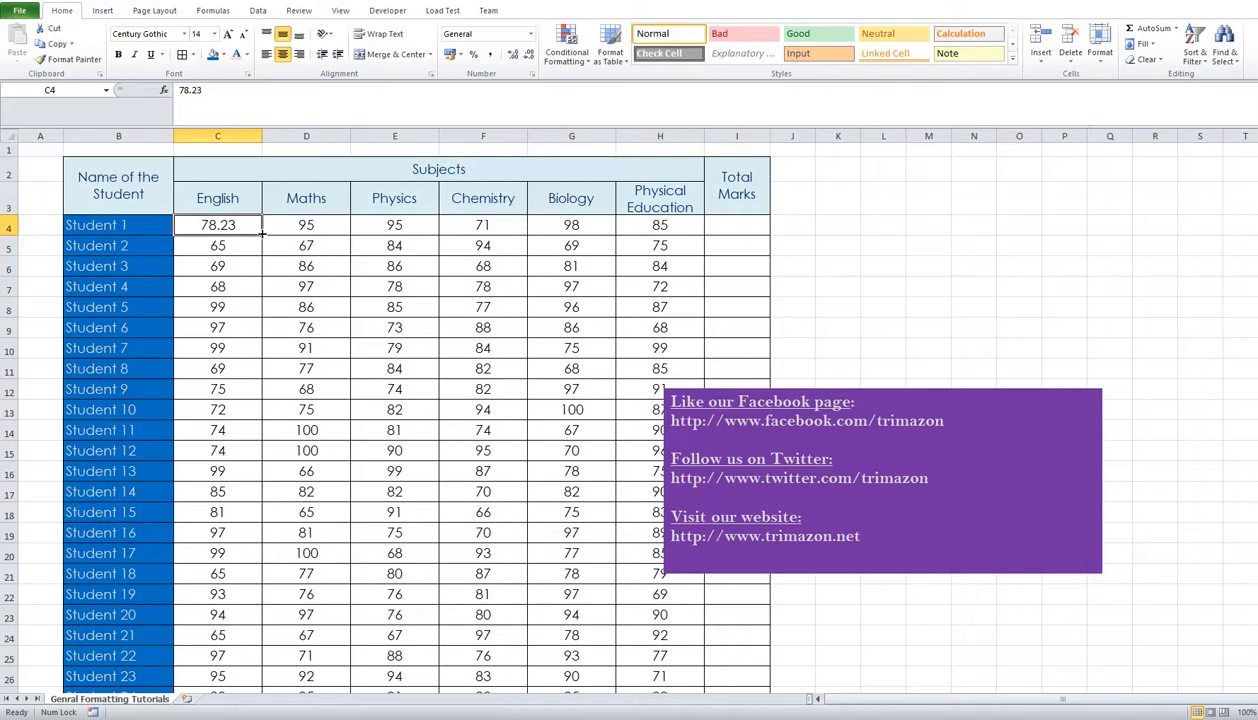
pyautogui.click(531, 35)
pyautogui.click(531, 35)
pyautogui.click(531, 35)
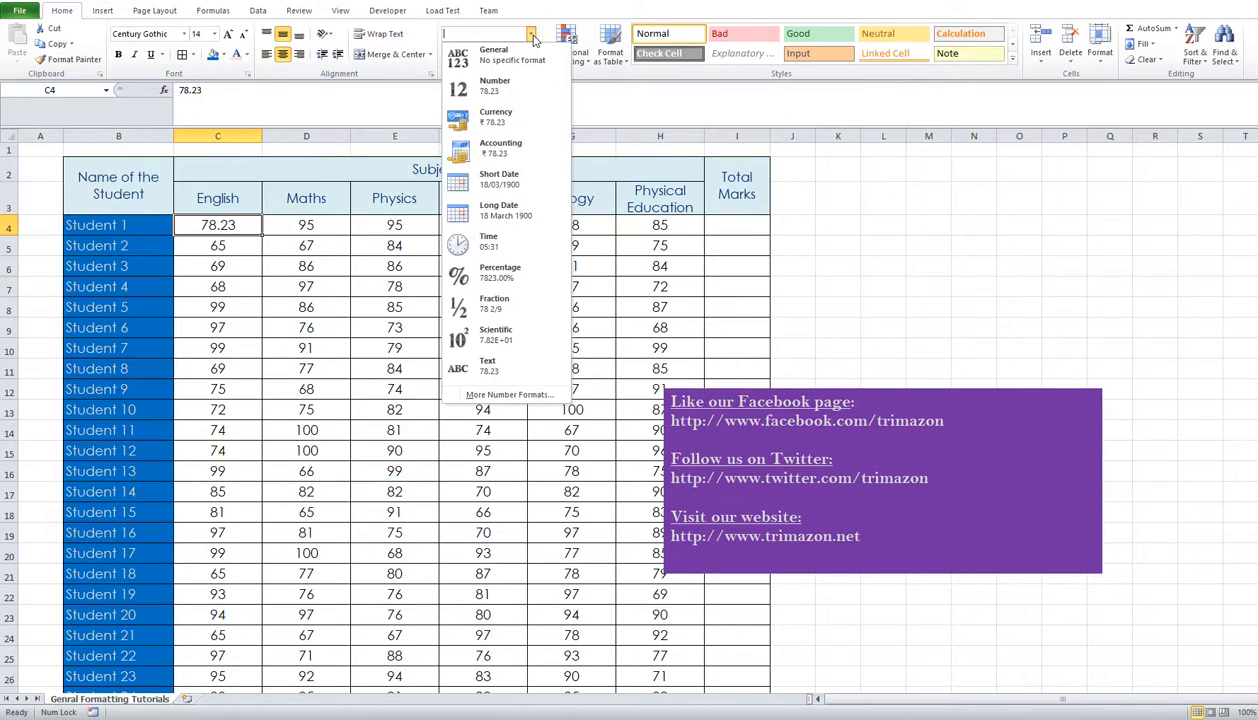
pyautogui.click(531, 35)
# Format Student 1's English mark in C4 as a Number with 0 decimal places.
pyautogui.rightClick(241, 226)
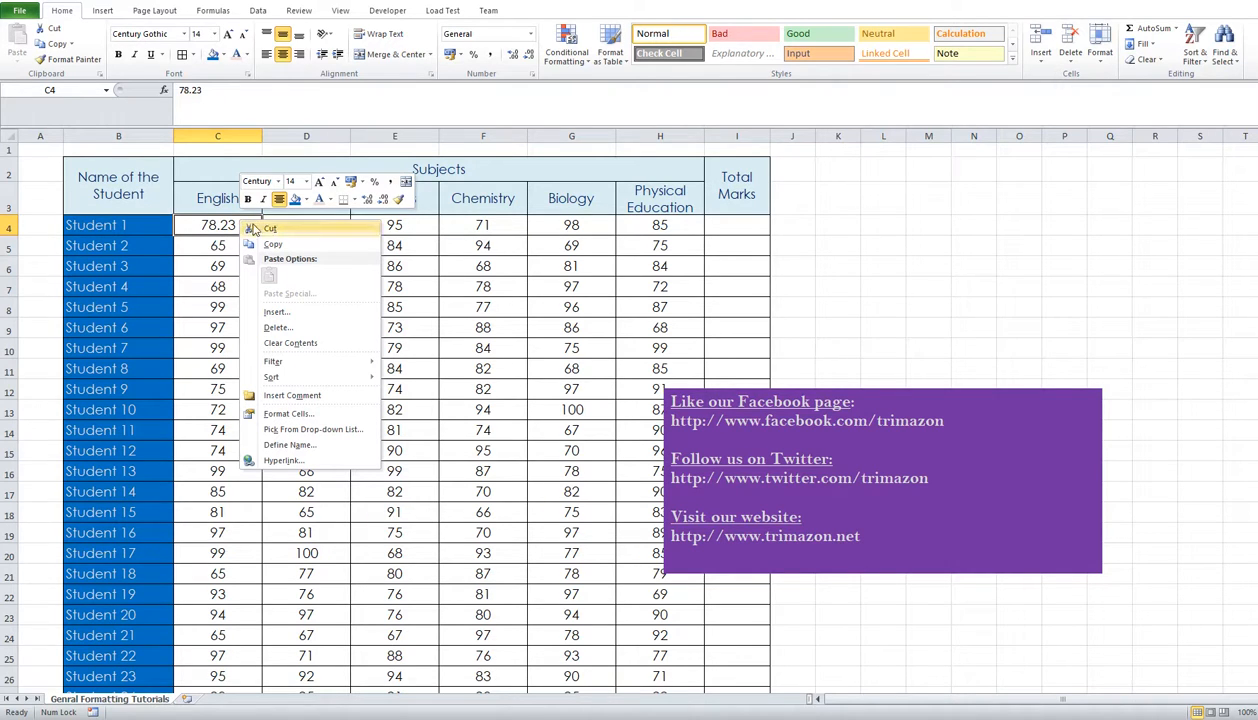
pyautogui.click(267, 418)
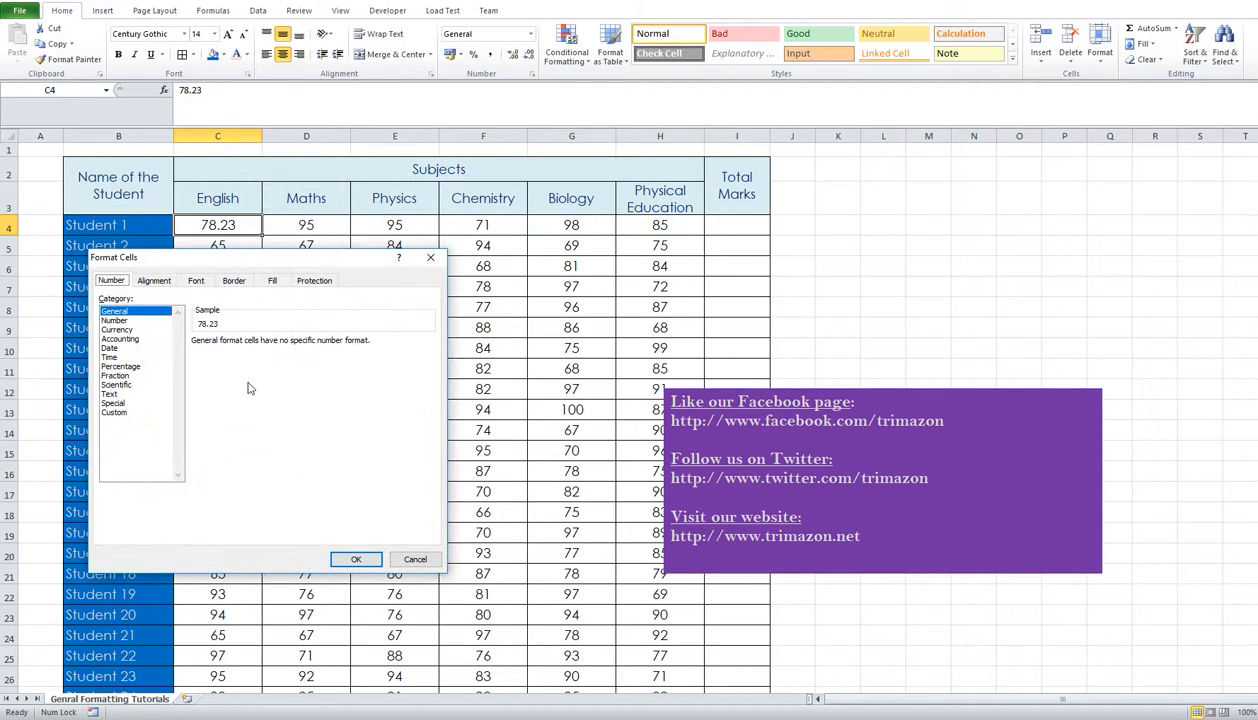
pyautogui.moveTo(285, 257); pyautogui.dragTo(699, 121)
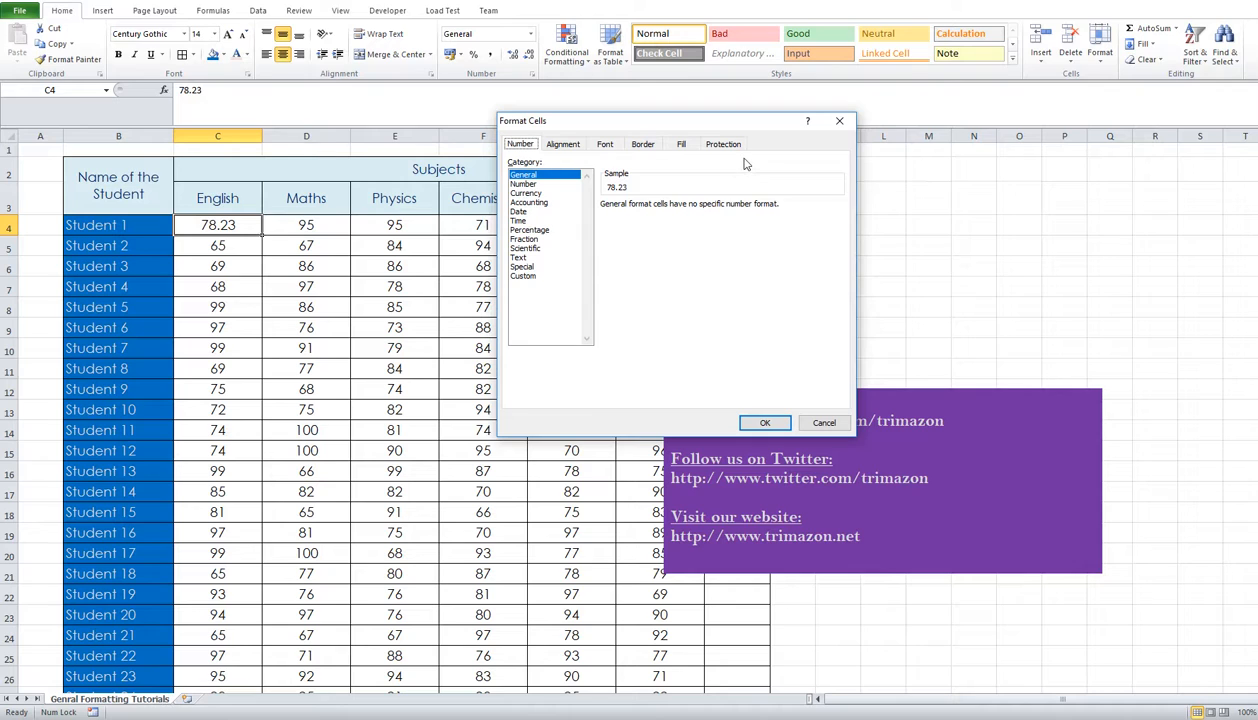
pyautogui.click(523, 184)
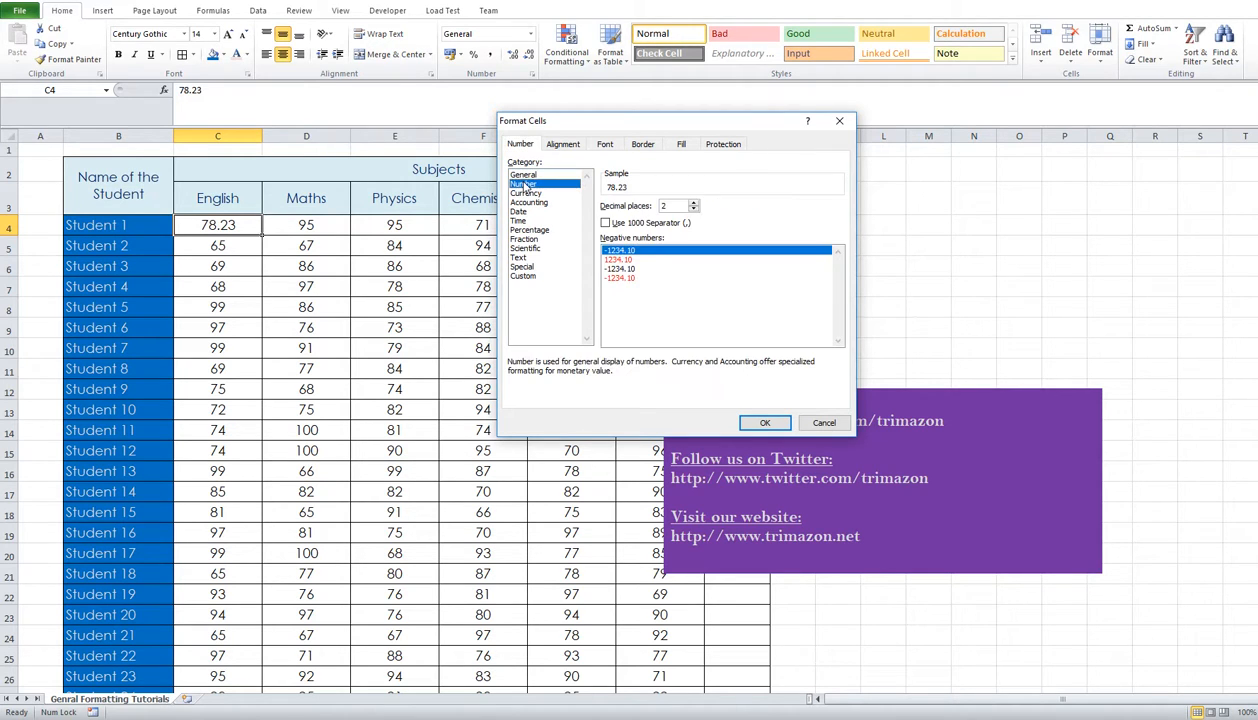
pyautogui.click(694, 209)
pyautogui.click(694, 209)
pyautogui.click(740, 421)
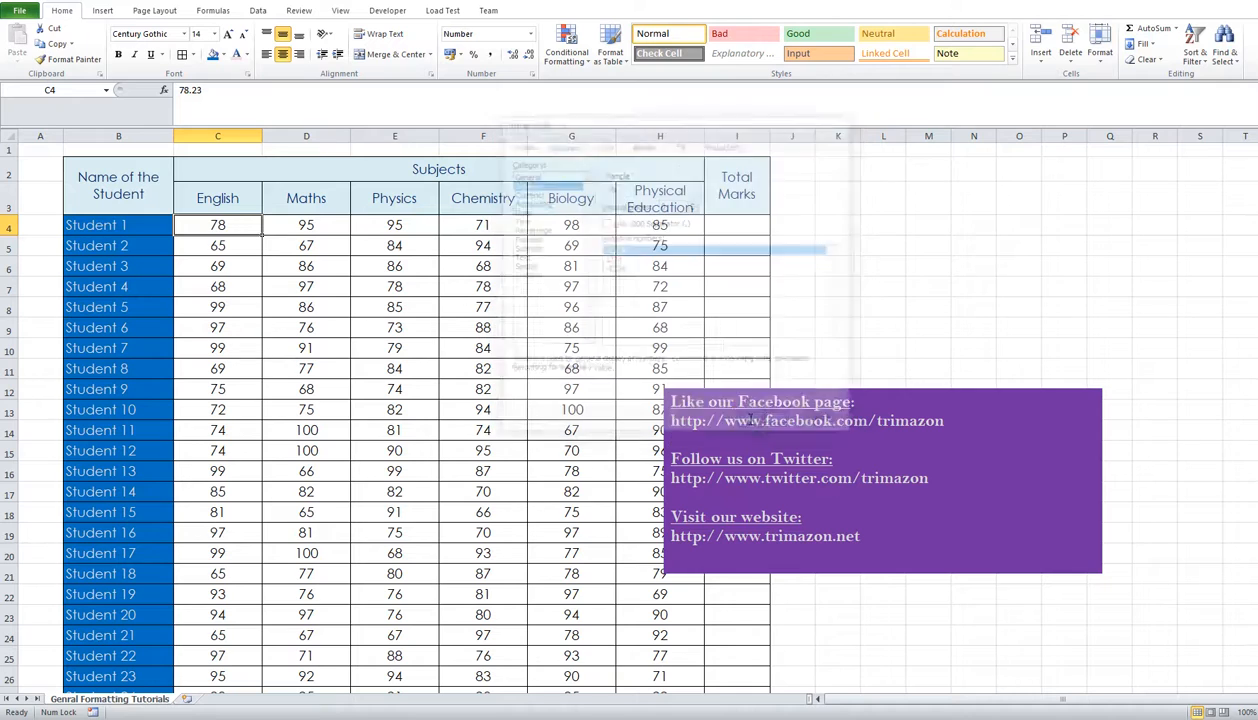
pyautogui.click(228, 254)
pyautogui.click(221, 228)
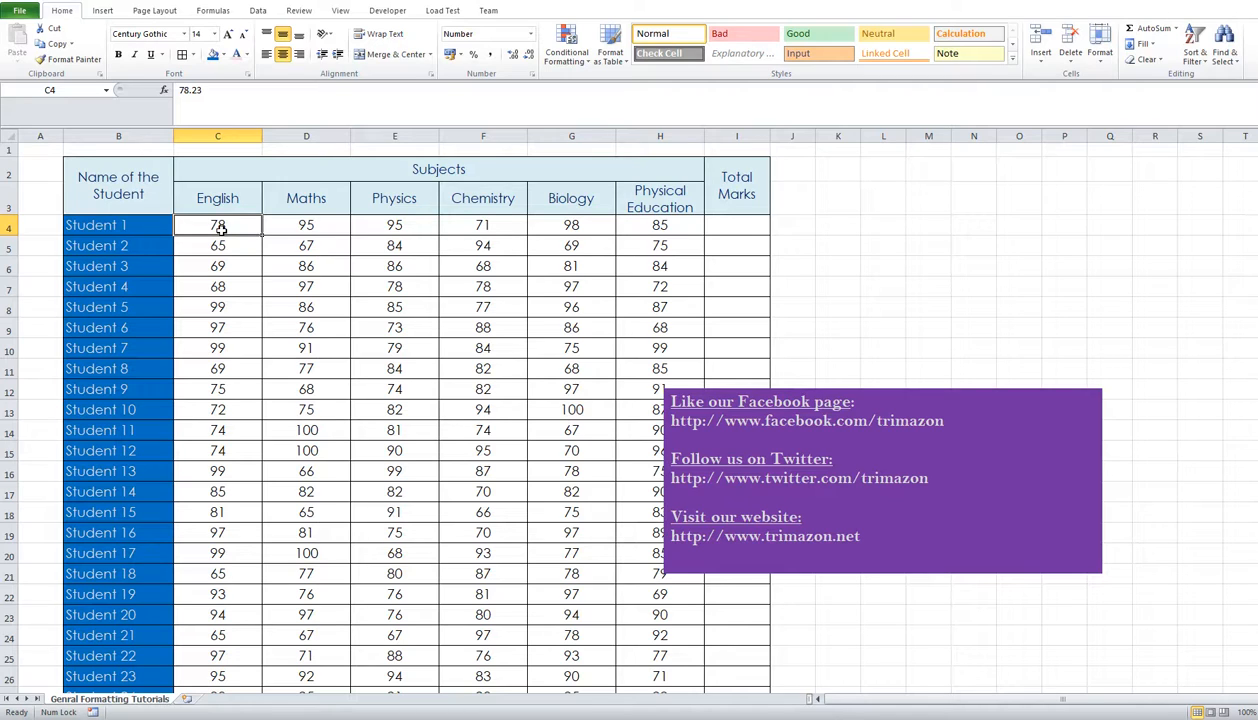
pyautogui.click(357, 308)
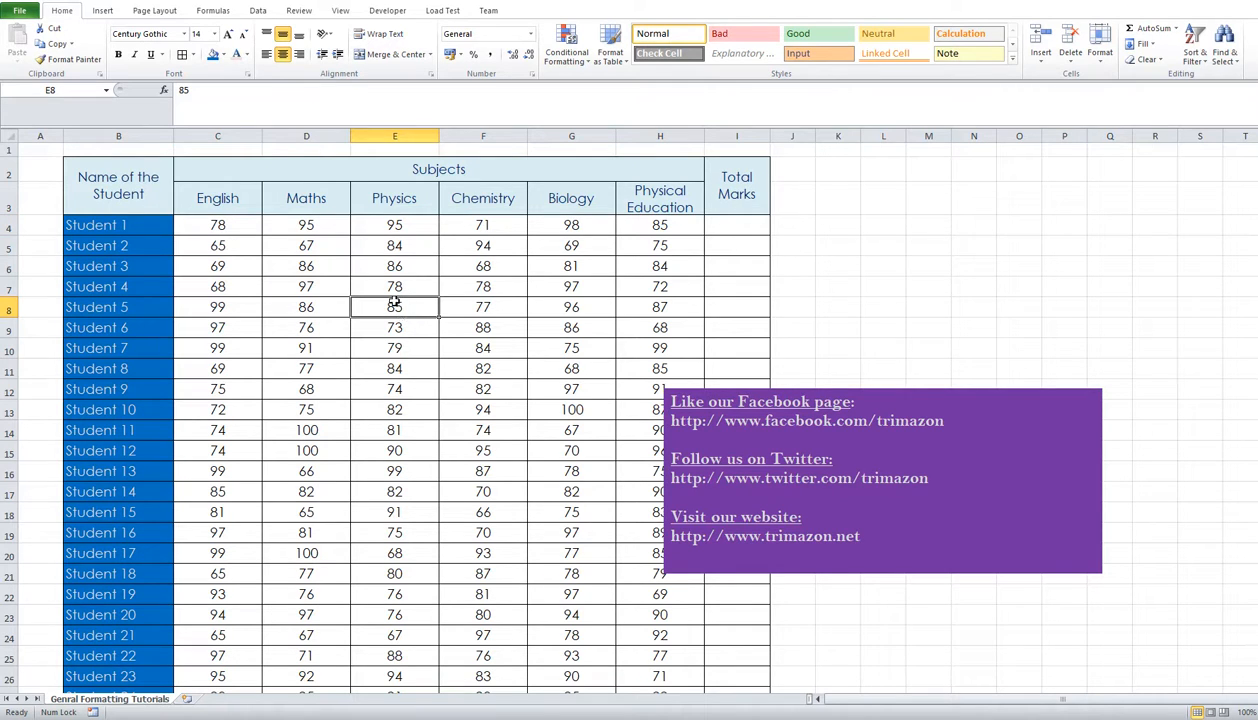
pyautogui.click(482, 248)
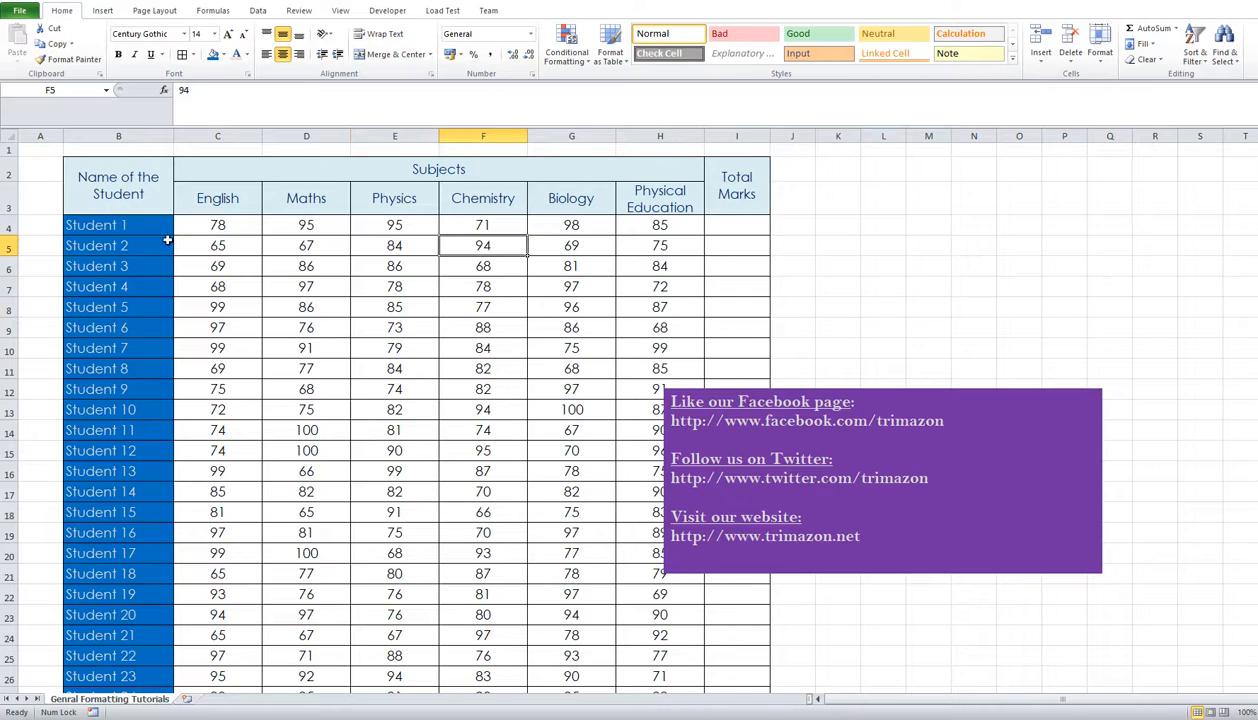
# Add a conditional formatting rule to the marks C4:H33 that highlights values equal to 67 with Light Red Fill.
pyautogui.click(238, 230)
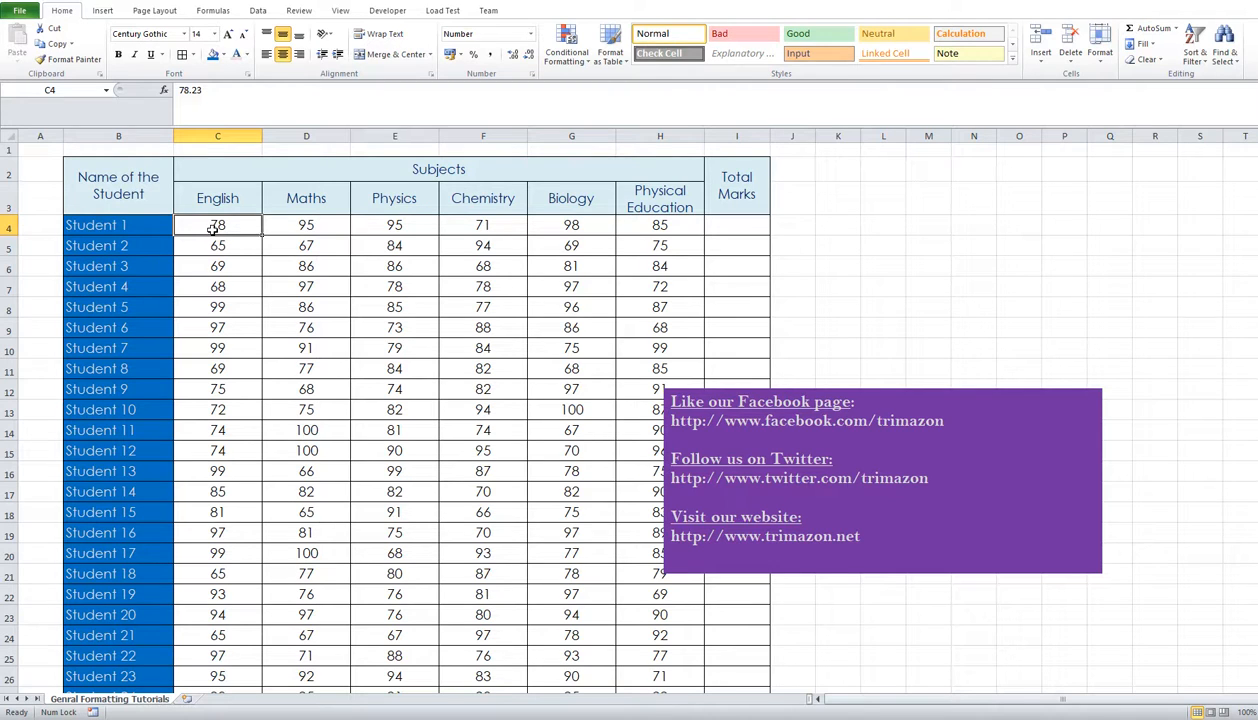
pyautogui.hotkey('shift', 'Right')
pyautogui.hotkey('shift', 'Right')
pyautogui.hotkey('shift', 'Right')
pyautogui.hotkey('shift', 'Right')
pyautogui.hotkey('shift', 'Right')
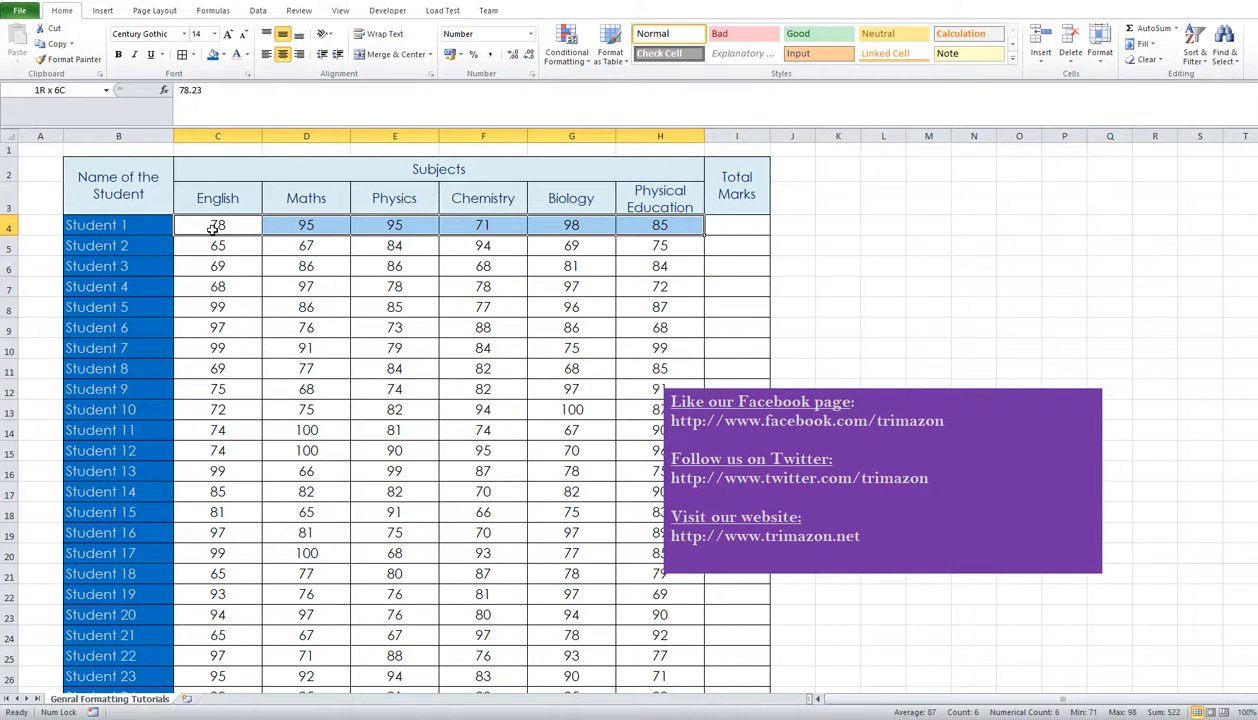
pyautogui.hotkey('ctrl', 'shift', 'Down')
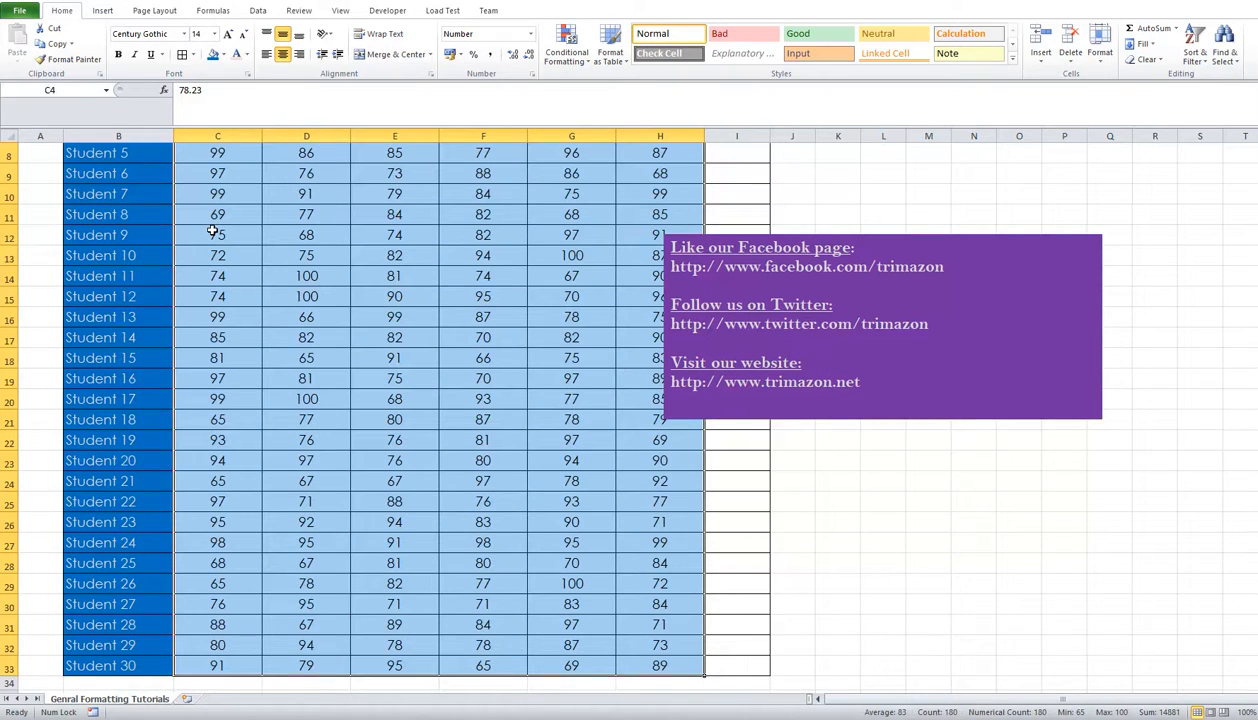
pyautogui.click(589, 66)
pyautogui.moveTo(591, 88)
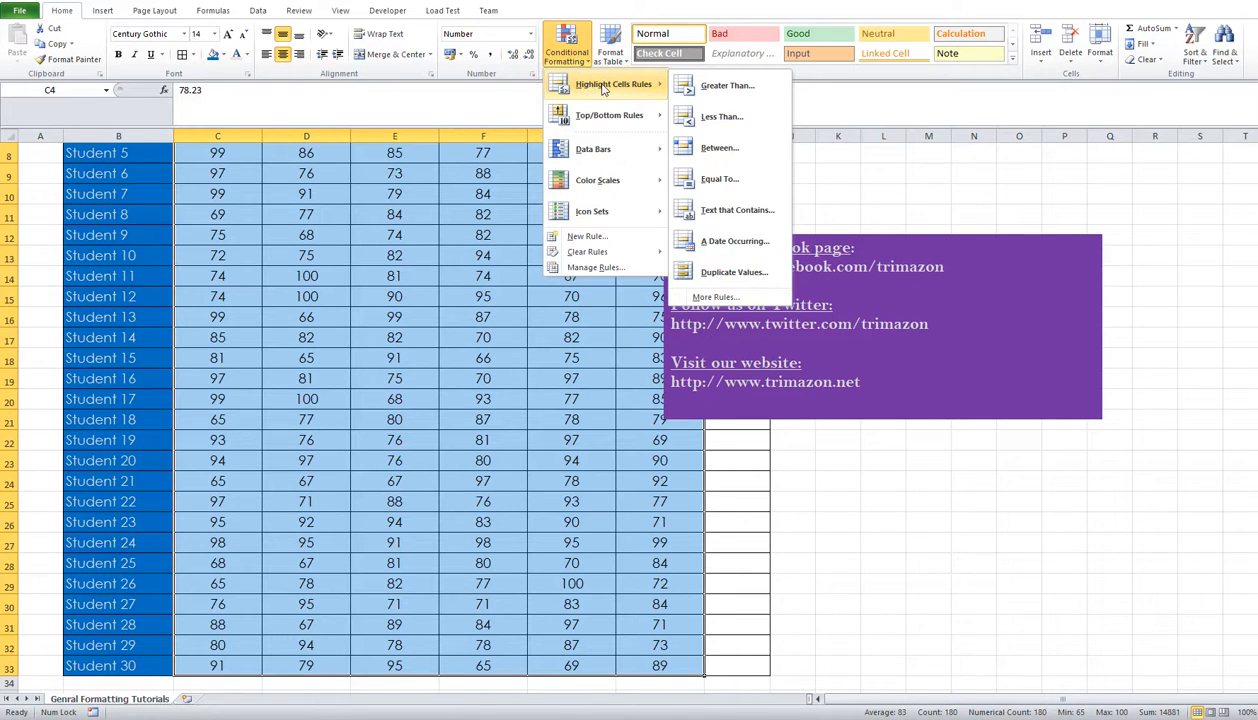
pyautogui.click(725, 188)
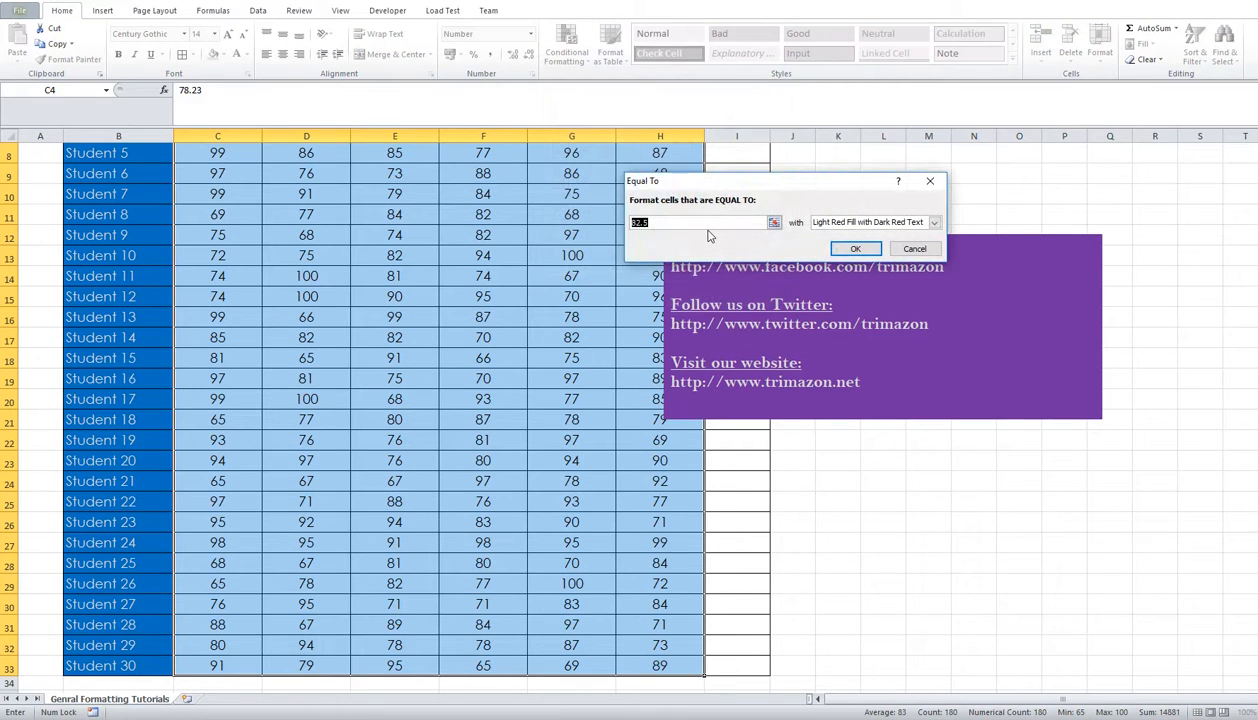
pyautogui.write('67')
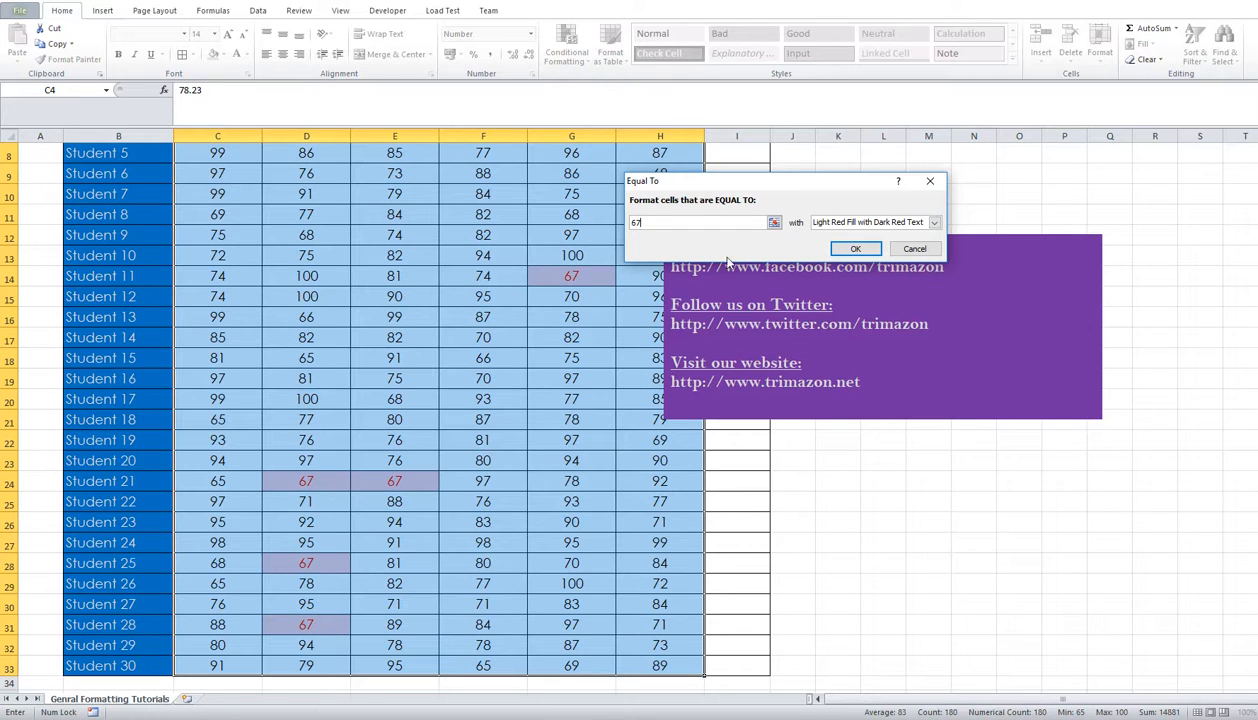
pyautogui.click(874, 224)
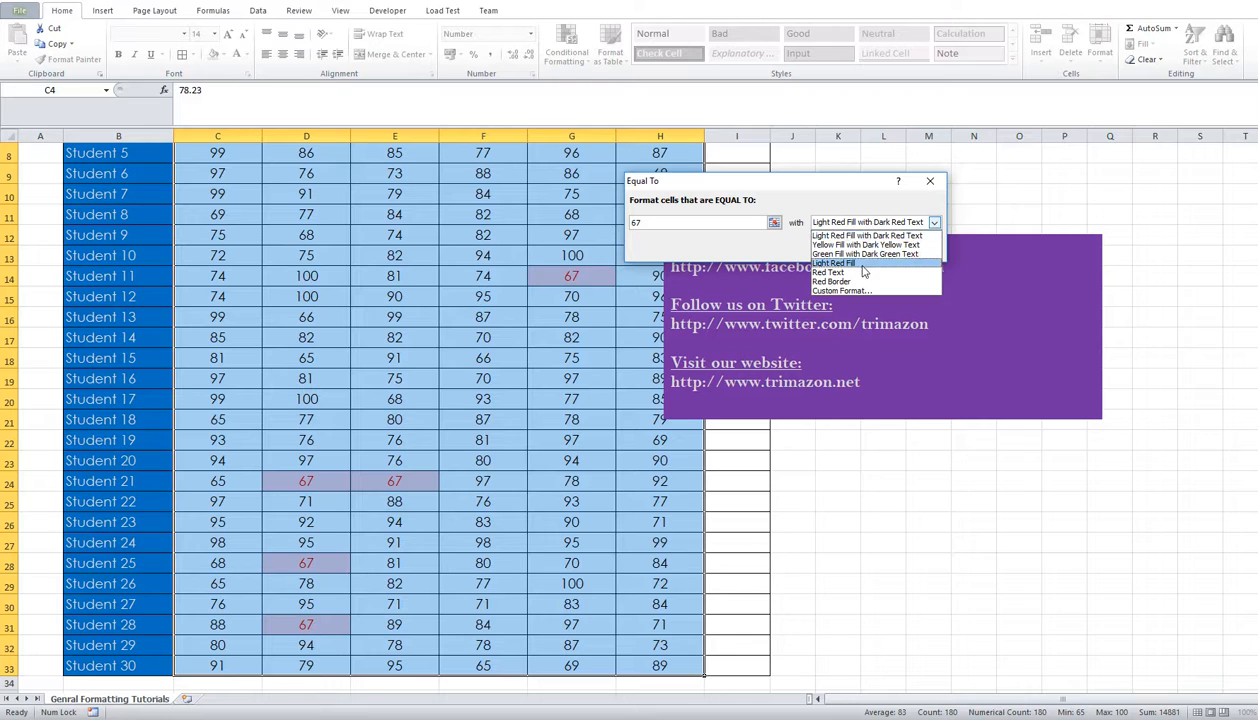
pyautogui.click(850, 263)
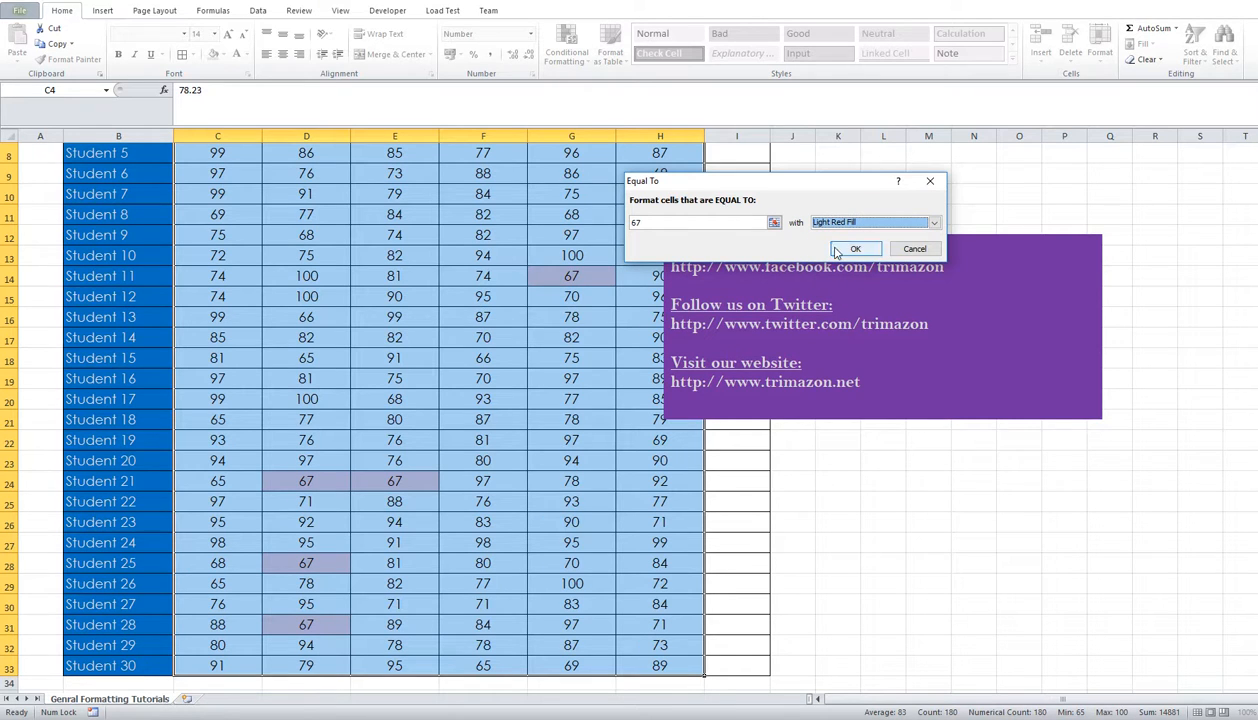
pyautogui.click(836, 250)
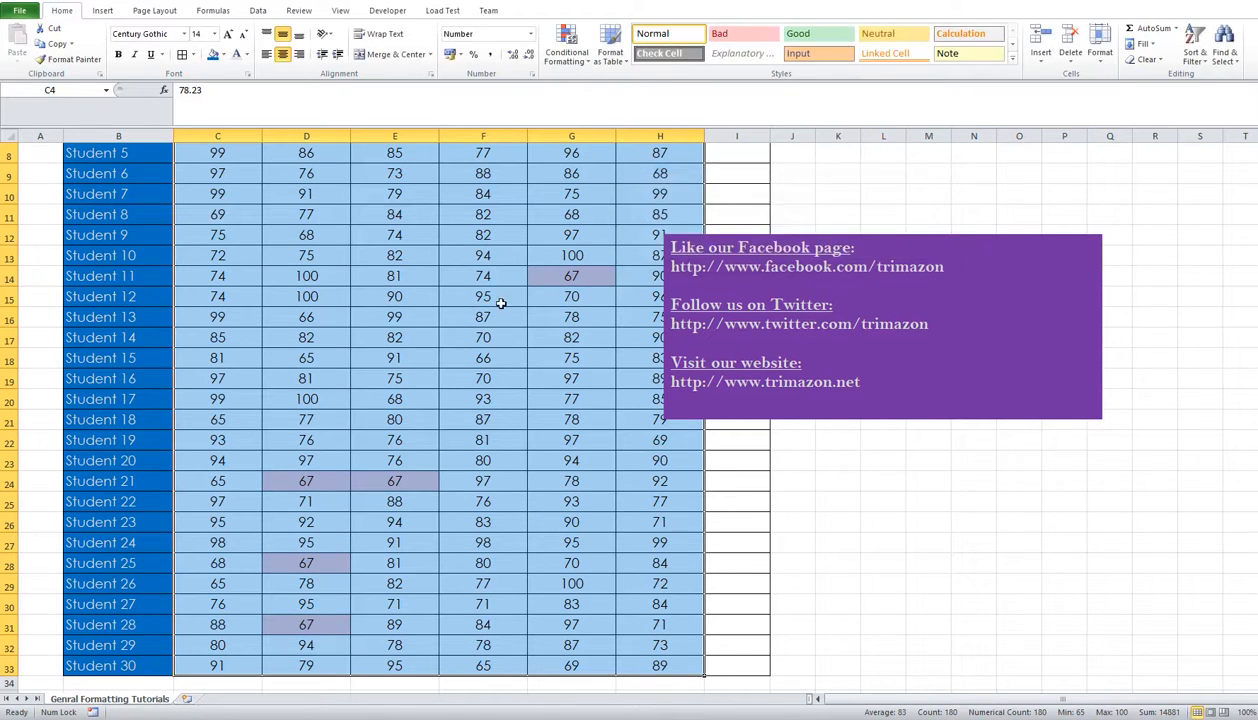
# Start a Between highlighting rule for the marks C4:H33 and choose Yellow Fill with Dark Yellow Text.
pyautogui.scroll(3, 498, 309)
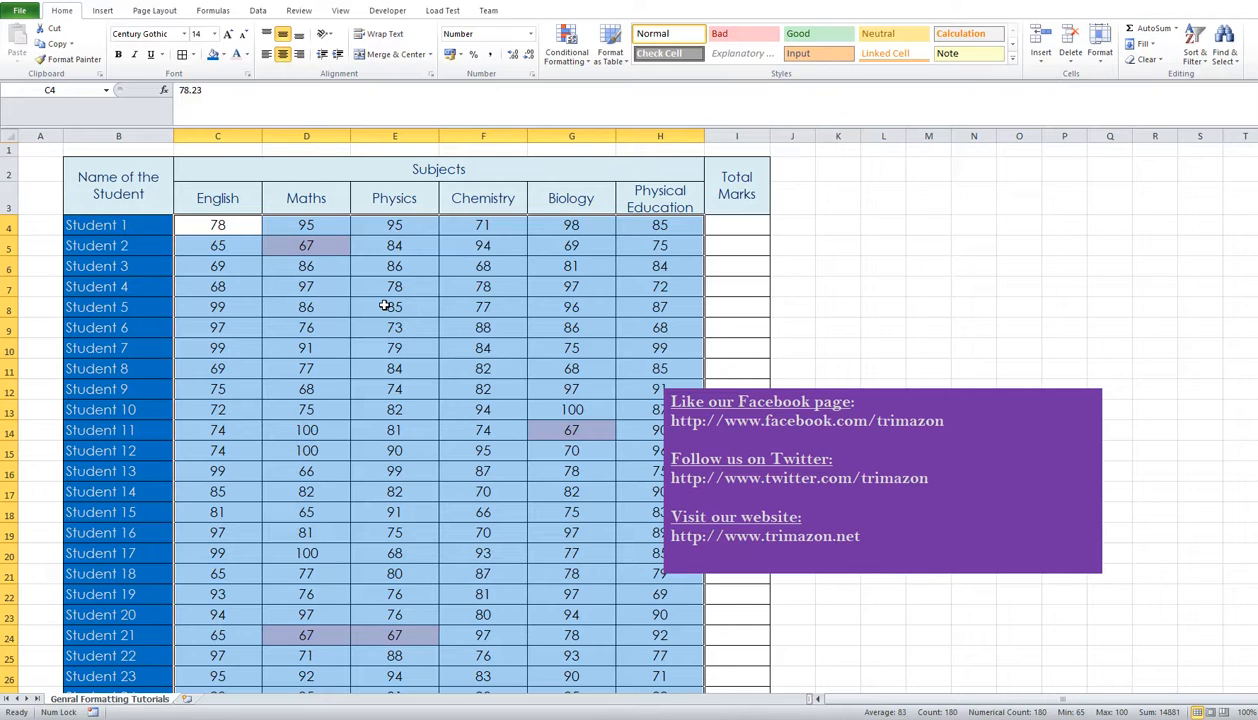
pyautogui.click(576, 64)
pyautogui.moveTo(580, 84)
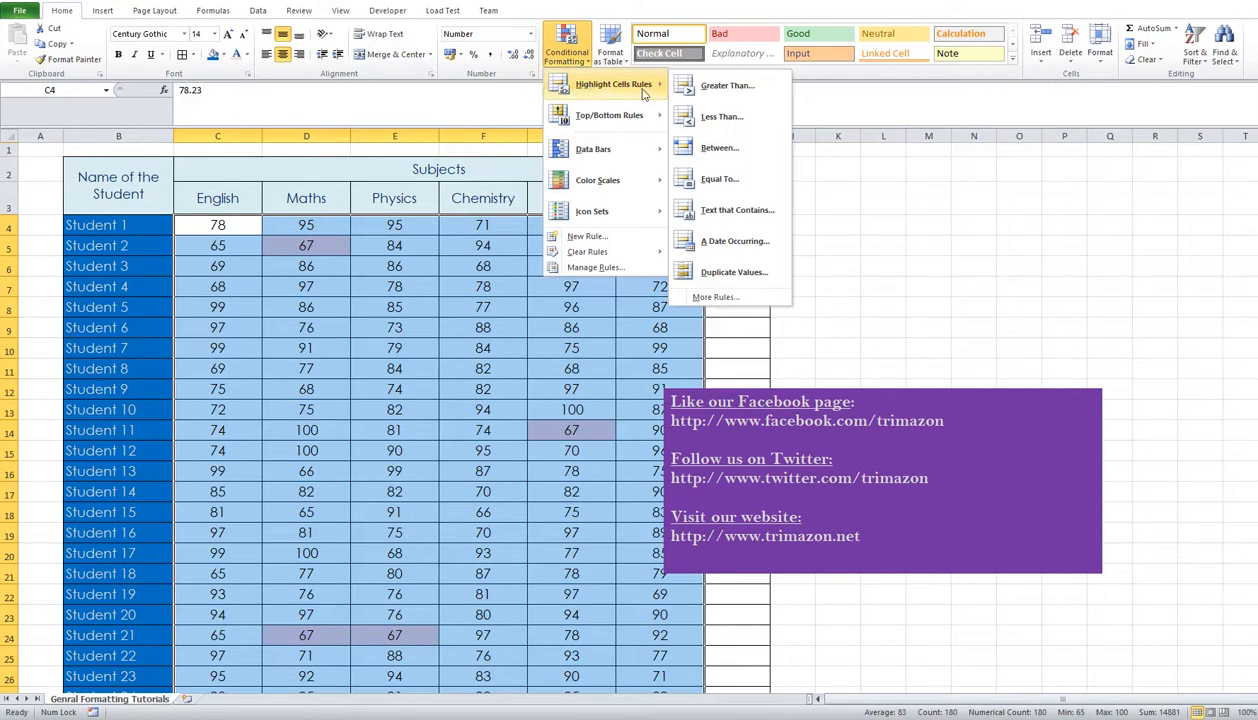
pyautogui.click(718, 148)
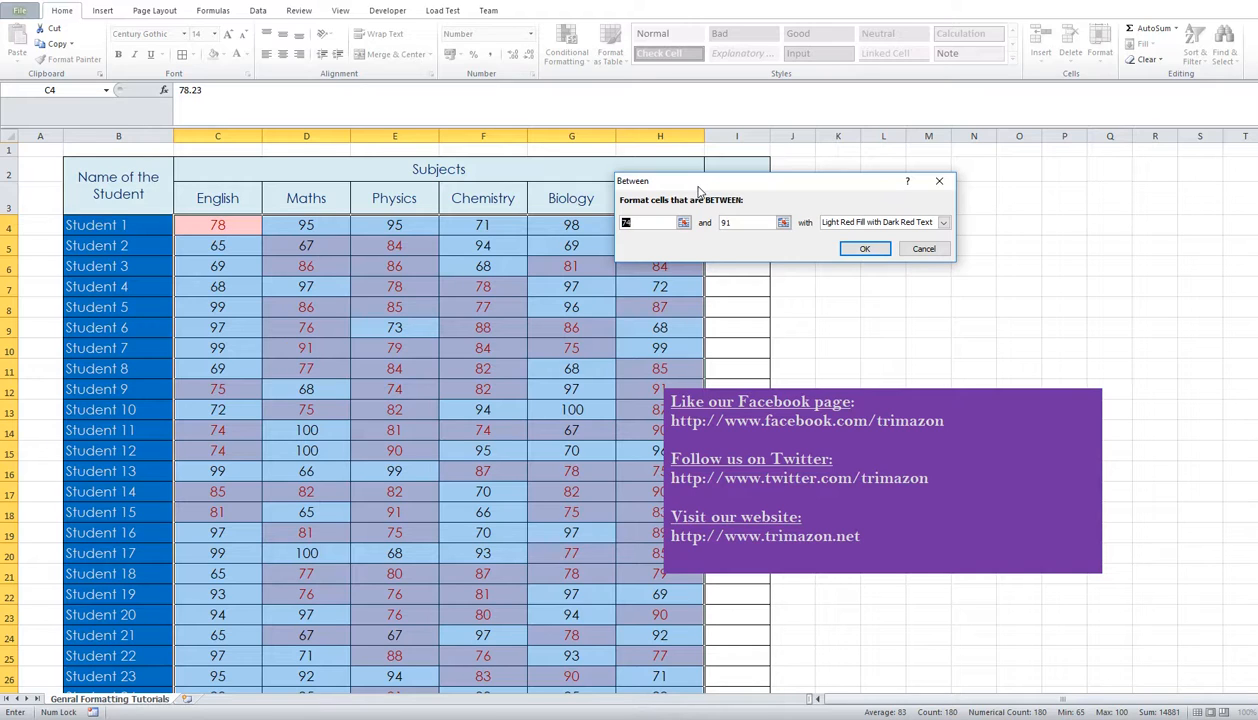
pyautogui.click(626, 224)
pyautogui.doubleClick(626, 223)
pyautogui.click(942, 224)
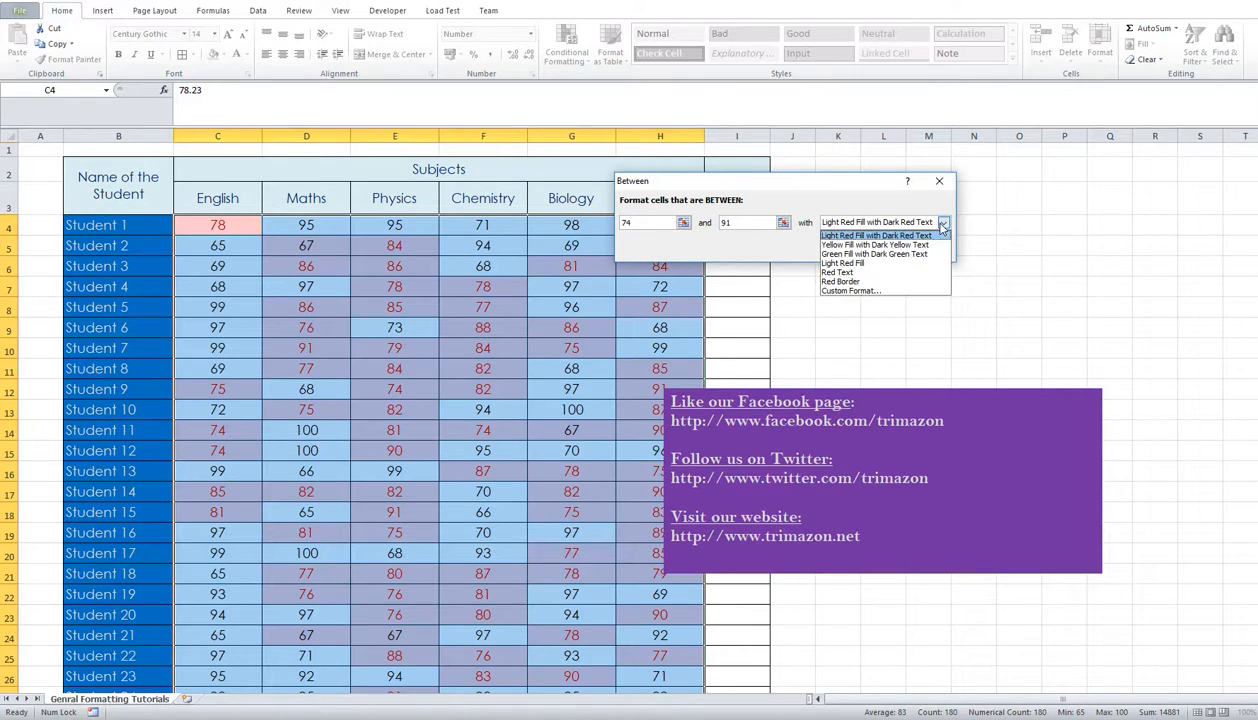
pyautogui.click(877, 246)
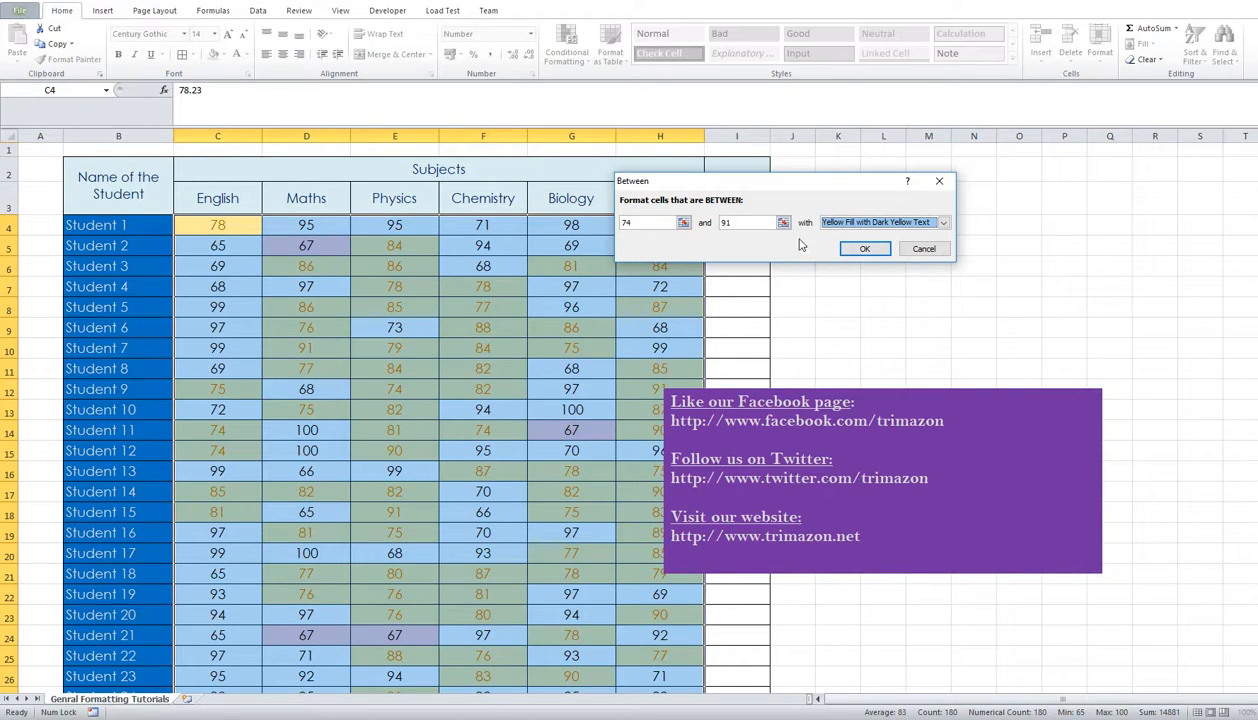
# Set the Between rule's limits to 85 and 90 and apply it to the marks.
pyautogui.moveTo(664, 222); pyautogui.dragTo(582, 224)
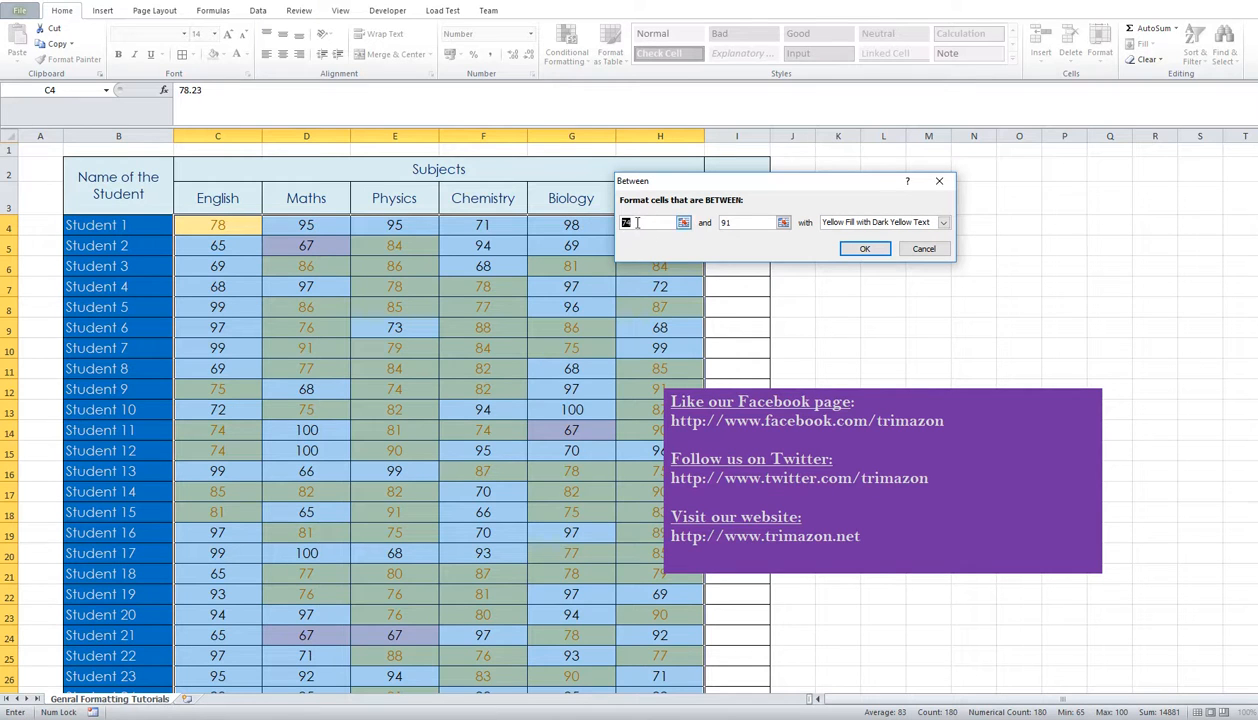
pyautogui.write('85')
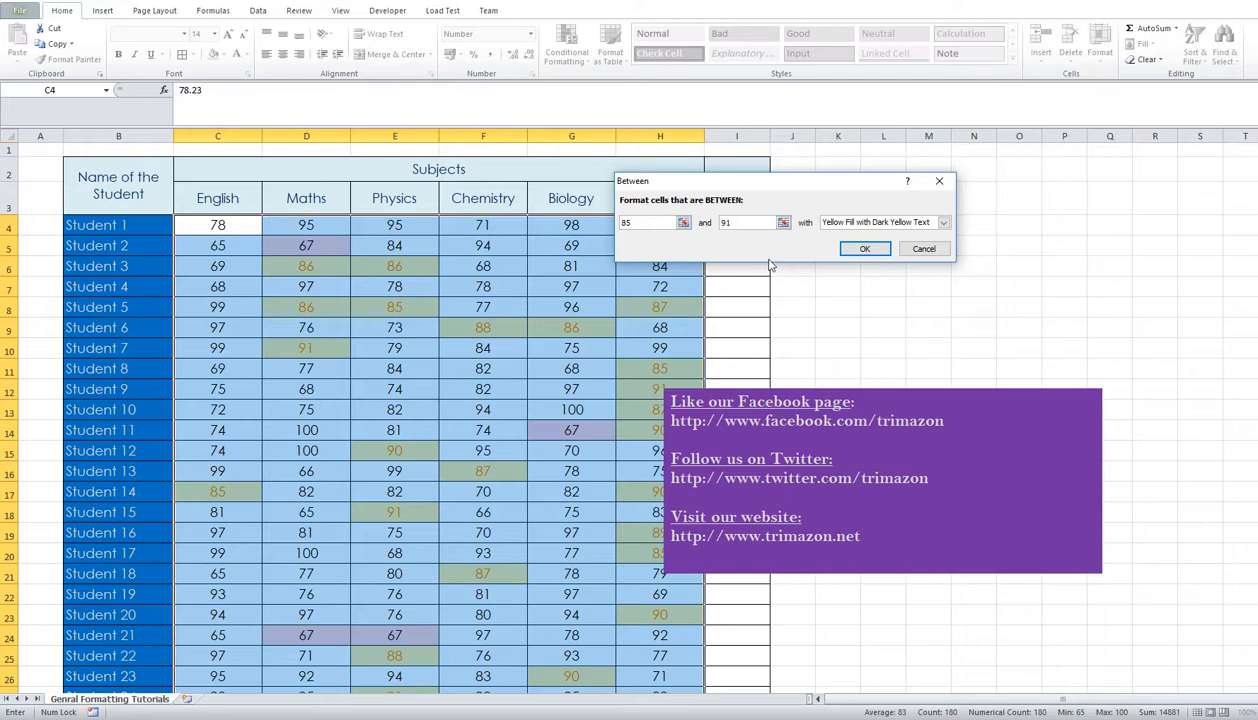
pyautogui.moveTo(748, 227); pyautogui.dragTo(708, 230)
pyautogui.write('90')
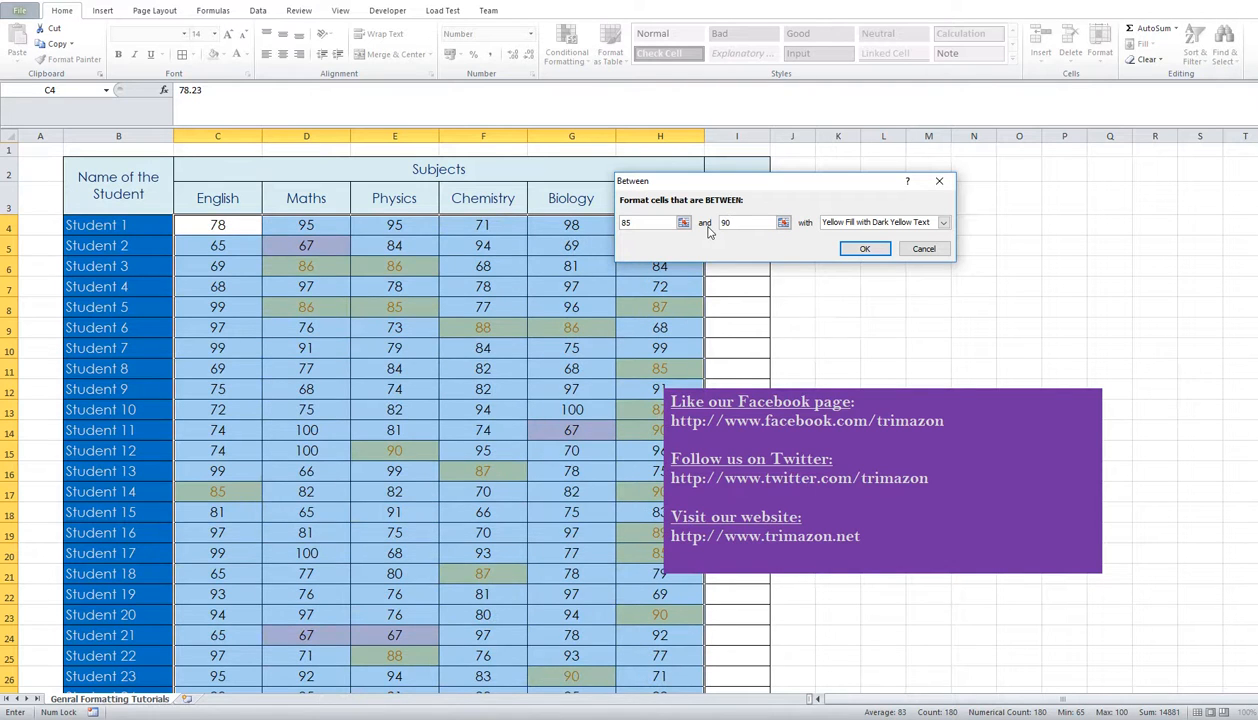
pyautogui.click(866, 248)
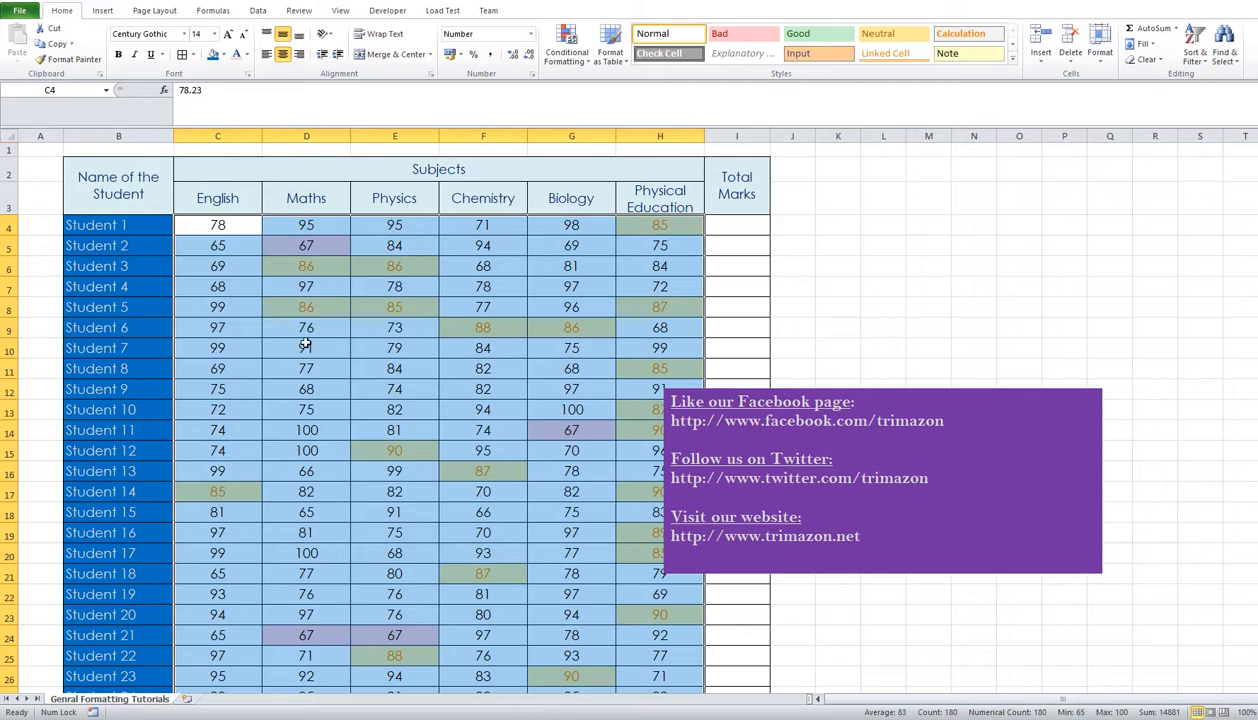
# Check the conditional highlighting across all the subject marks, from Student 1 down to Student 30.
pyautogui.click(354, 307)
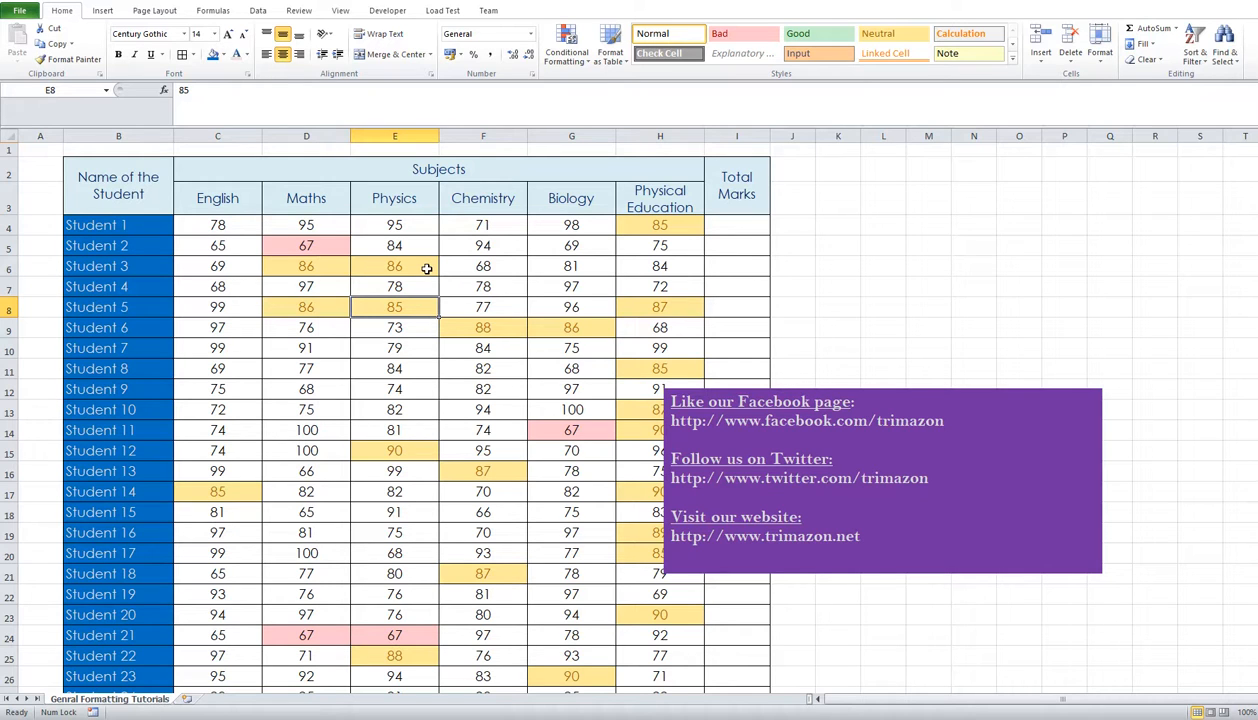
pyautogui.click(599, 450)
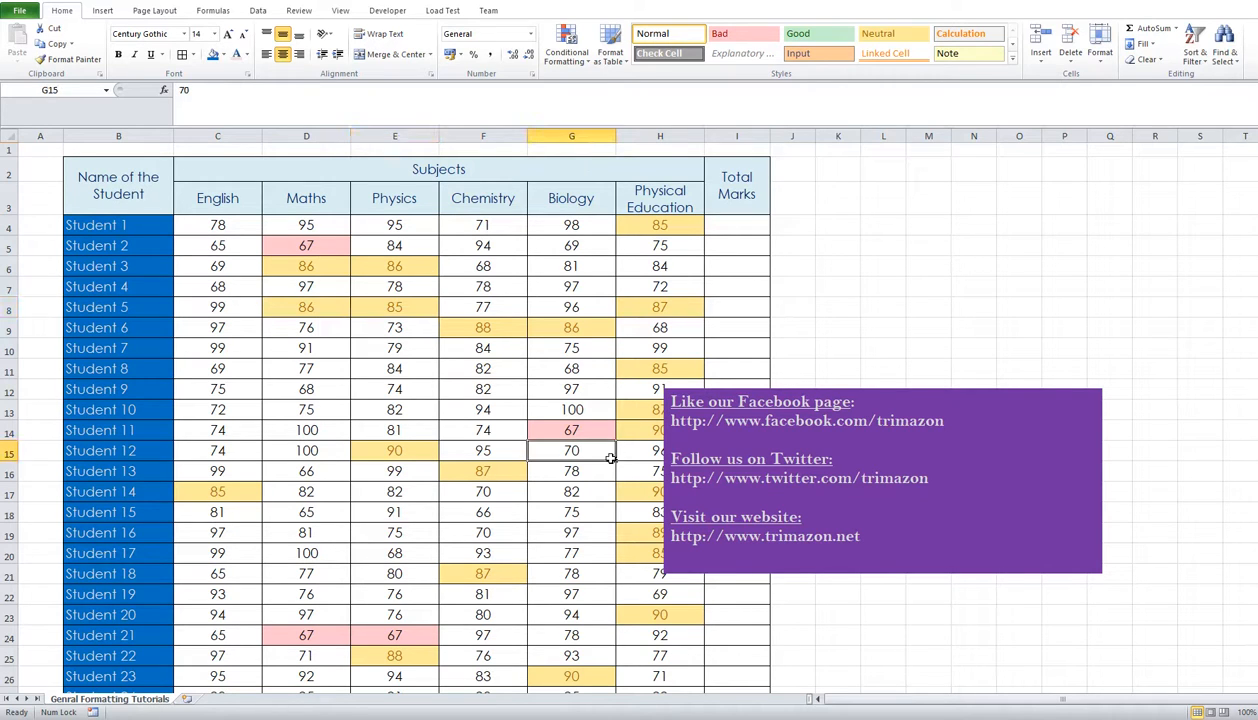
pyautogui.click(567, 492)
pyautogui.scroll(-2, 576, 507)
pyautogui.scroll(2, 385, 438)
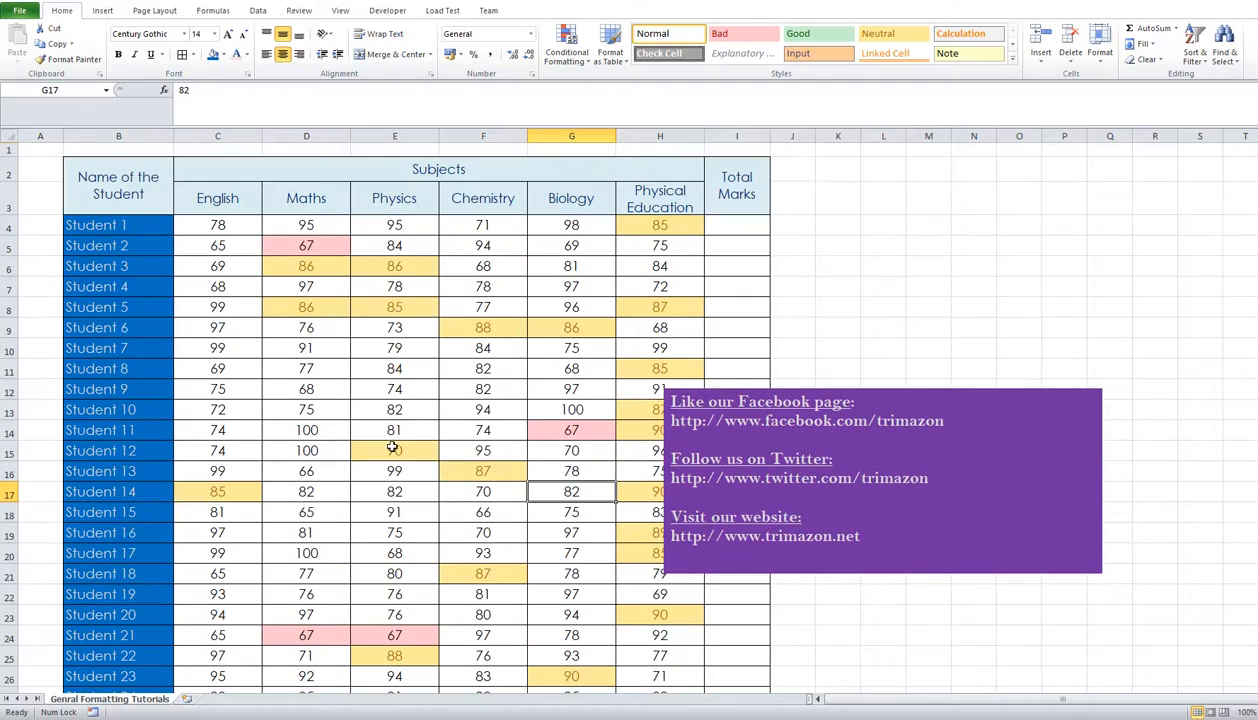
pyautogui.click(390, 282)
pyautogui.click(241, 226)
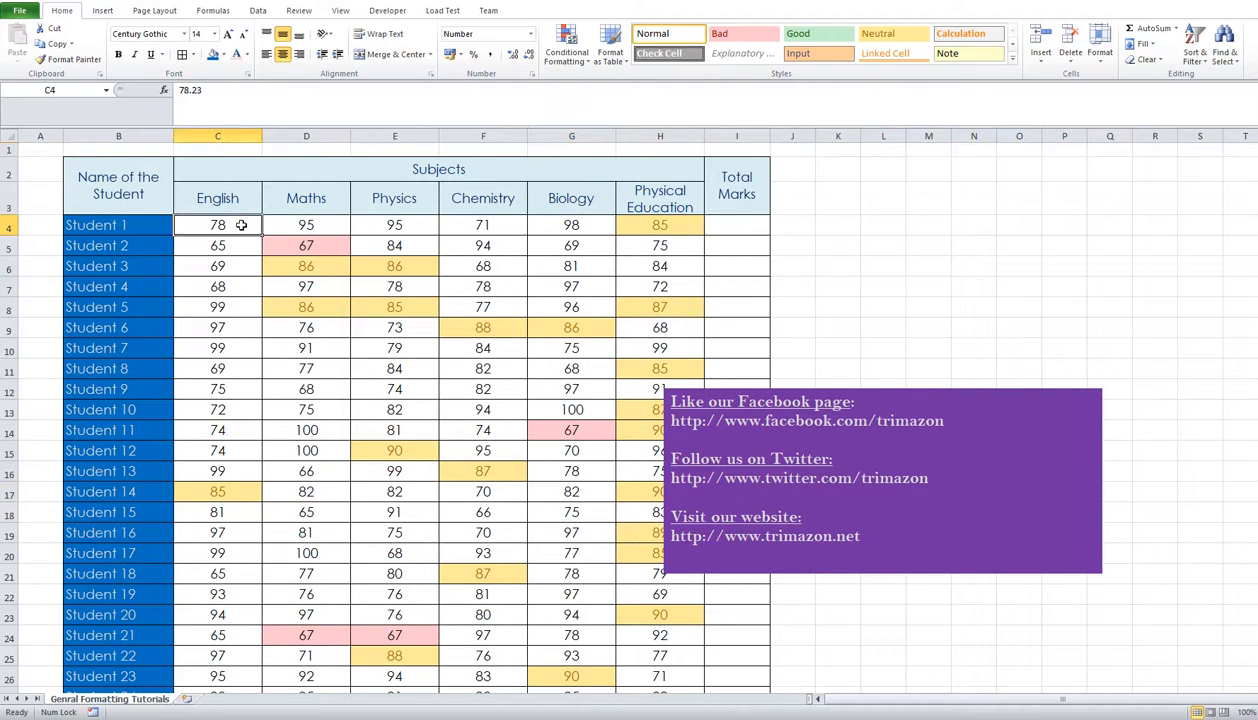
pyautogui.scroll(-2, 465, 392)
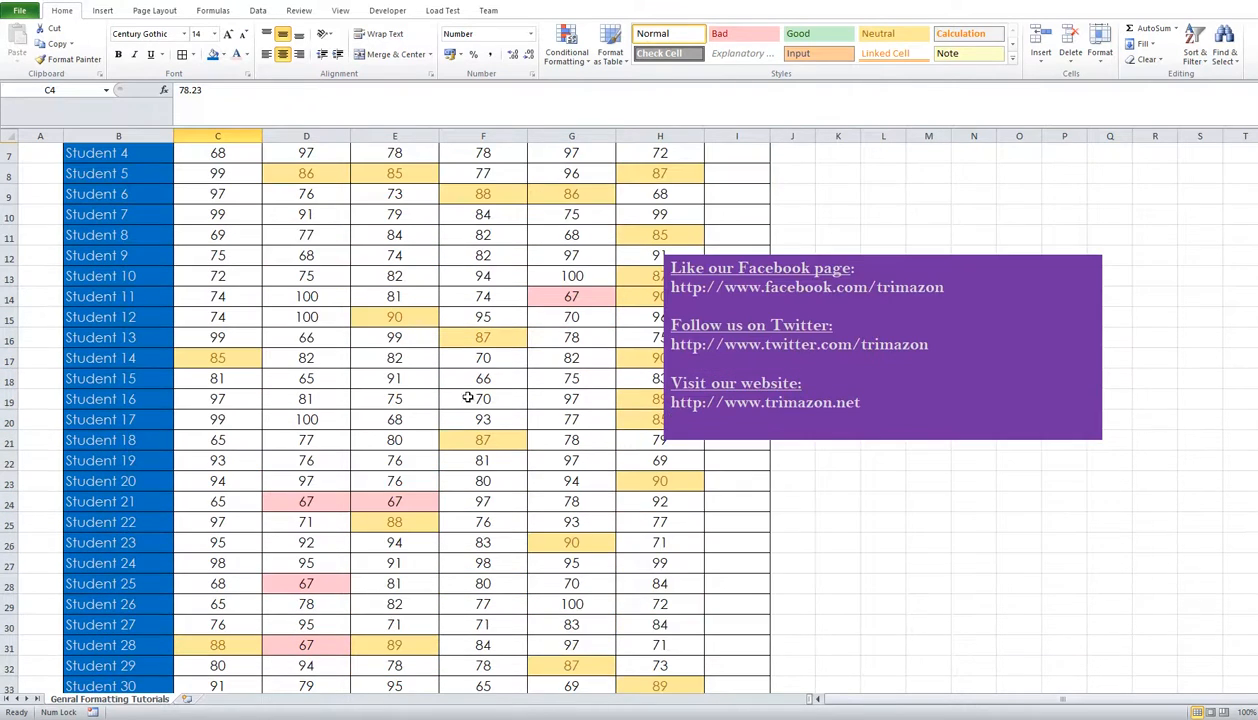
pyautogui.scroll(-2, 548, 622)
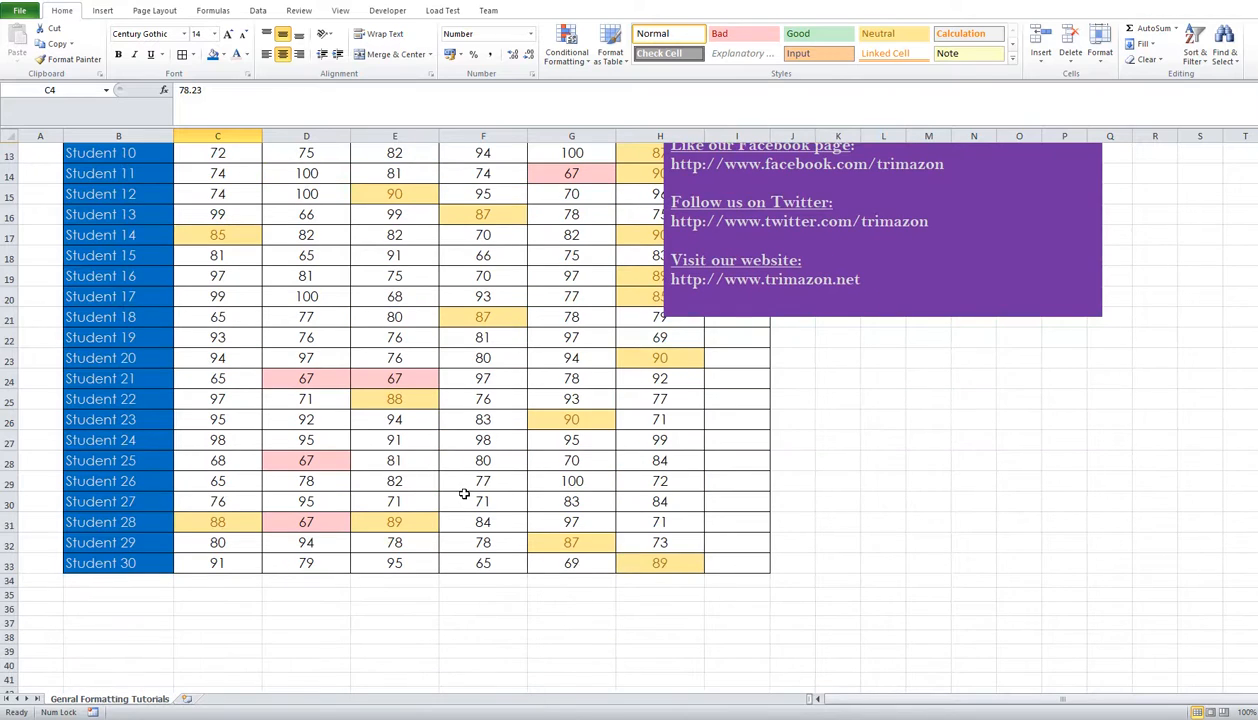
pyautogui.scroll(4, 551, 481)
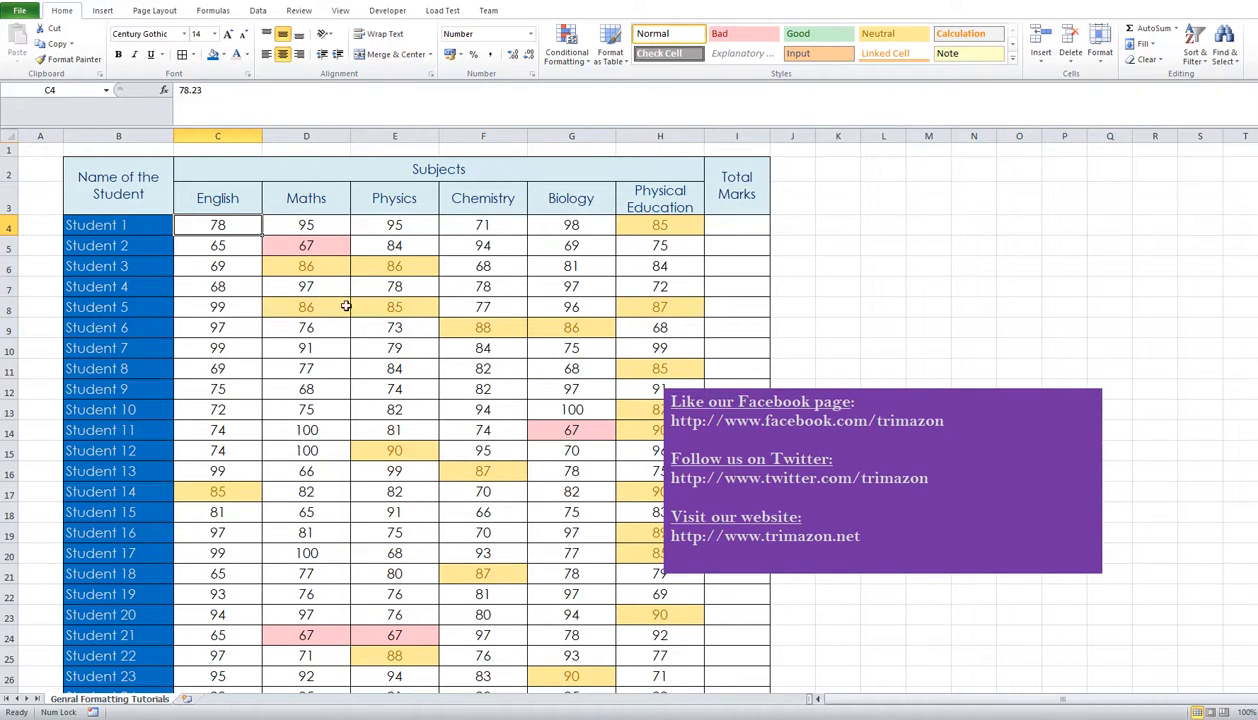
pyautogui.click(421, 244)
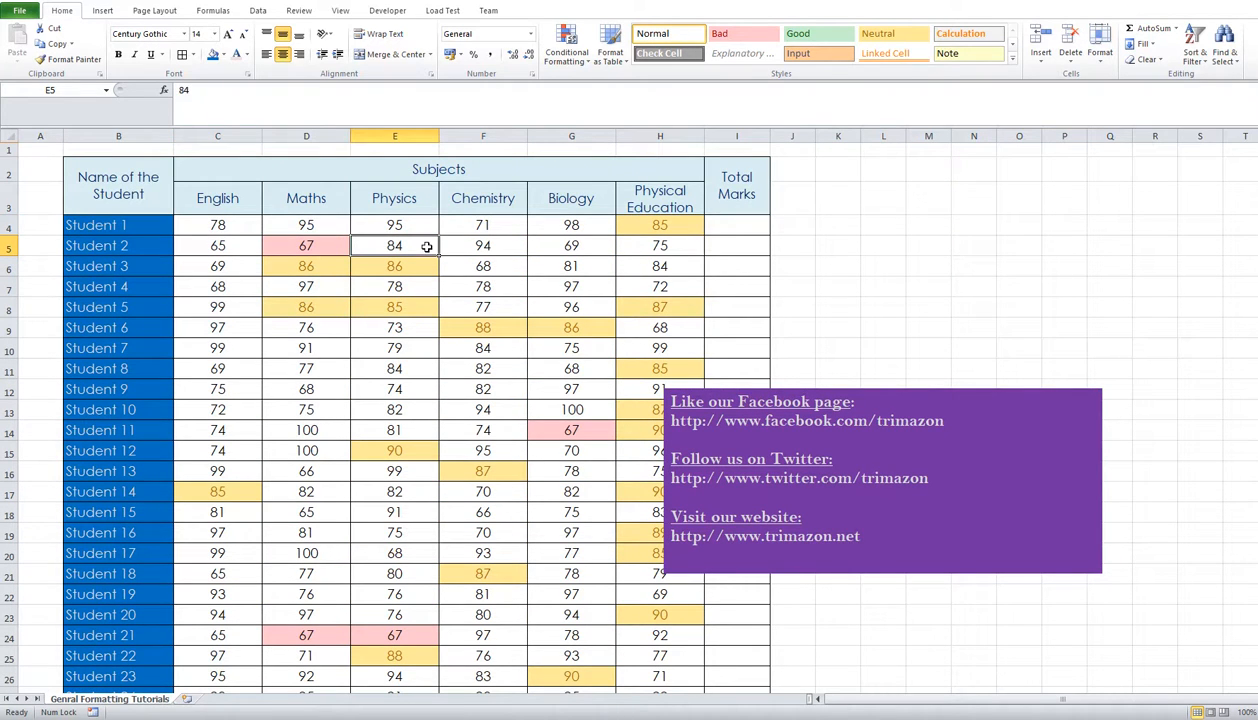
# Copy the highlighted mark 67 from D5 into K4 as a colour sample beside the table.
pyautogui.click(652, 245)
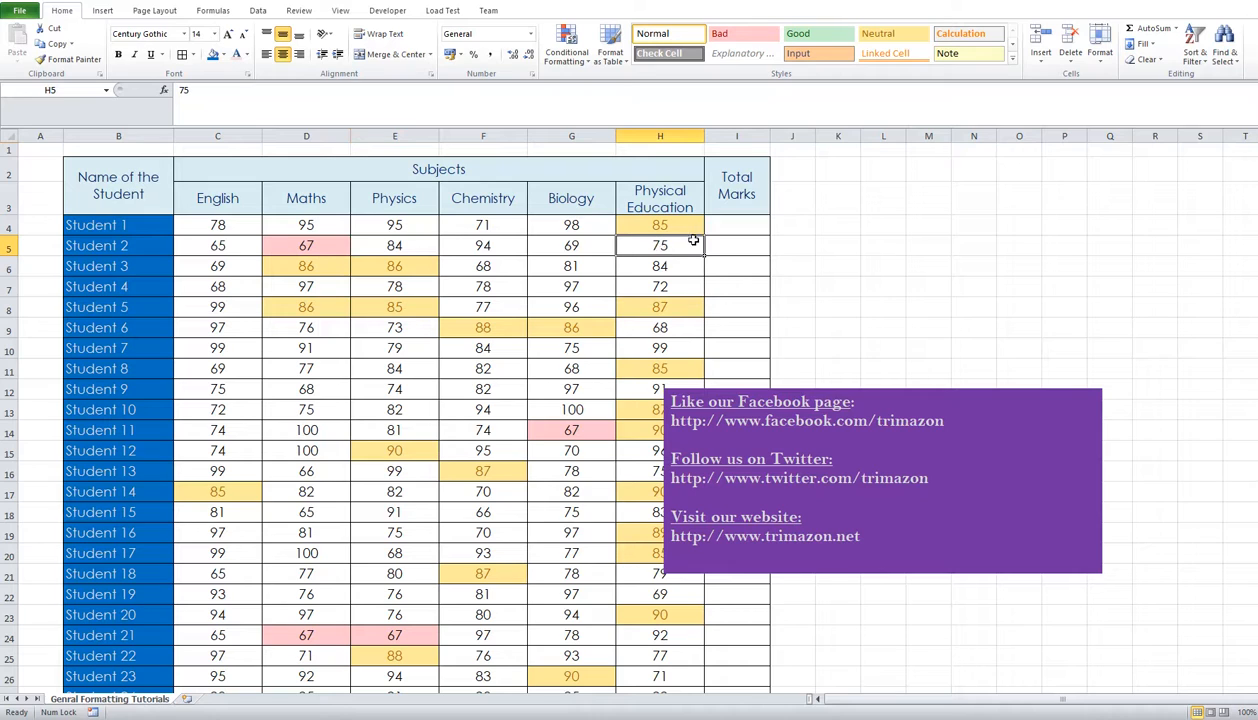
pyautogui.click(925, 226)
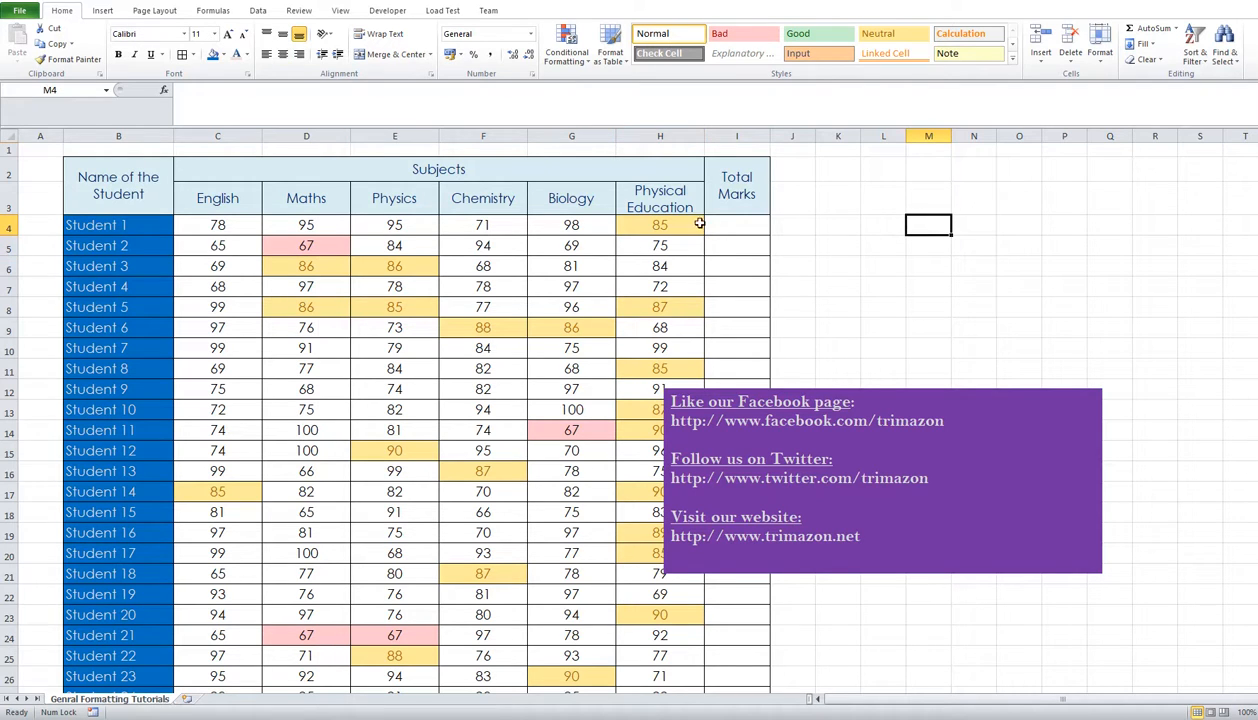
pyautogui.click(335, 248)
pyautogui.hotkey('ctrl', 'c')
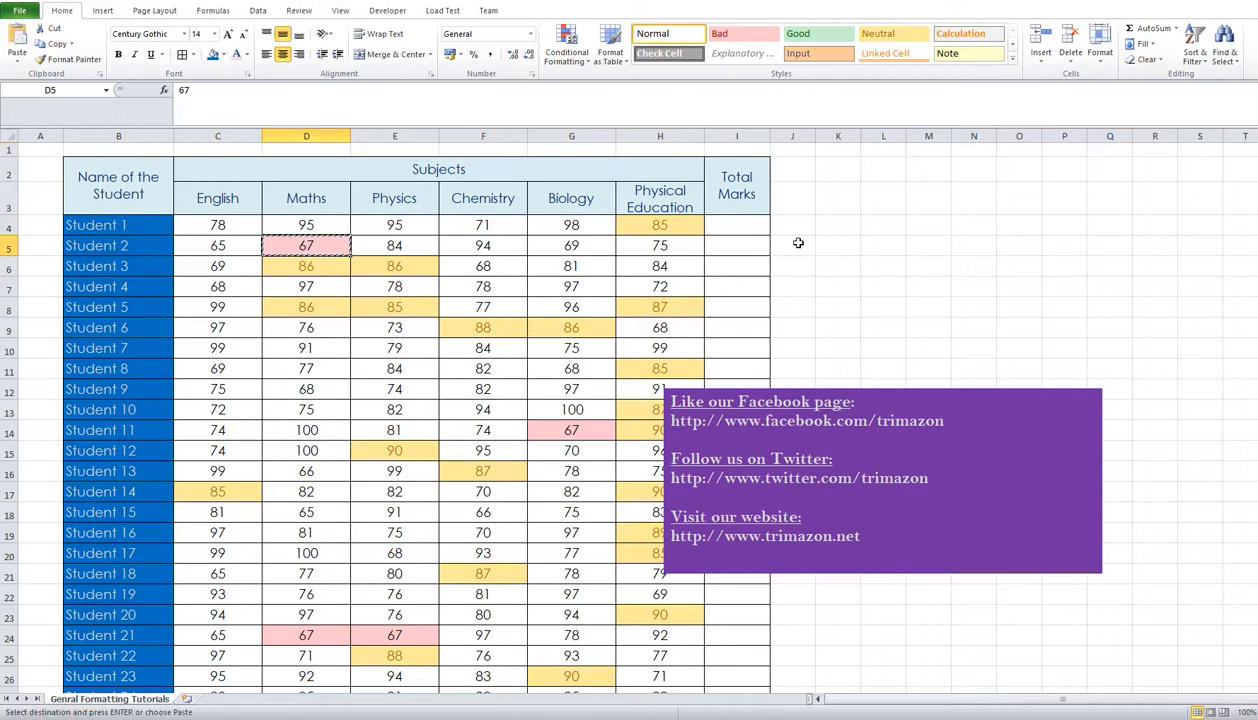
pyautogui.click(838, 226)
pyautogui.press('Return')
# Enter the heading Legends in K3, above the copied 67 sample.
pyautogui.click(840, 206)
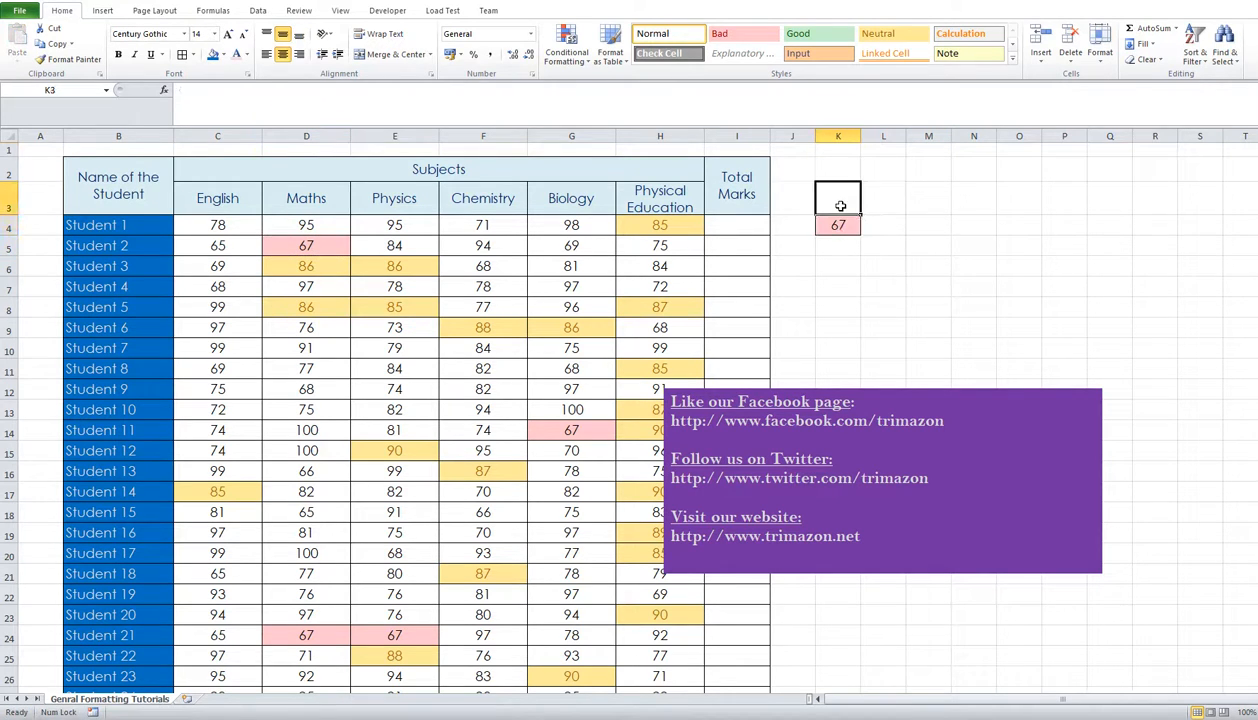
pyautogui.write('Lege')
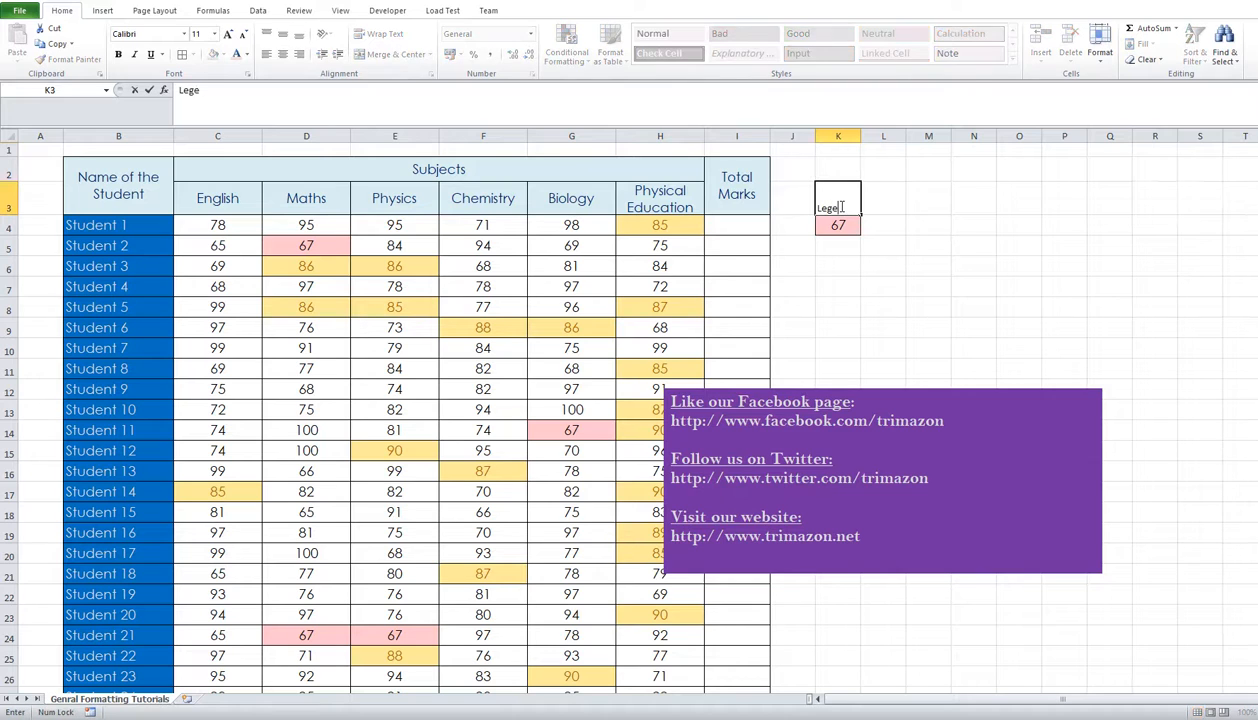
pyautogui.write('nds')
pyautogui.click(838, 285)
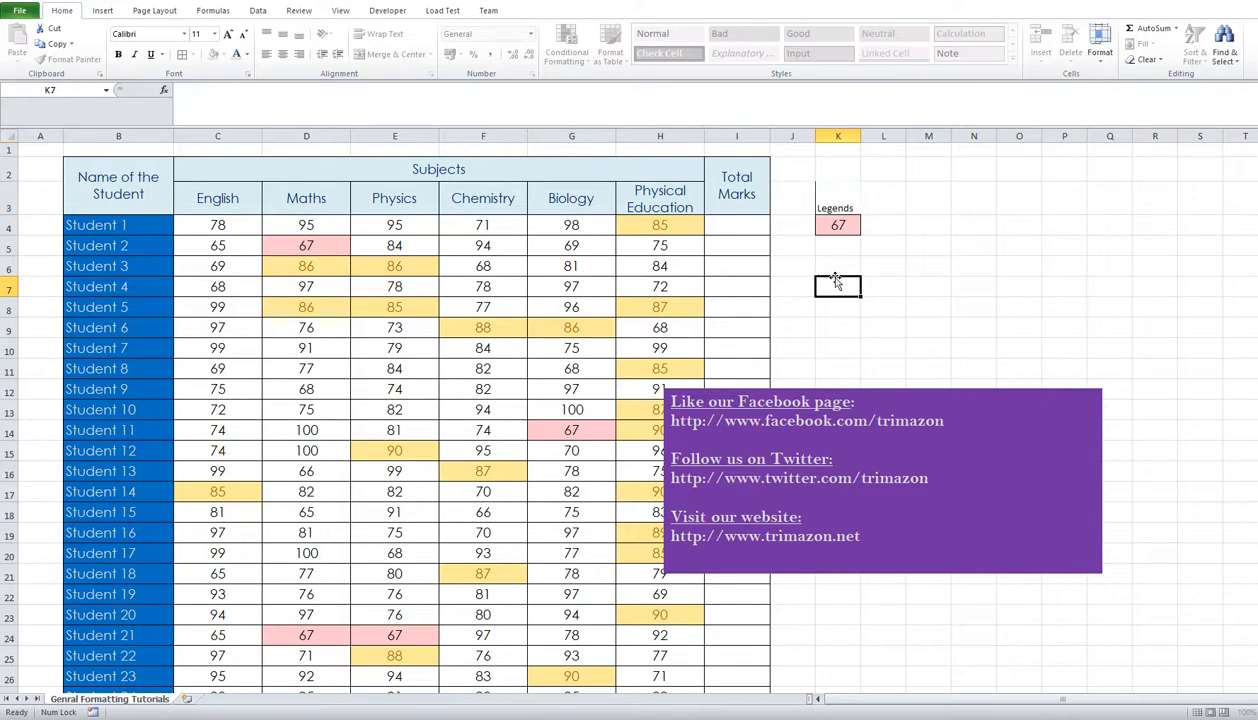
# Copy the Physical Education header's formatting onto the Legends cell K3 and widen column K to fit the heading on one line.
pyautogui.click(670, 200)
pyautogui.click(70, 59)
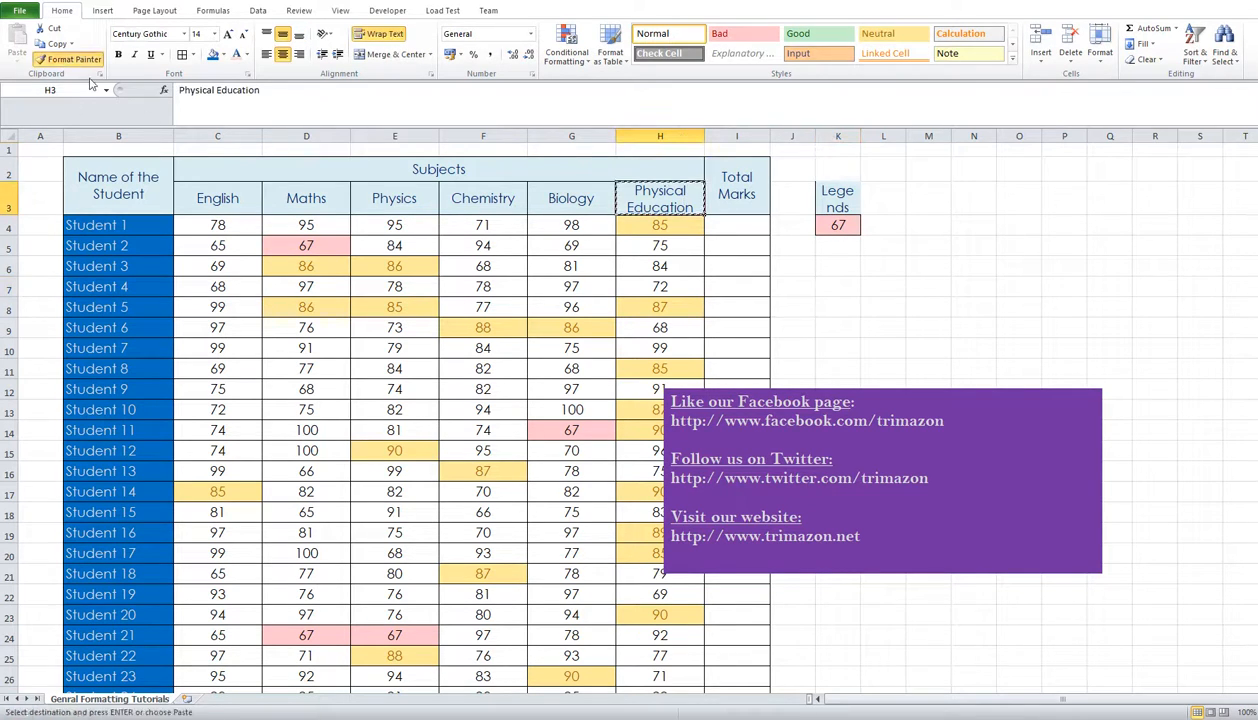
pyautogui.click(837, 199)
pyautogui.moveTo(855, 136); pyautogui.dragTo(887, 136)
pyautogui.click(852, 260)
pyautogui.click(849, 201)
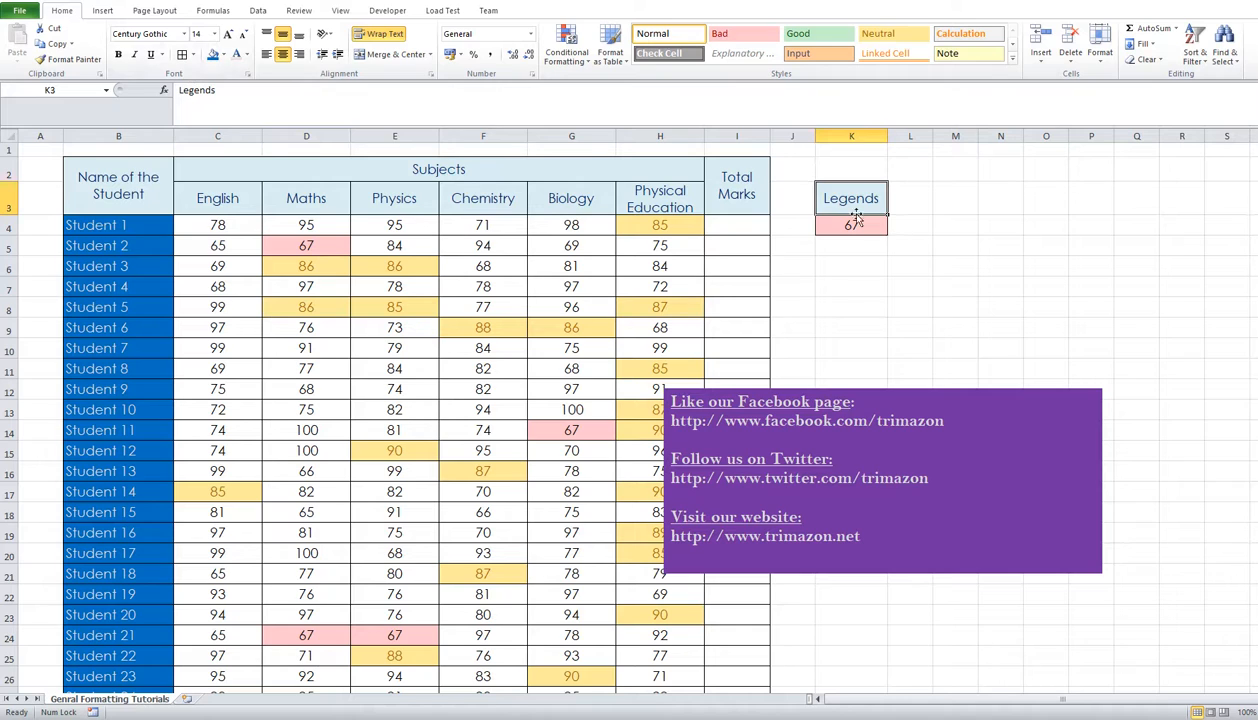
# Merge and centre the Legends heading across K3:L3.
pyautogui.click(856, 262)
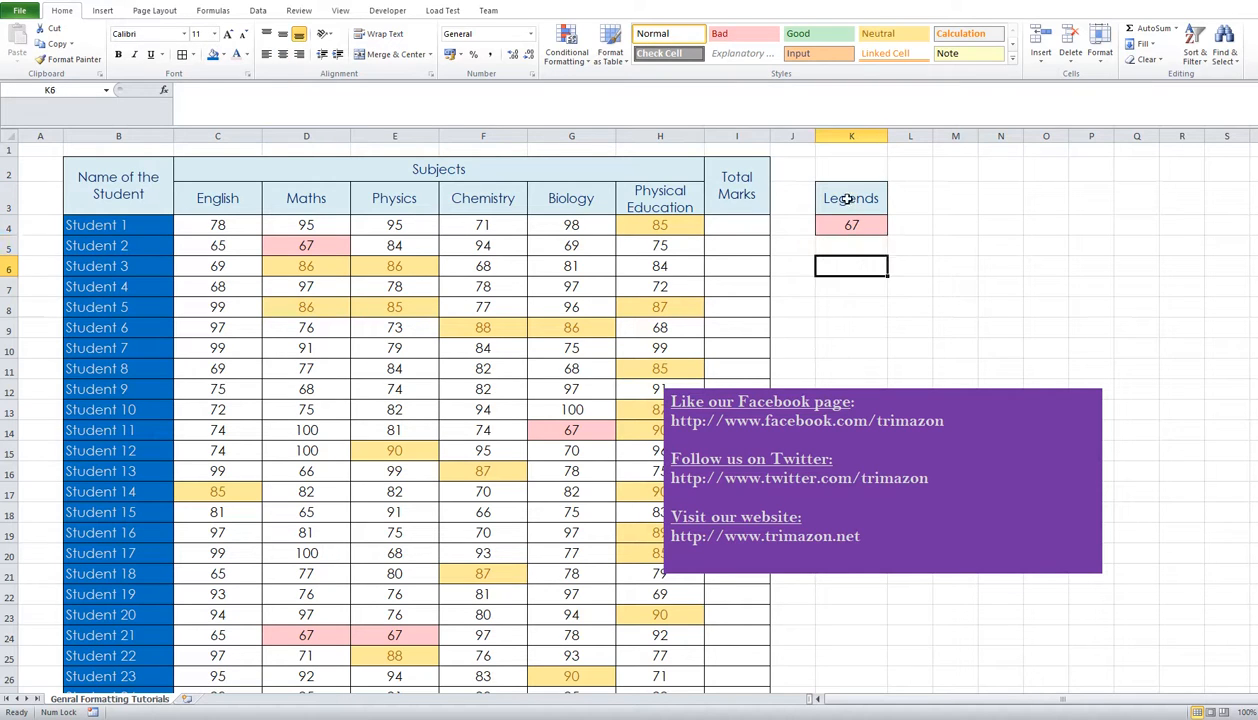
pyautogui.moveTo(851, 205); pyautogui.dragTo(851, 226)
pyautogui.click(828, 230)
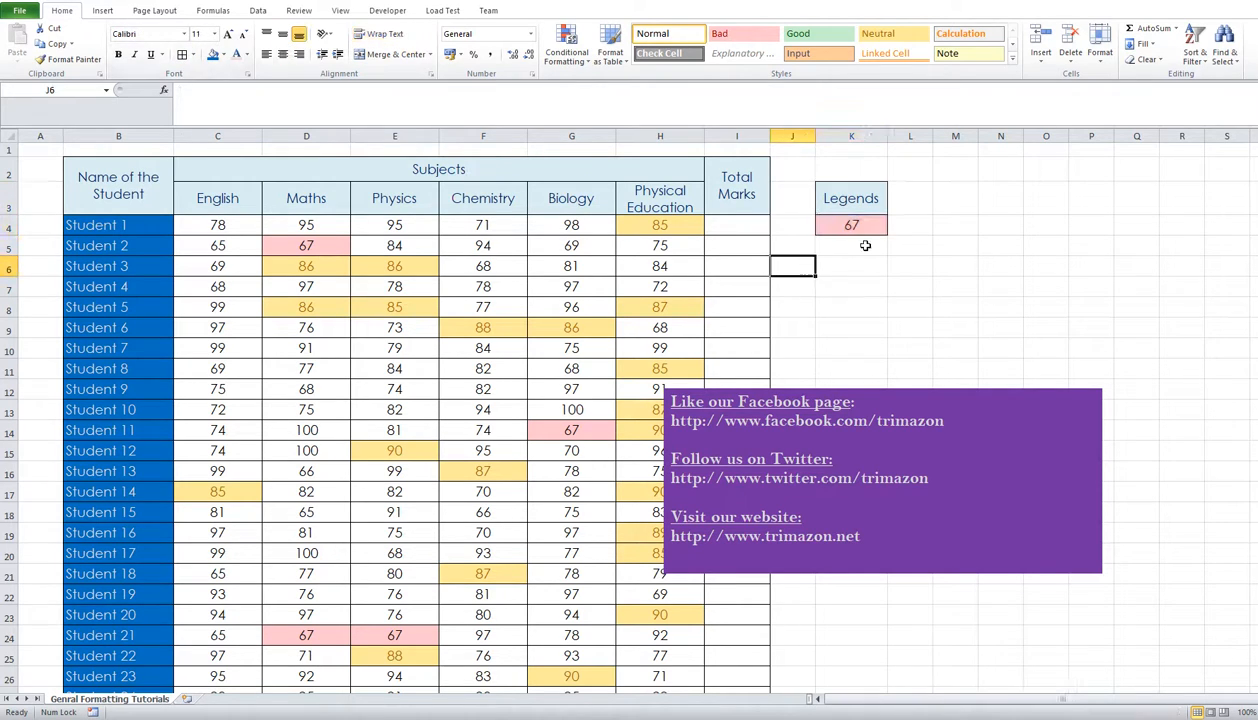
pyautogui.click(906, 226)
pyautogui.moveTo(851, 200); pyautogui.dragTo(899, 199)
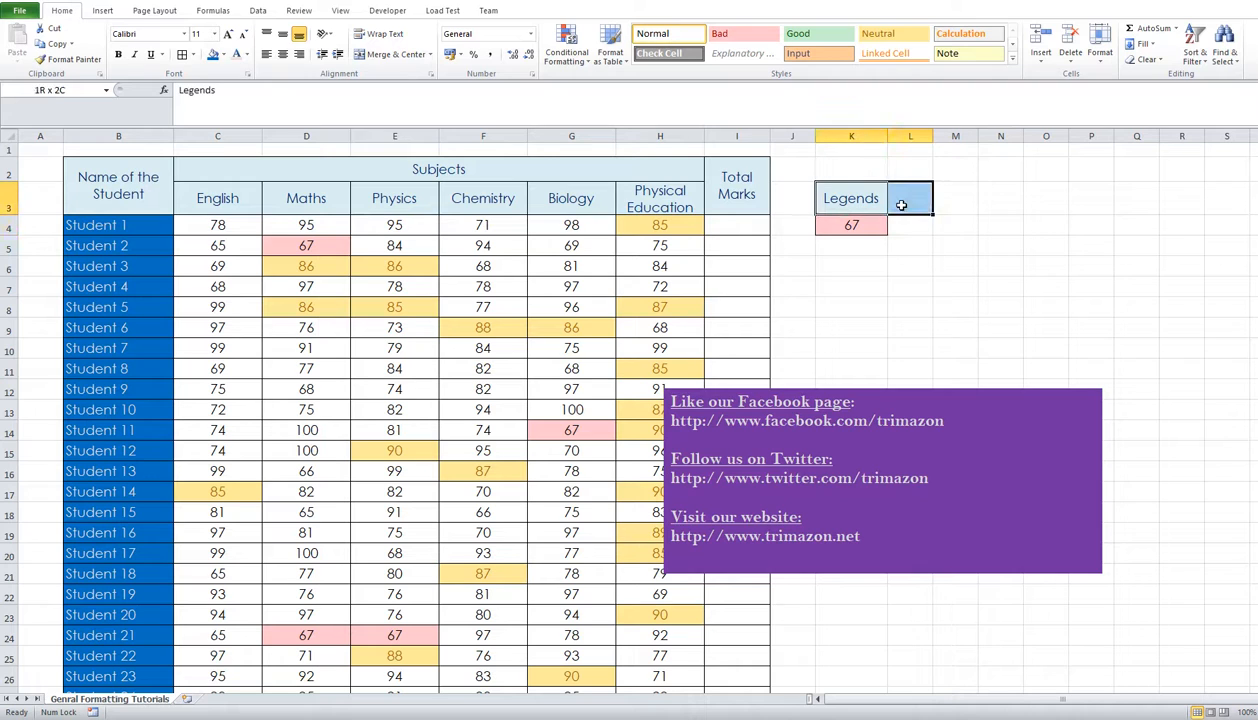
pyautogui.click(395, 54)
pyautogui.click(879, 258)
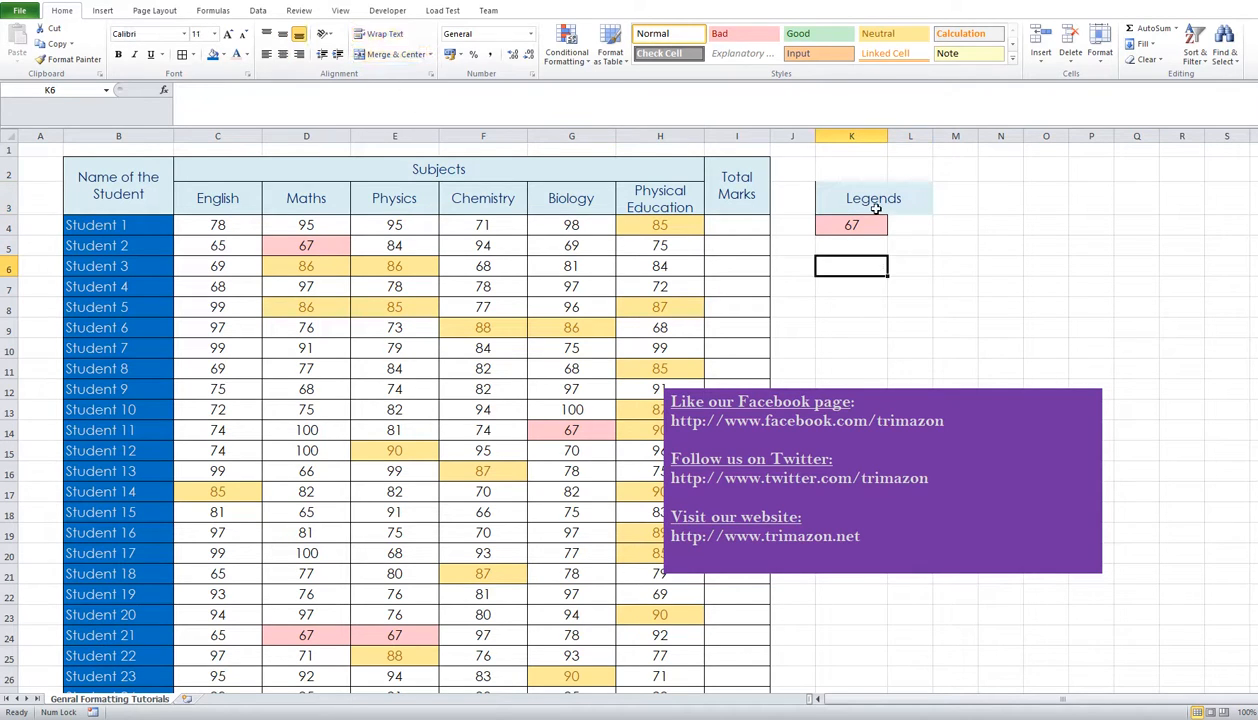
pyautogui.click(872, 205)
# Enter the description "Marks with 67" in L4, beside the 67 sample.
pyautogui.click(926, 242)
pyautogui.click(924, 223)
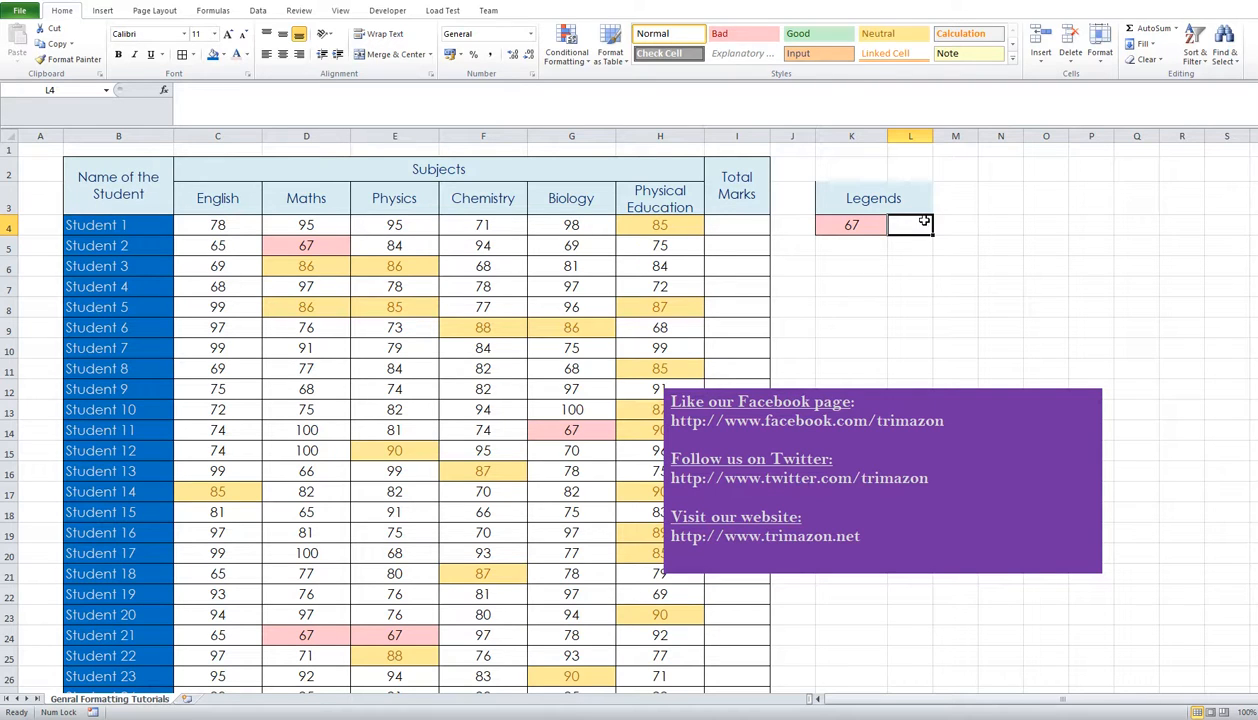
pyautogui.write('Marks w')
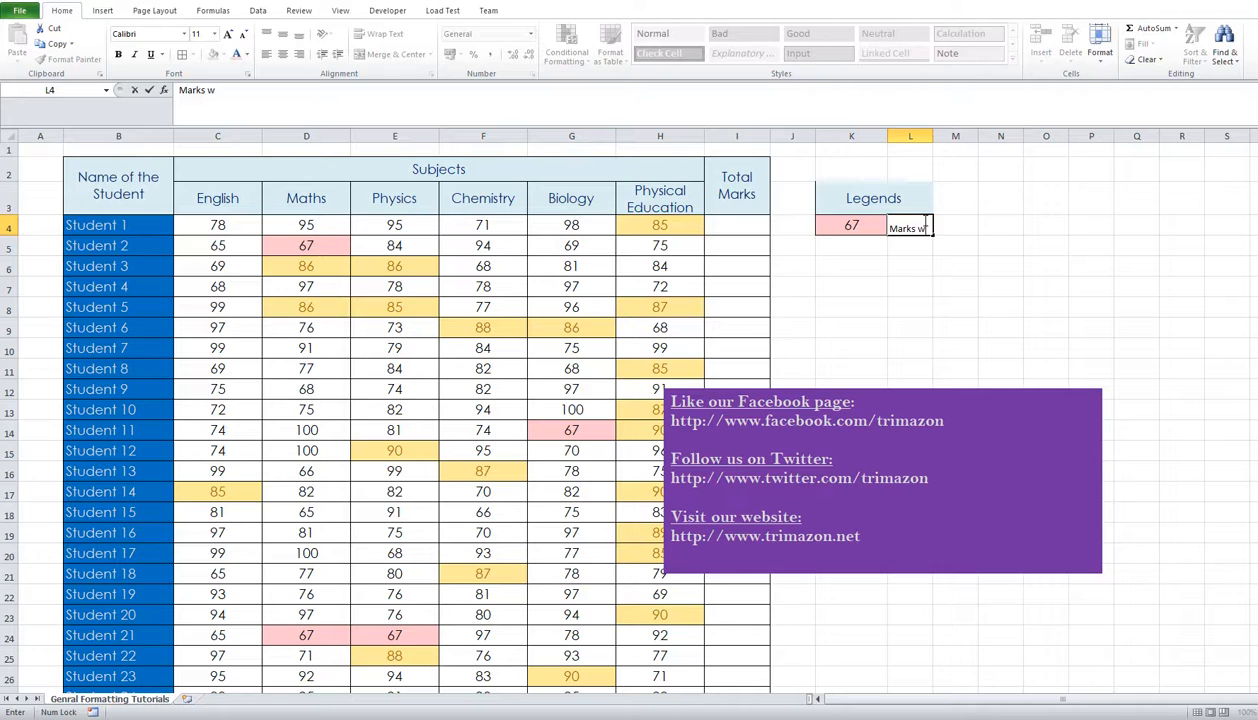
pyautogui.write('ith 67')
pyautogui.click(880, 246)
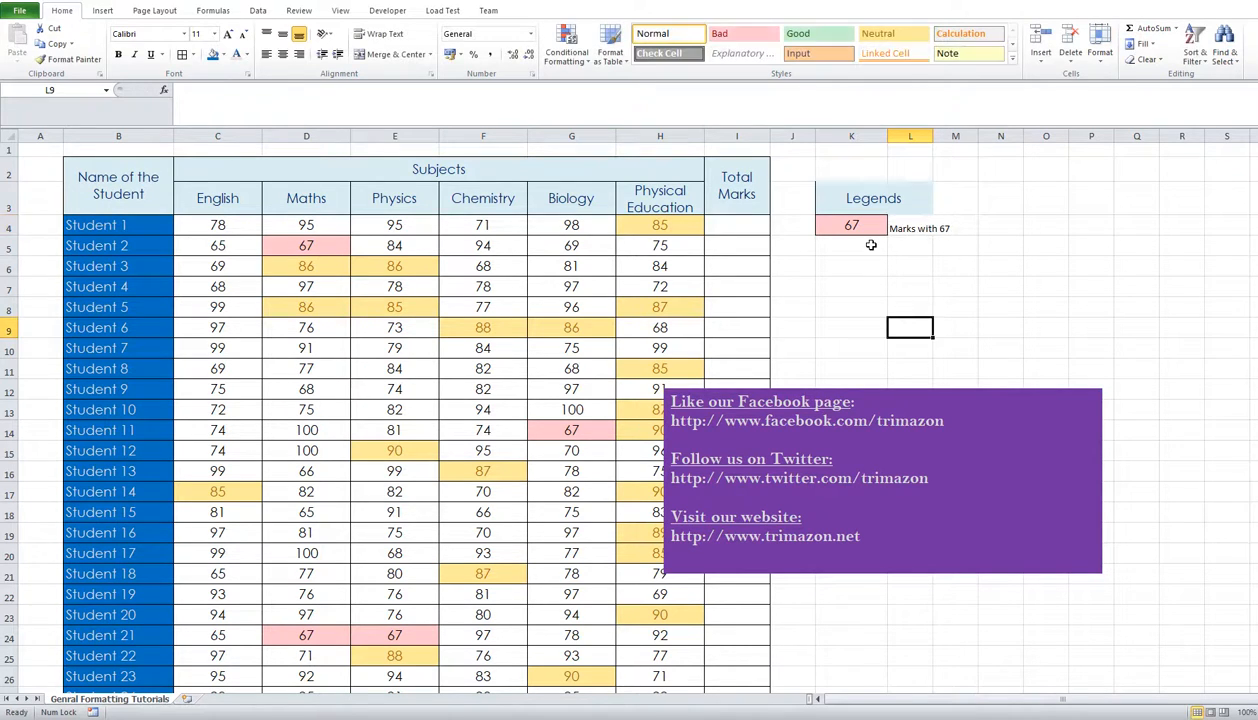
# Copy the highlighted mark 87 from H8 into K5 as the second legend sample.
pyautogui.click(654, 301)
pyautogui.hotkey('ctrl', 'c')
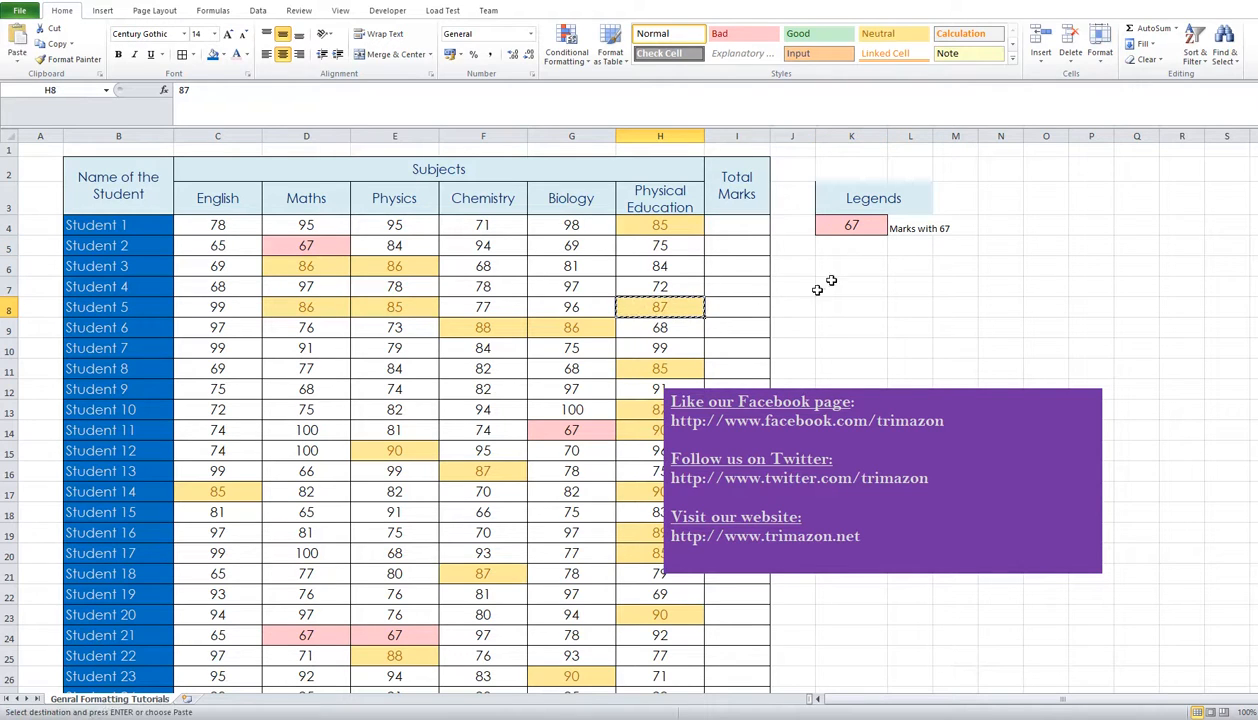
pyautogui.click(852, 248)
pyautogui.press('Return')
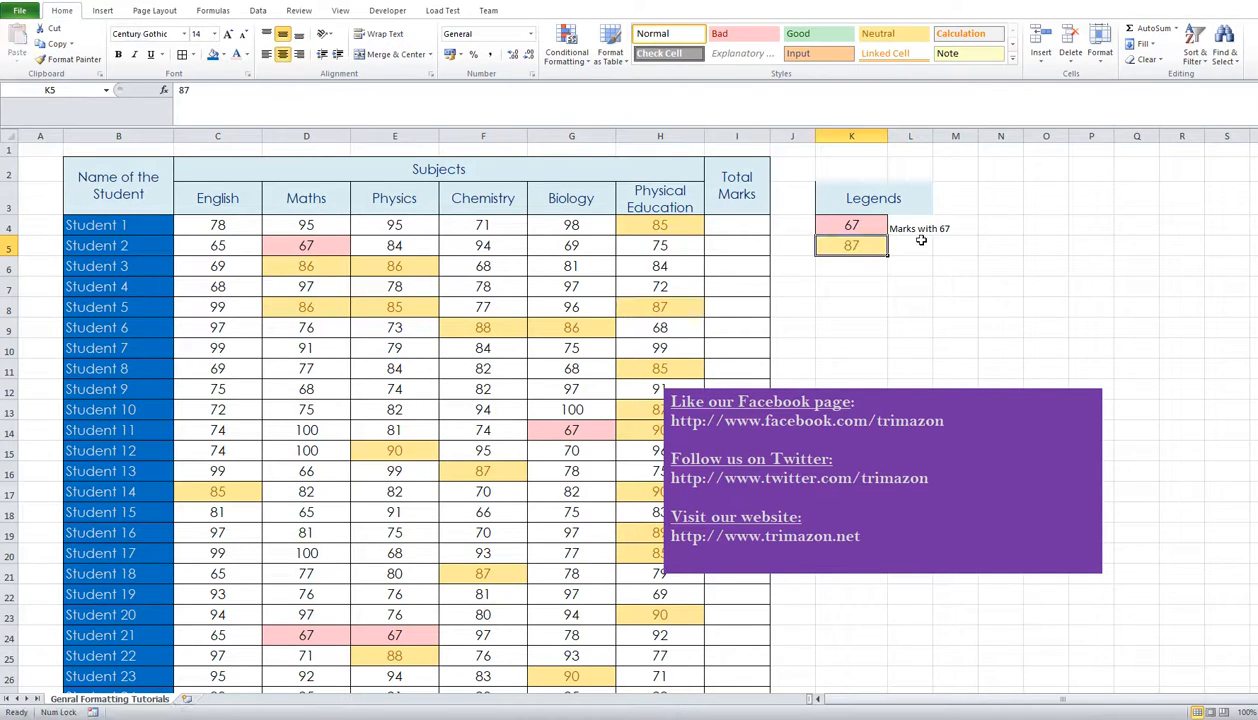
# Enter the description "Range of Marks from 85 to 90" in L5, beside the 87 sample.
pyautogui.press('Right')
pyautogui.click(250, 96)
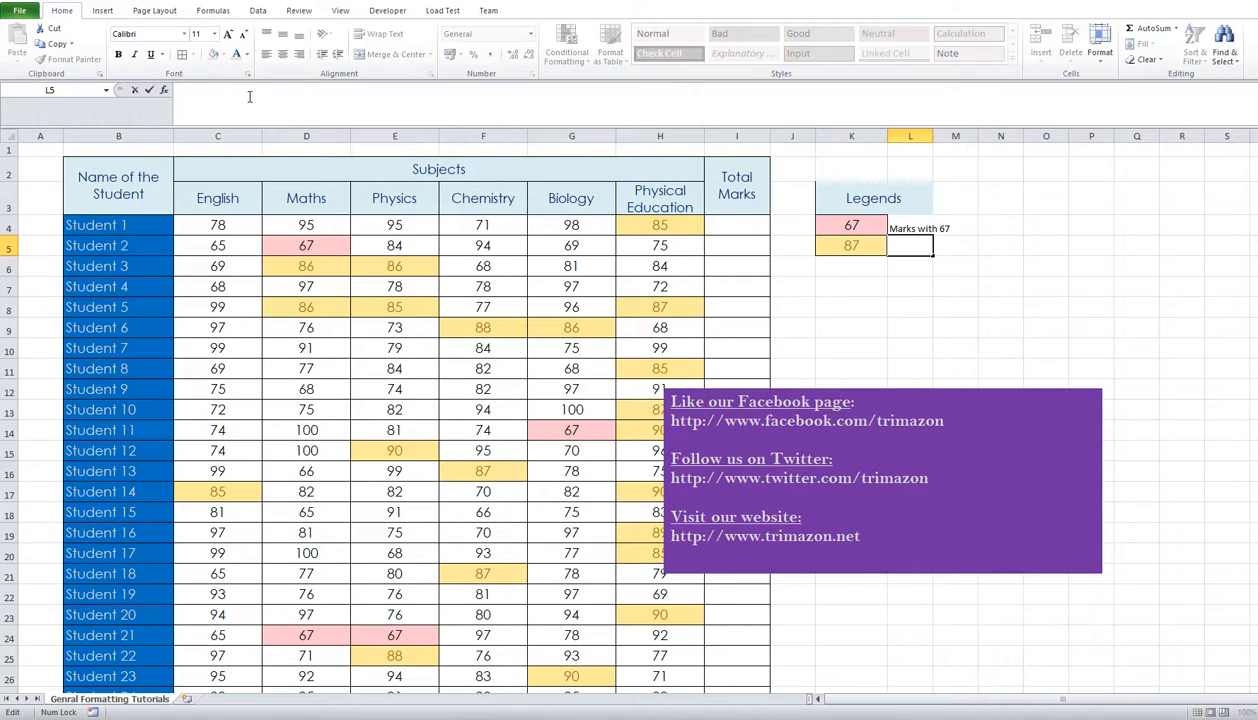
pyautogui.write('Range')
pyautogui.write(' with')
pyautogui.press('BackSpace')
pyautogui.press('BackSpace')
pyautogui.press('BackSpace')
pyautogui.press('BackSpace')
pyautogui.write('of Me')
pyautogui.write('rk')
pyautogui.write('s wi')
pyautogui.press('BackSpace')
pyautogui.press('BackSpace')
pyautogui.write('from ')
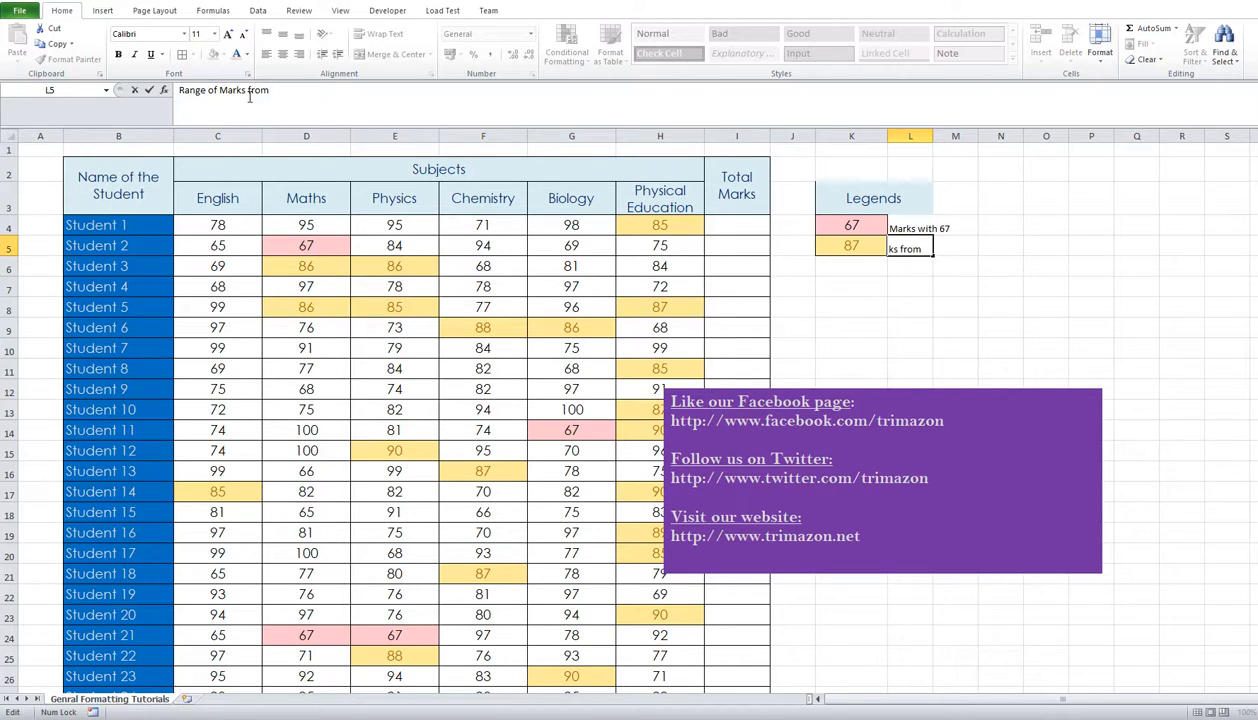
pyautogui.write('85 to 90')
pyautogui.hotkey('ctrl', 'Return')
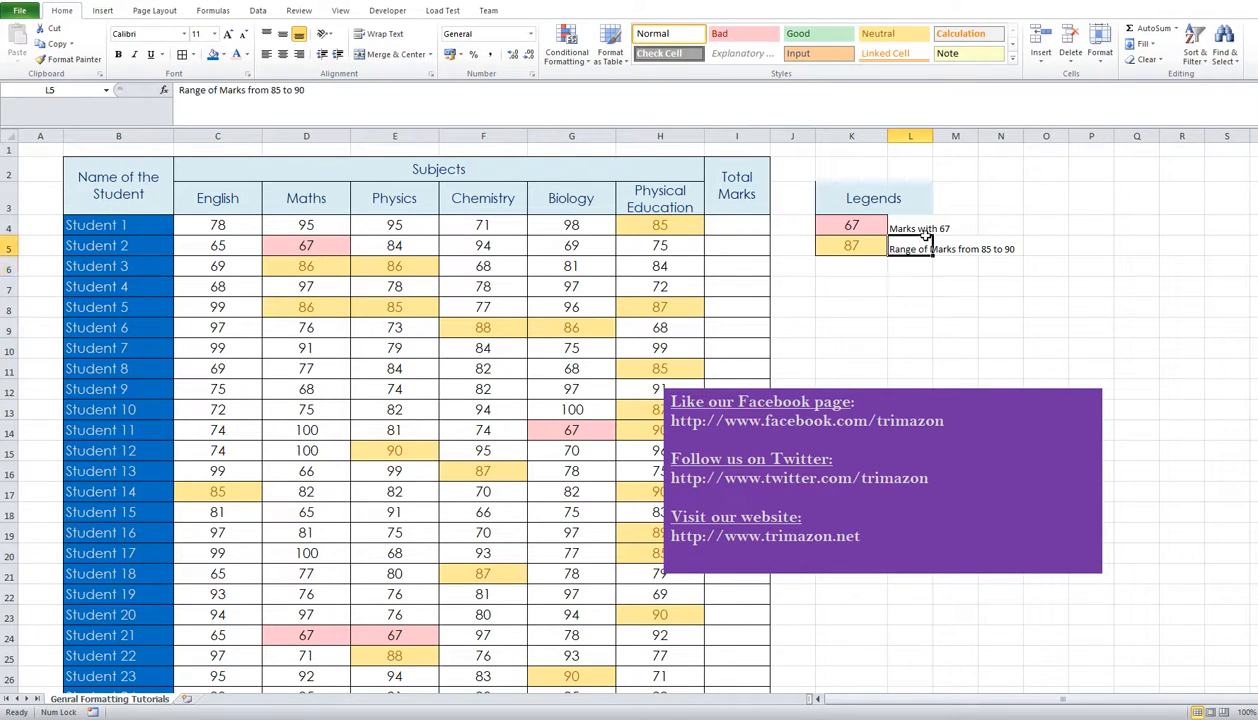
# Align the legend descriptions in L4:L5 vertically to the middle of their cells.
pyautogui.moveTo(912, 229)
pyautogui.mouseDown()
pyautogui.moveTo(925, 231)
pyautogui.moveTo(905, 248)
pyautogui.mouseUp()
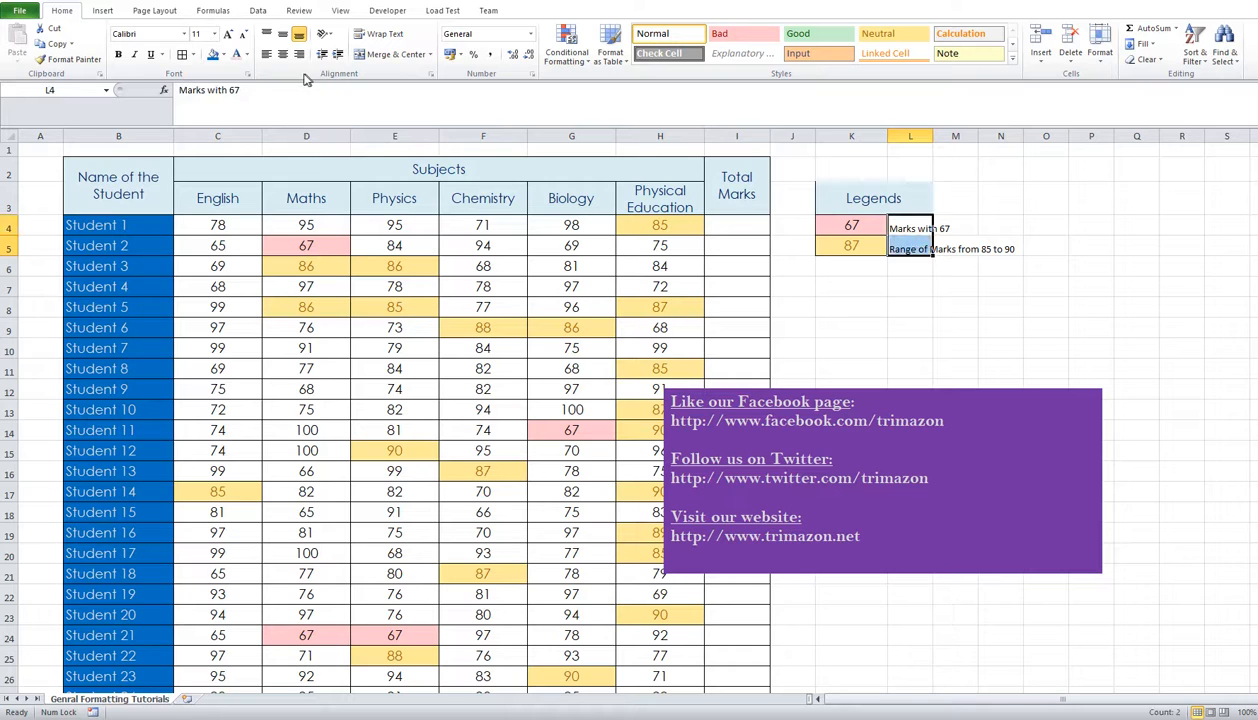
pyautogui.click(283, 34)
pyautogui.click(852, 290)
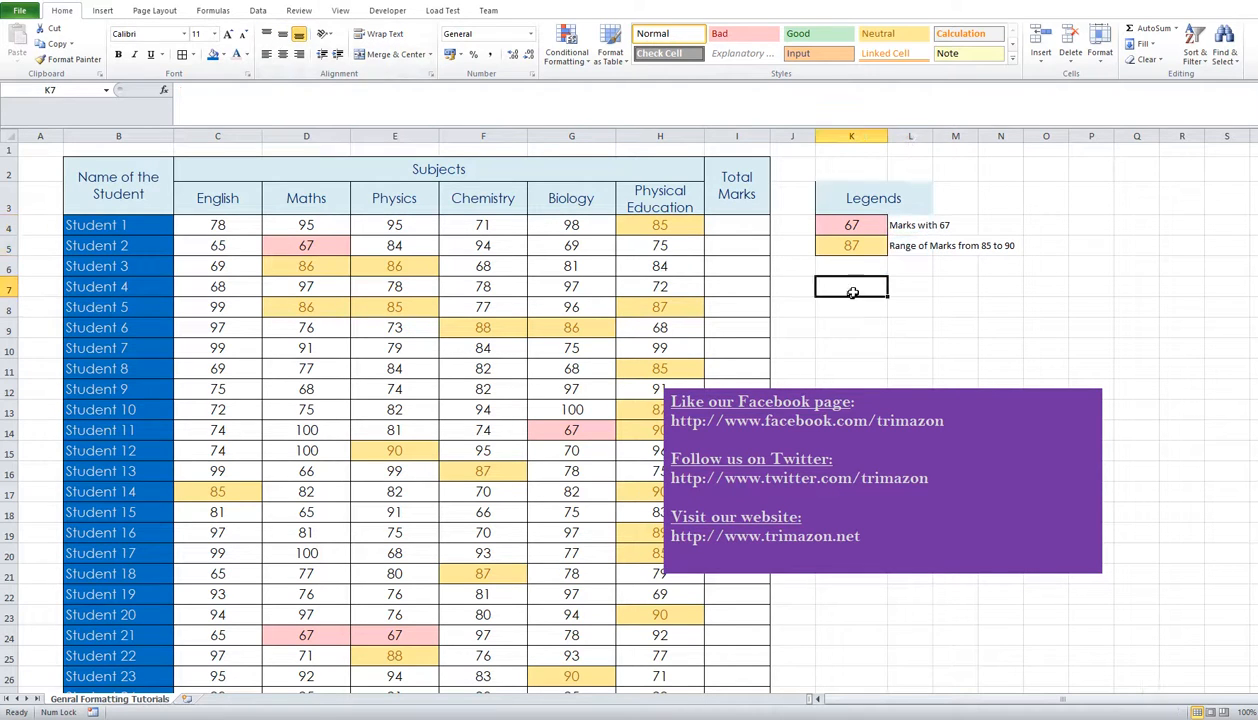
# Autofit column L to the width of the legend descriptions.
pyautogui.scroll(-1, 467, 329)
pyautogui.scroll(1, 467, 329)
pyautogui.scroll(-1, 509, 351)
pyautogui.keyDown('ctrl'); pyautogui.scroll(-1, 510, 352); pyautogui.keyUp('ctrl')
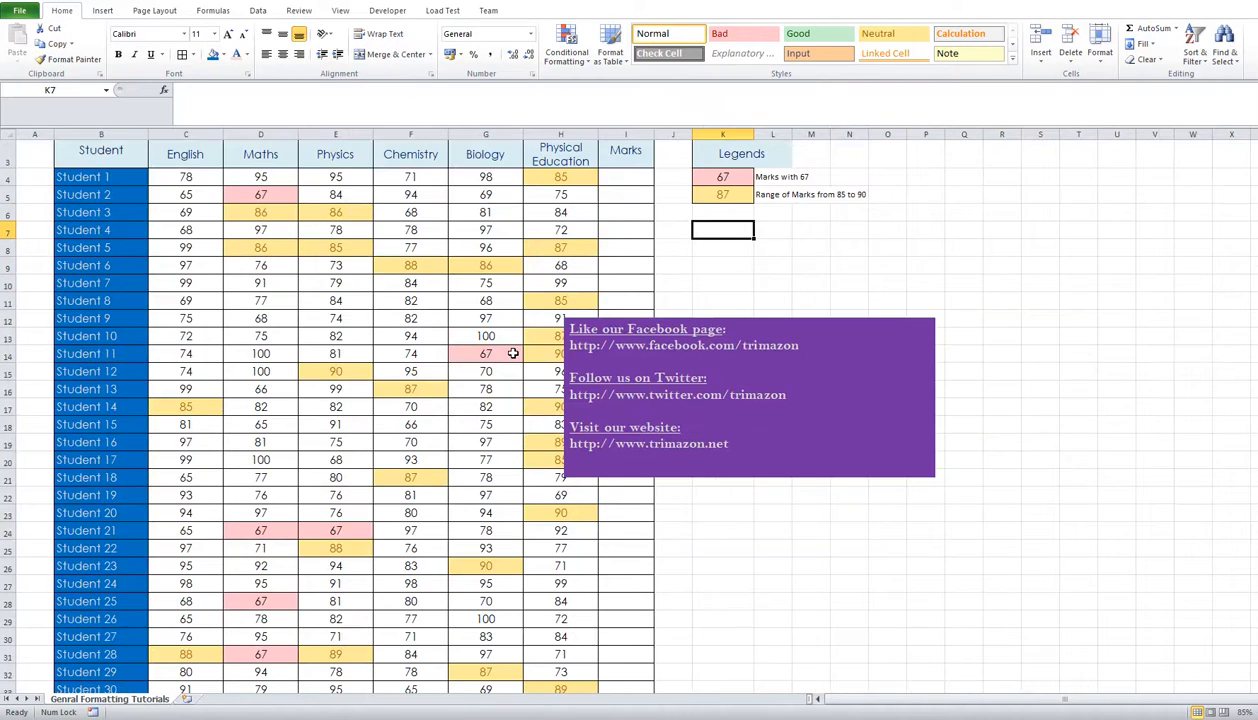
pyautogui.click(708, 194)
pyautogui.click(785, 194)
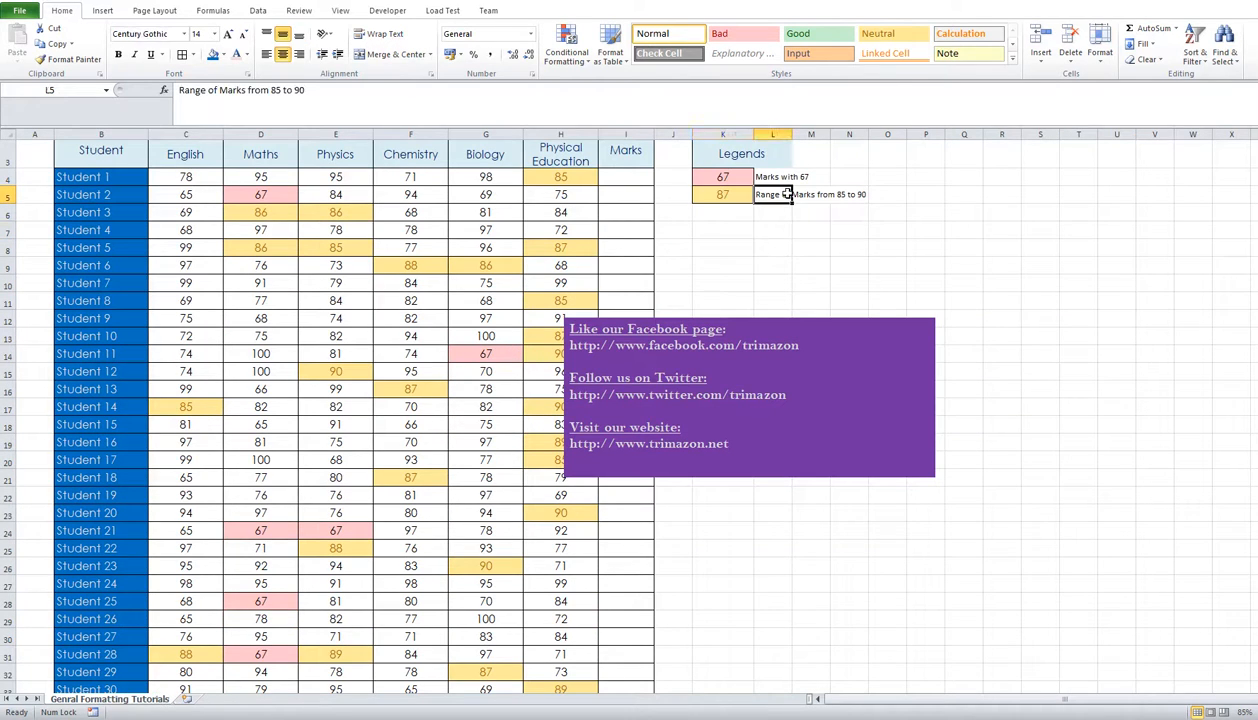
pyautogui.doubleClick(792, 134)
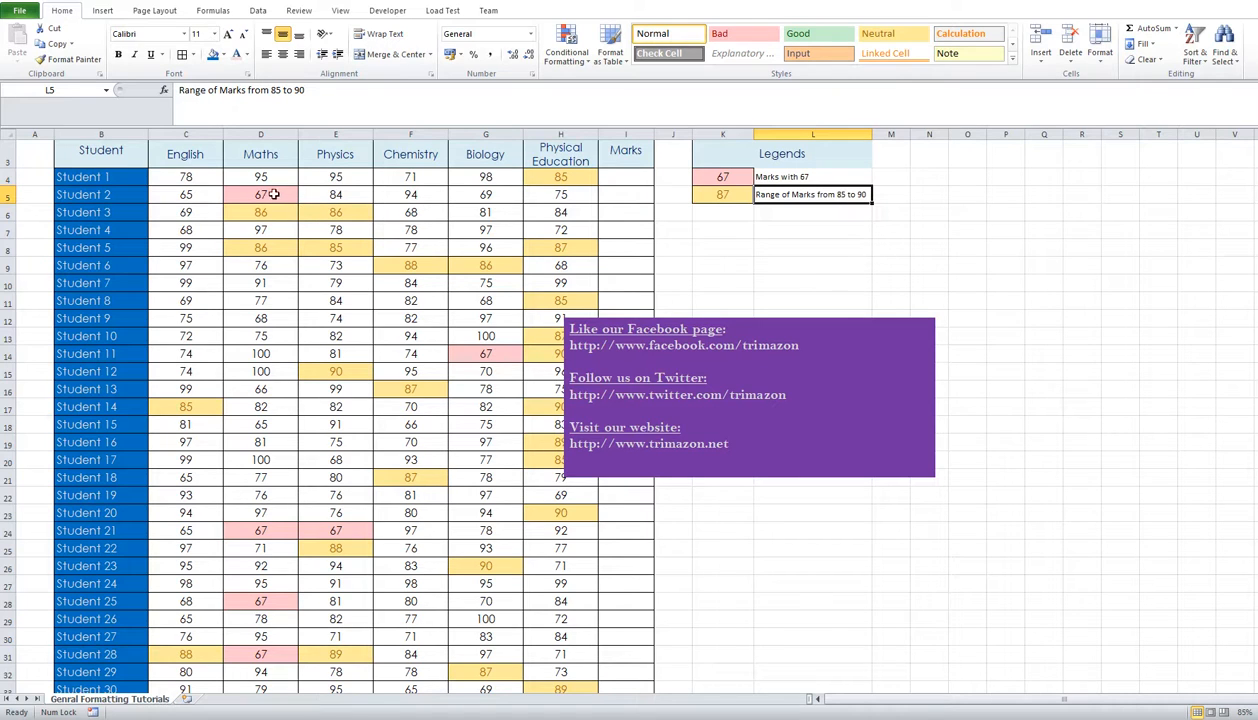
# Change the legend description in L4 to "Marks of Student with 67".
pyautogui.click(274, 194)
pyautogui.click(743, 175)
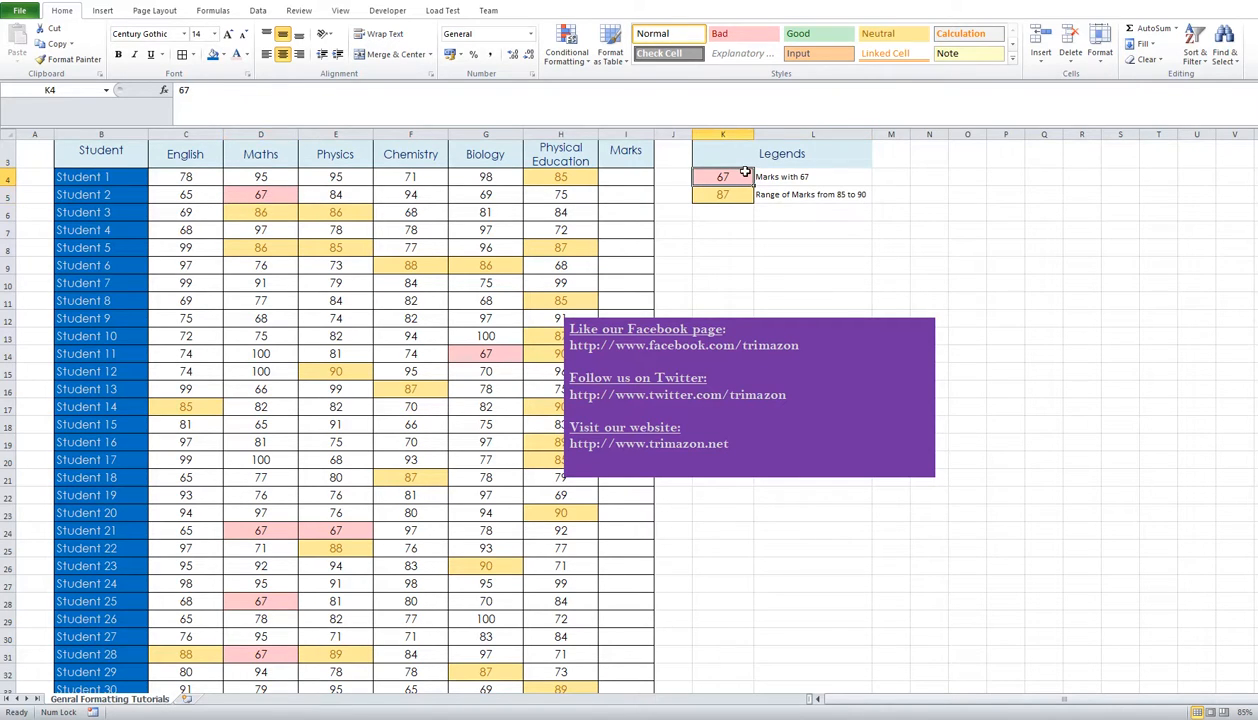
pyautogui.click(818, 177)
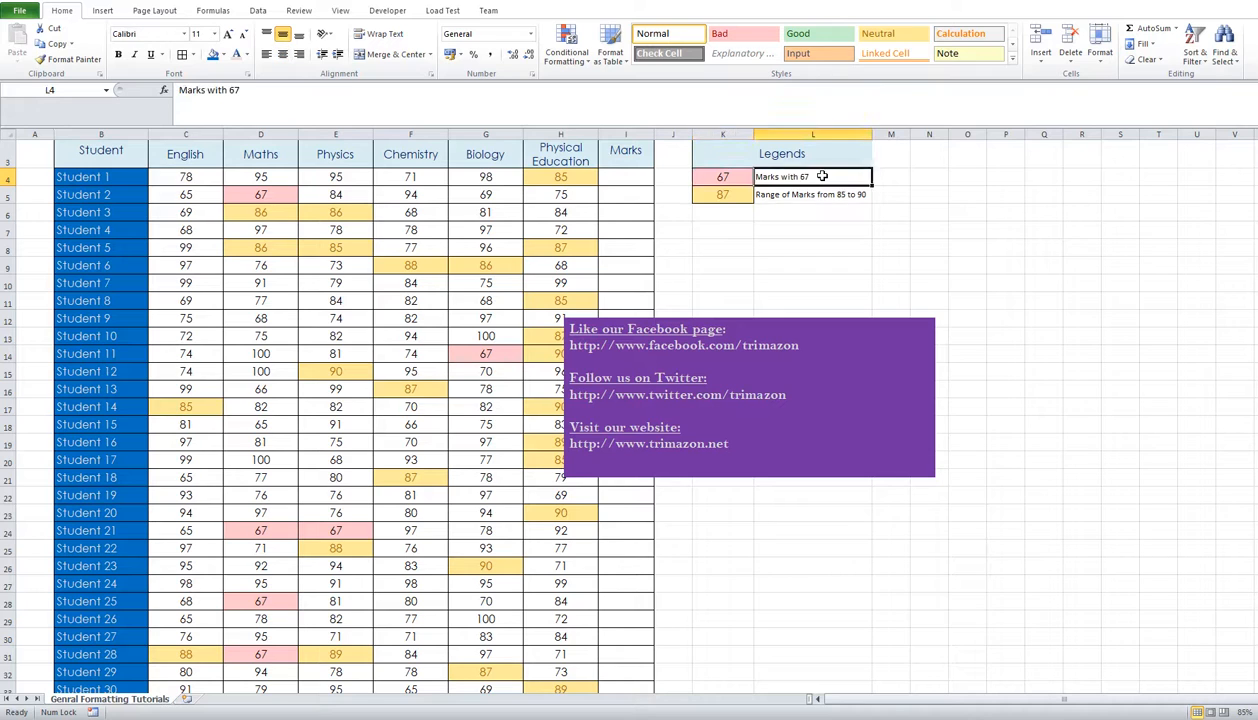
pyautogui.doubleClick(779, 177)
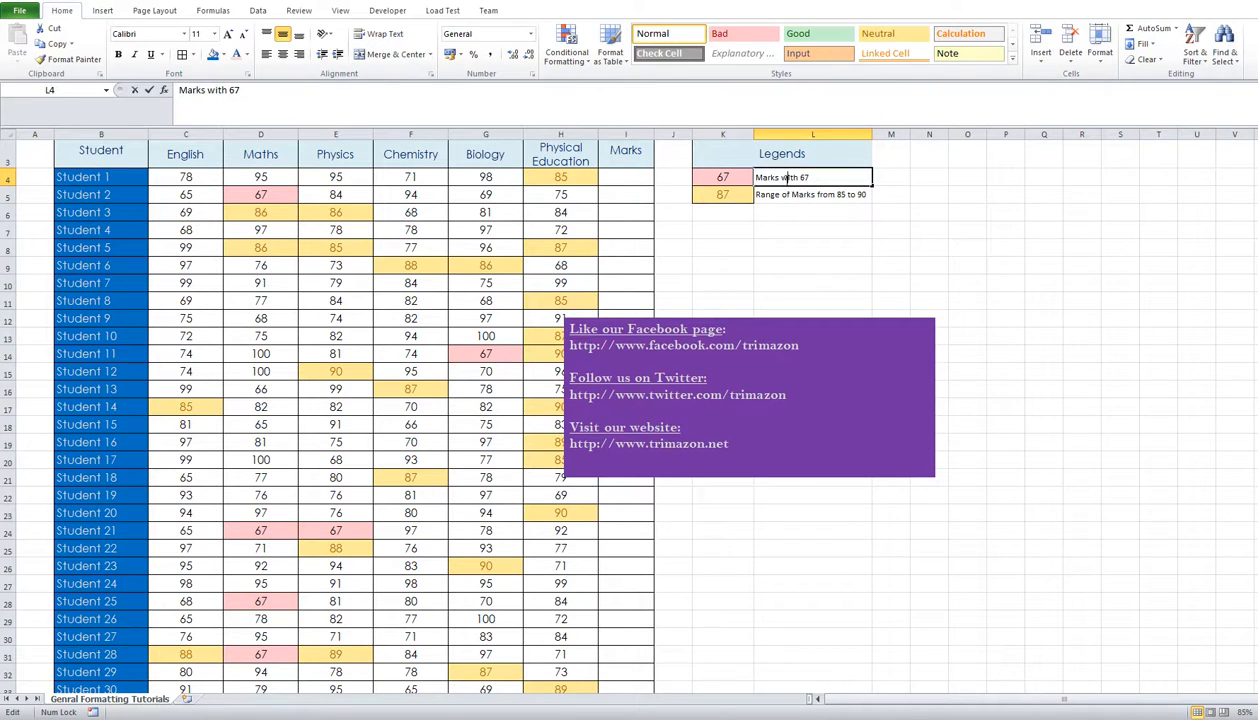
pyautogui.write('of Stuf')
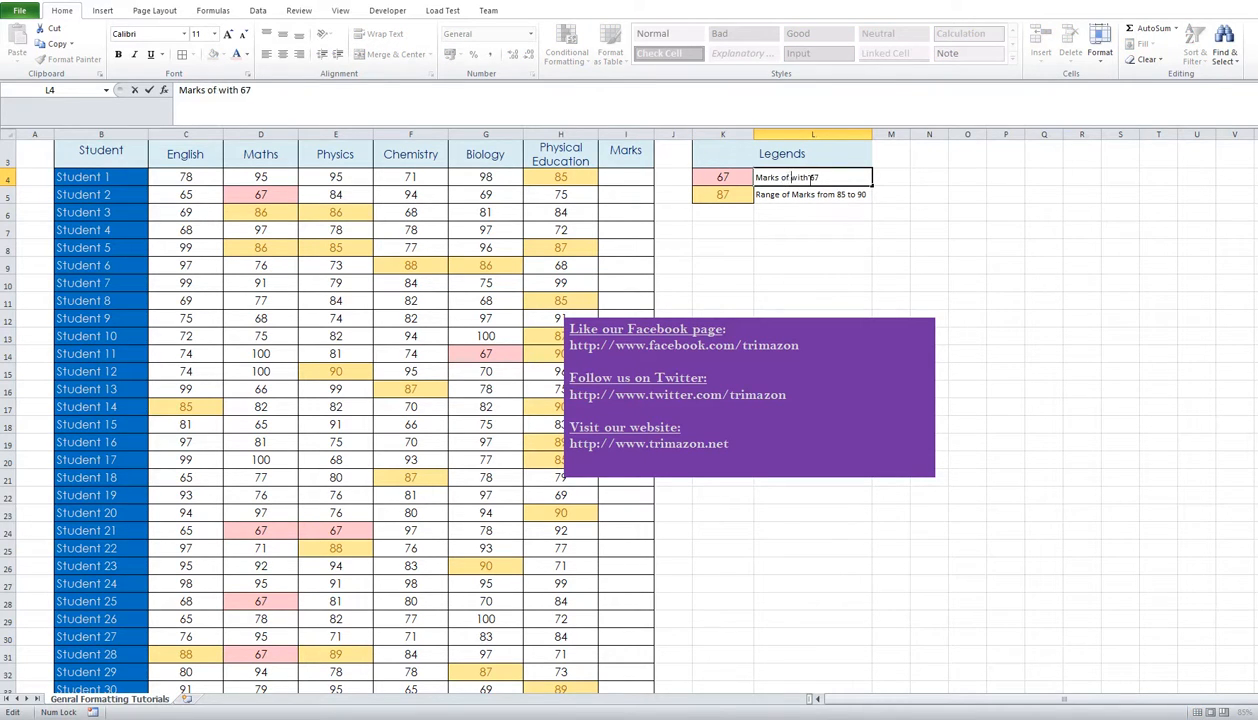
pyautogui.press('BackSpace')
pyautogui.write('den')
pyautogui.write('t ')
pyautogui.write('n')
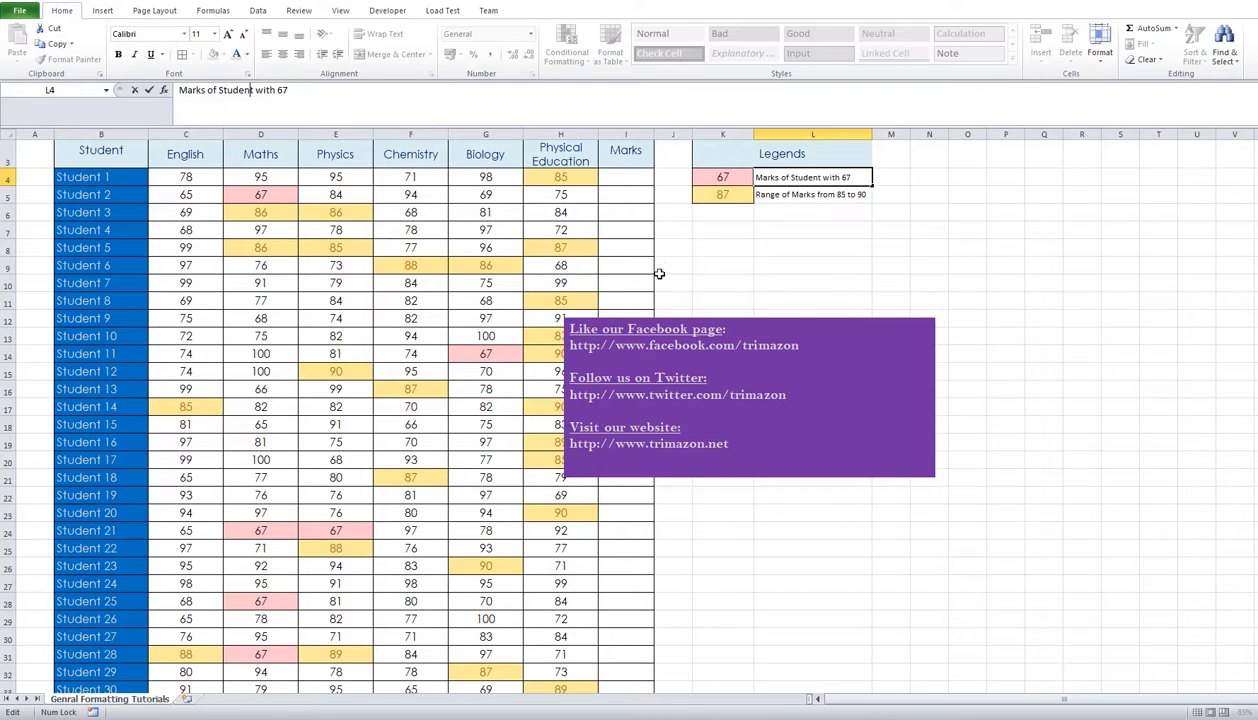
pyautogui.click(743, 258)
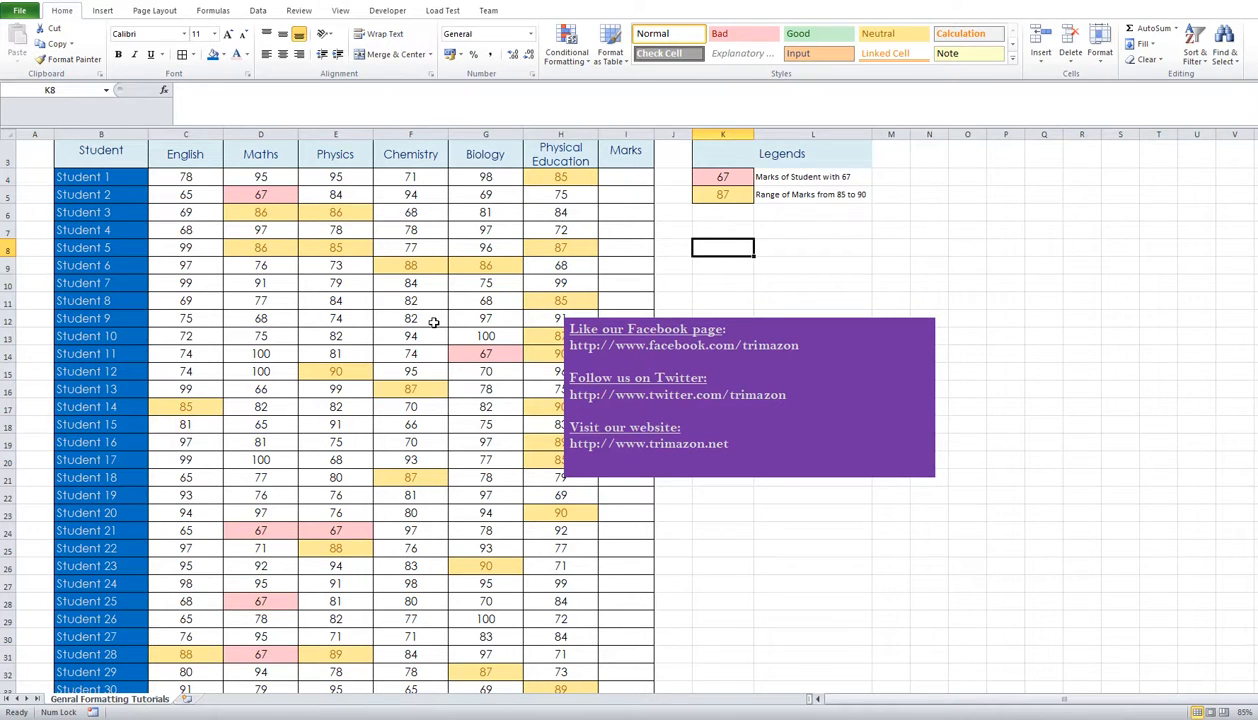
# Clear all conditional formatting rules from the entire sheet.
pyautogui.scroll(-3, 433, 322)
pyautogui.scroll(4, 431, 323)
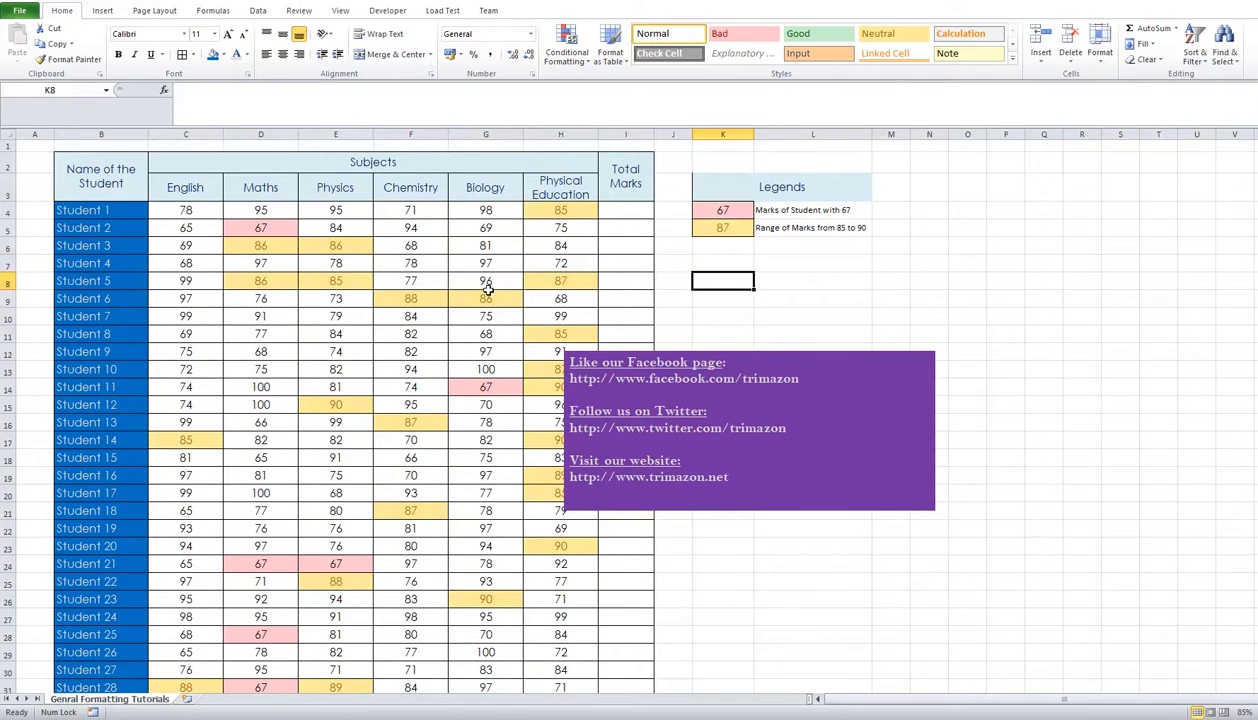
pyautogui.click(183, 210)
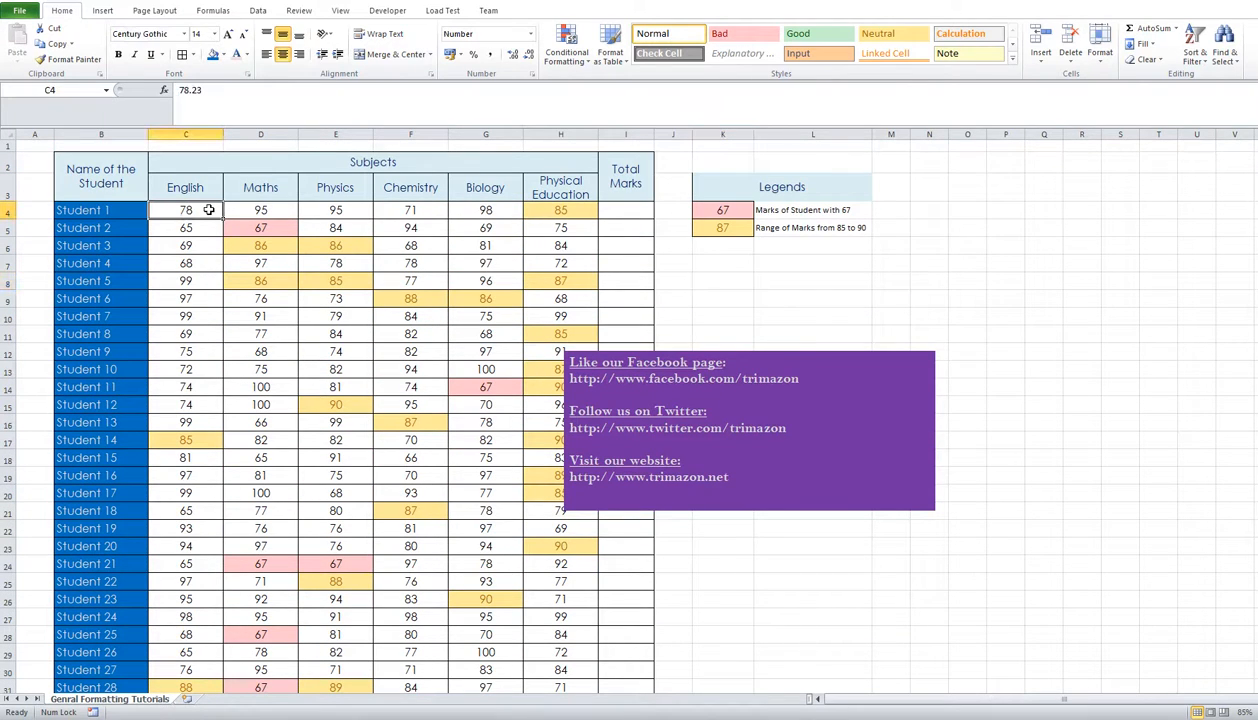
pyautogui.moveTo(205, 208); pyautogui.dragTo(604, 204)
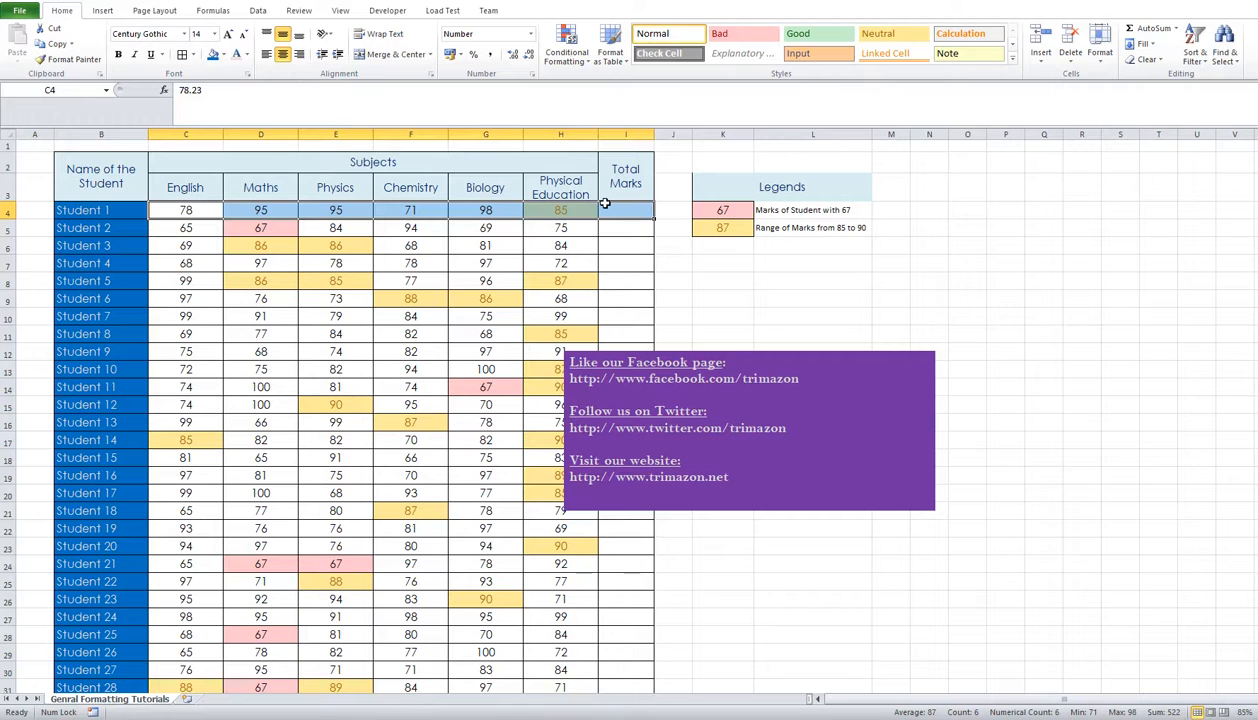
pyautogui.hotkey('ctrl', 'shift', 'Down')
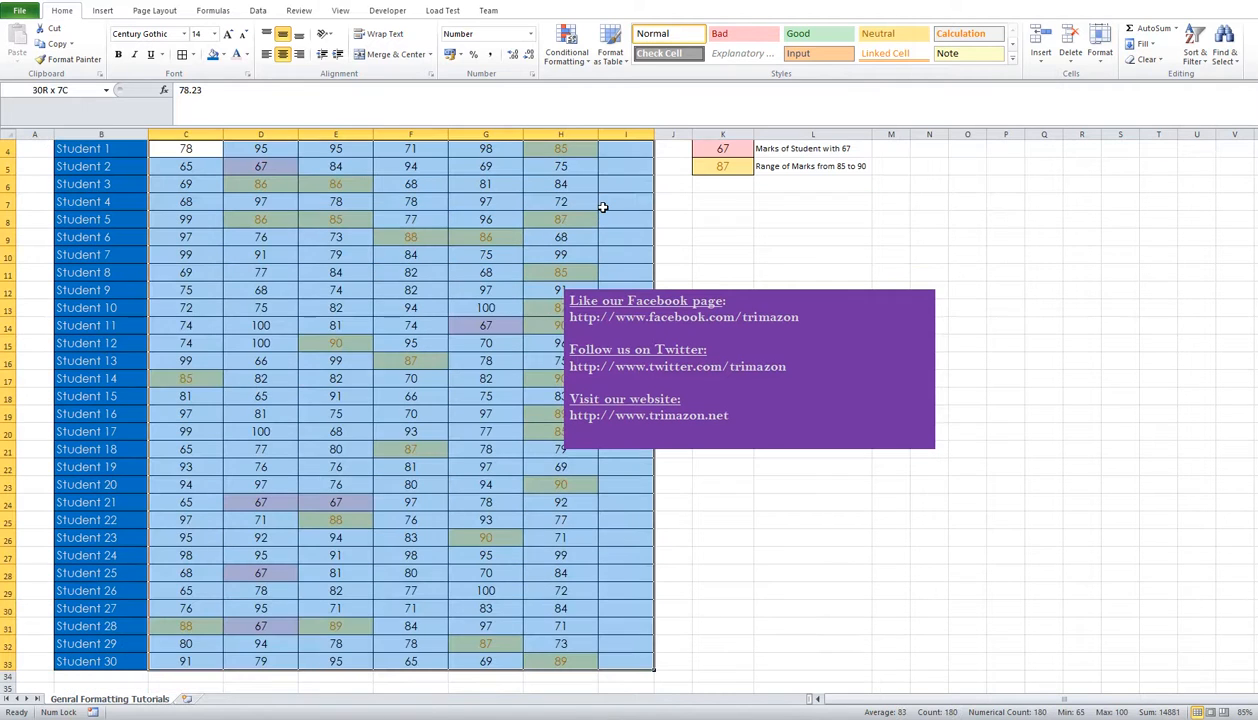
pyautogui.click(583, 62)
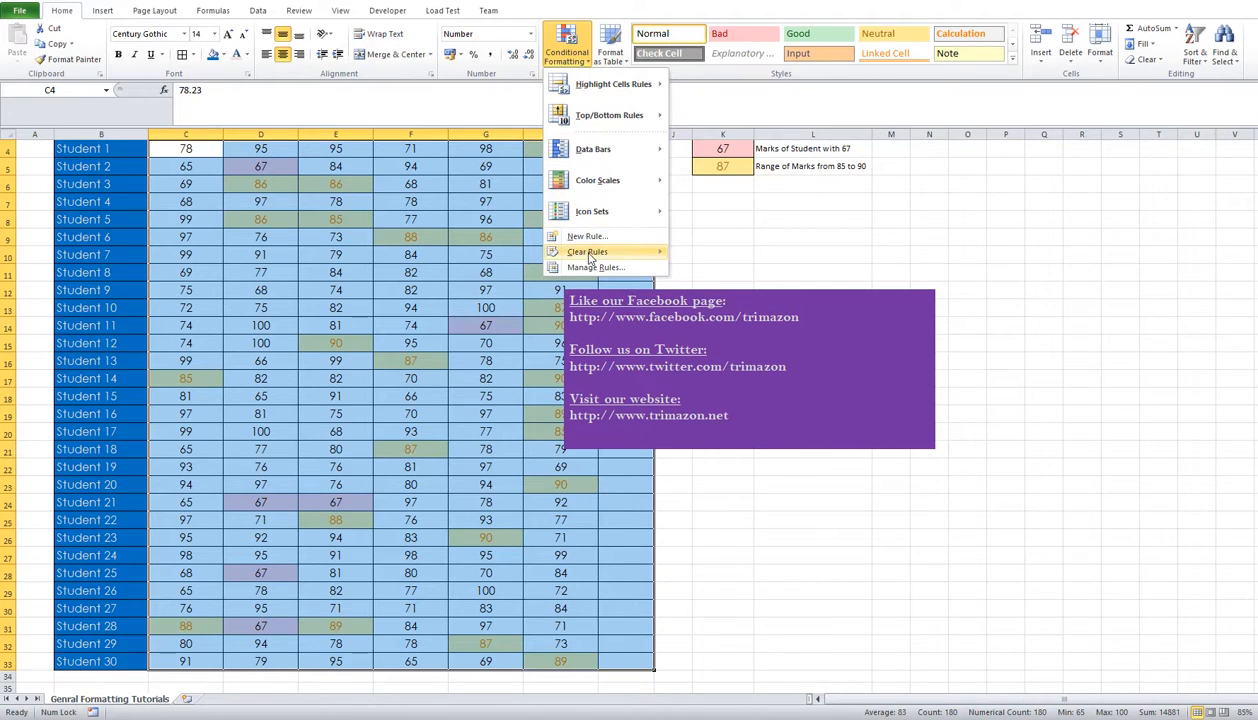
pyautogui.moveTo(591, 260)
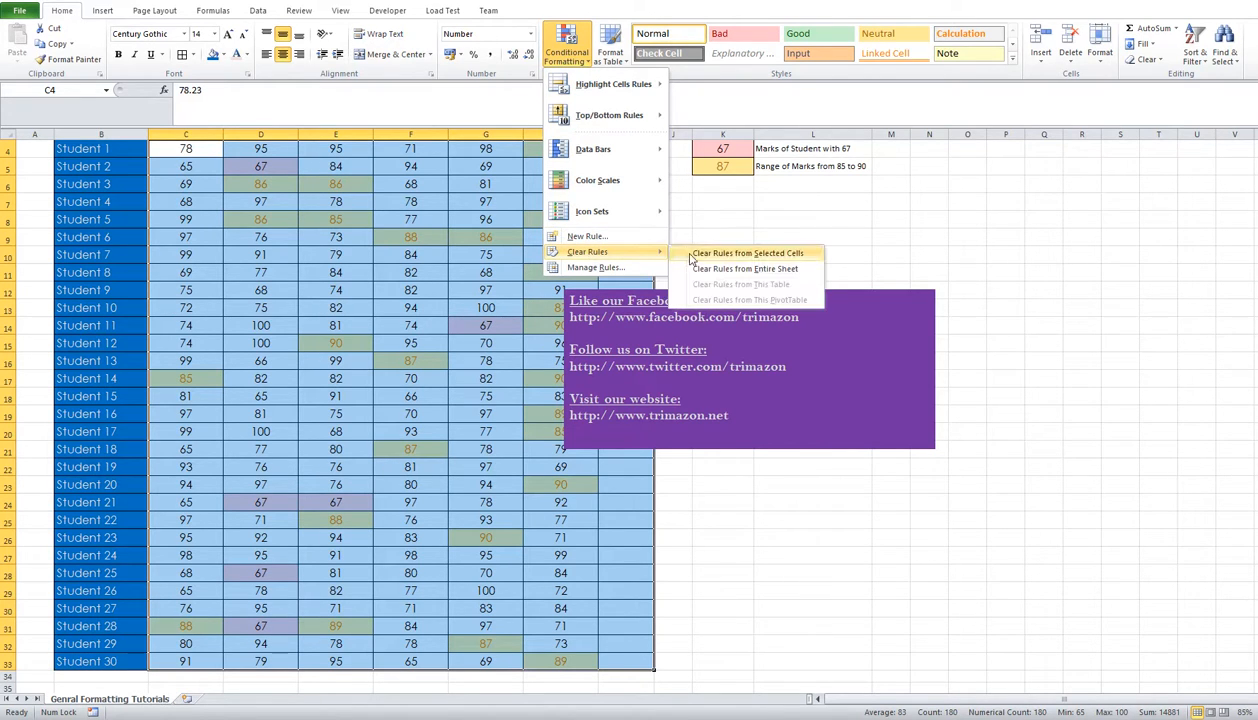
pyautogui.click(752, 272)
pyautogui.click(410, 201)
pyautogui.scroll(1, 600, 205)
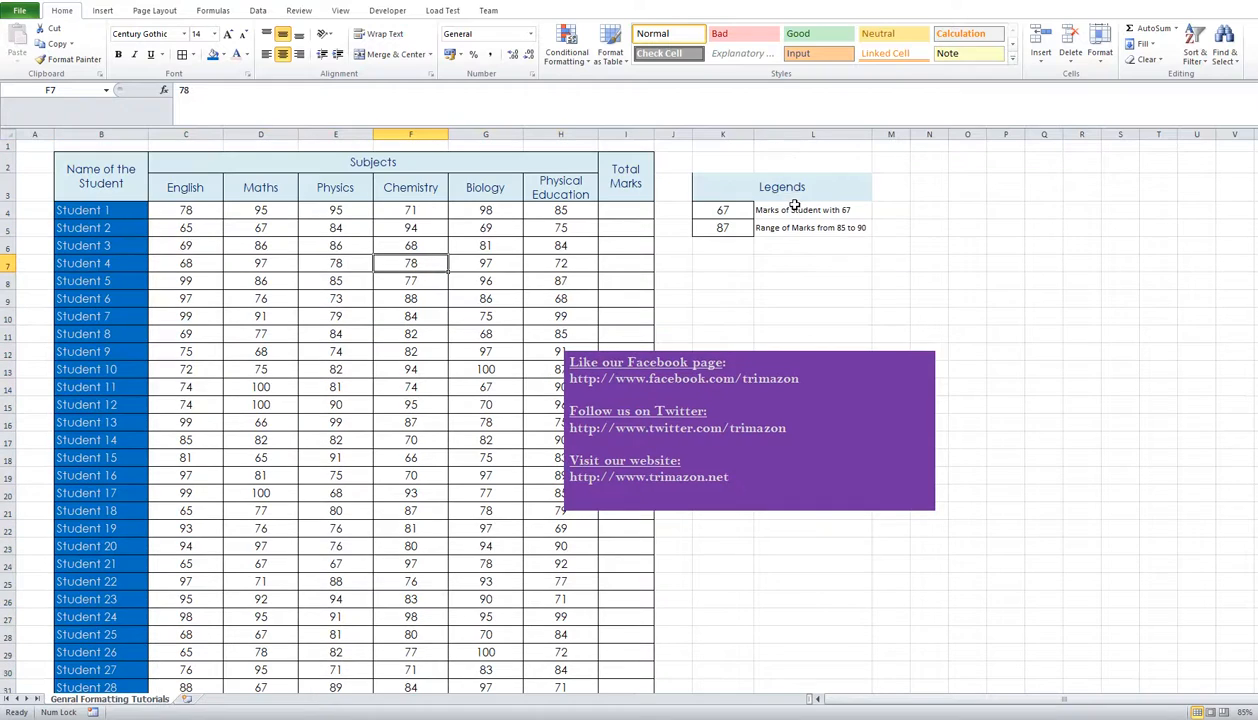
# Delete the legend columns K and L from the sheet.
pyautogui.moveTo(722, 134); pyautogui.dragTo(822, 130)
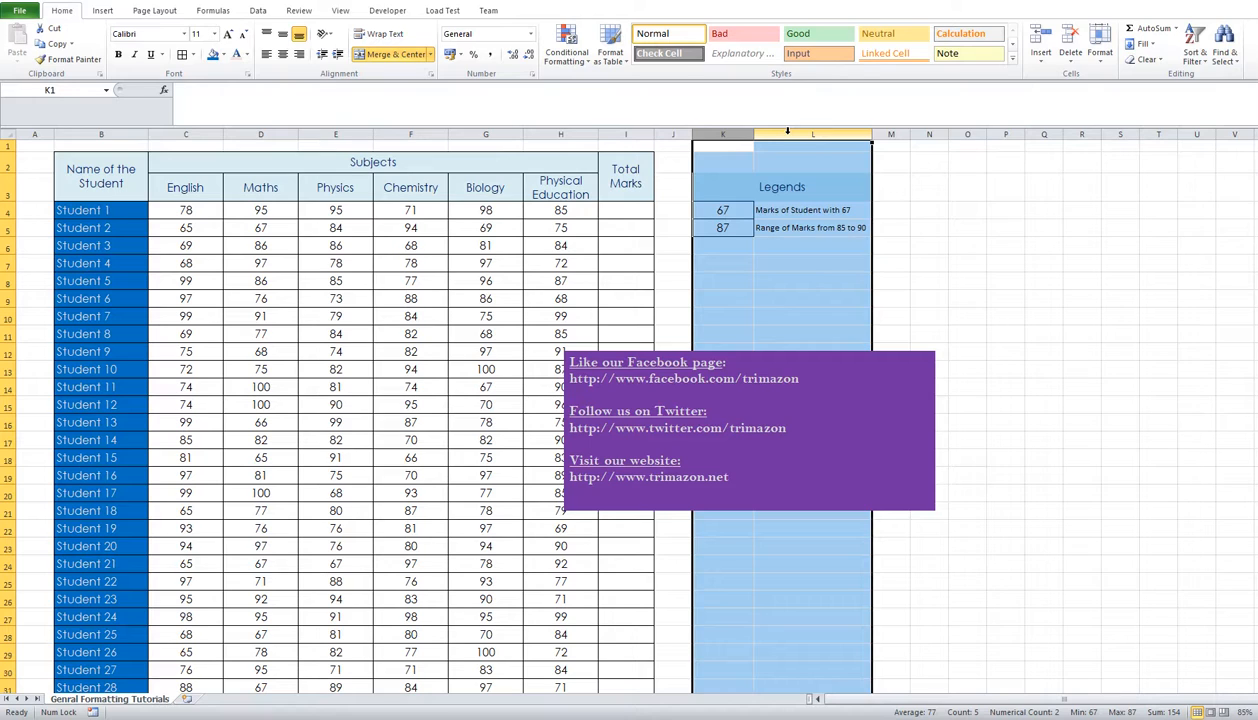
pyautogui.rightClick(787, 133)
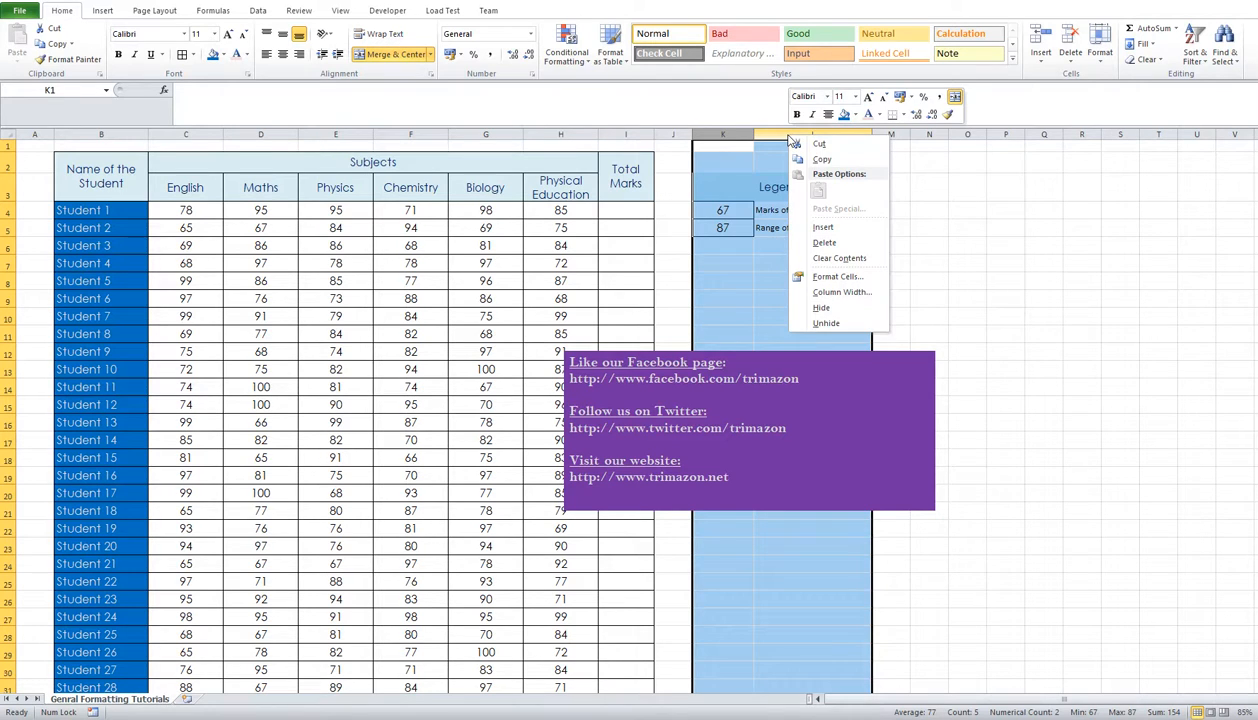
pyautogui.click(818, 243)
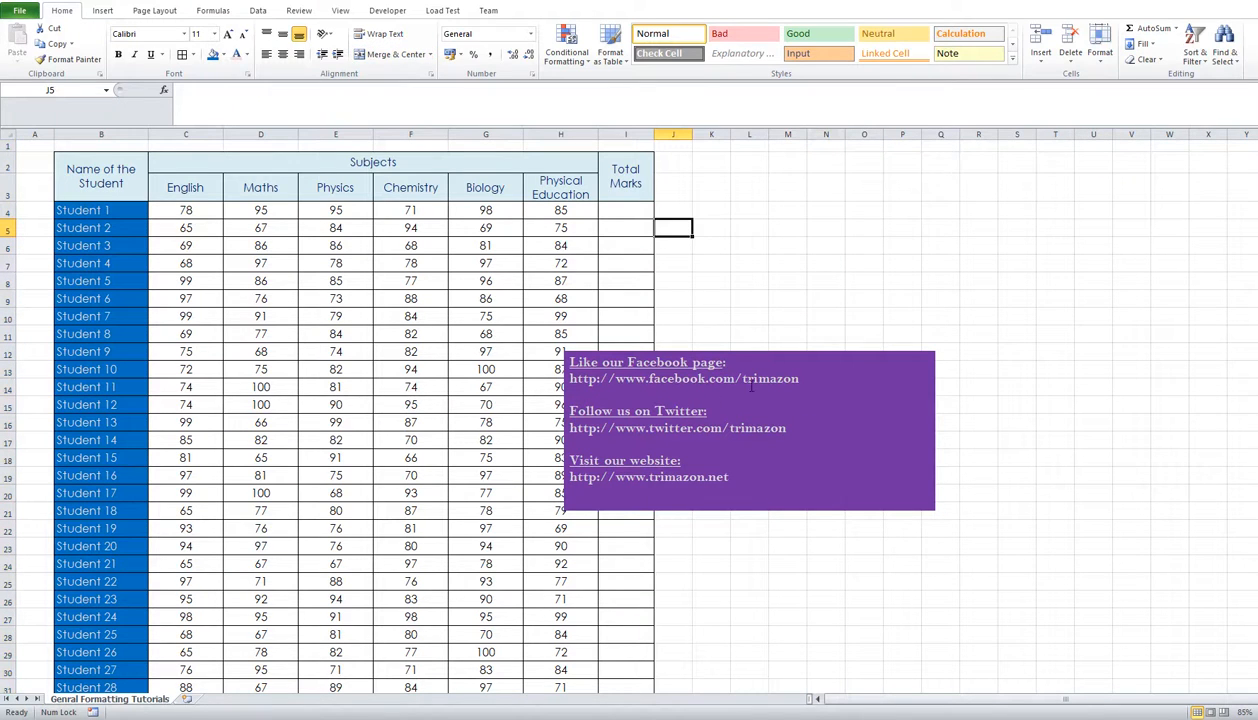
# Move the purple social media text box clear of the marks table so that it starts near column L.
pyautogui.click(757, 355)
pyautogui.moveTo(757, 354); pyautogui.dragTo(957, 353)
pyautogui.click(947, 561)
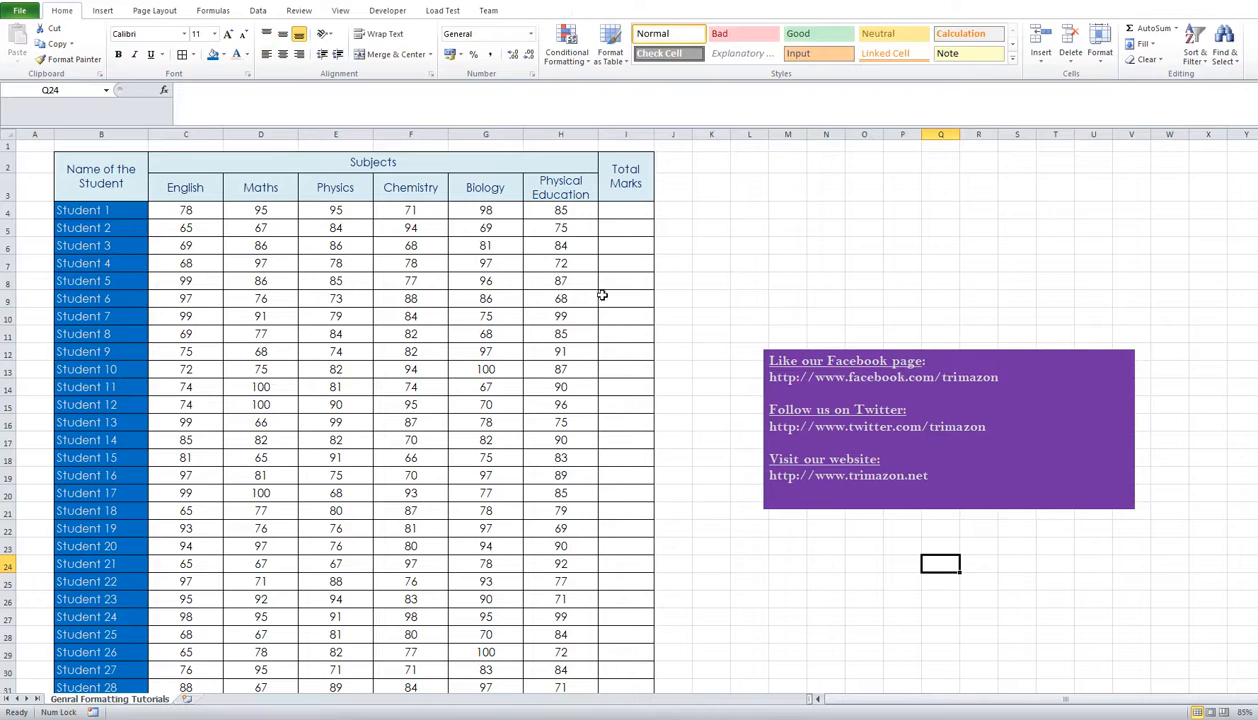
pyautogui.click(719, 381)
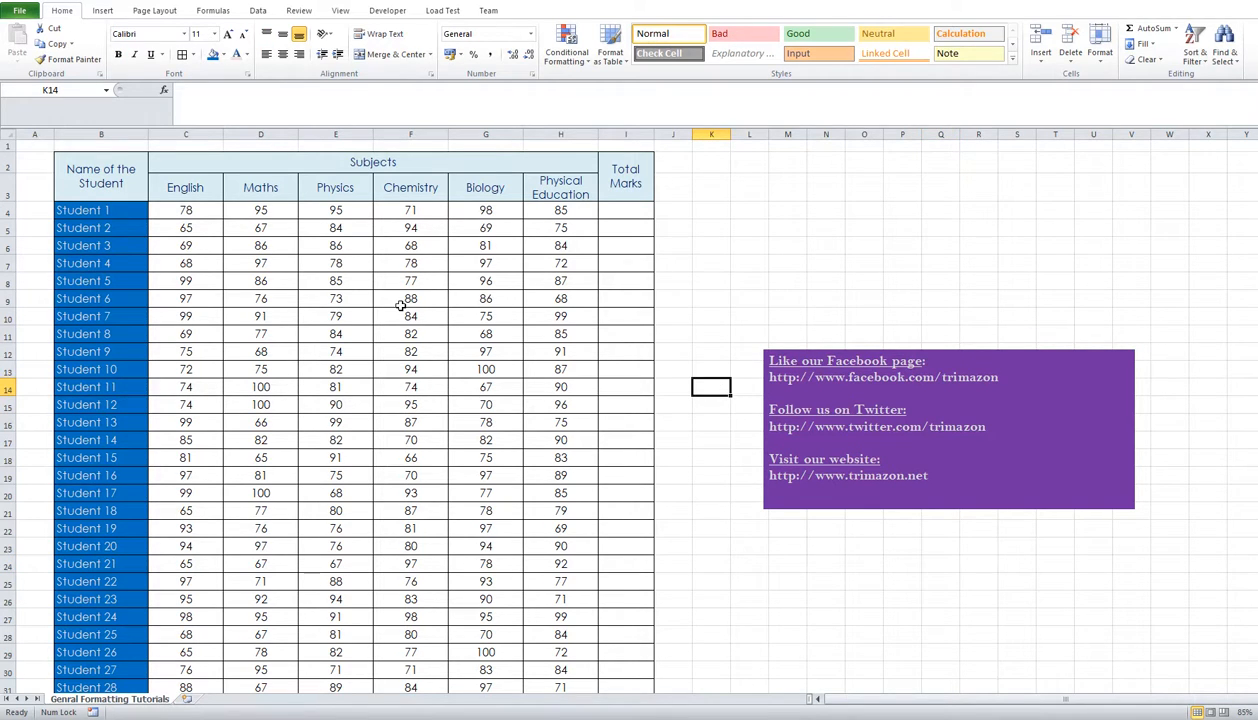
pyautogui.click(419, 228)
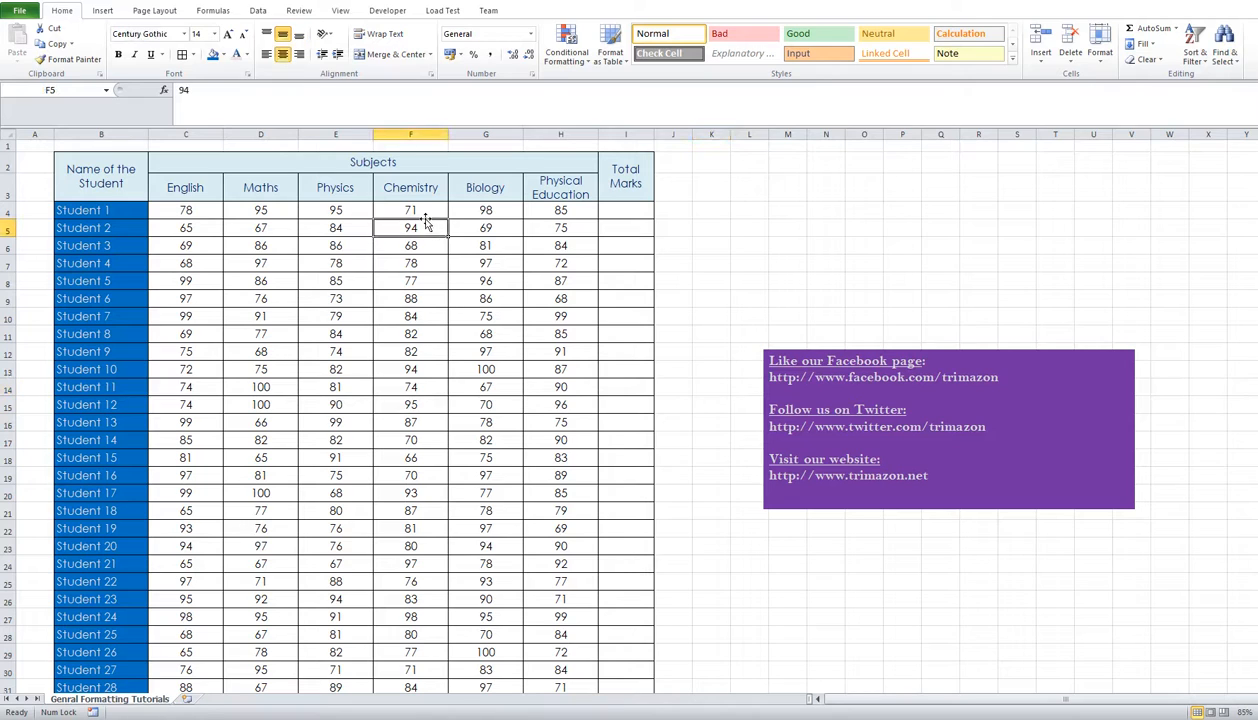
pyautogui.click(425, 205)
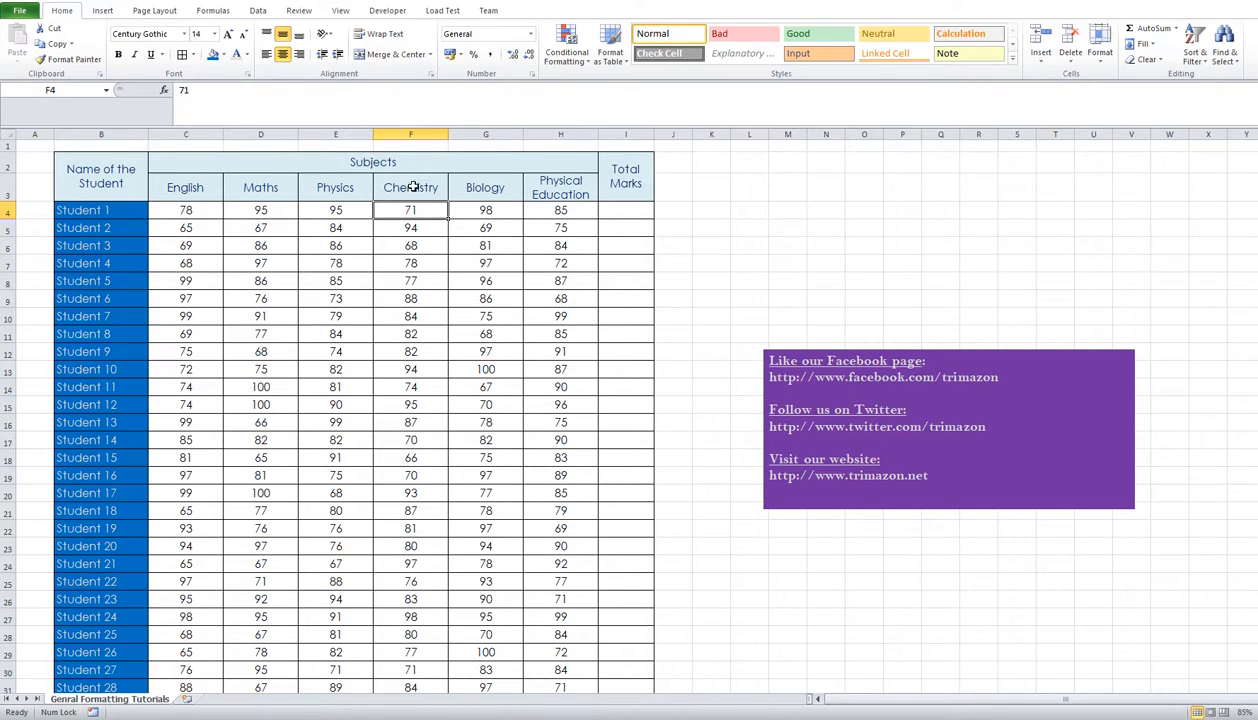
pyautogui.click(413, 187)
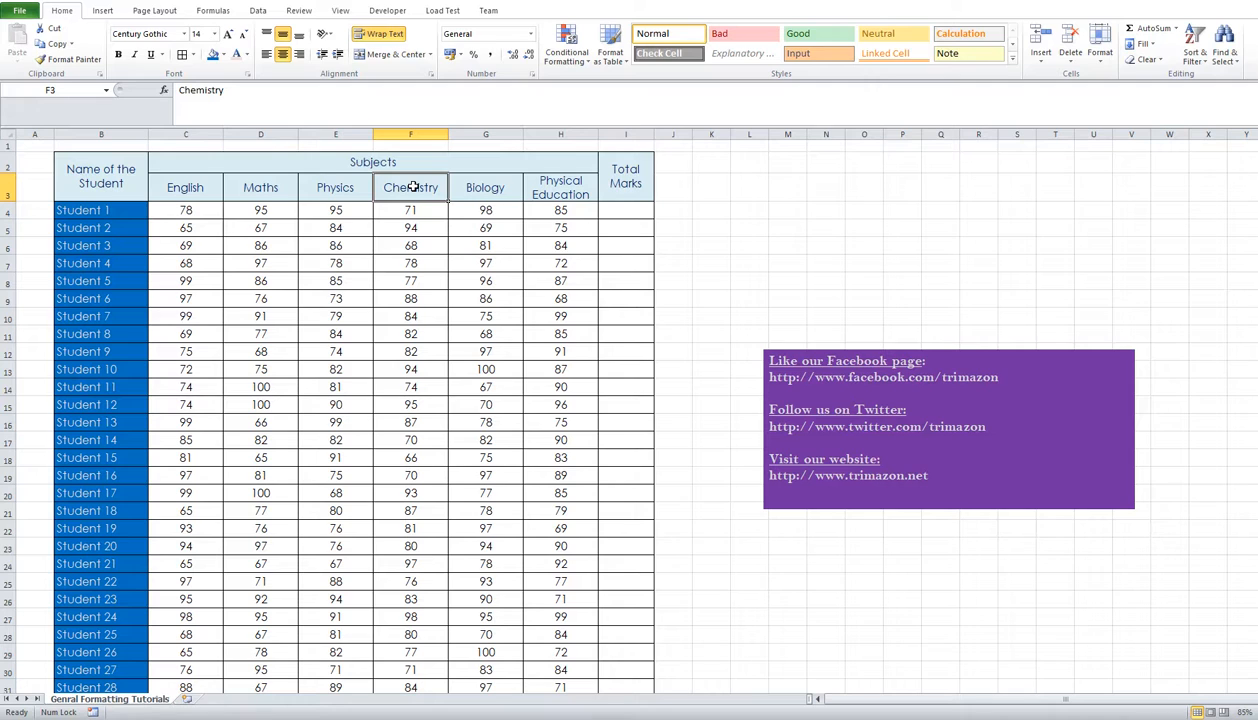
pyautogui.click(414, 134)
pyautogui.rightClick(418, 135)
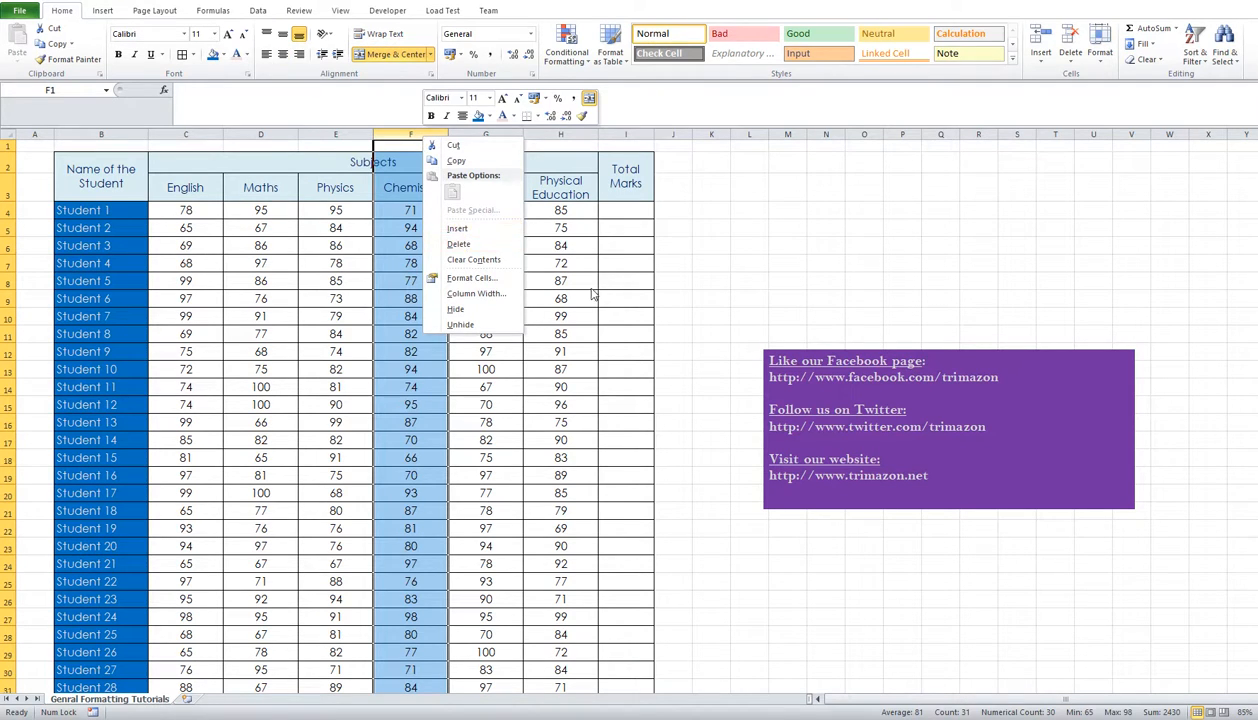
pyautogui.press('Escape')
# Try to insert blank cells at the Chemistry range from its header in F3 to F33, shifting the existing cells right.
pyautogui.click(414, 211)
pyautogui.click(418, 195)
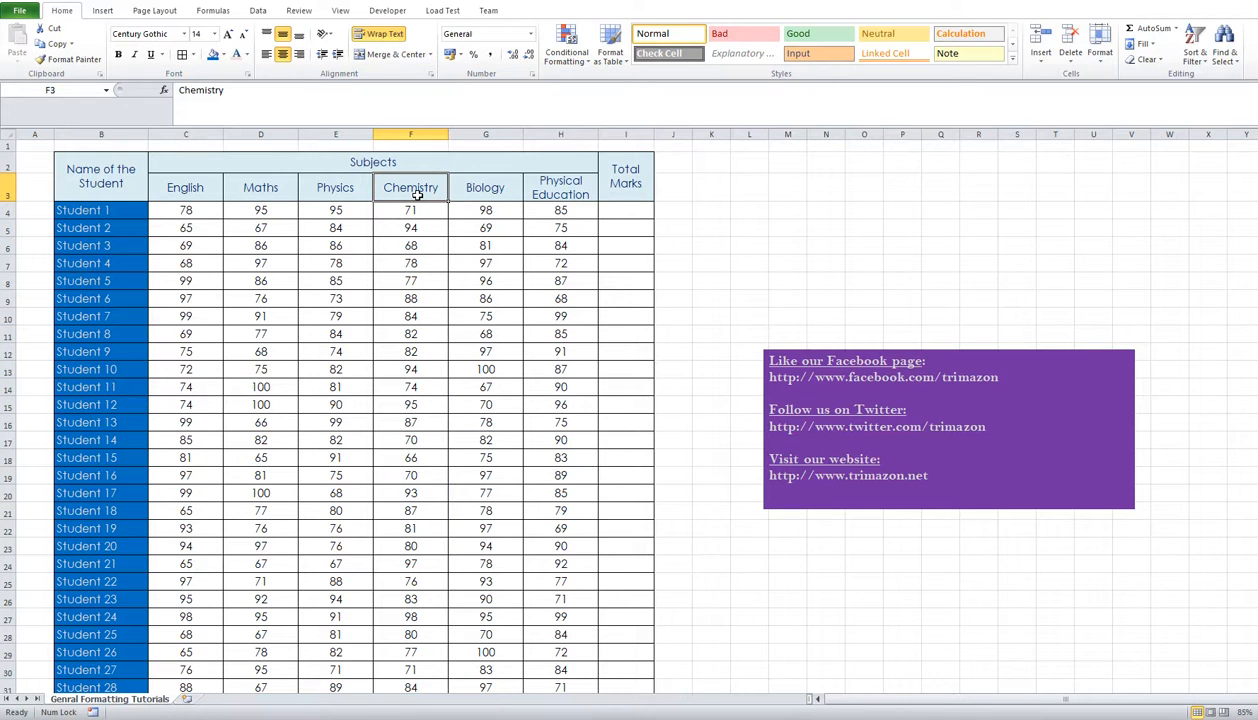
pyautogui.hotkey('ctrl', 'shift', 'Down')
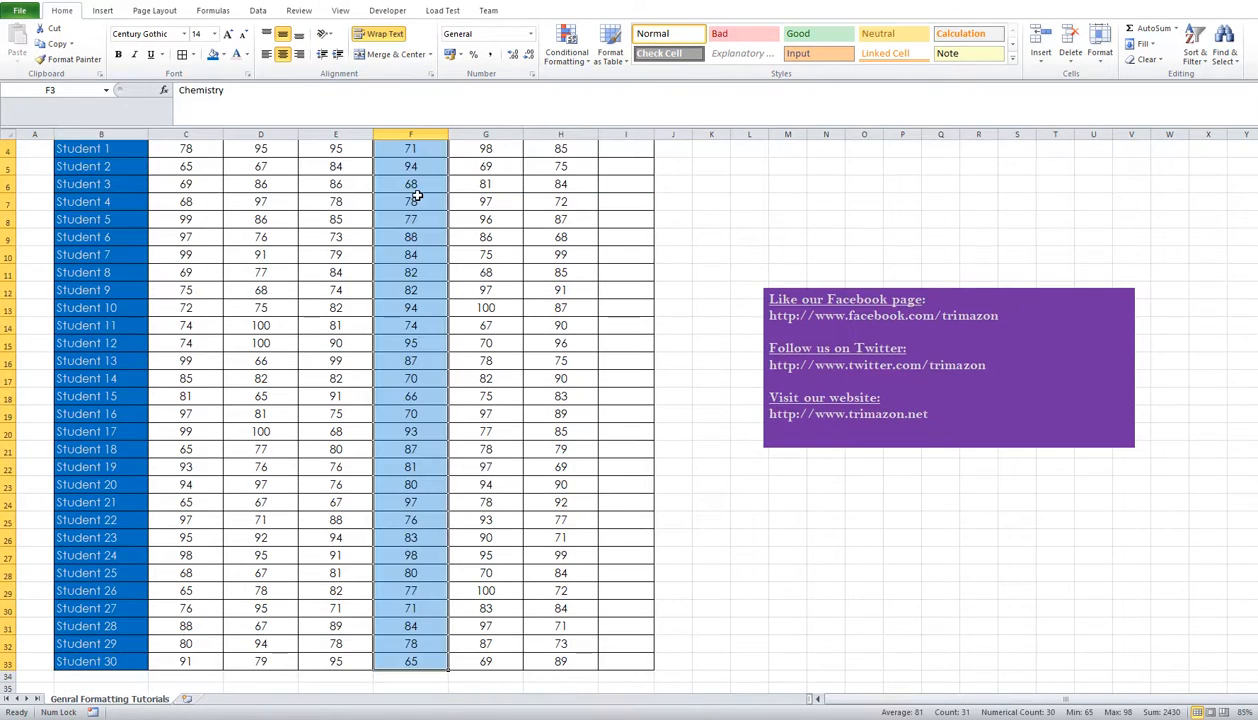
pyautogui.scroll(1, 418, 195)
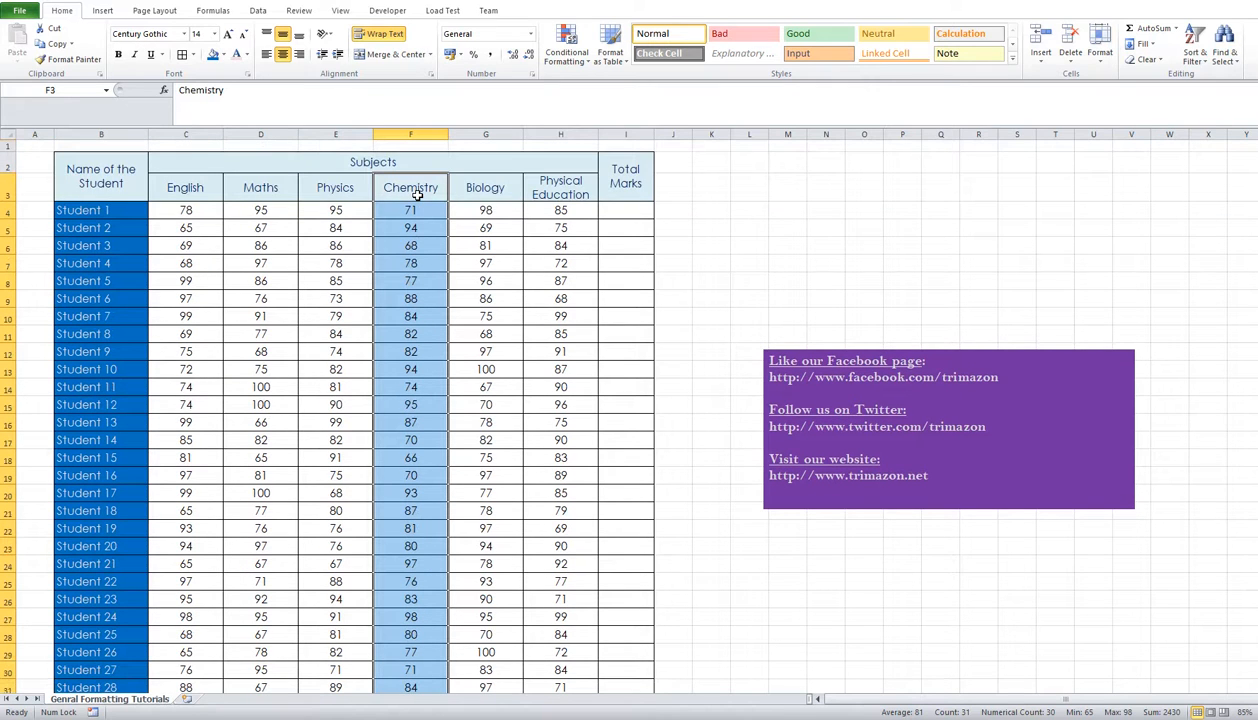
pyautogui.rightClick(418, 195)
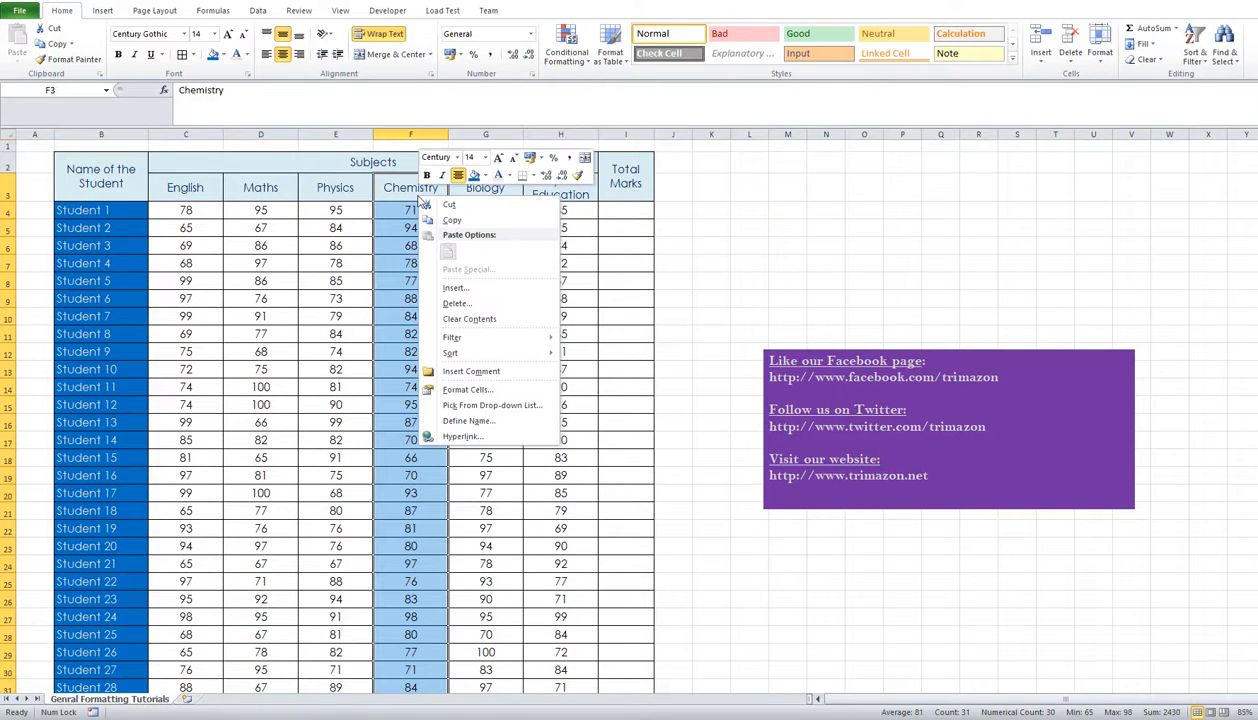
pyautogui.click(465, 290)
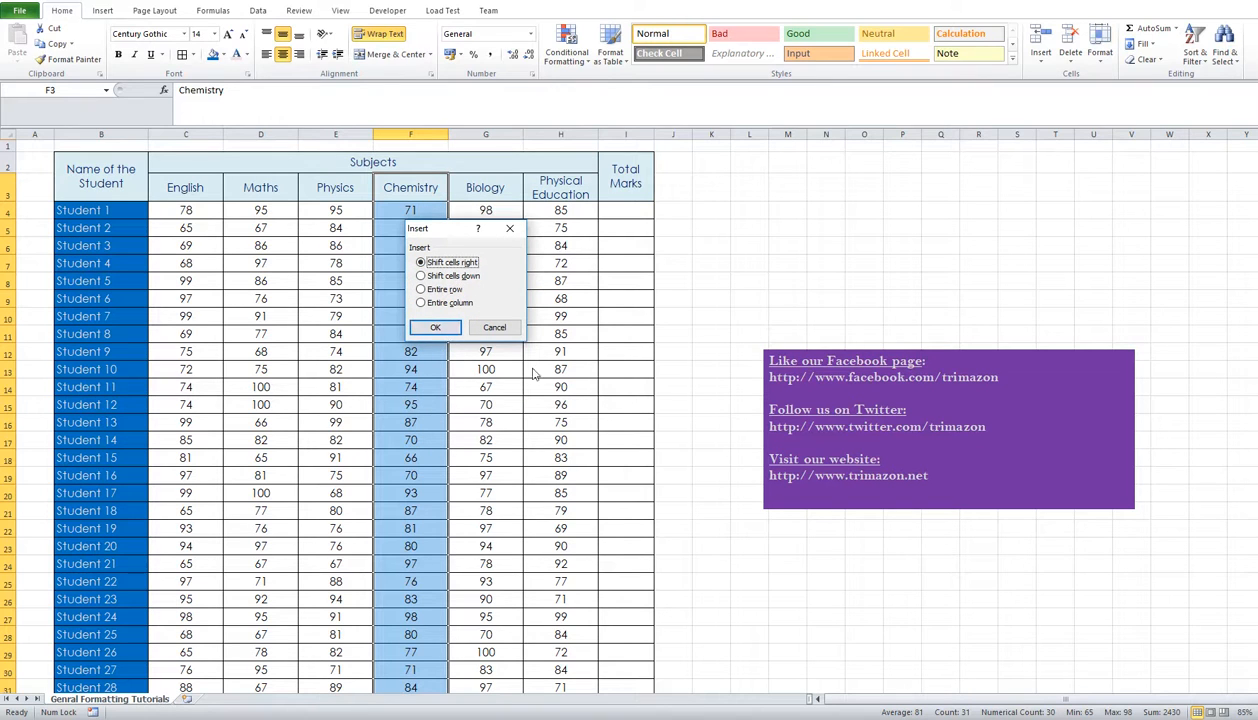
pyautogui.click(443, 328)
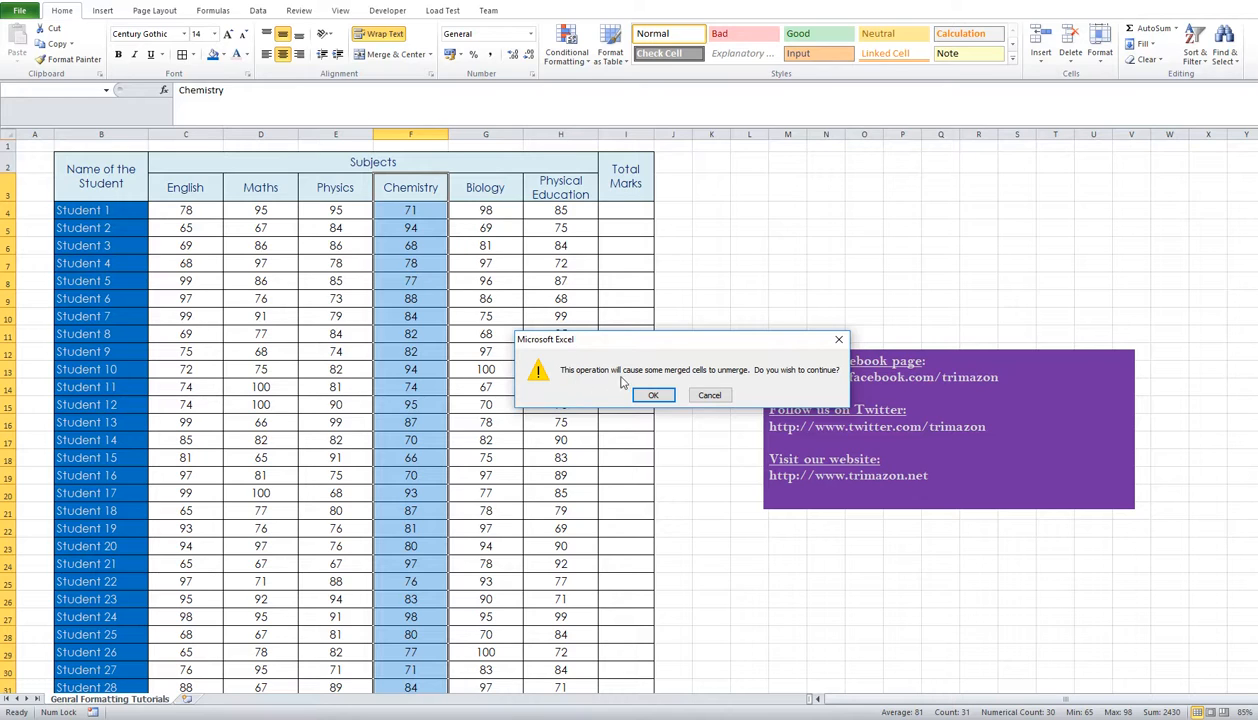
pyautogui.click(710, 395)
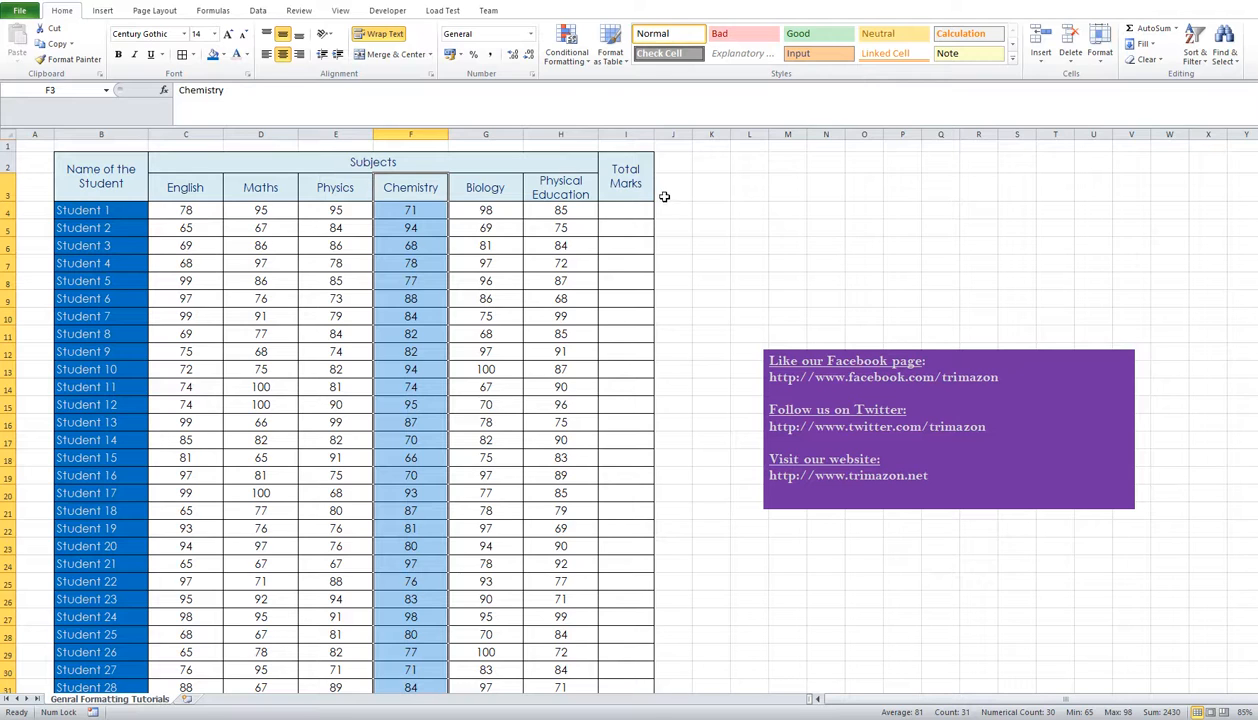
pyautogui.click(406, 185)
pyautogui.moveTo(420, 188); pyautogui.dragTo(564, 662)
pyautogui.scroll(1, 568, 602)
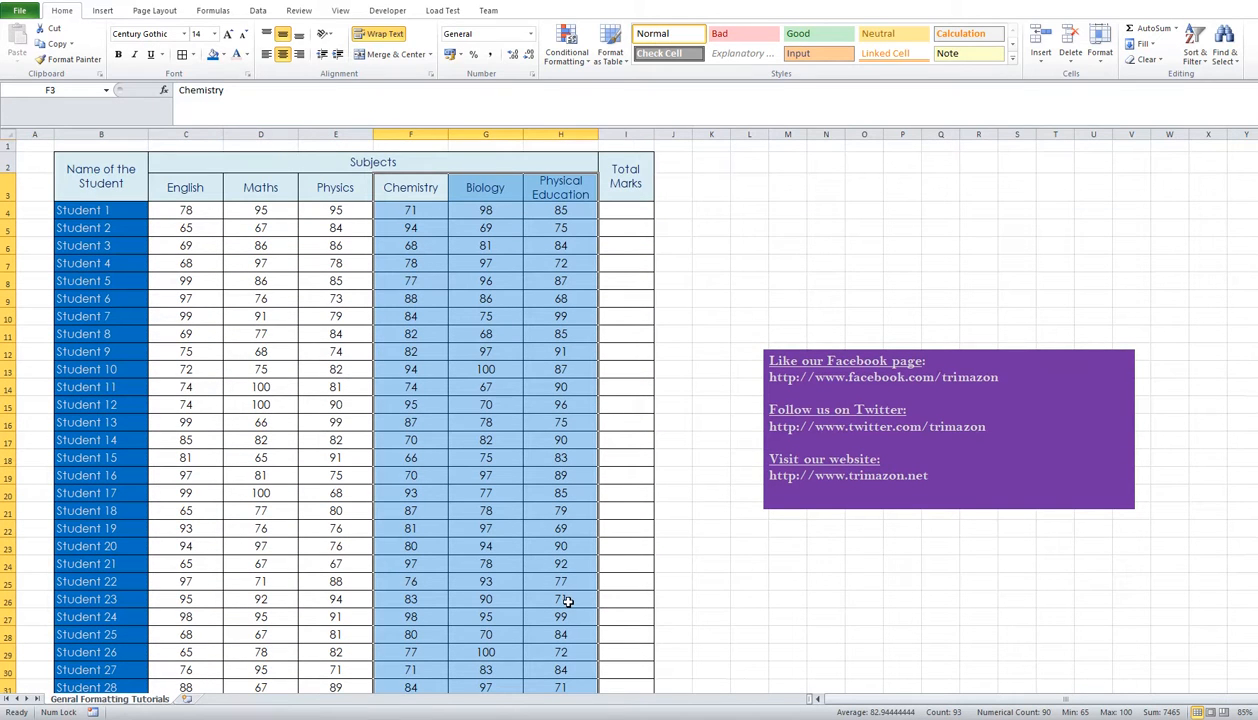
pyautogui.click(631, 182)
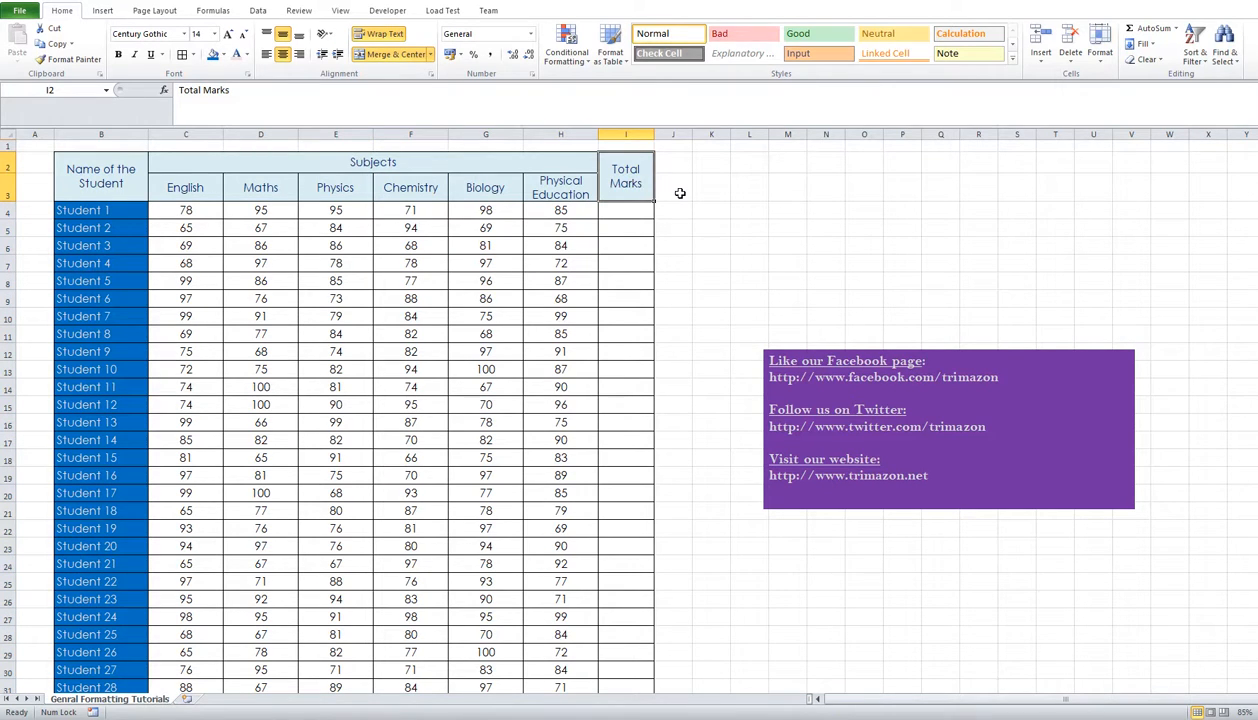
pyautogui.click(741, 190)
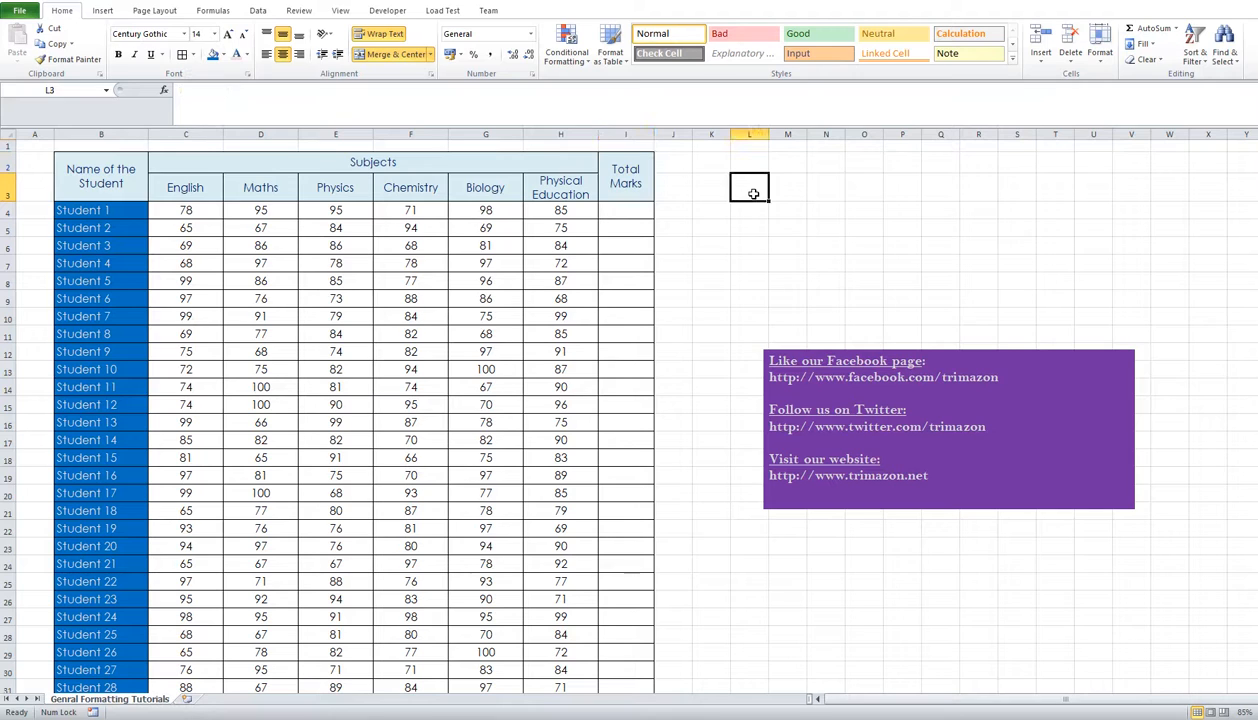
pyautogui.click(625, 193)
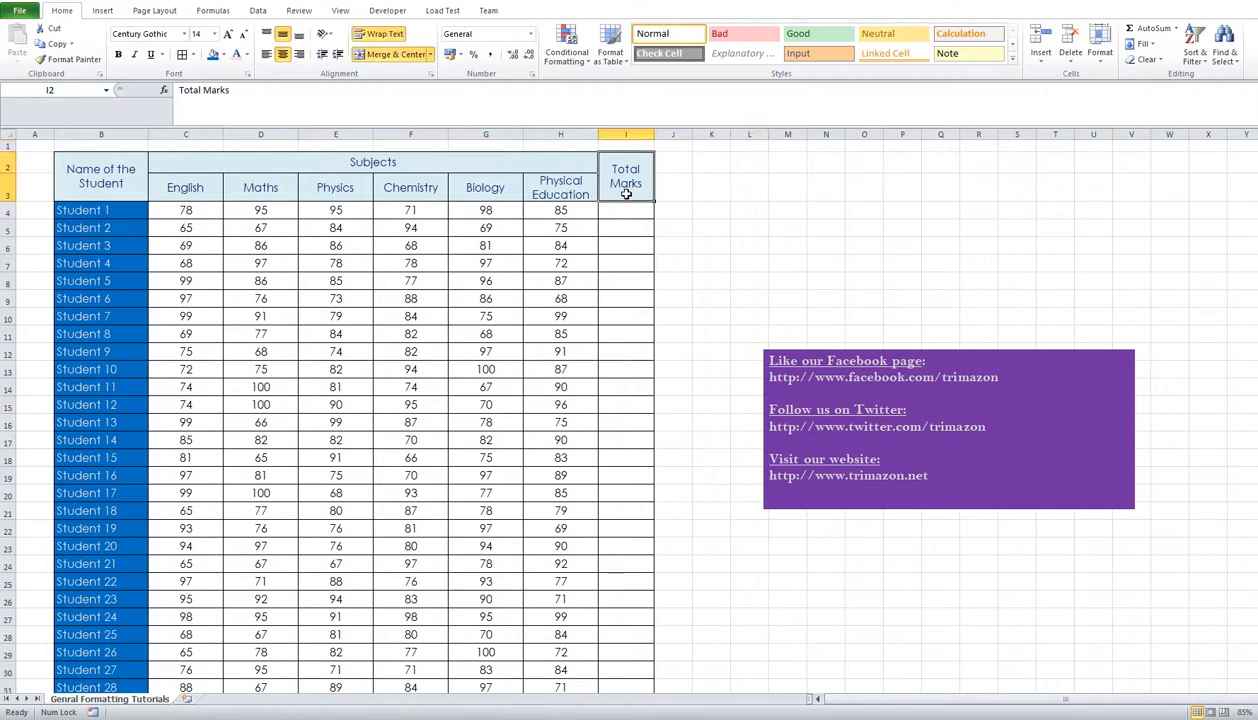
pyautogui.click(419, 190)
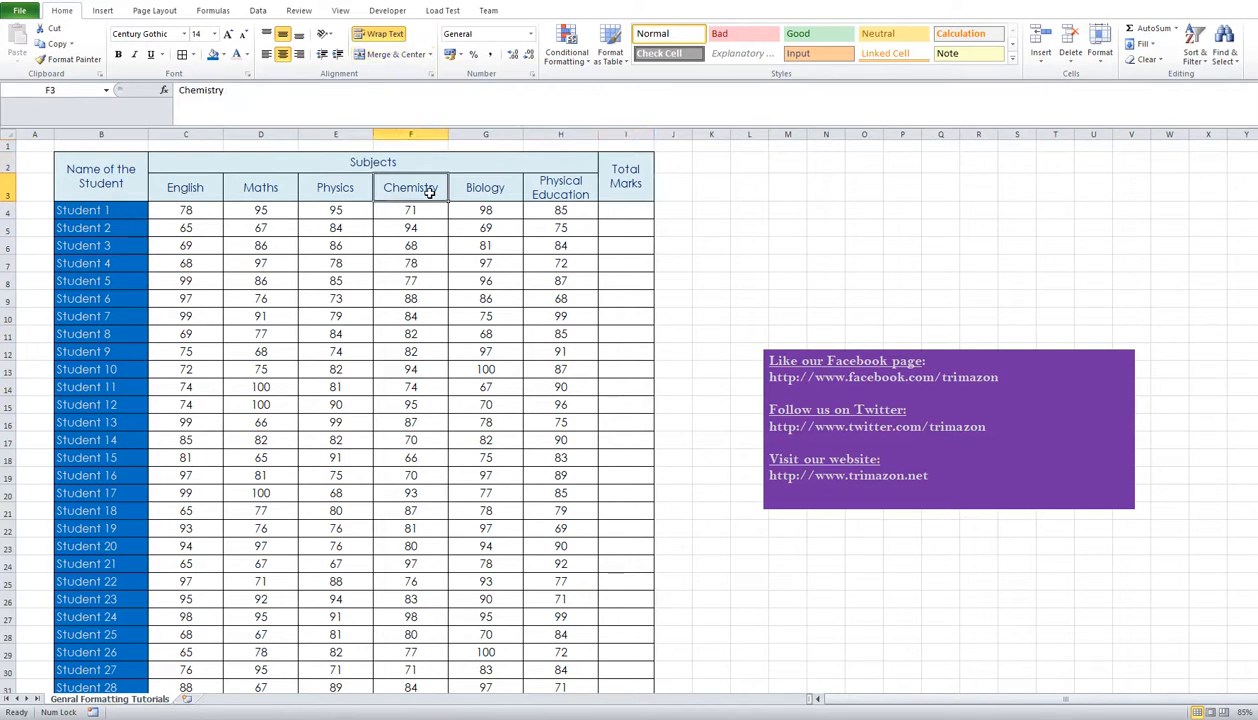
# Insert a blank column between the Physics and Chemistry columns.
pyautogui.rightClick(414, 131)
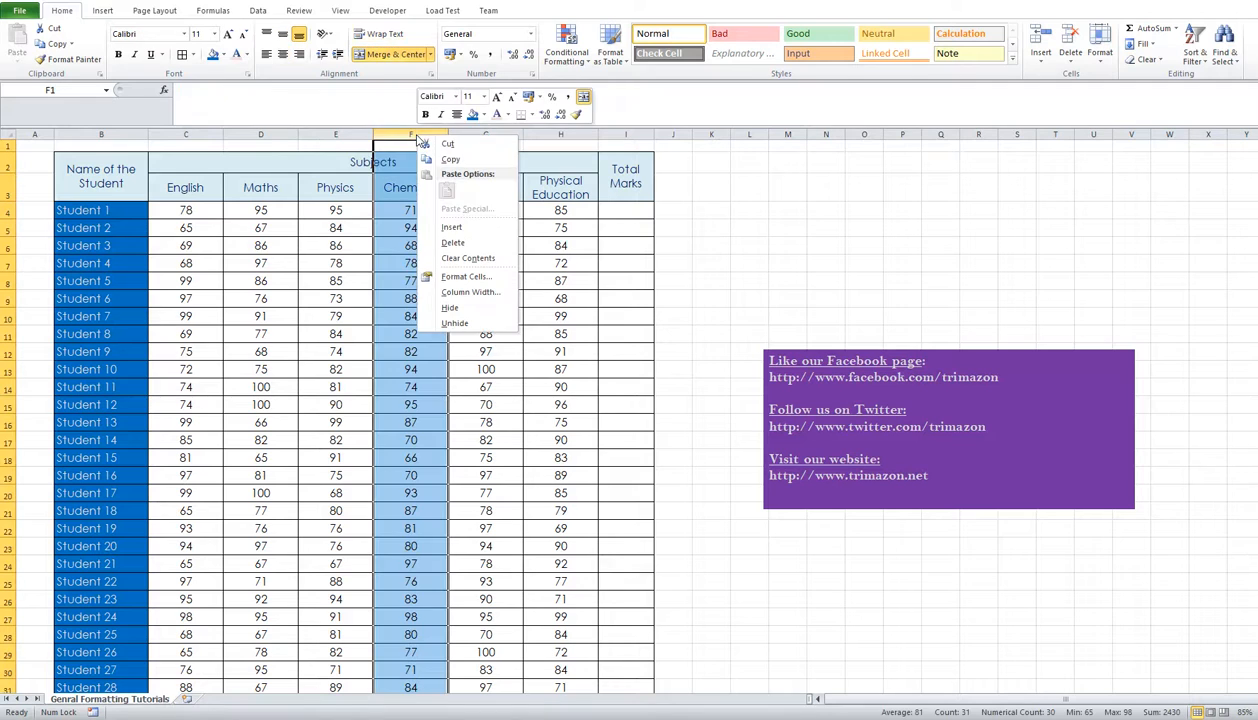
pyautogui.click(445, 224)
pyautogui.click(500, 240)
pyautogui.click(383, 186)
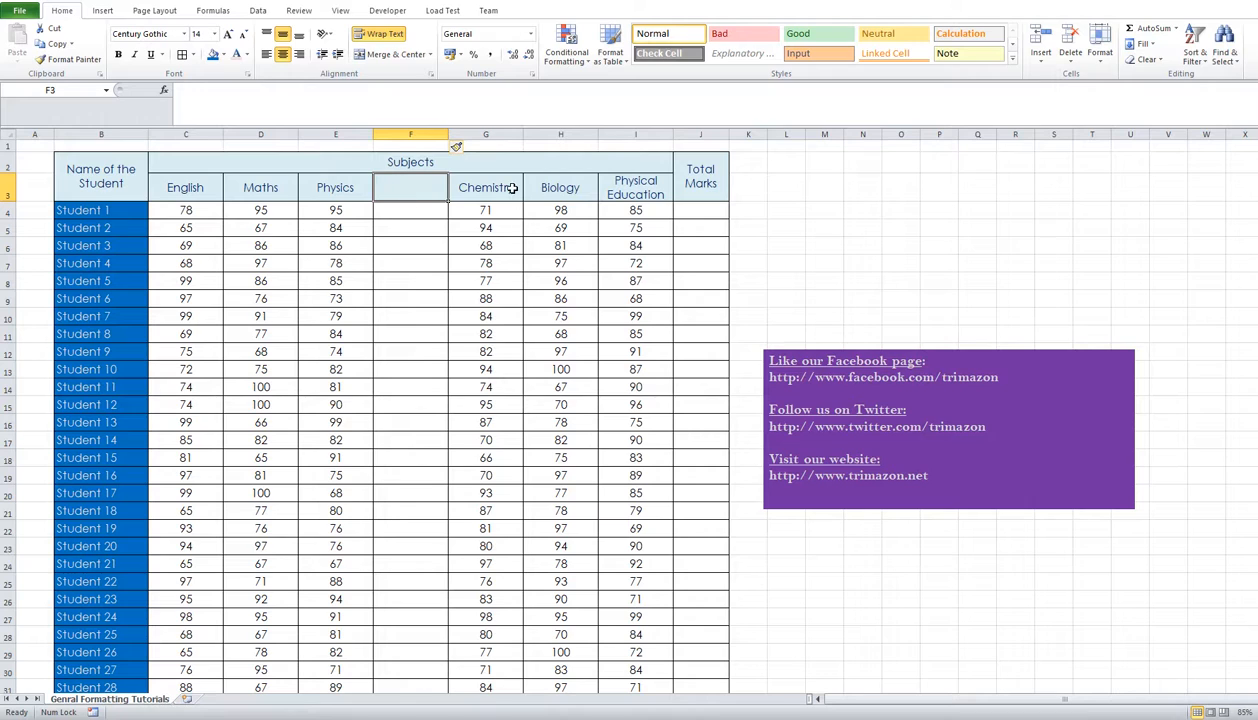
# Try to move the Chemistry and Biology range G3:H33 by cut and paste to start at F3, and undo it.
pyautogui.click(512, 188)
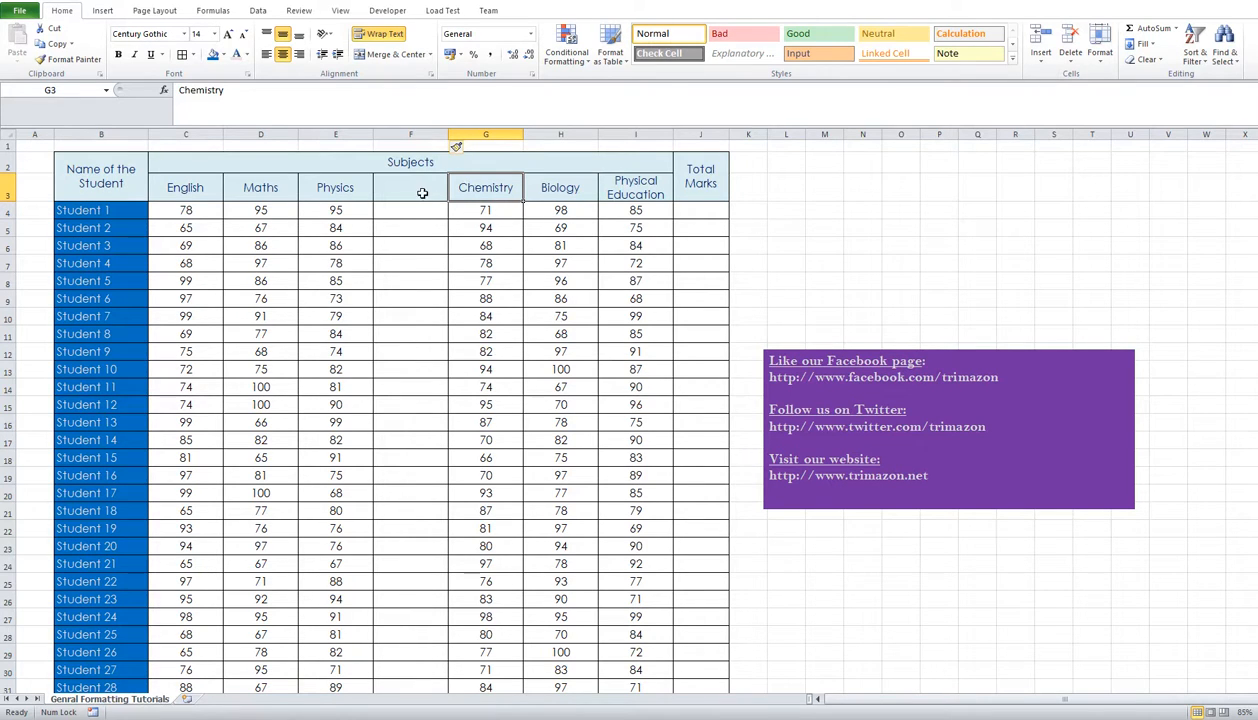
pyautogui.hotkey('shift', 'Right')
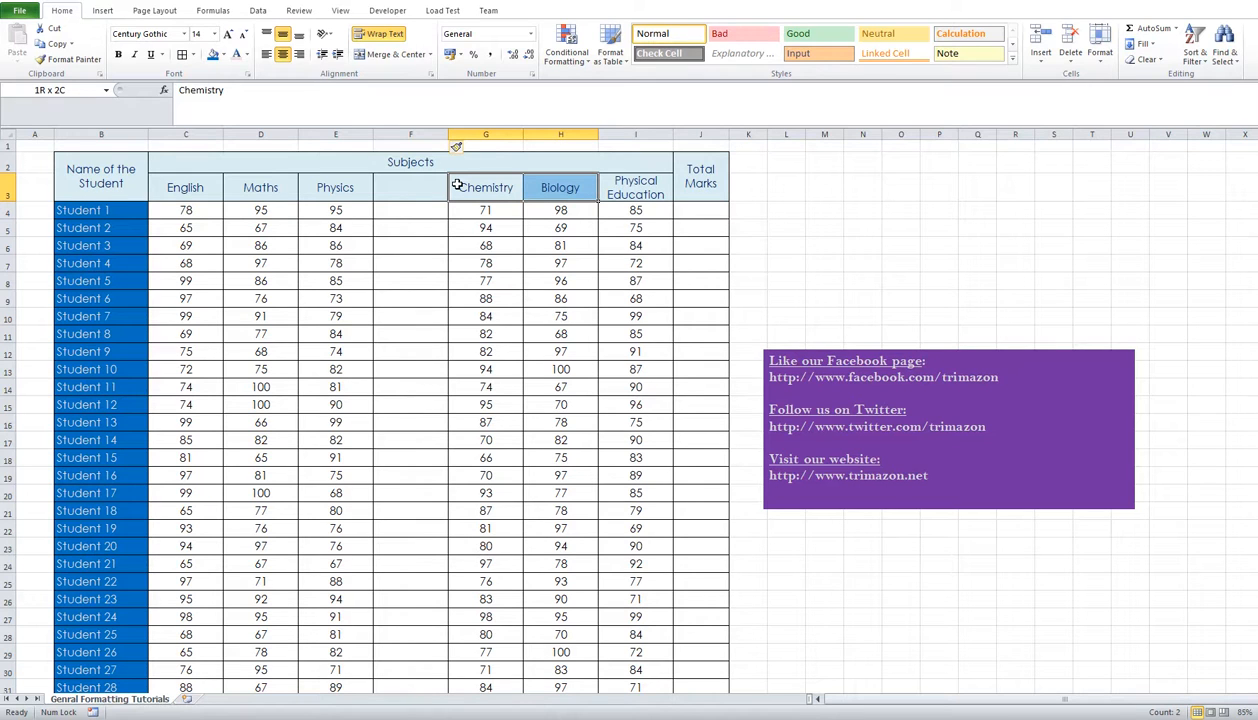
pyautogui.hotkey('ctrl', 'shift', 'Down')
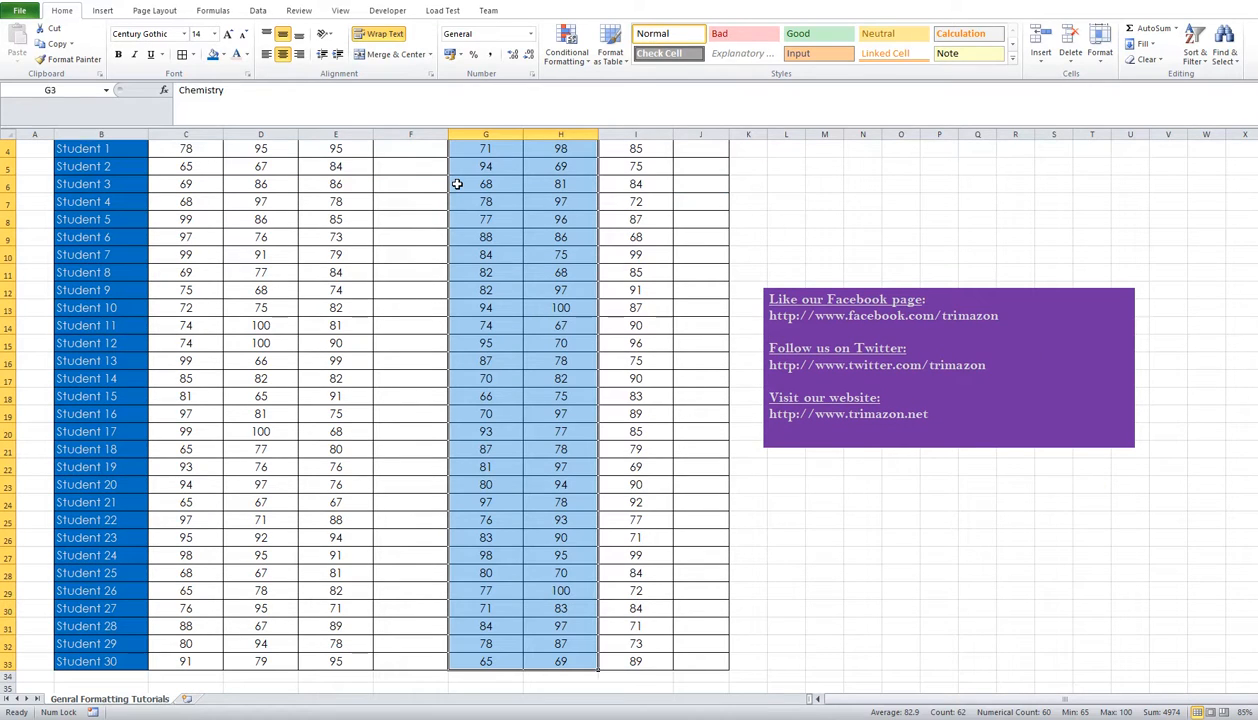
pyautogui.hotkey('ctrl', 'c')
pyautogui.scroll(1, 457, 184)
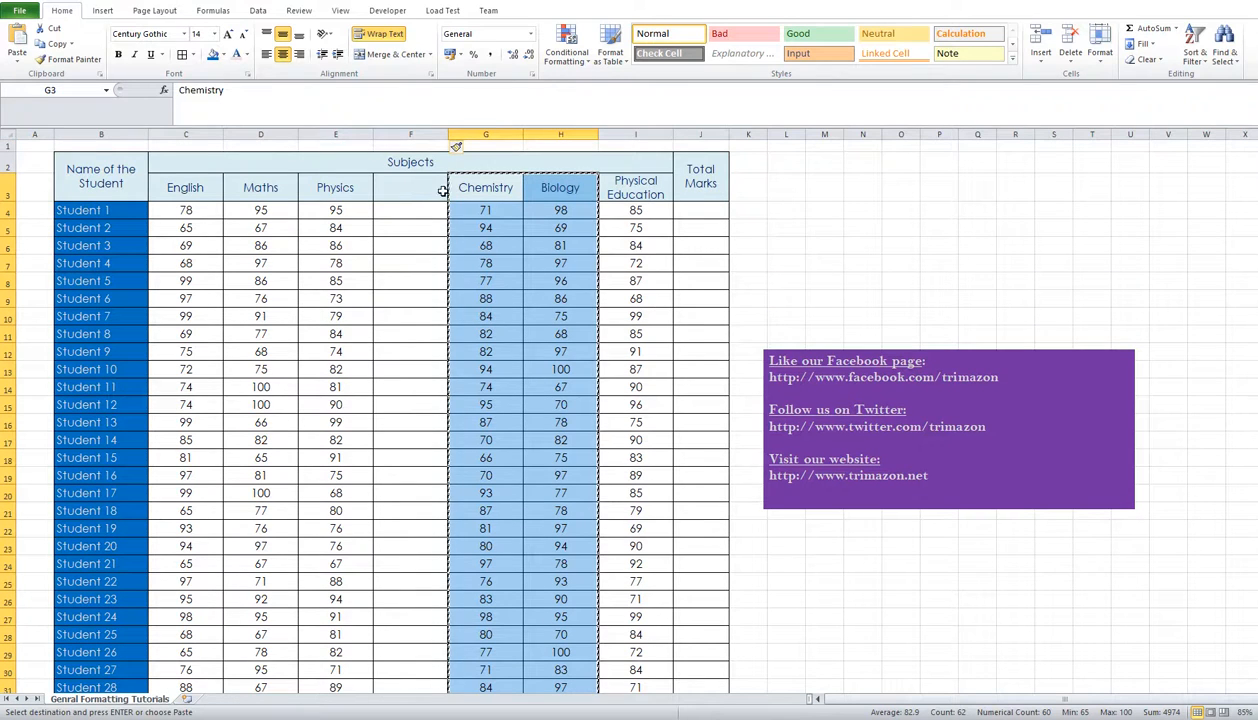
pyautogui.click(430, 194)
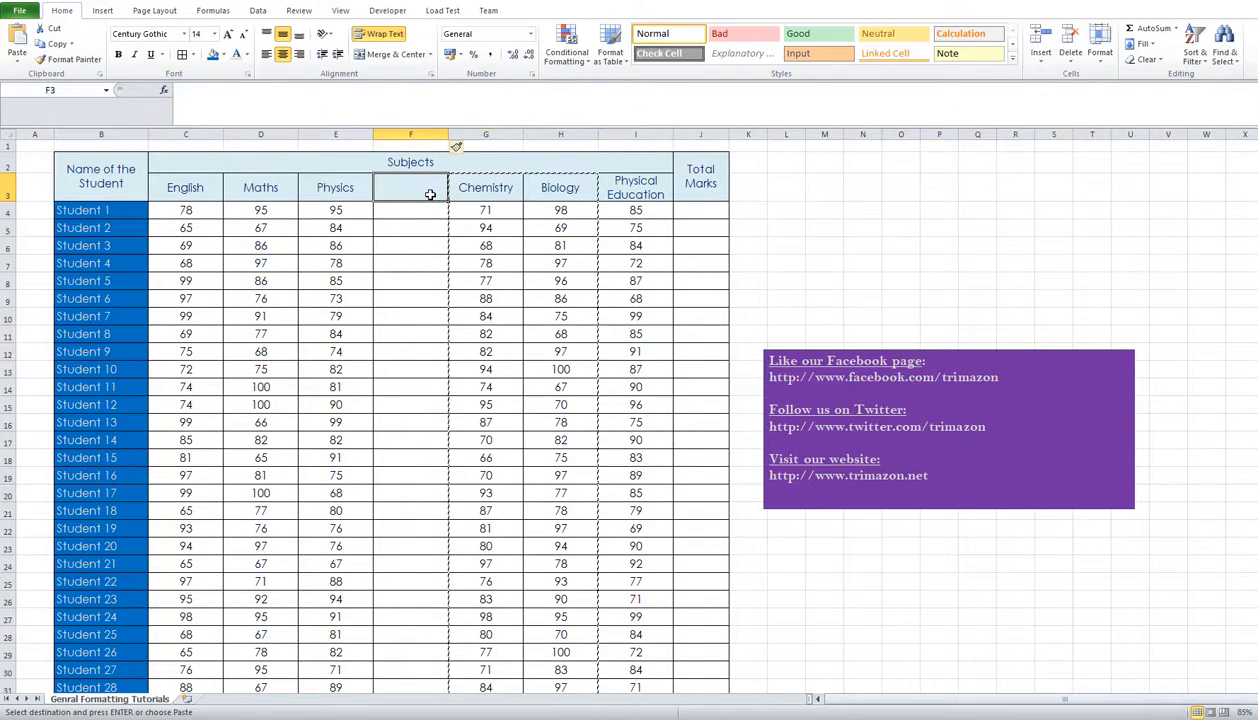
pyautogui.hotkey('ctrl', 'v')
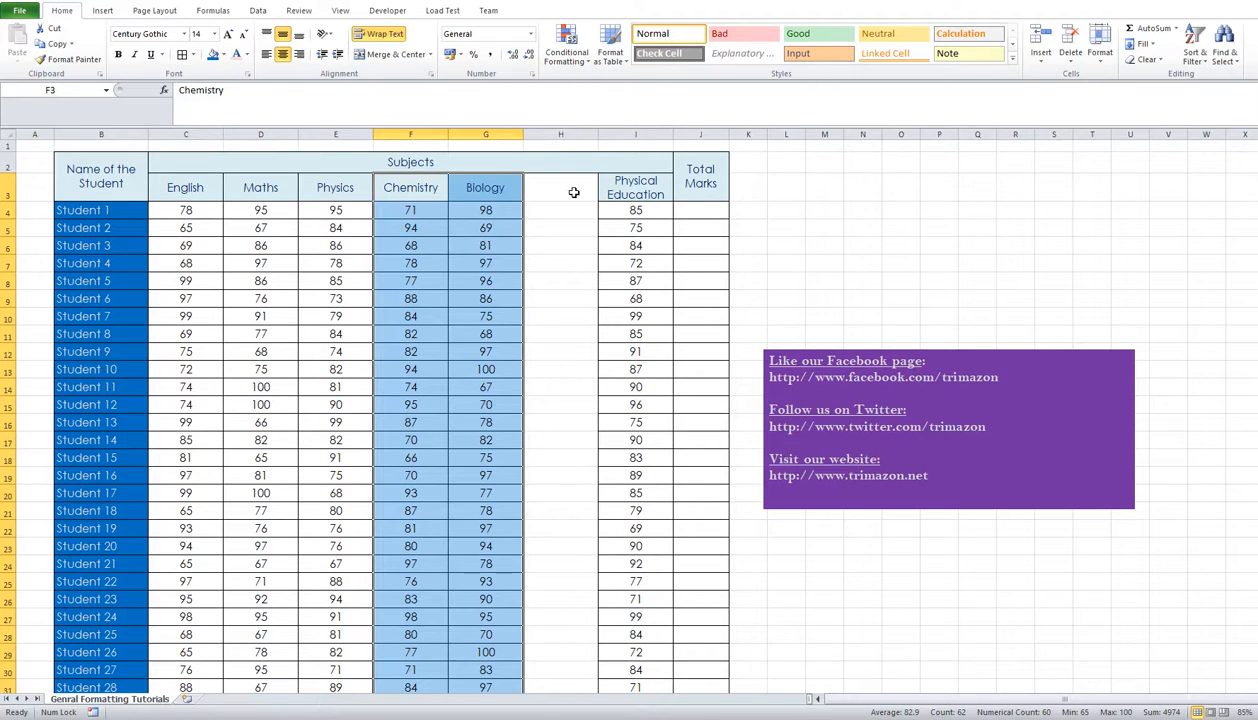
pyautogui.hotkey('ctrl', 'z')
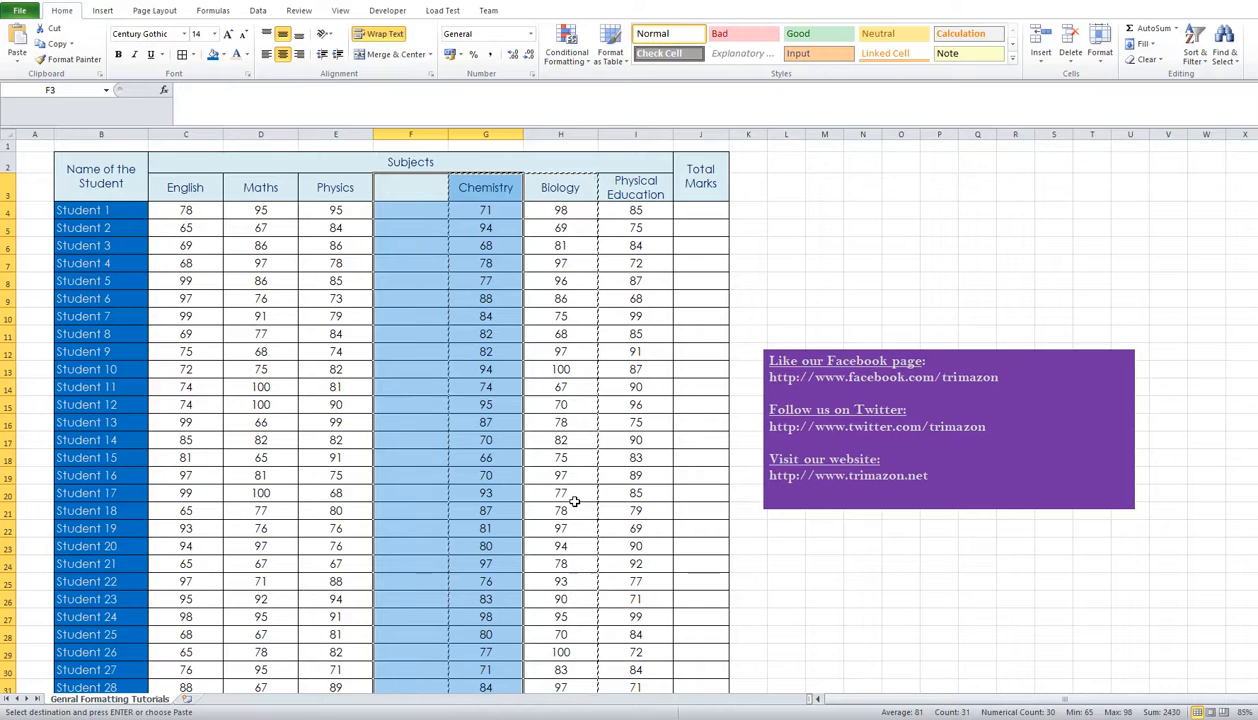
pyautogui.rightClick(424, 201)
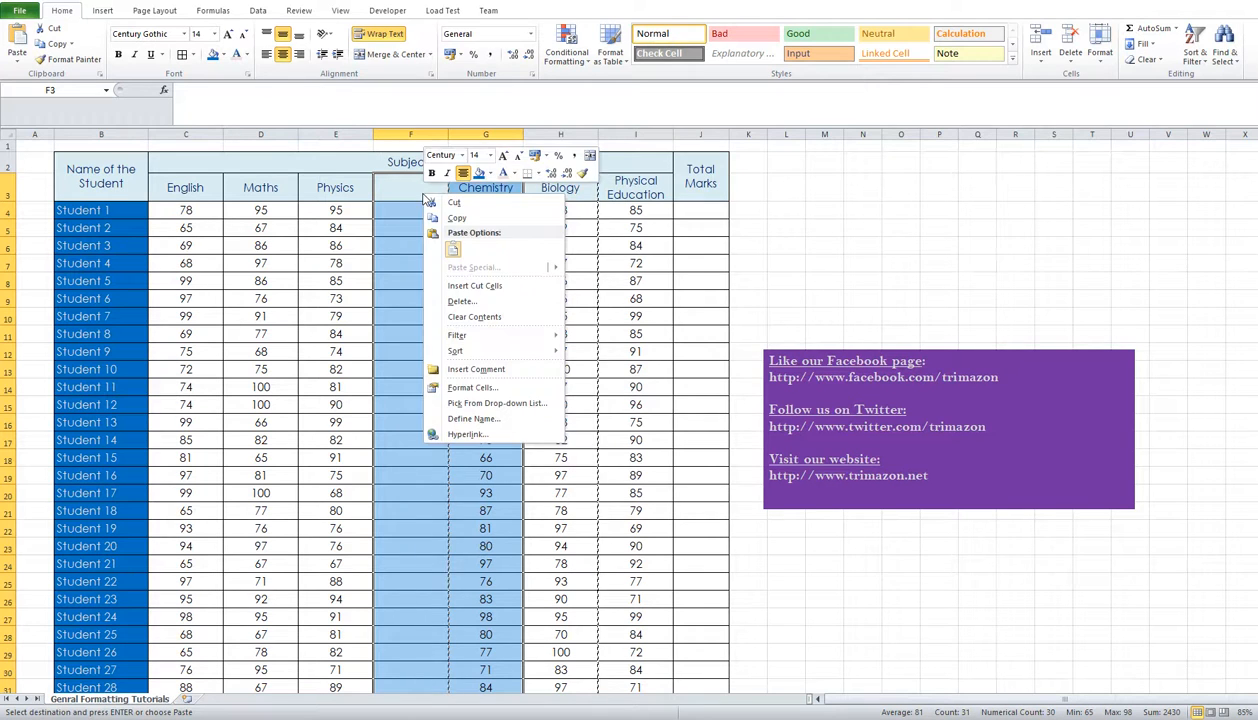
pyautogui.moveTo(486, 259)
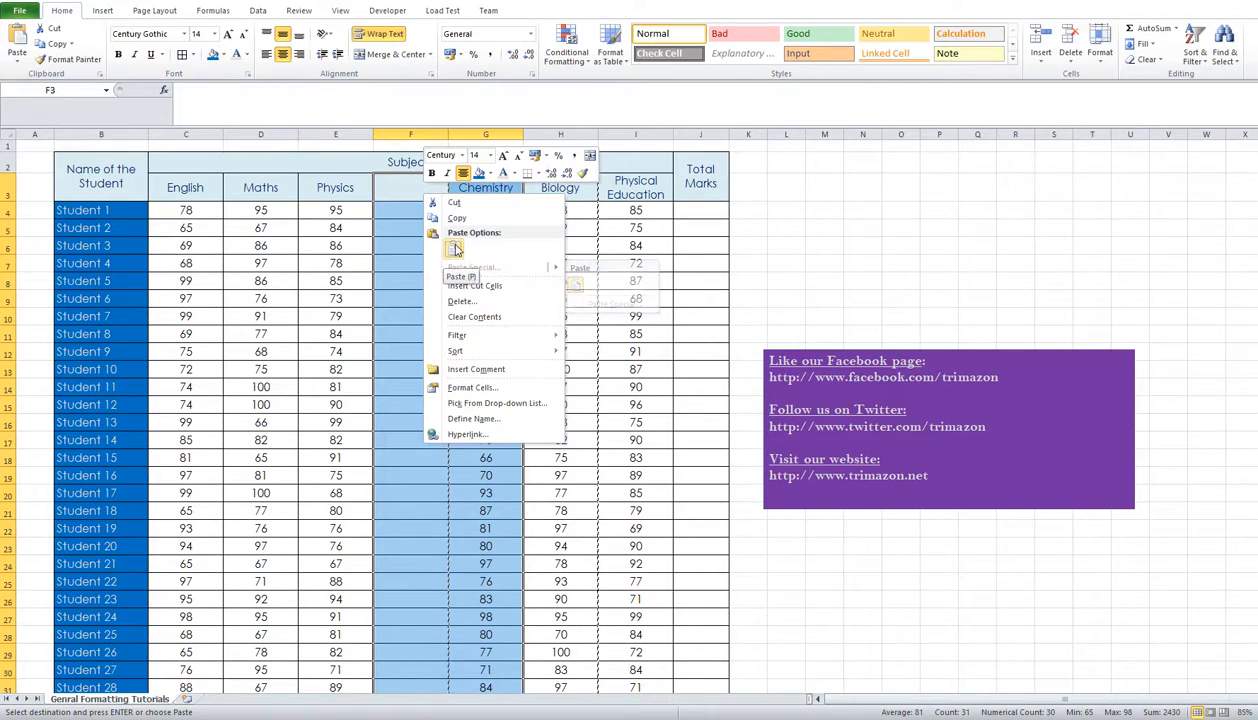
pyautogui.press('Escape')
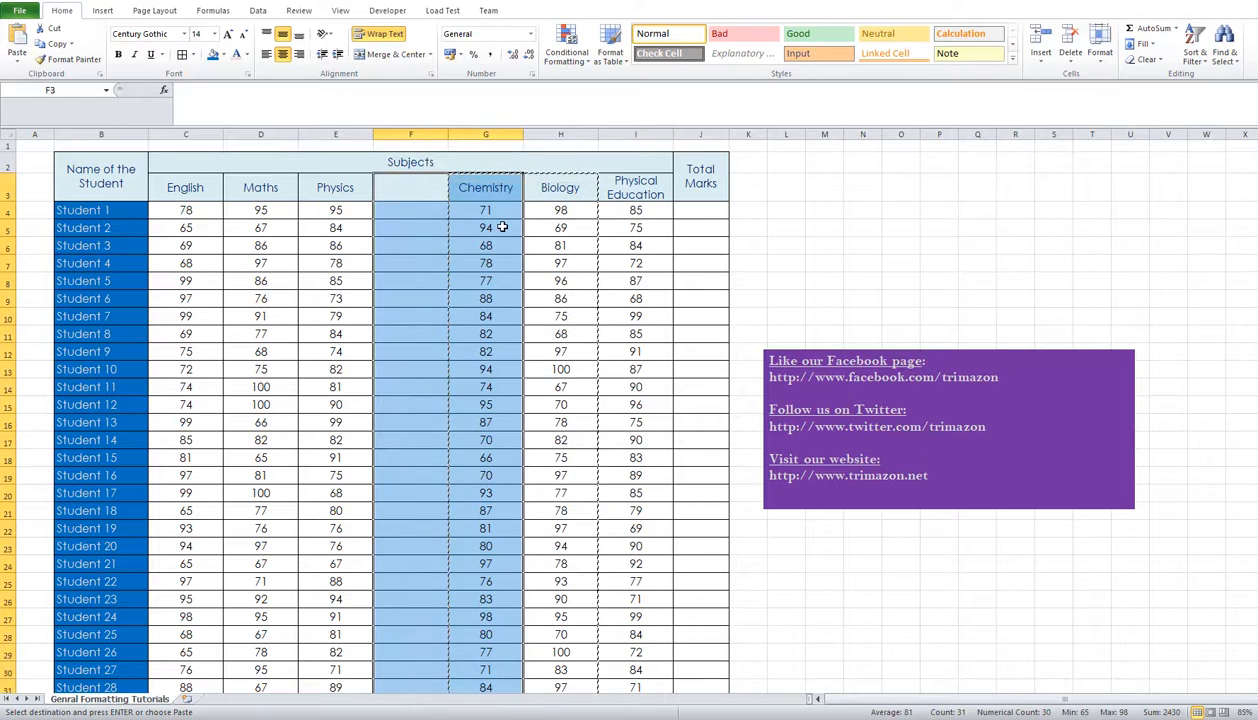
# Copy the Chemistry and Biology range G3:H33, headers included, and paste it starting at F3 in the blank column.
pyautogui.click(500, 190)
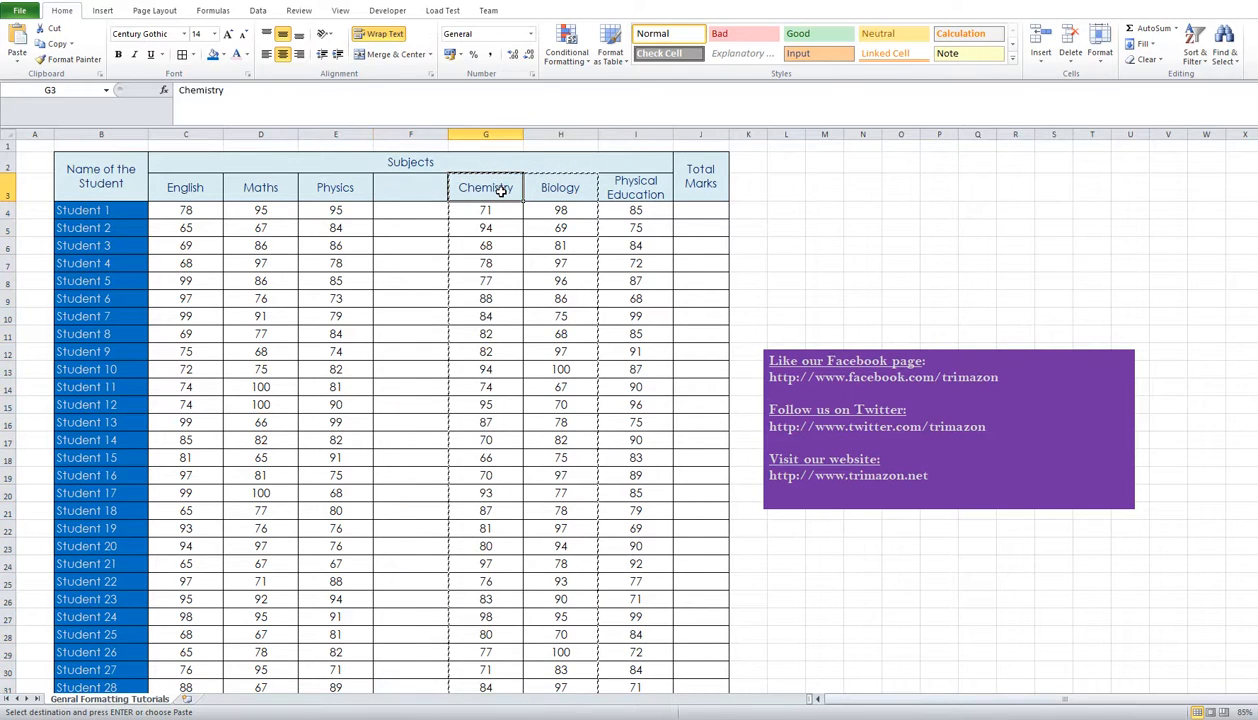
pyautogui.hotkey('shift', 'Right')
pyautogui.hotkey('ctrl', 'shift', 'Down')
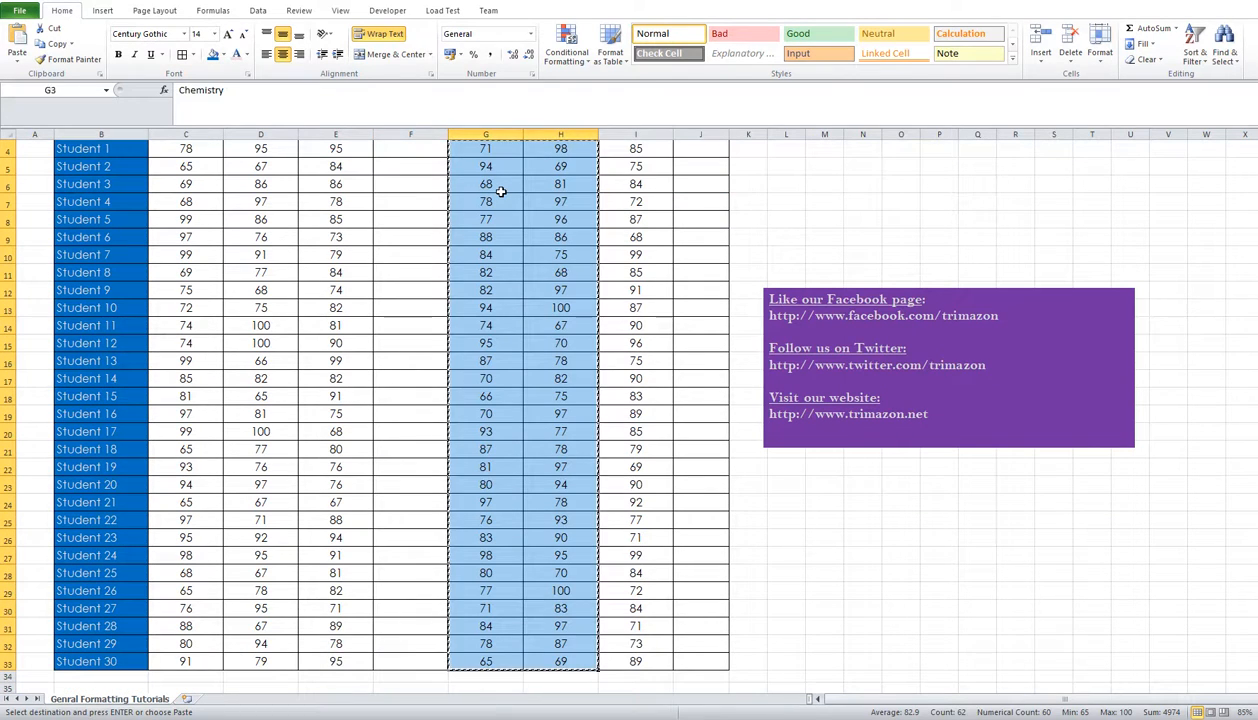
pyautogui.scroll(1, 501, 305)
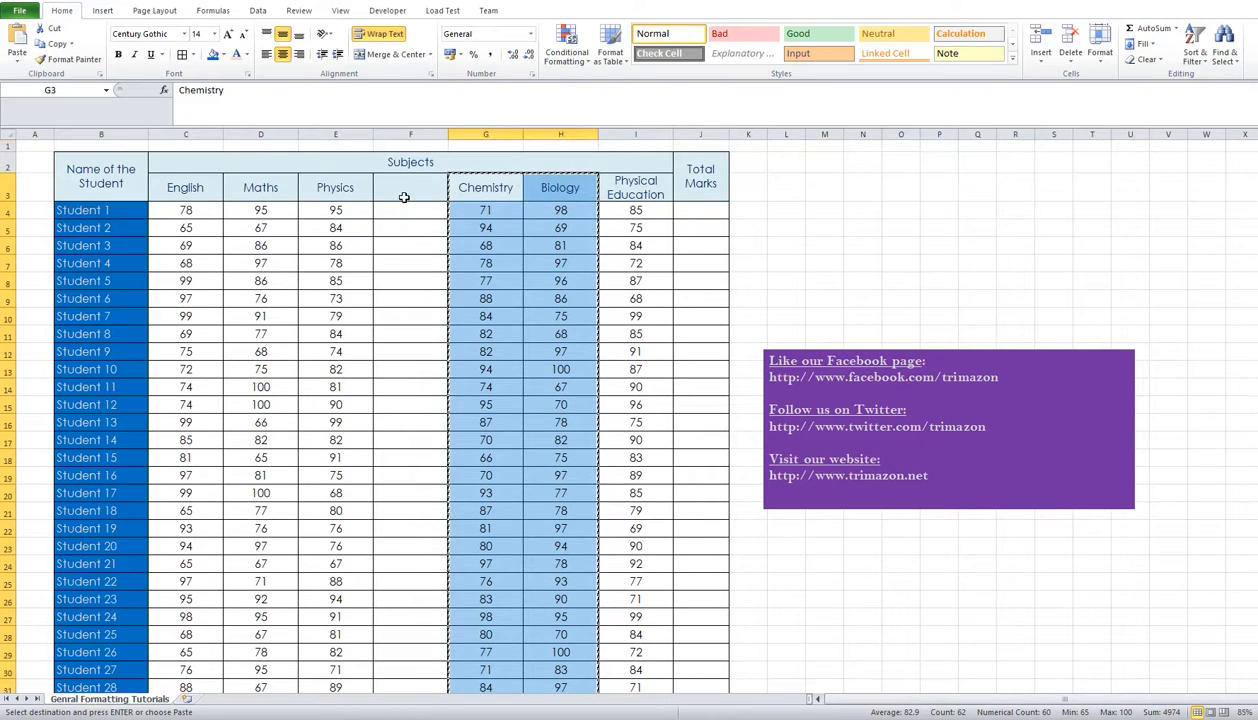
pyautogui.rightClick(405, 203)
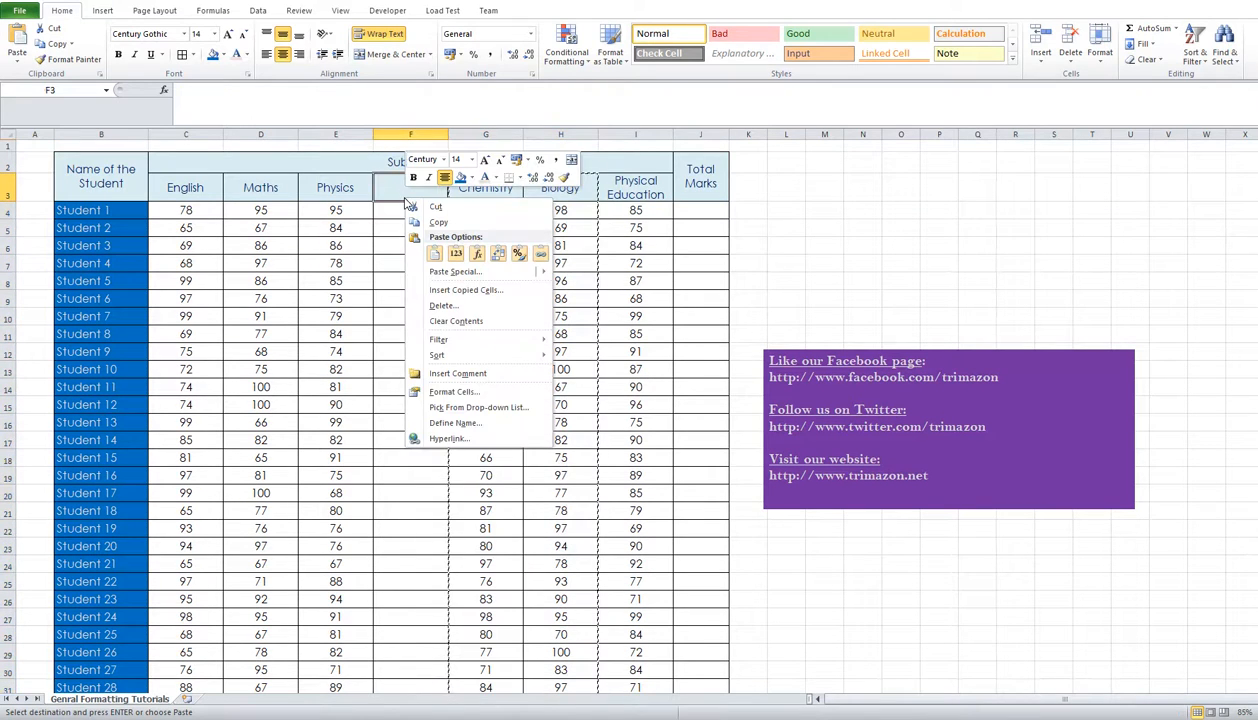
pyautogui.moveTo(508, 281)
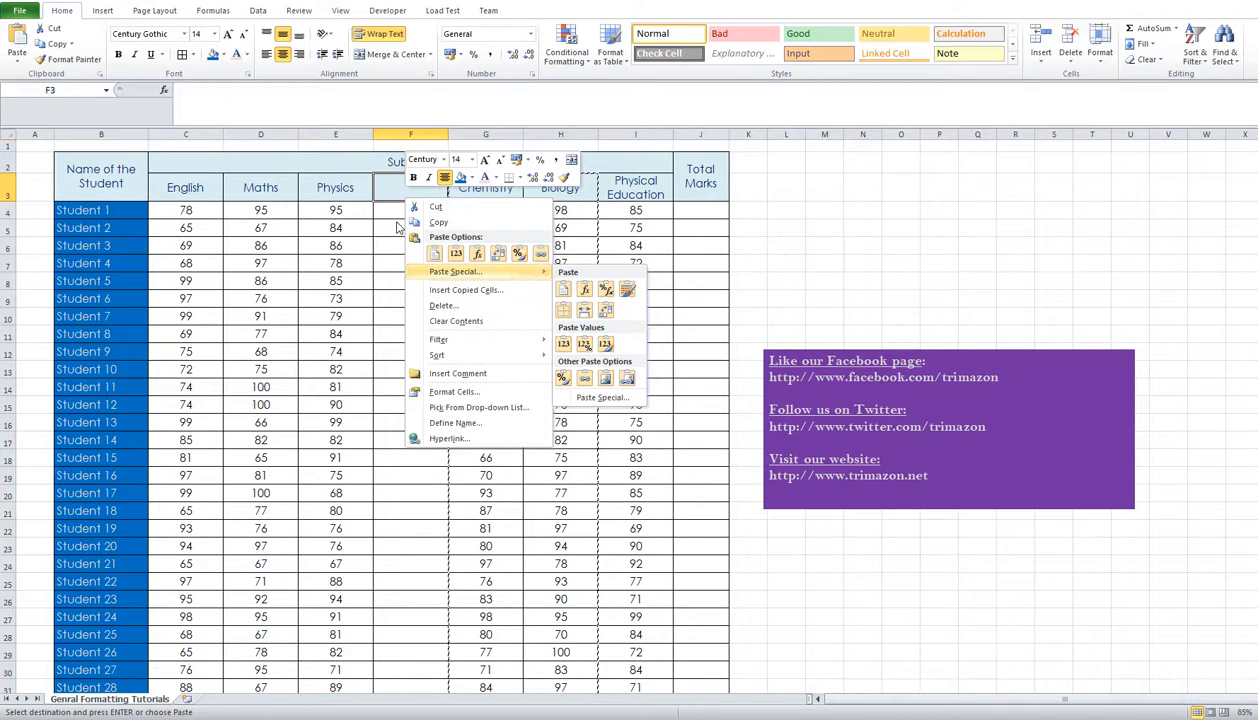
pyautogui.click(396, 186)
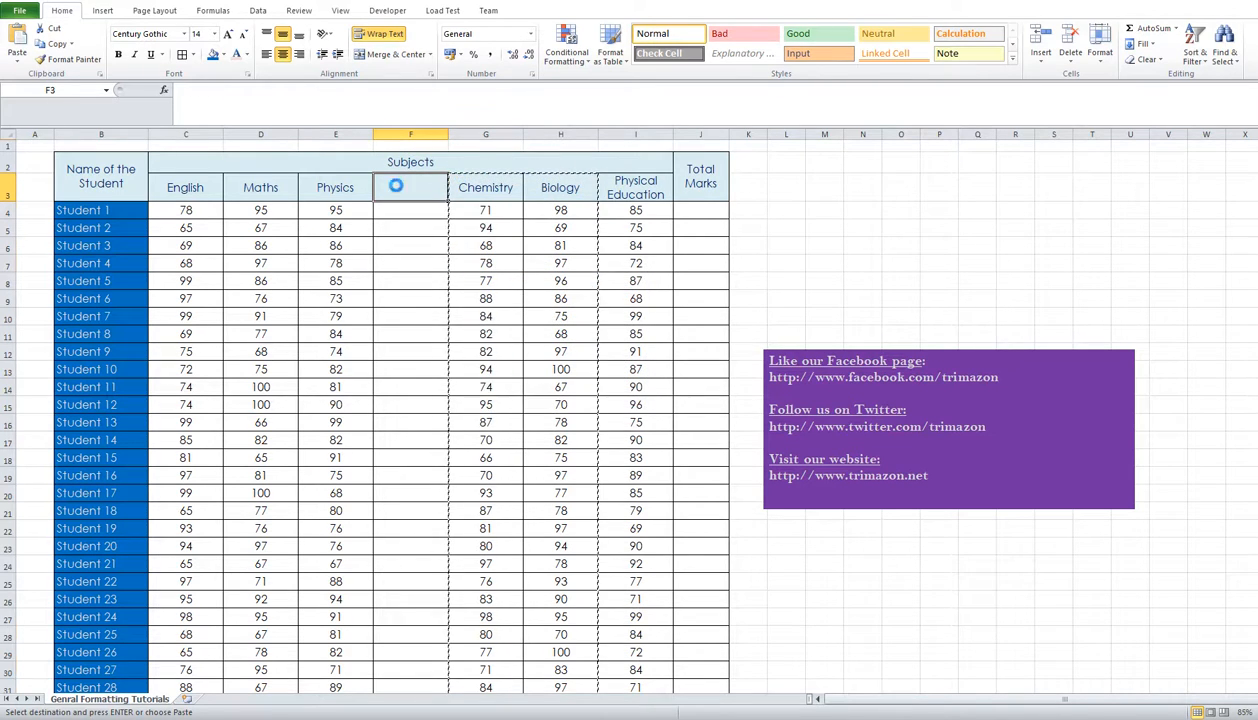
pyautogui.press('Return')
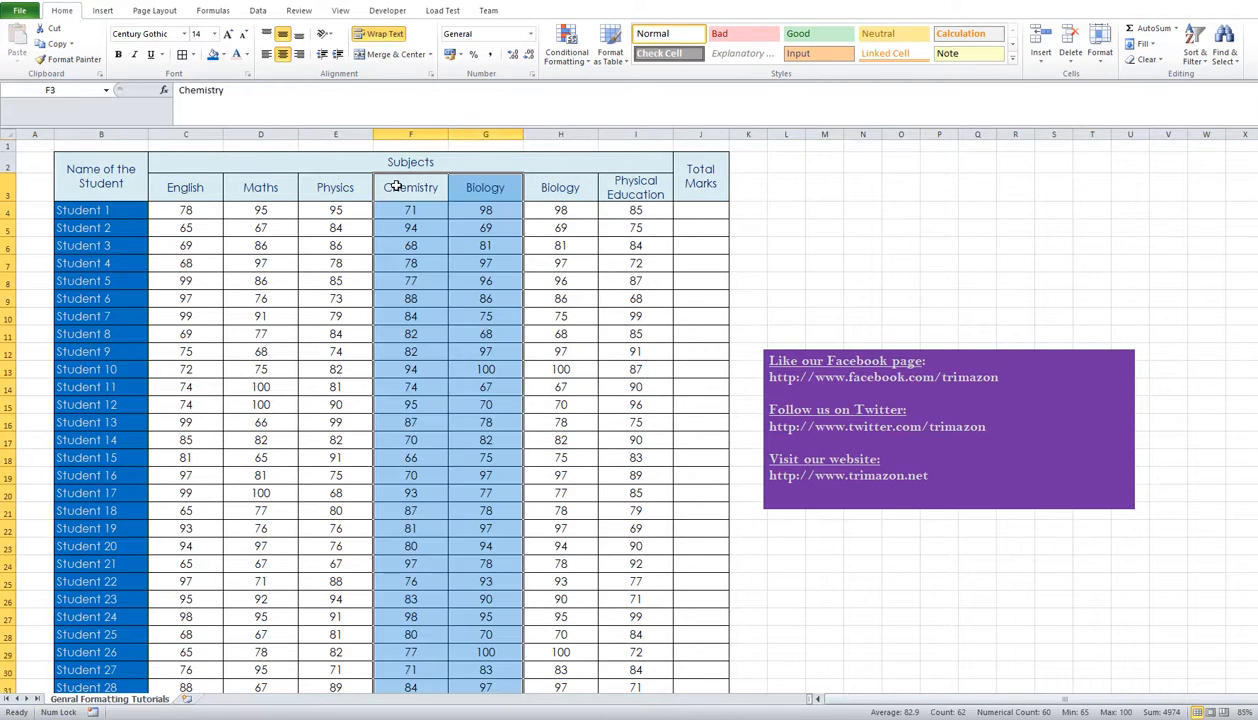
# Replace the duplicate Biology header in H3 with Computers.
pyautogui.click(574, 188)
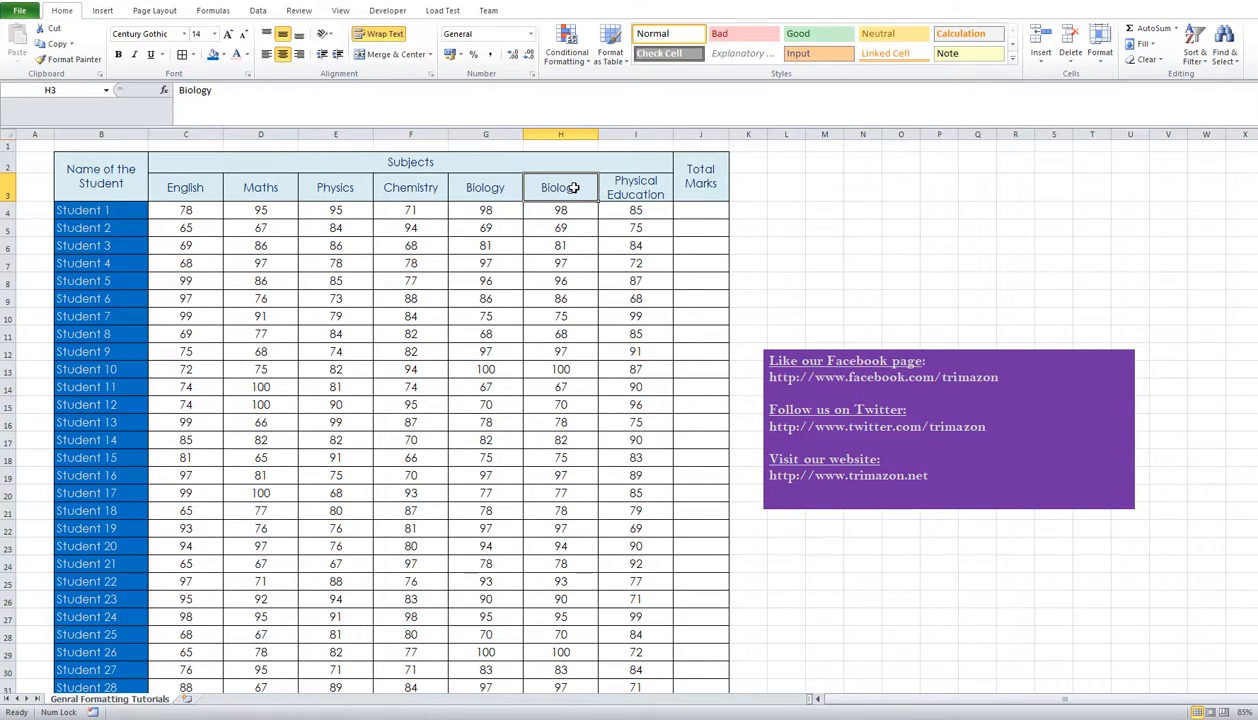
pyautogui.press('Delete')
pyautogui.moveTo(548, 210)
pyautogui.mouseDown()
pyautogui.moveTo(577, 563)
pyautogui.moveTo(559, 208)
pyautogui.mouseUp()
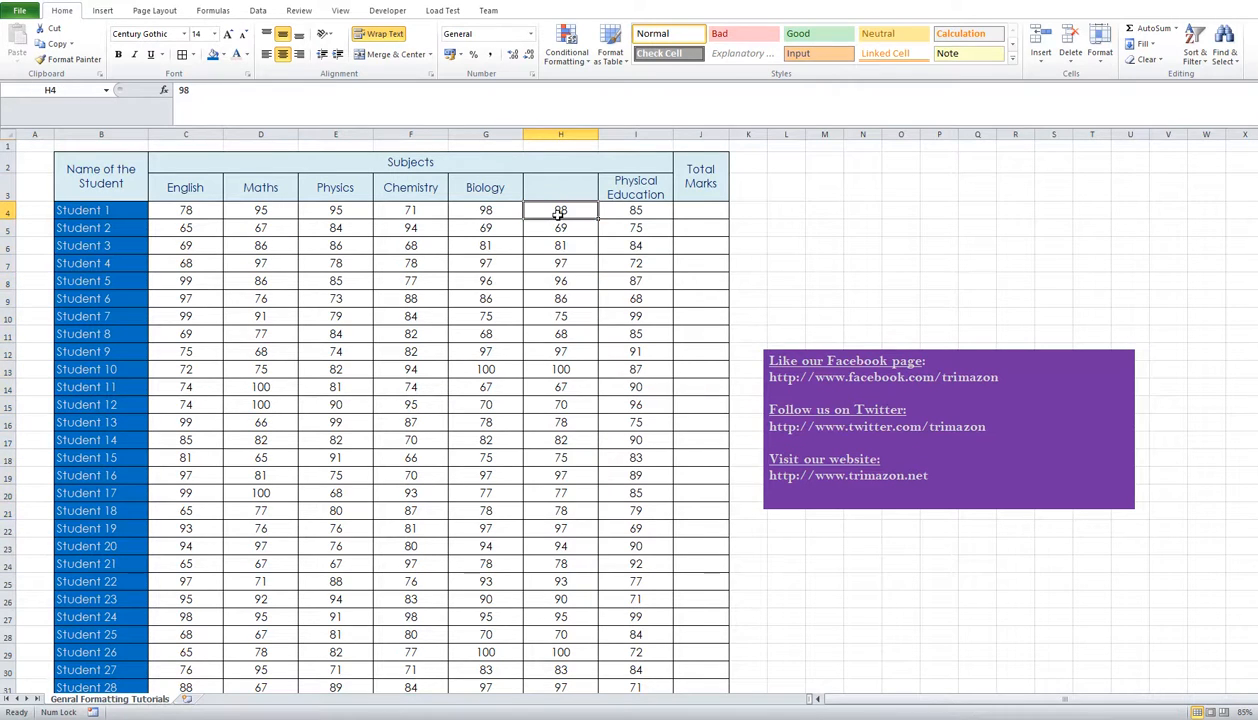
pyautogui.click(557, 187)
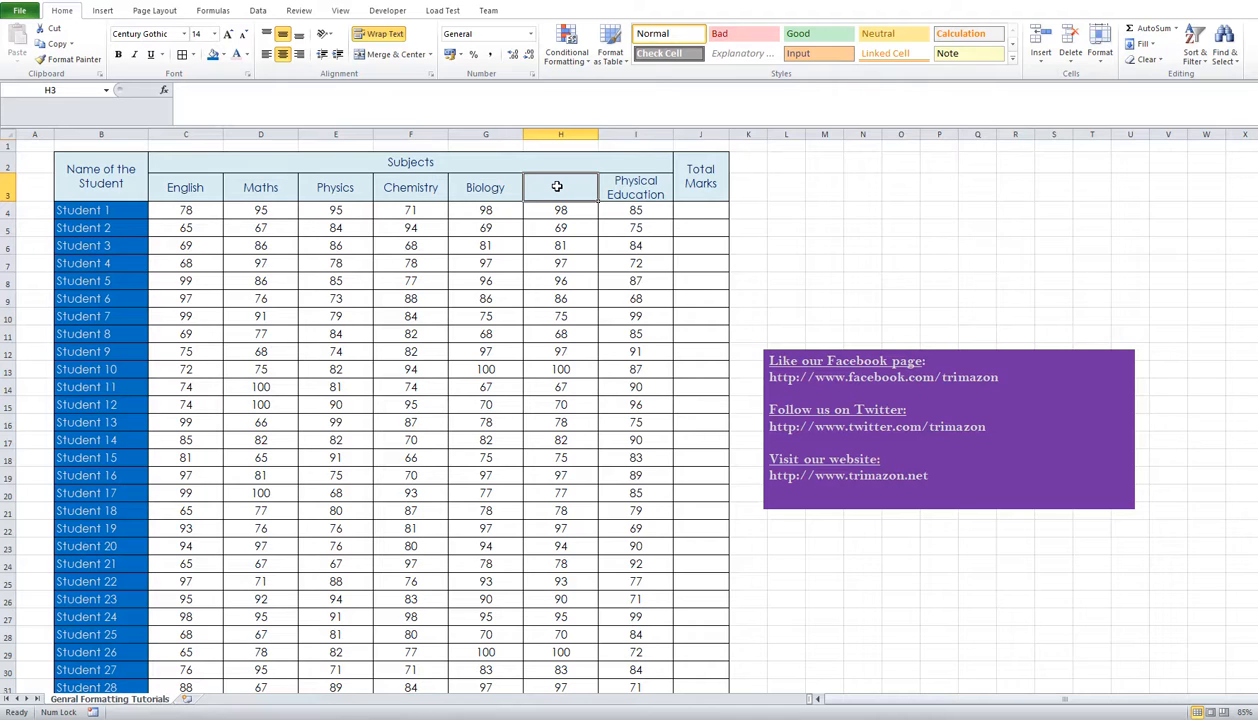
pyautogui.write('Computers')
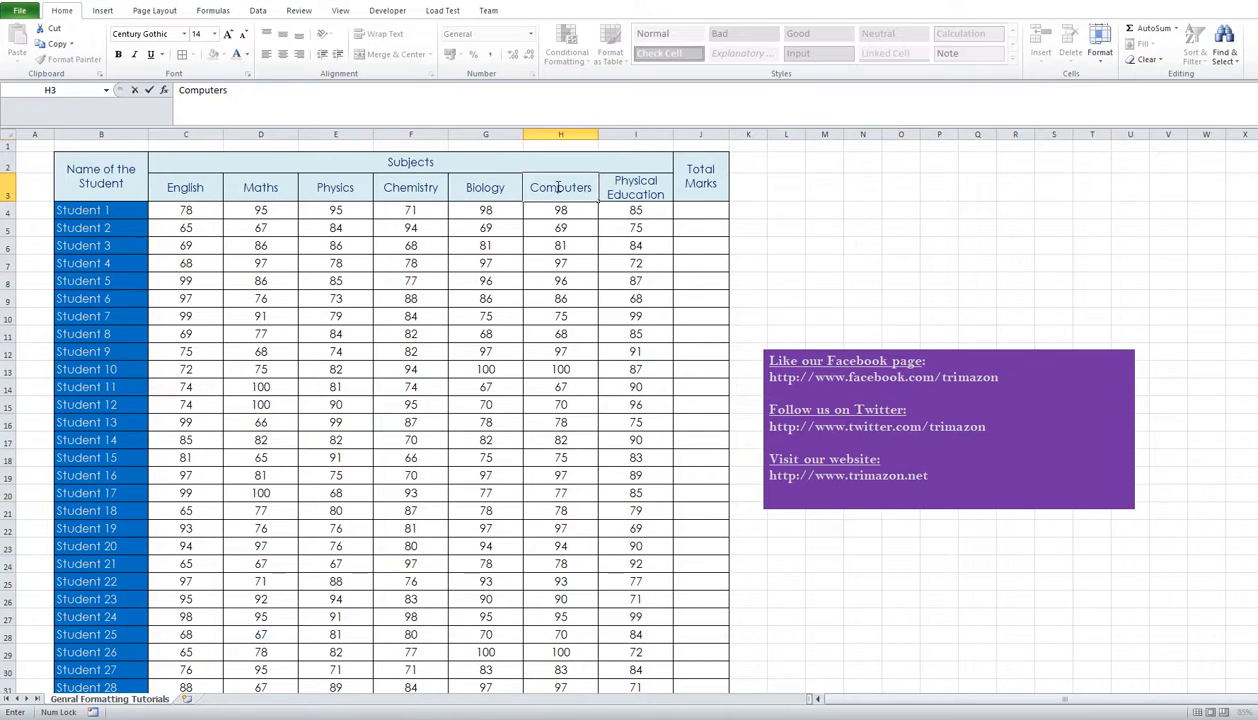
pyautogui.click(566, 280)
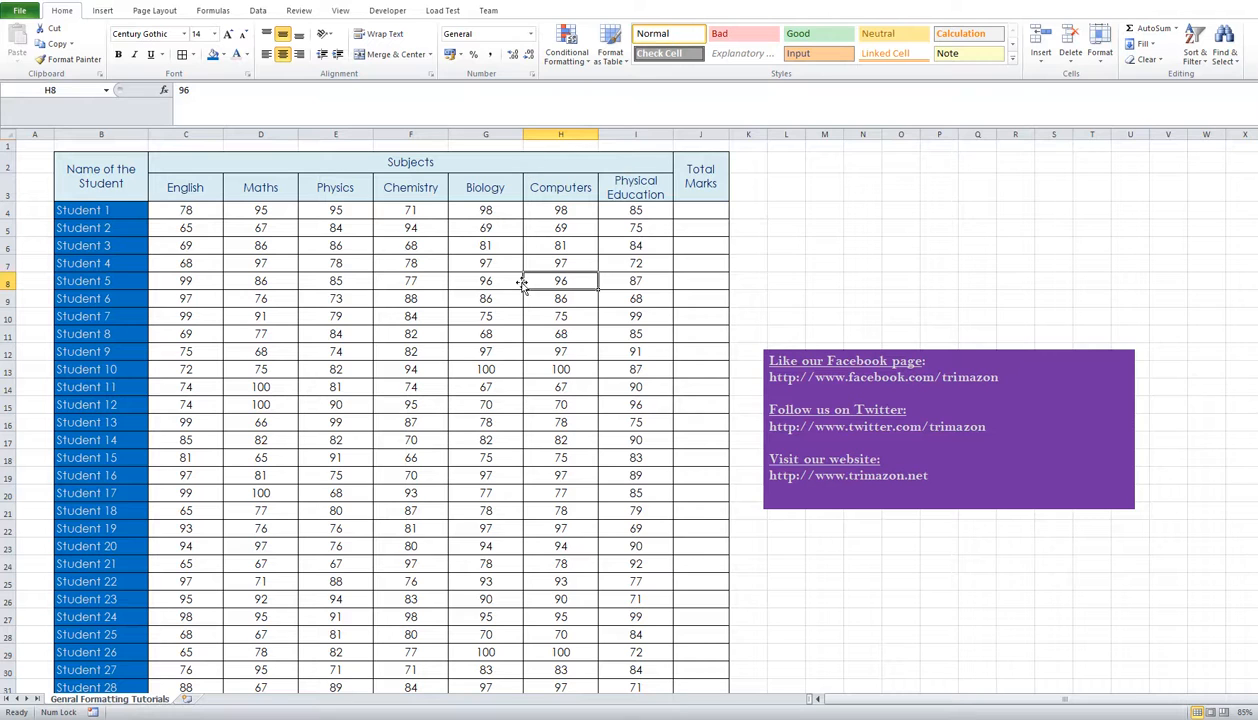
pyautogui.click(518, 227)
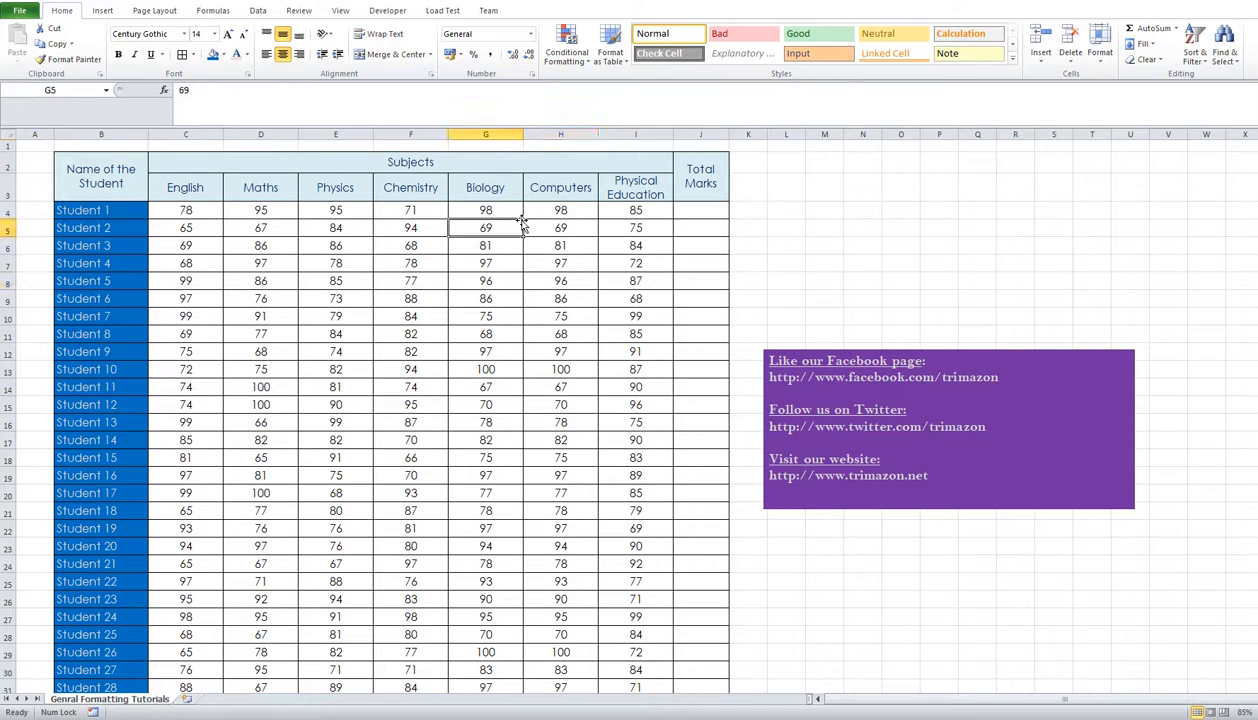
pyautogui.click(430, 292)
pyautogui.scroll(-2, 450, 385)
pyautogui.scroll(2, 452, 386)
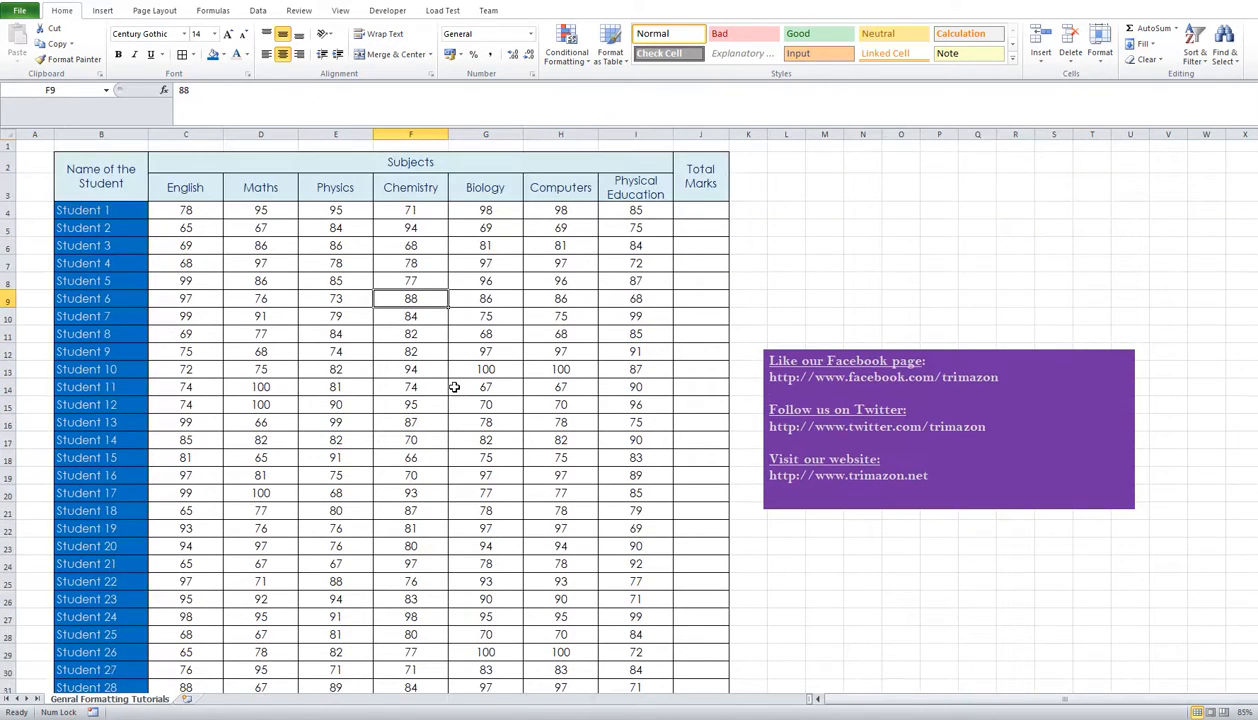
# Review the alignment settings of cell F5 in the Format Cells dialog and close it without applying anything.
pyautogui.click(374, 228)
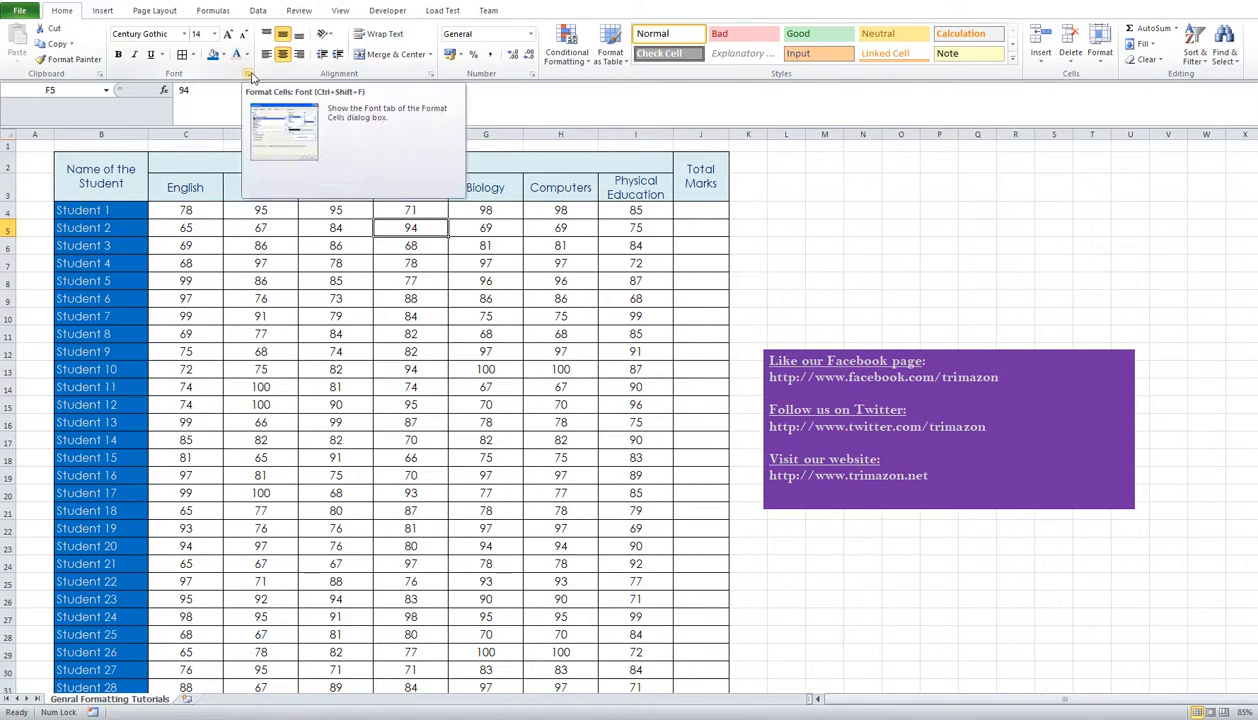
pyautogui.click(431, 75)
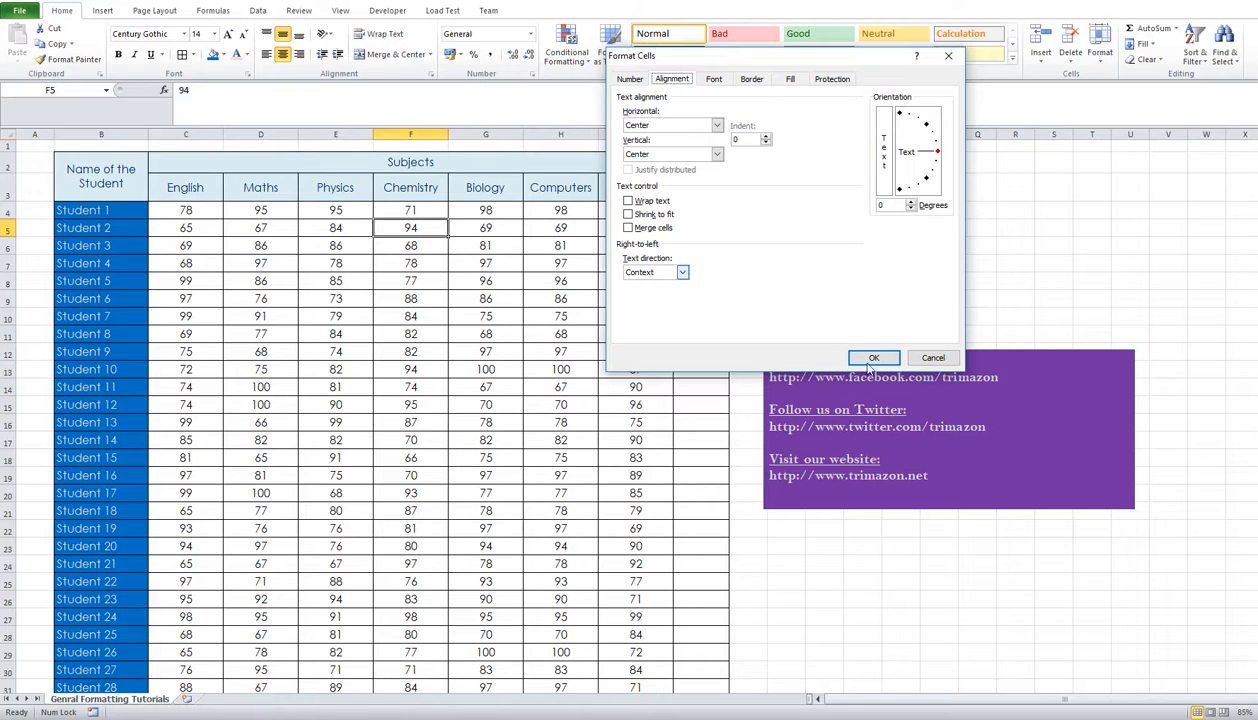
pyautogui.click(933, 358)
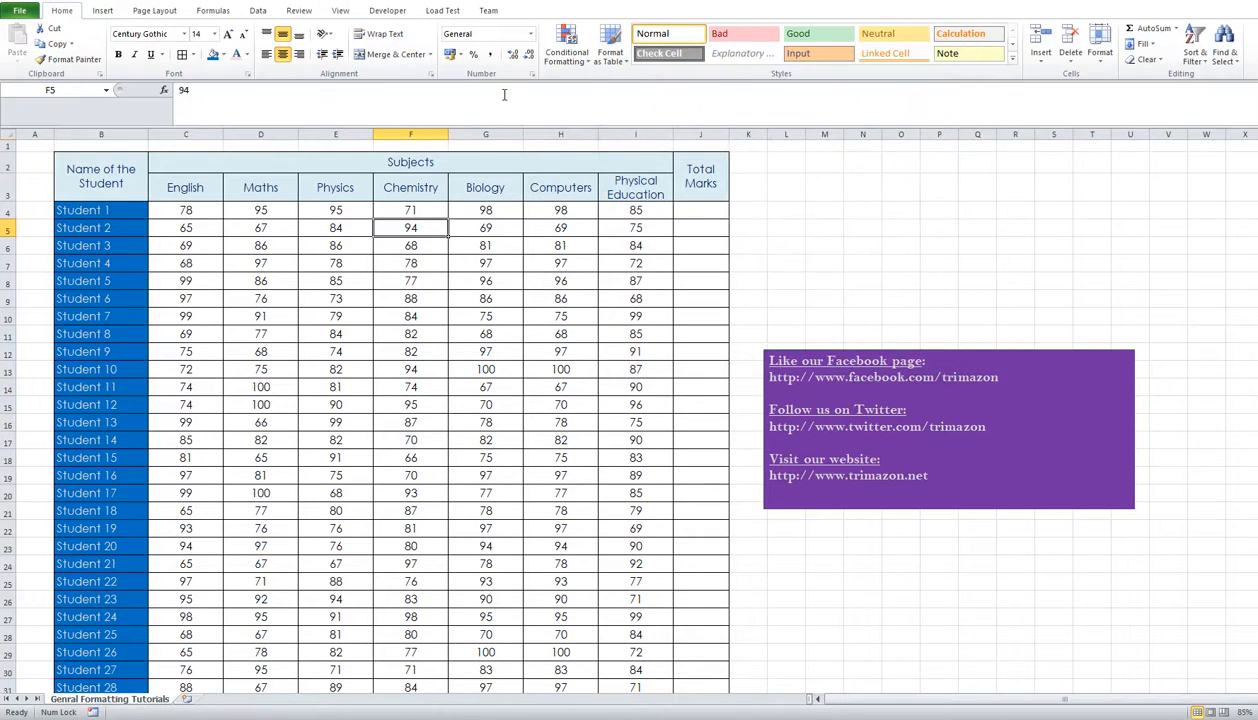
# Review the number, font, border, fill and protection settings for cell F5 in the Format Cells dialog.
pyautogui.click(531, 77)
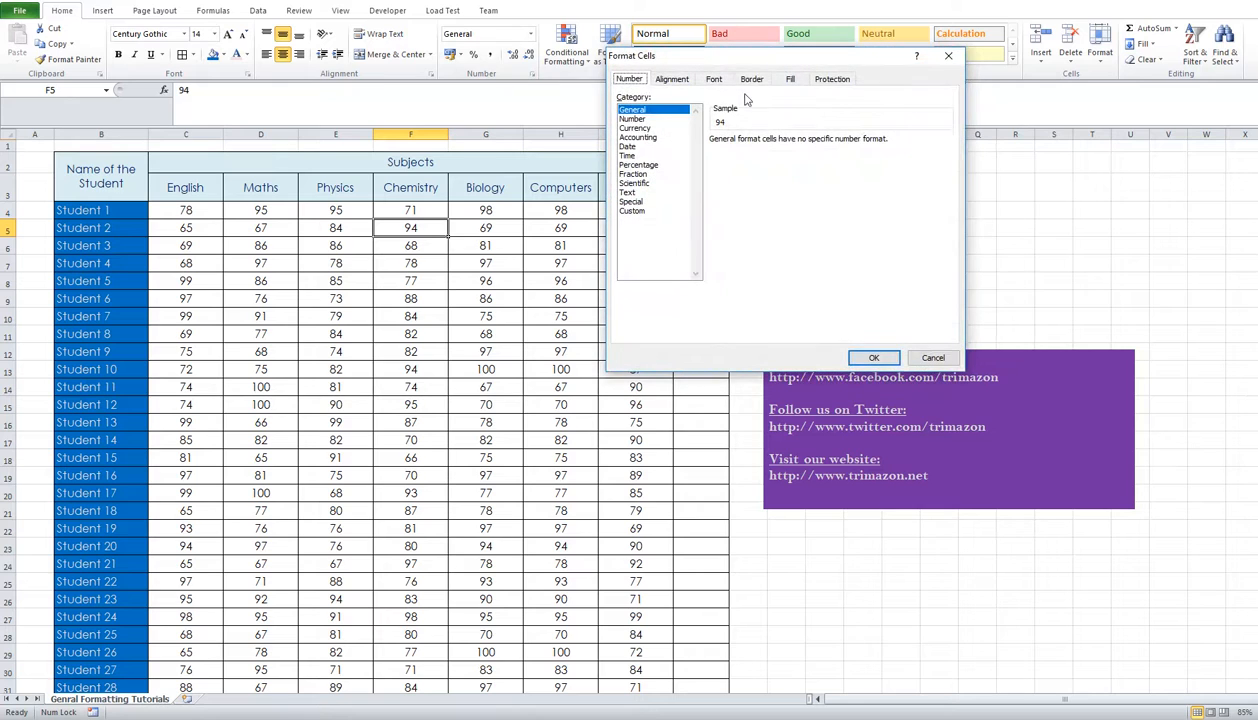
pyautogui.moveTo(633, 60); pyautogui.dragTo(640, 33)
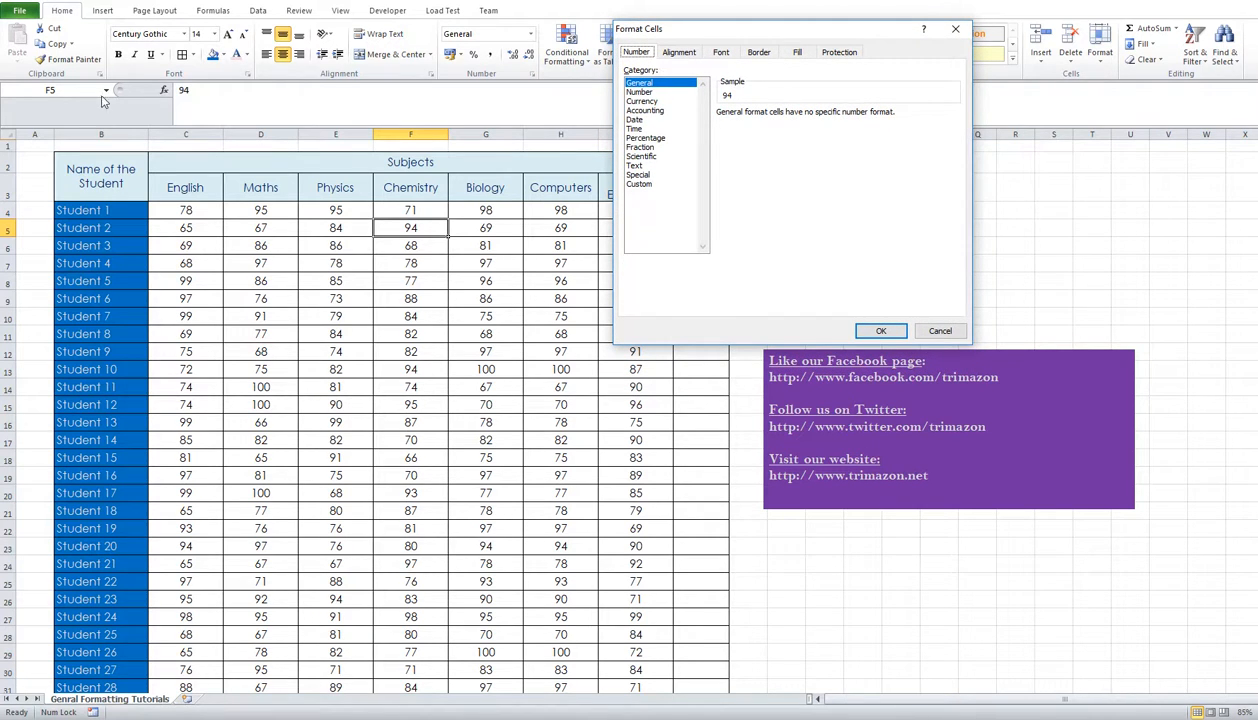
pyautogui.click(680, 56)
pyautogui.click(722, 54)
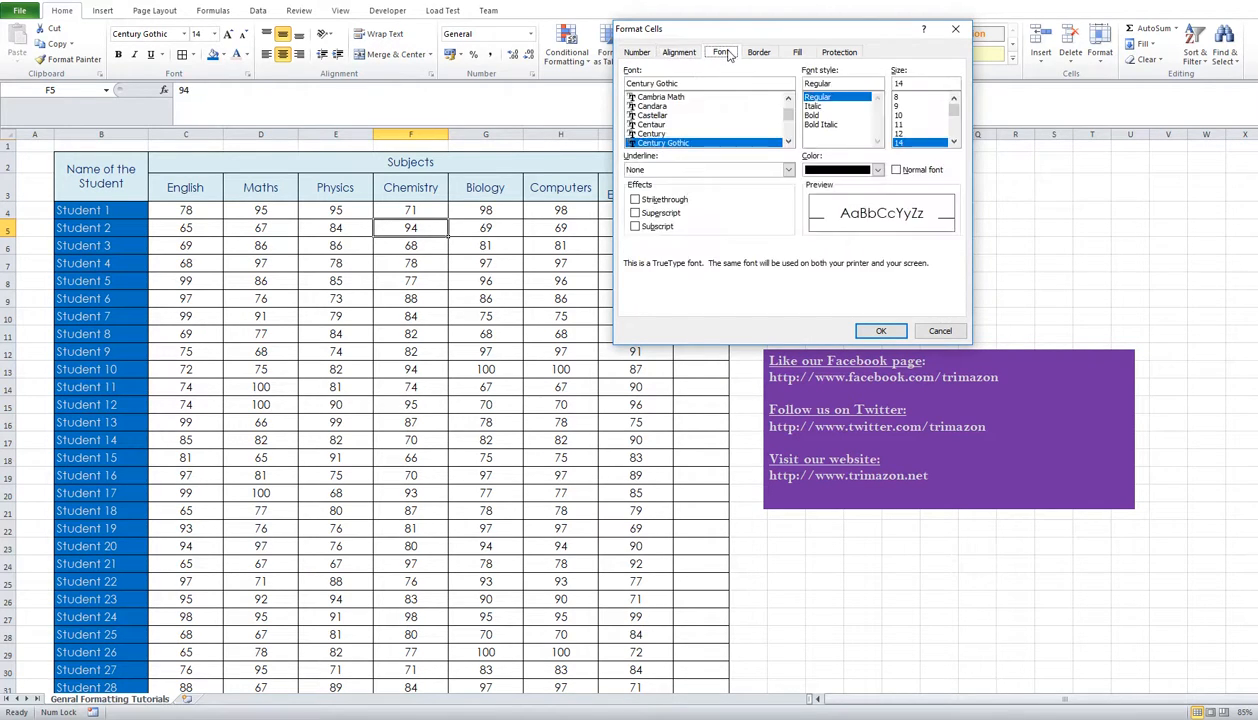
pyautogui.click(758, 54)
pyautogui.click(797, 54)
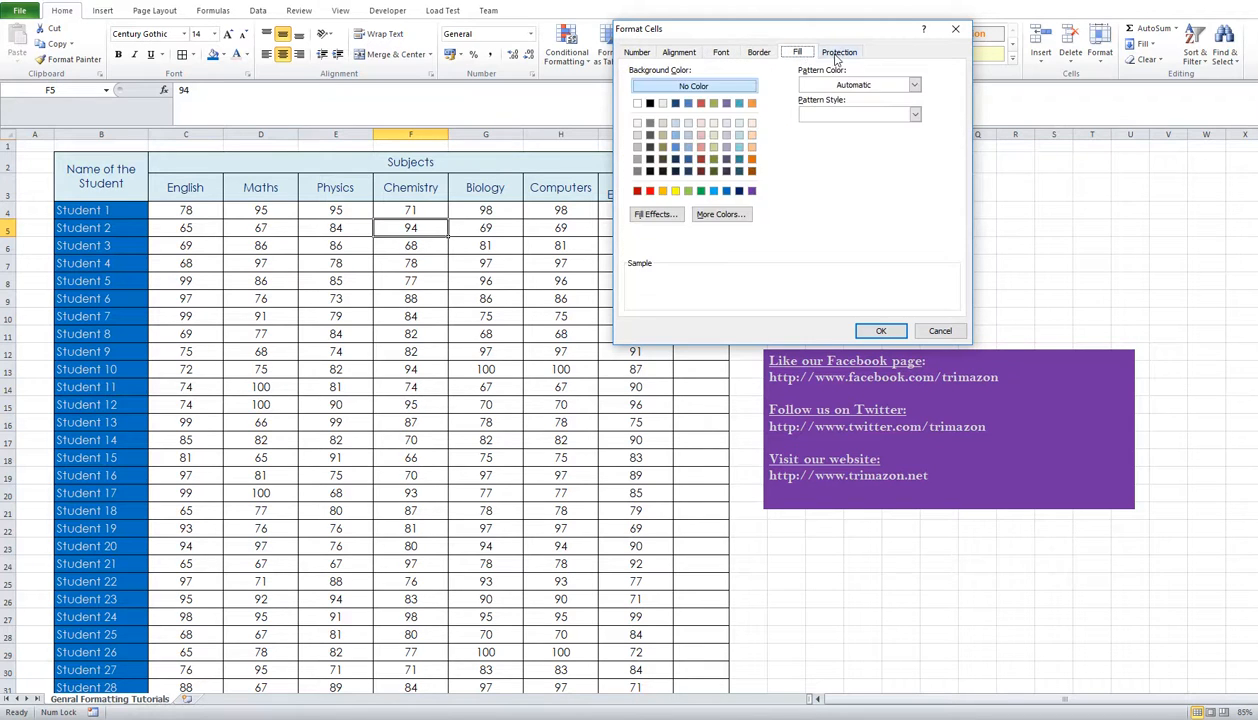
pyautogui.click(836, 55)
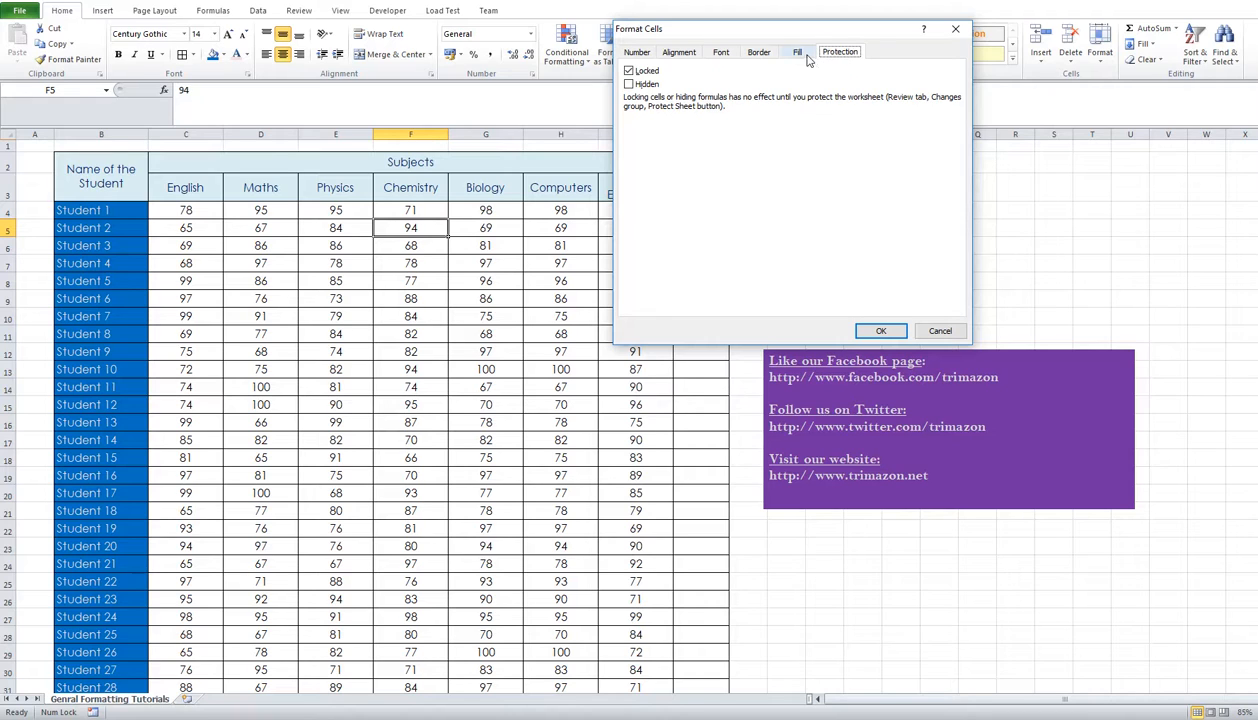
pyautogui.click(798, 55)
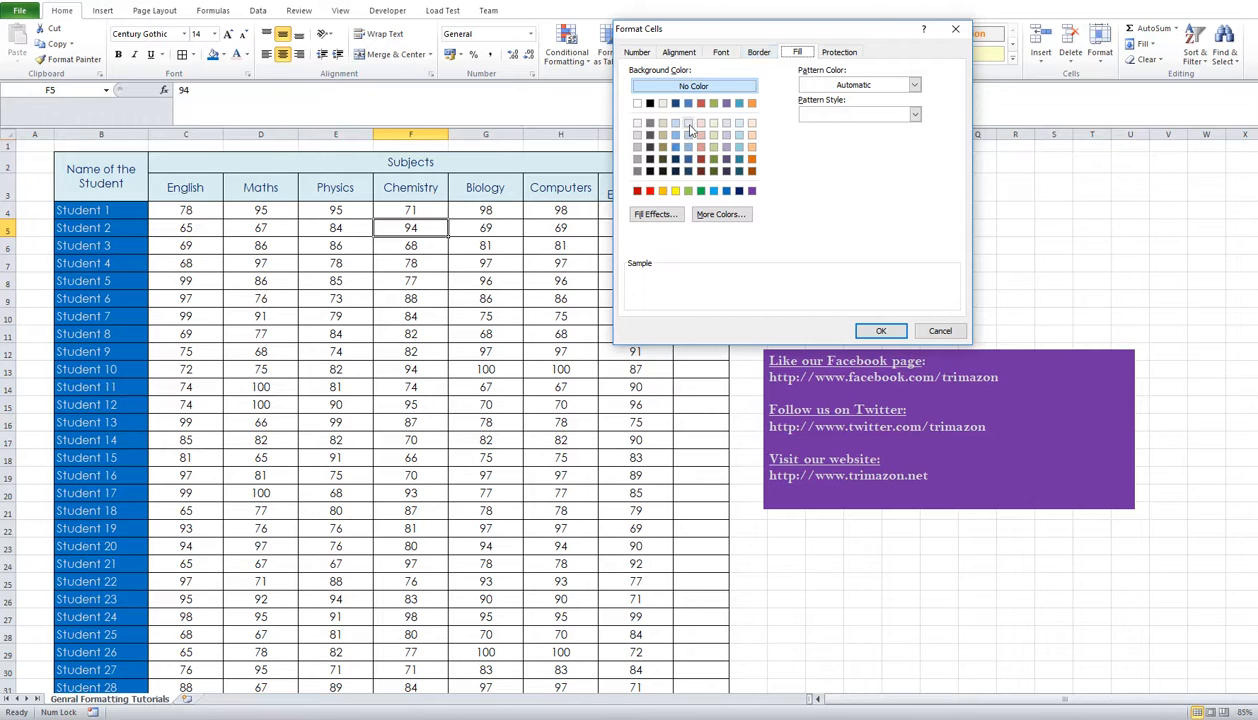
pyautogui.click(757, 54)
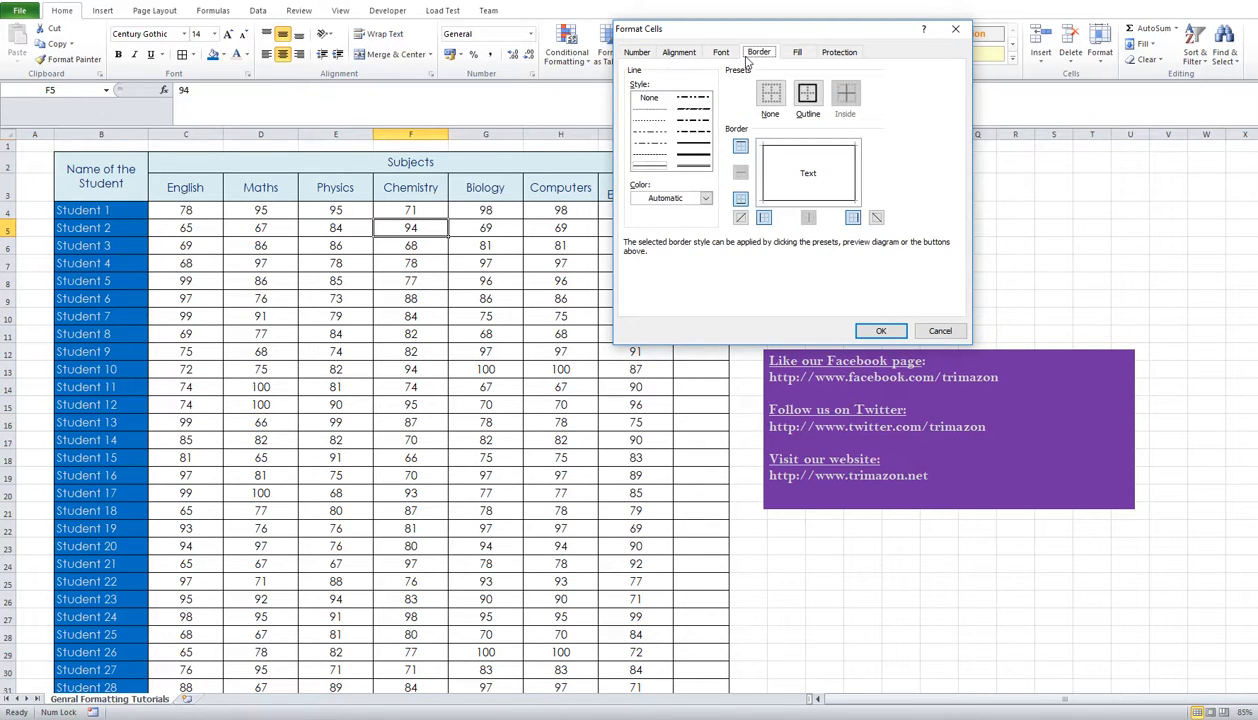
pyautogui.click(722, 54)
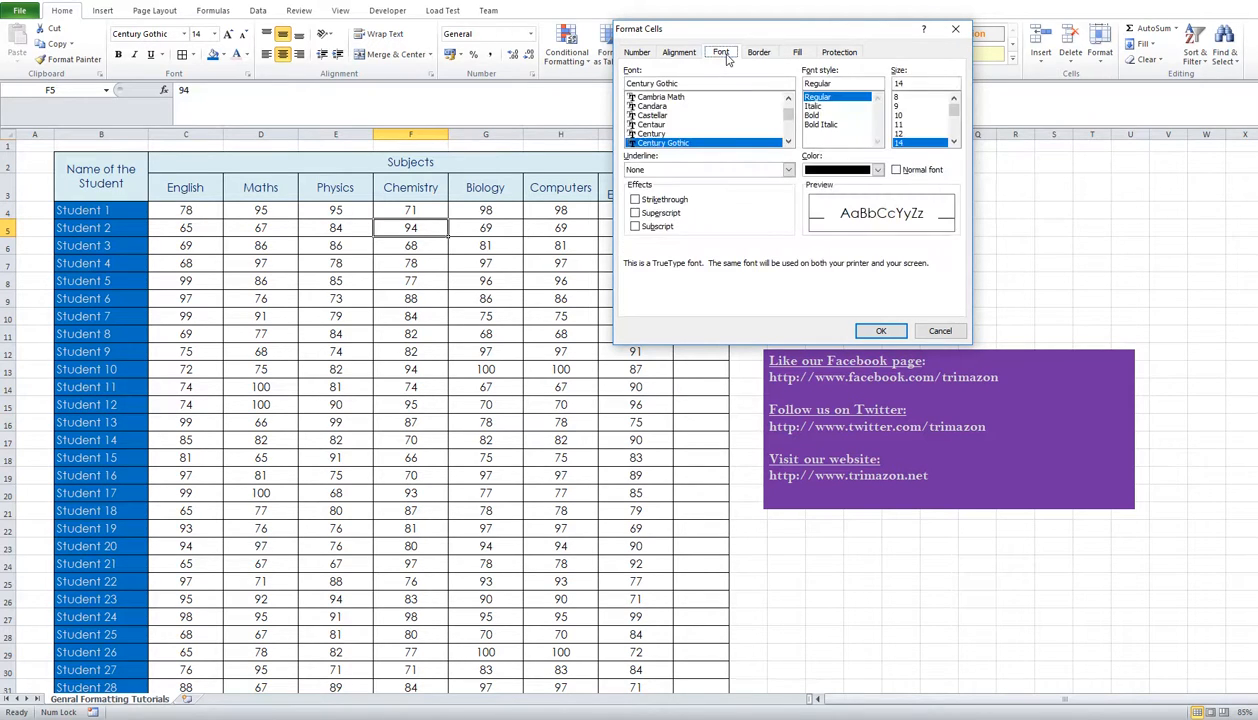
# Add an upward diagonal border line across cell F5.
pyautogui.click(755, 55)
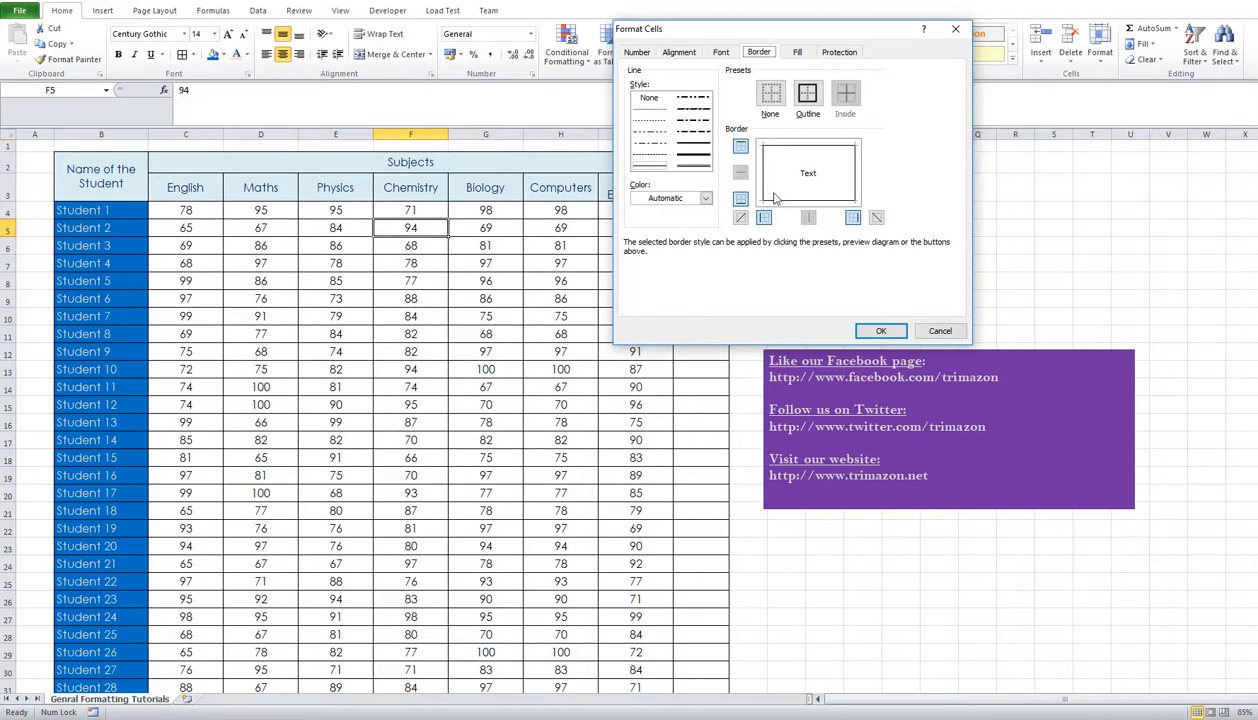
pyautogui.click(763, 194)
pyautogui.click(878, 330)
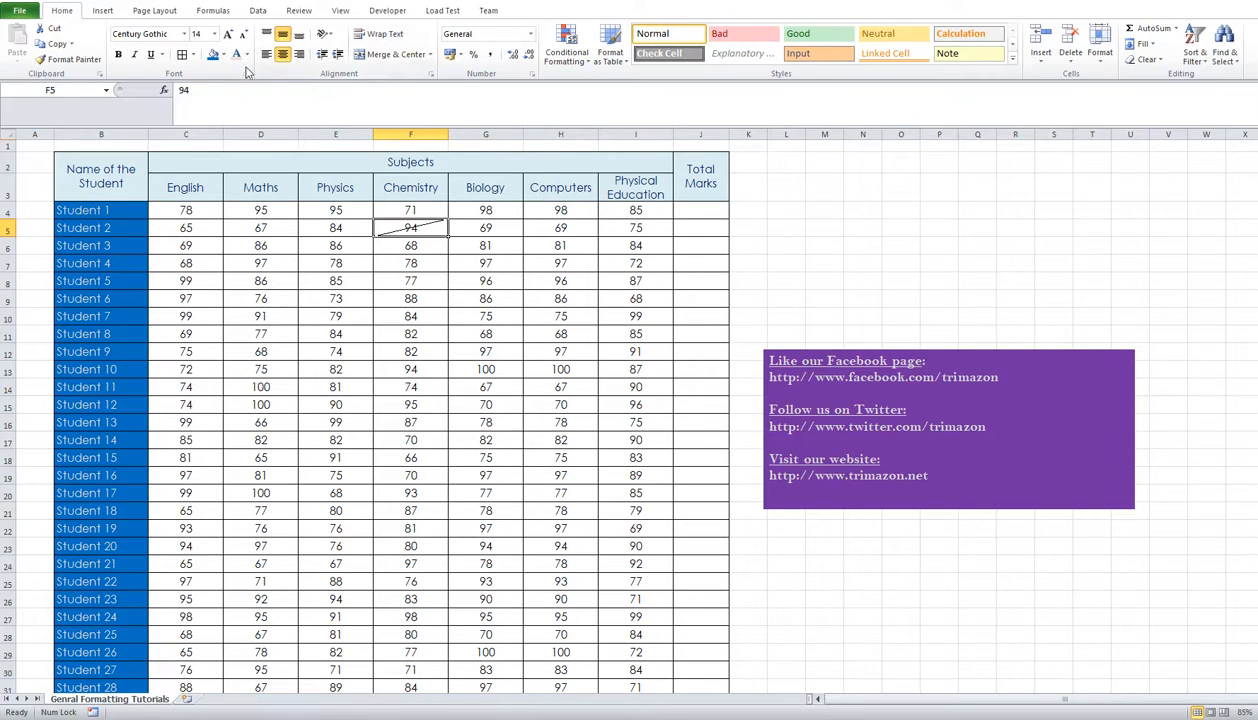
# Try both diagonal border directions on cell F5 in the Format Cells dialog, remove both diagonals and apply the change.
pyautogui.rightClick(418, 229)
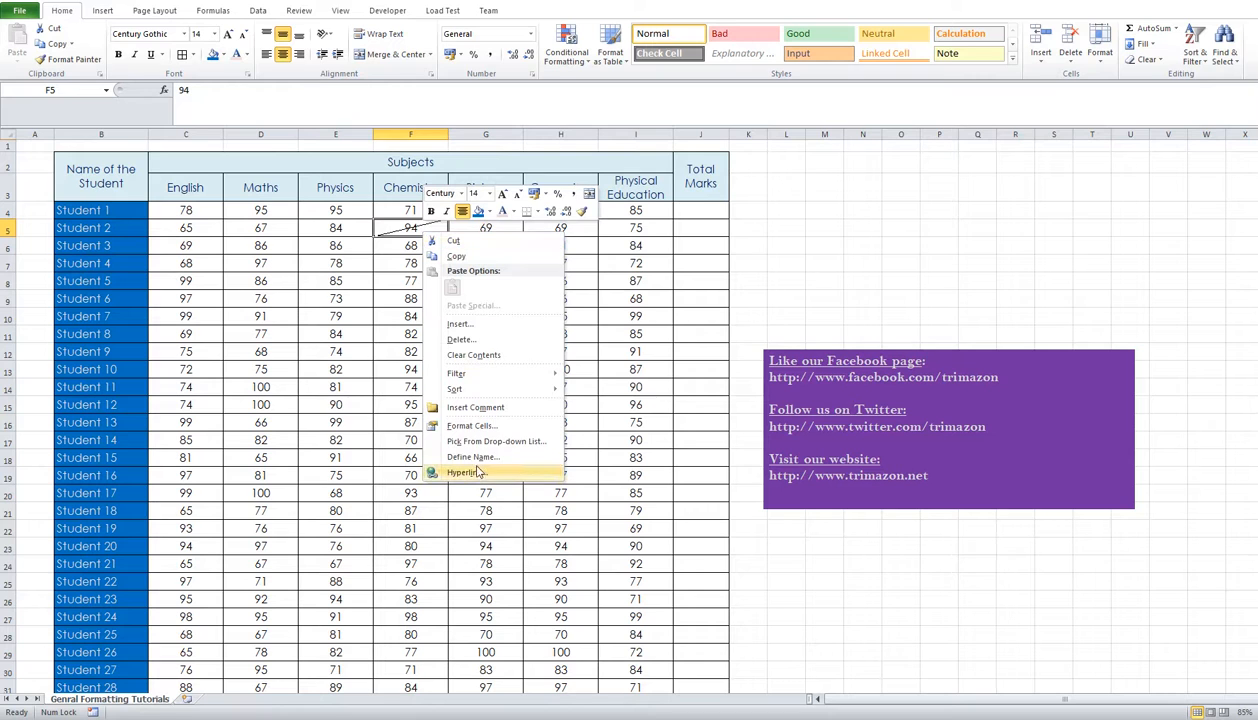
pyautogui.click(472, 425)
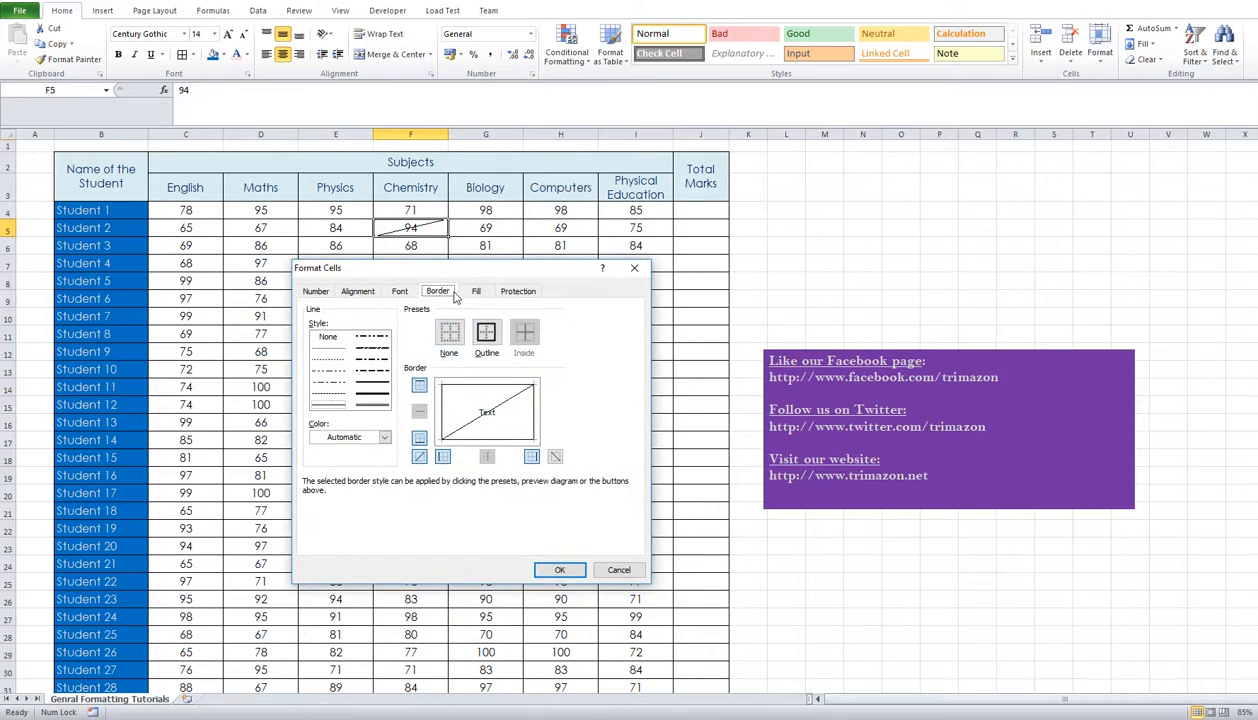
pyautogui.moveTo(446, 270); pyautogui.dragTo(776, 92)
pyautogui.click(750, 278)
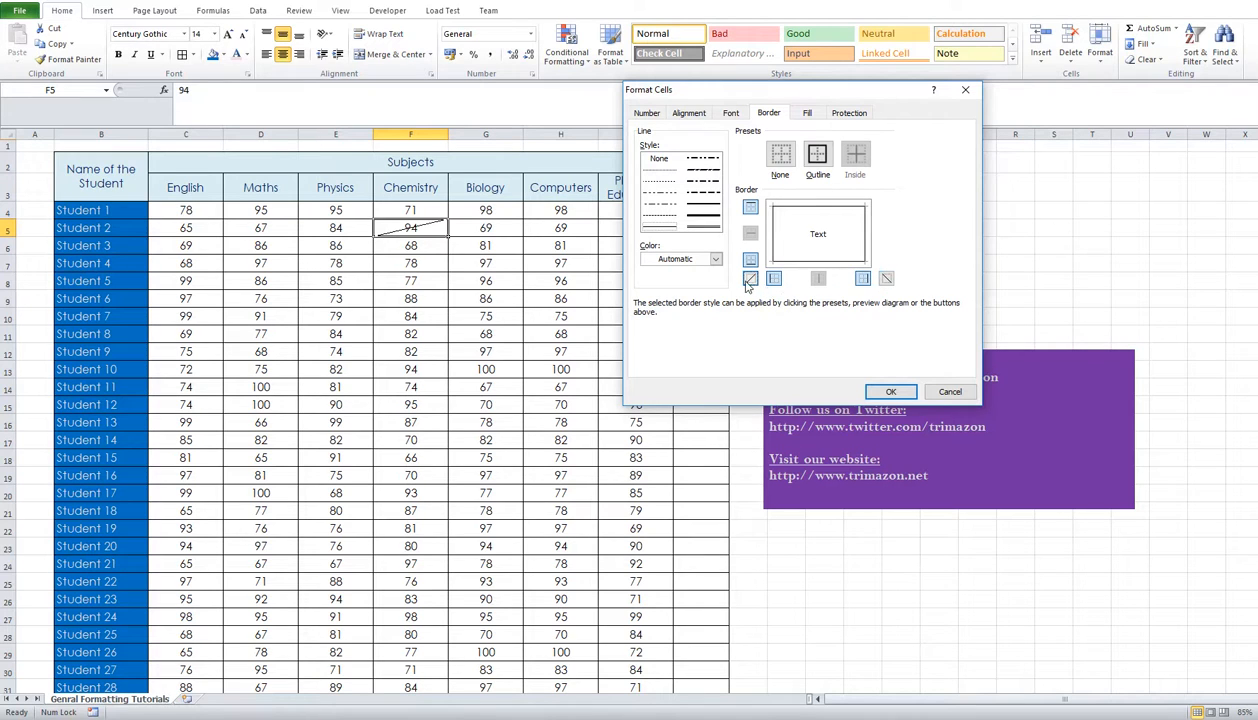
pyautogui.click(750, 279)
pyautogui.click(885, 279)
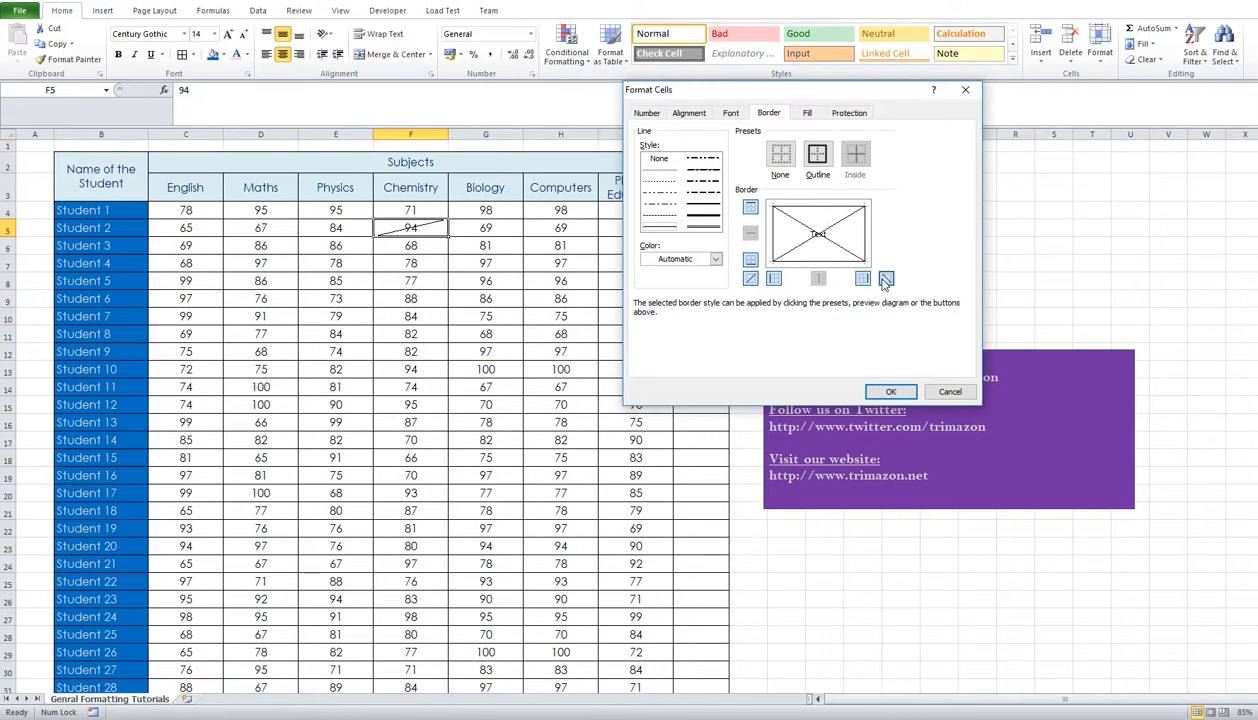
pyautogui.click(885, 280)
pyautogui.click(751, 279)
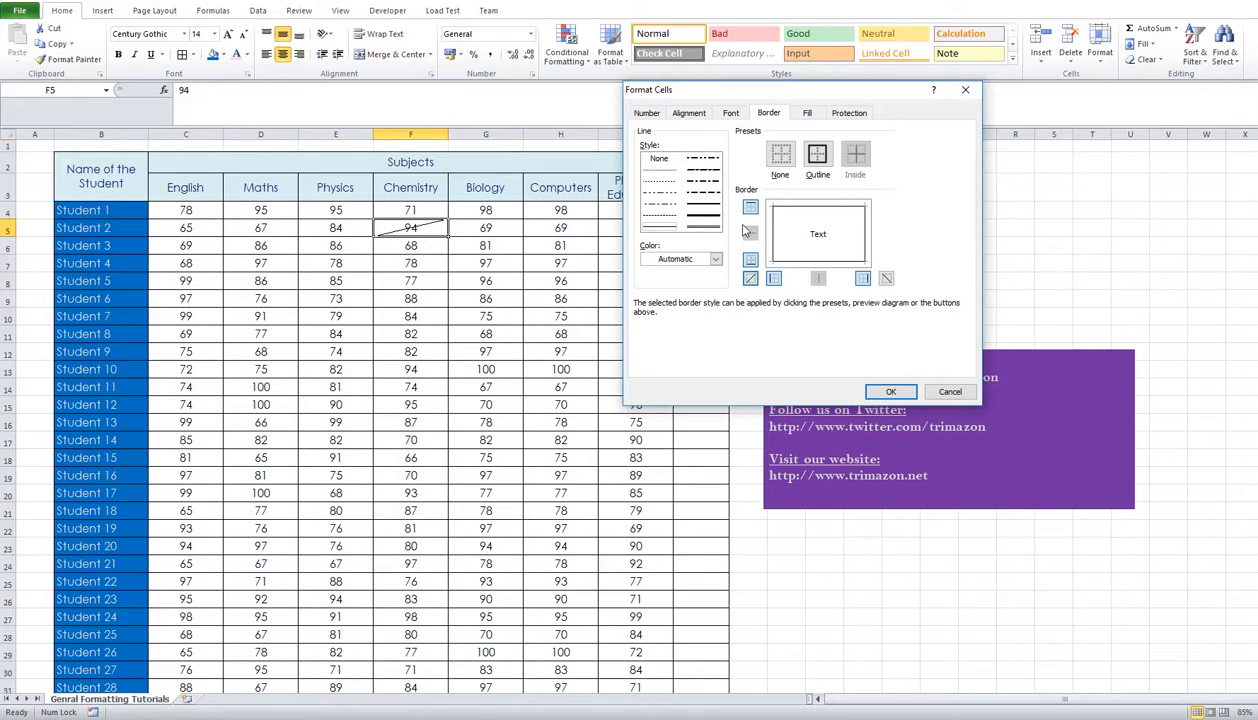
pyautogui.click(731, 113)
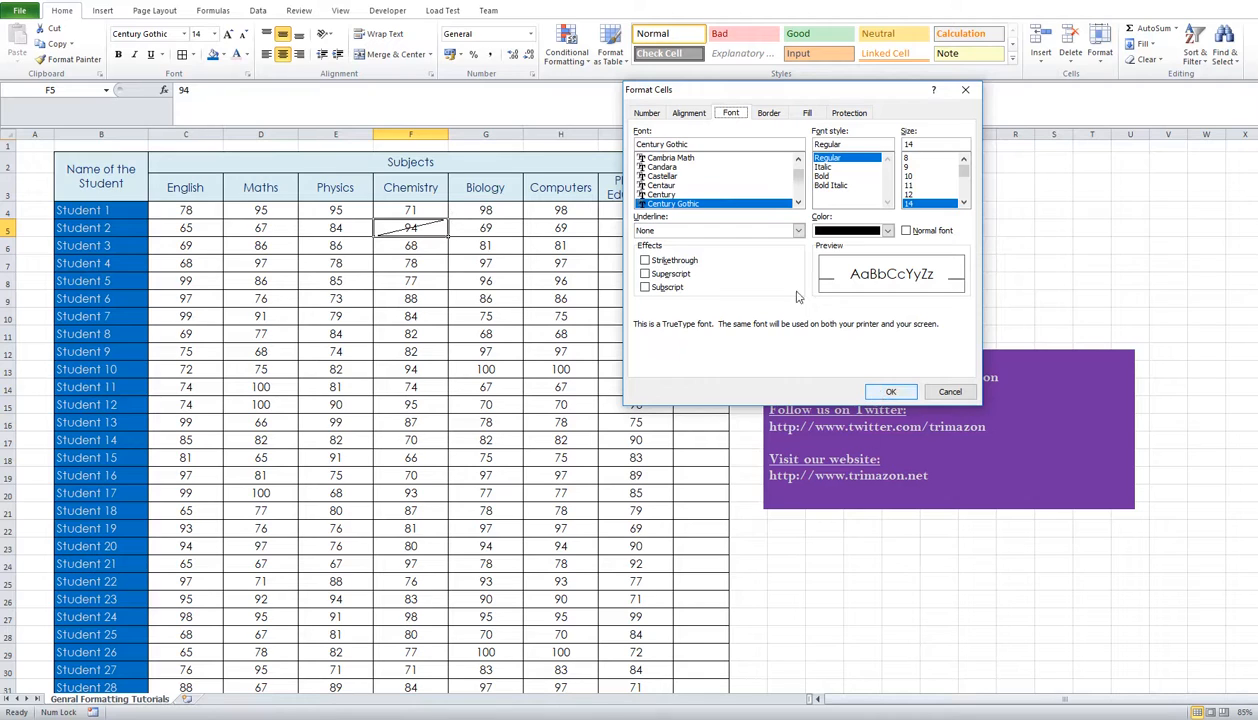
pyautogui.click(686, 115)
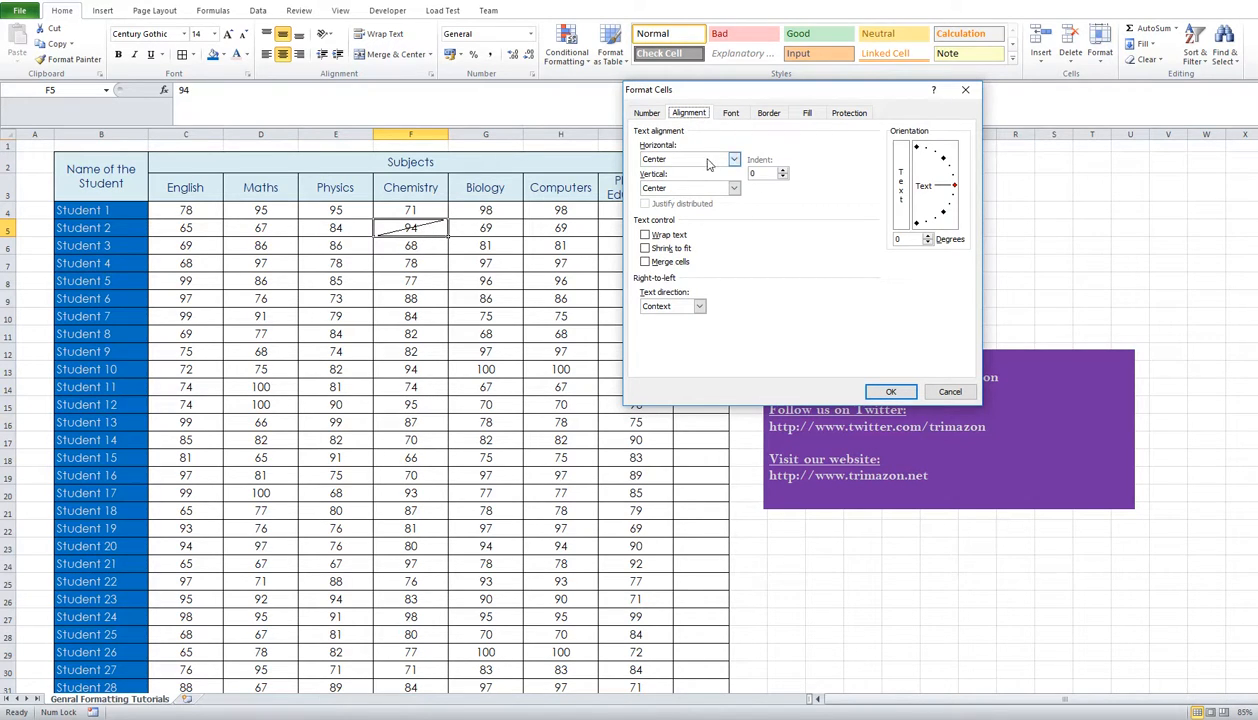
pyautogui.click(890, 391)
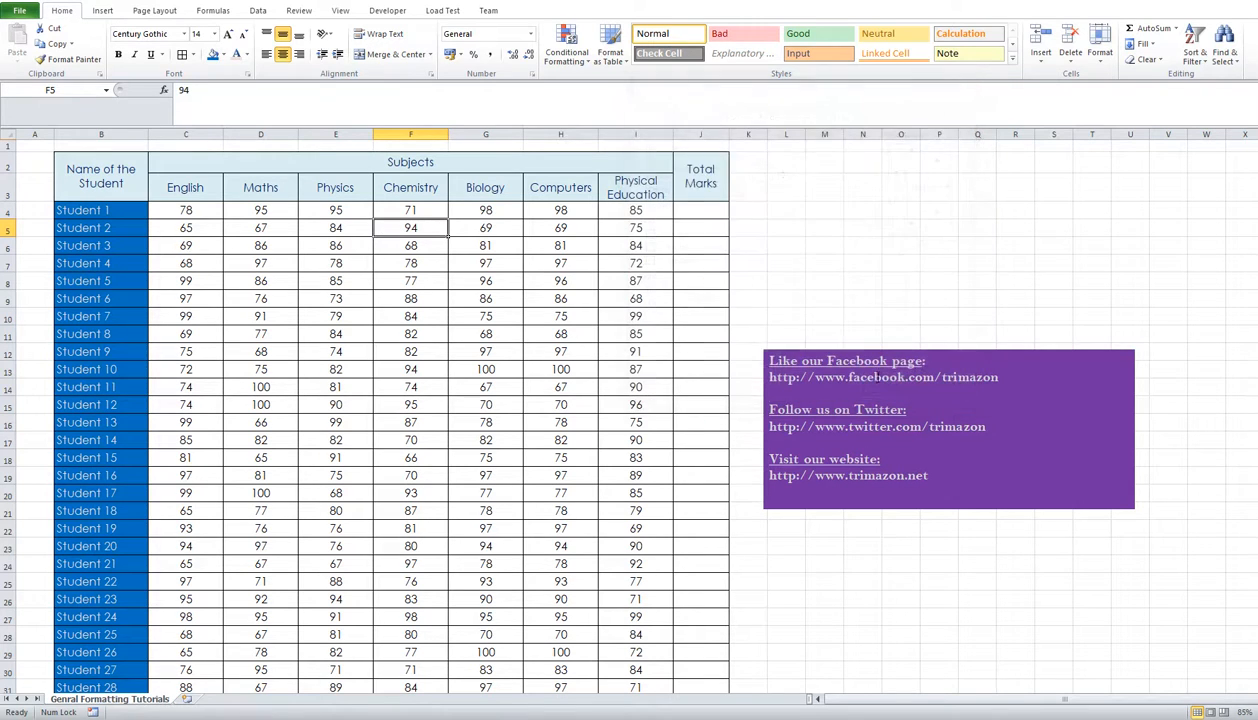
pyautogui.click(492, 256)
pyautogui.click(280, 254)
pyautogui.click(187, 210)
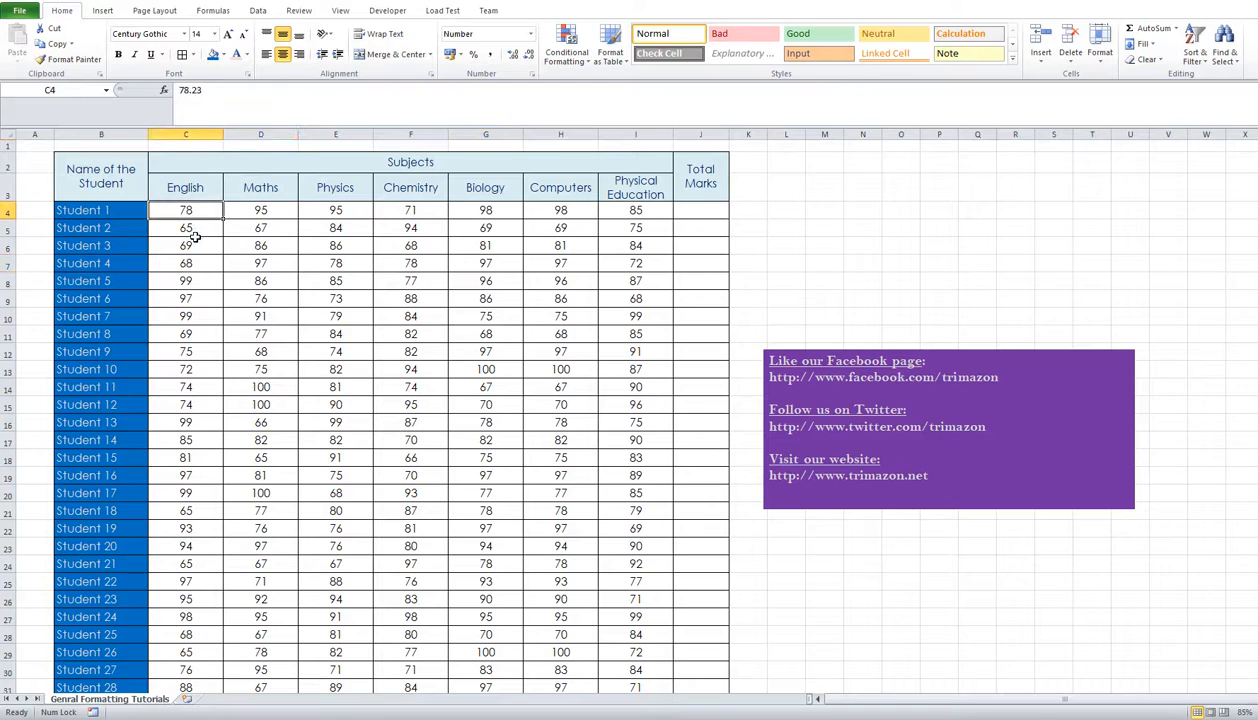
pyautogui.click(193, 243)
pyautogui.click(229, 326)
pyautogui.click(326, 287)
pyautogui.click(224, 250)
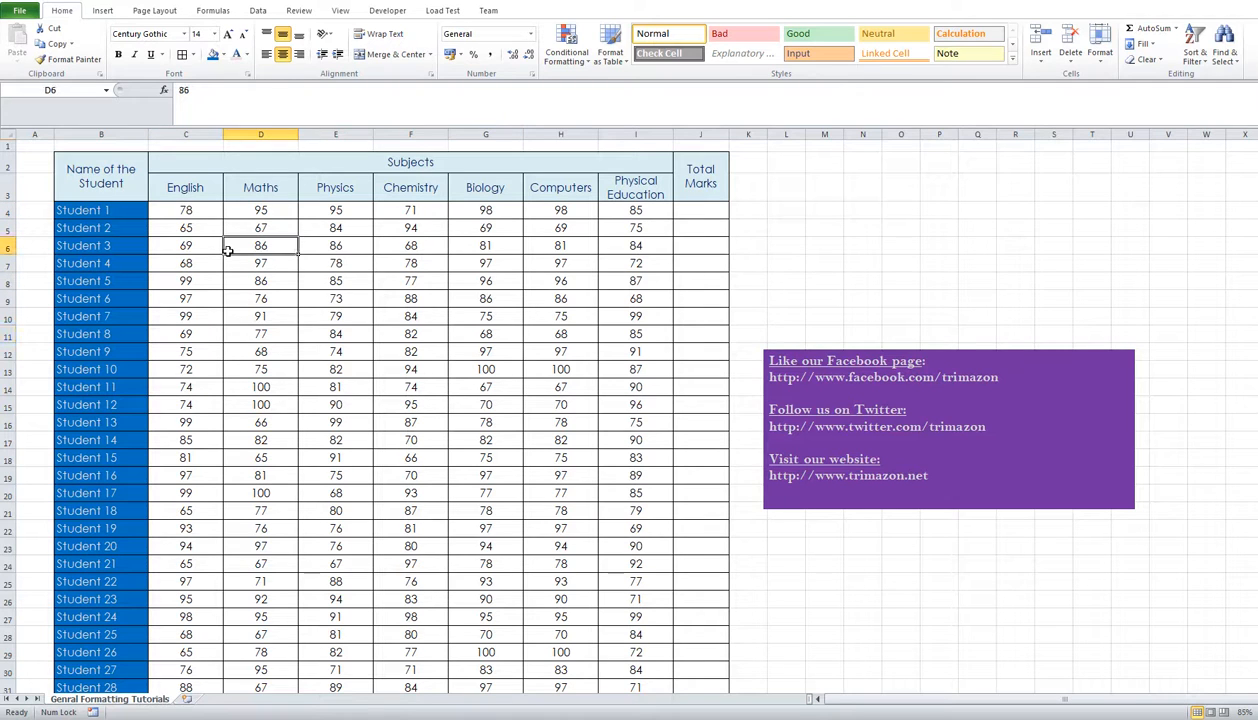
pyautogui.click(243, 277)
pyautogui.click(256, 246)
pyautogui.click(177, 245)
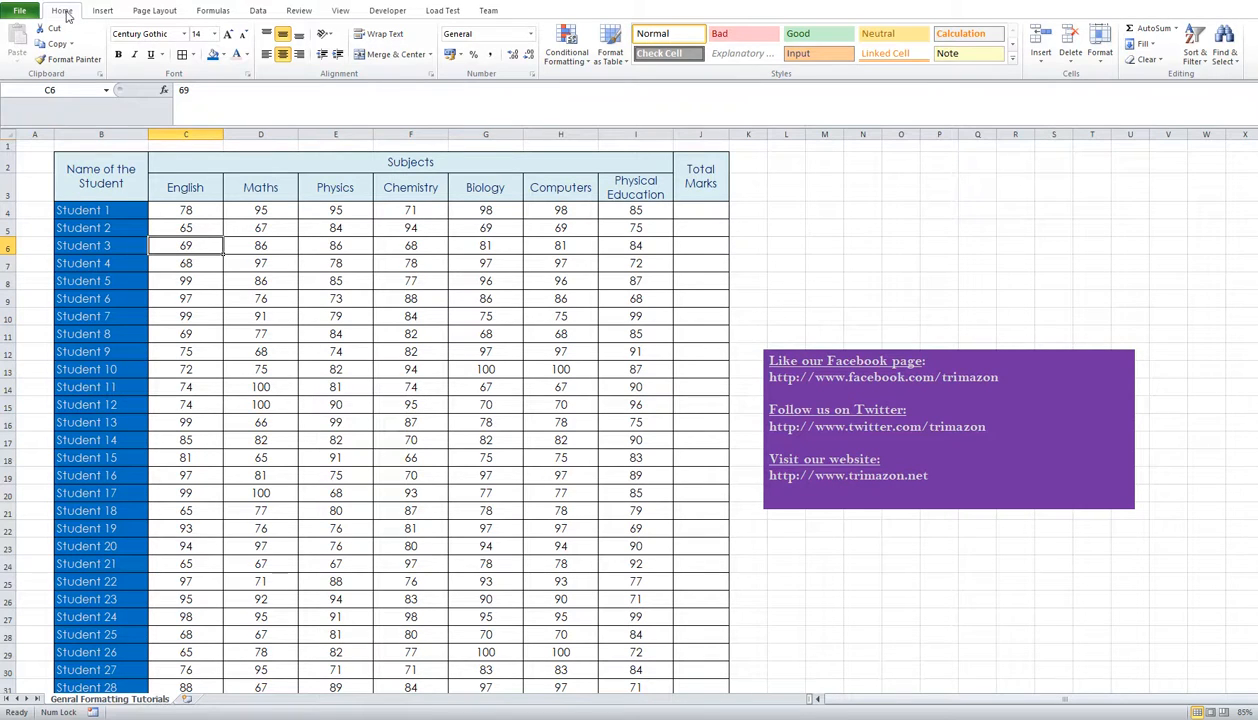
pyautogui.click(211, 11)
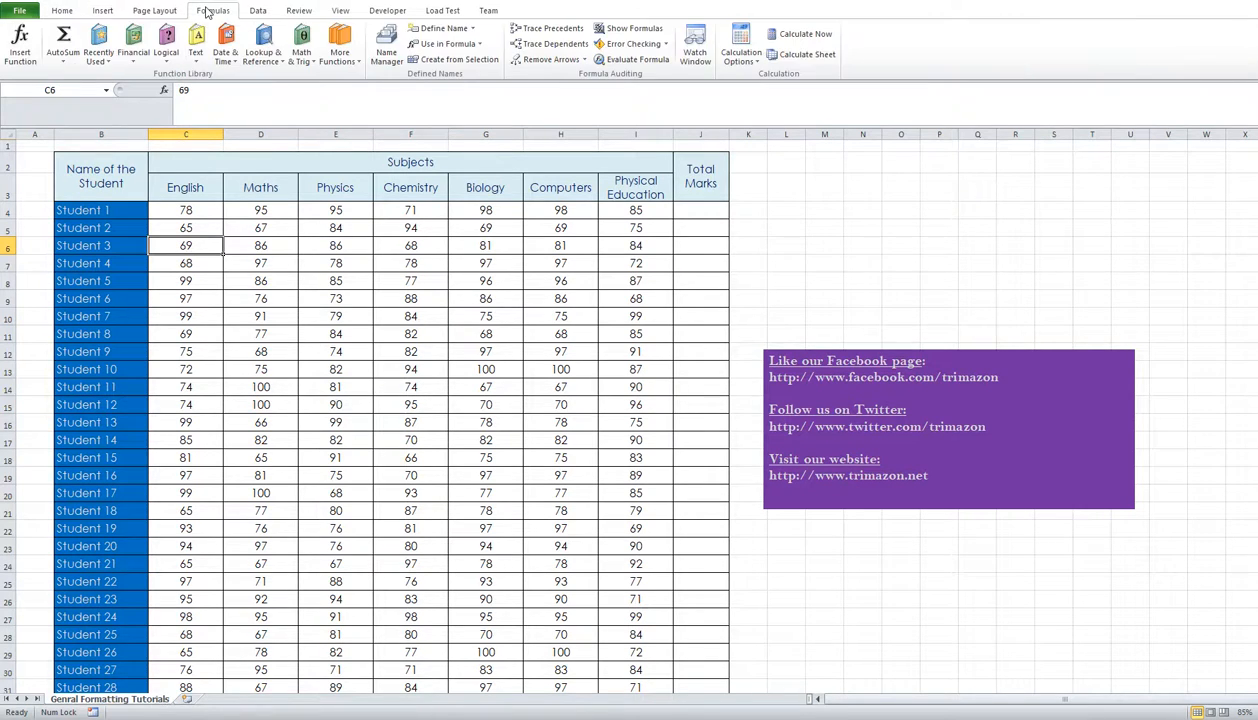
pyautogui.click(103, 11)
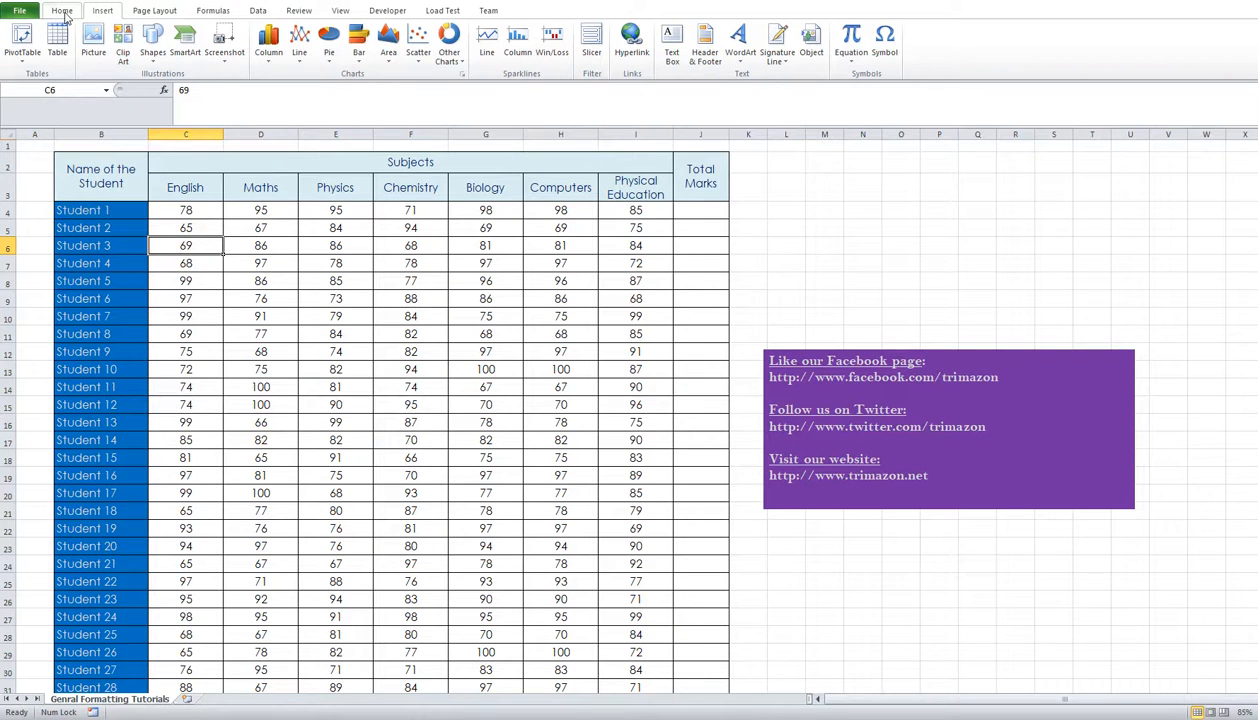
pyautogui.click(62, 11)
pyautogui.click(560, 291)
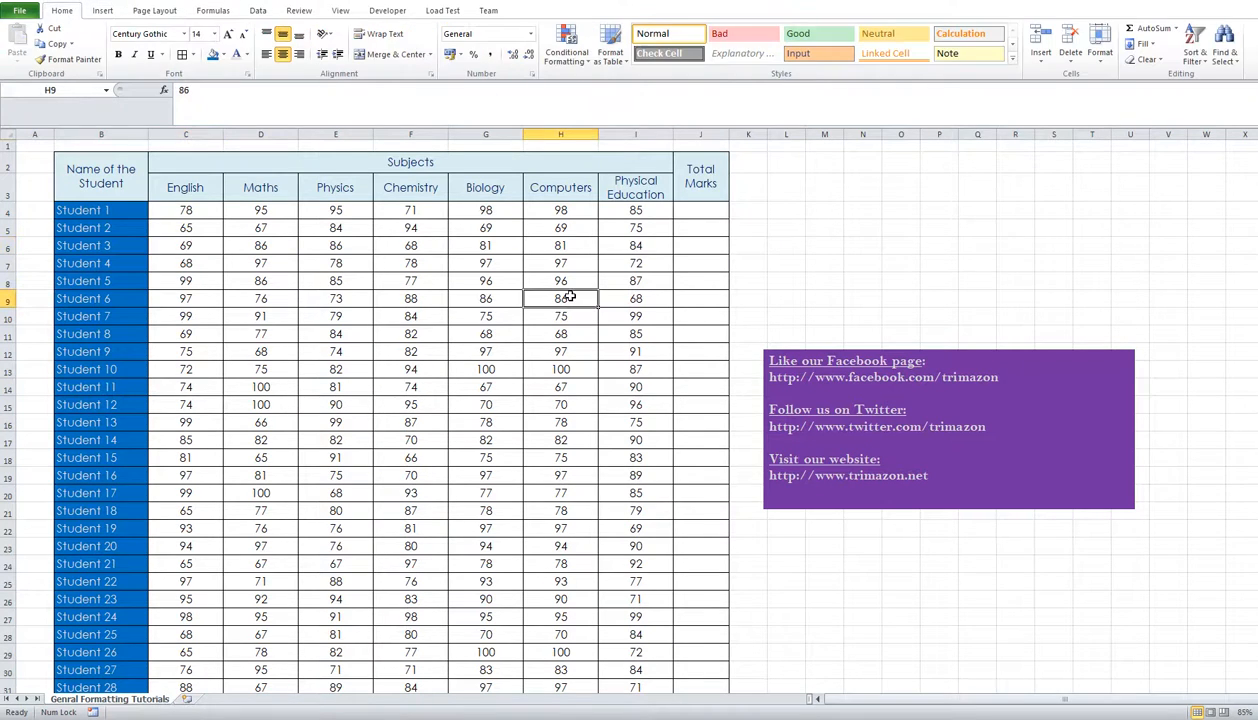
pyautogui.click(694, 213)
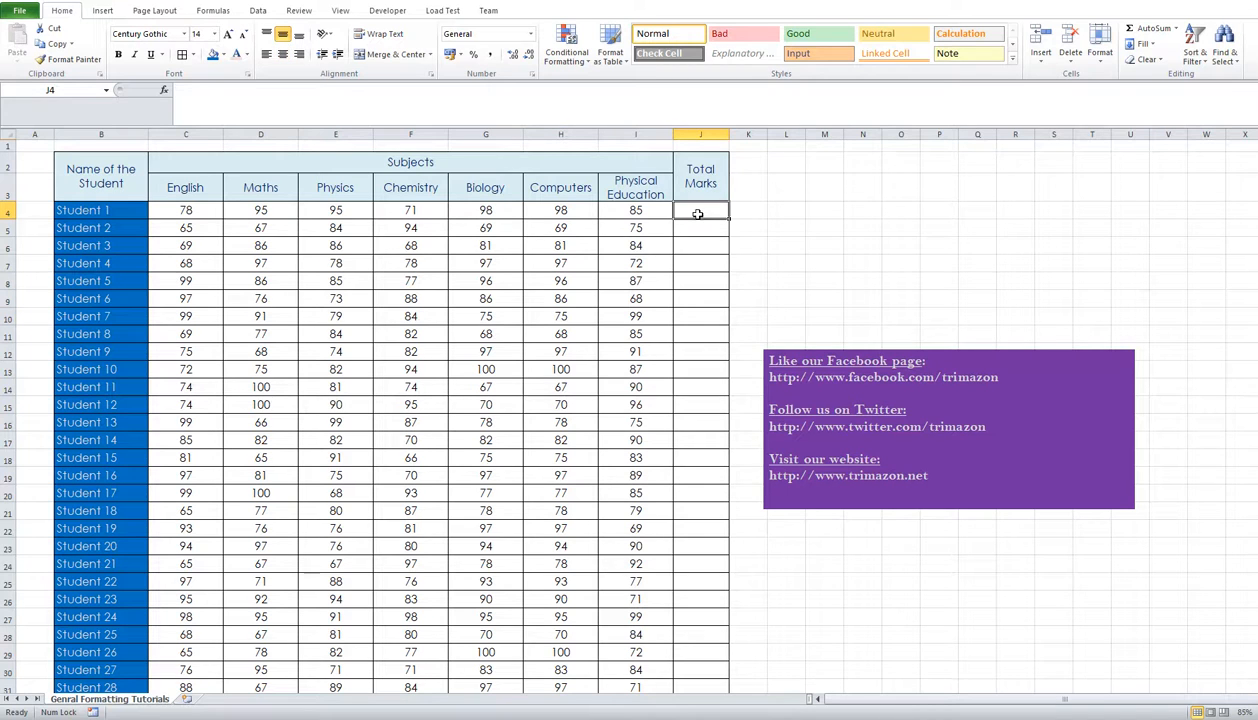
pyautogui.moveTo(698, 213); pyautogui.dragTo(700, 546)
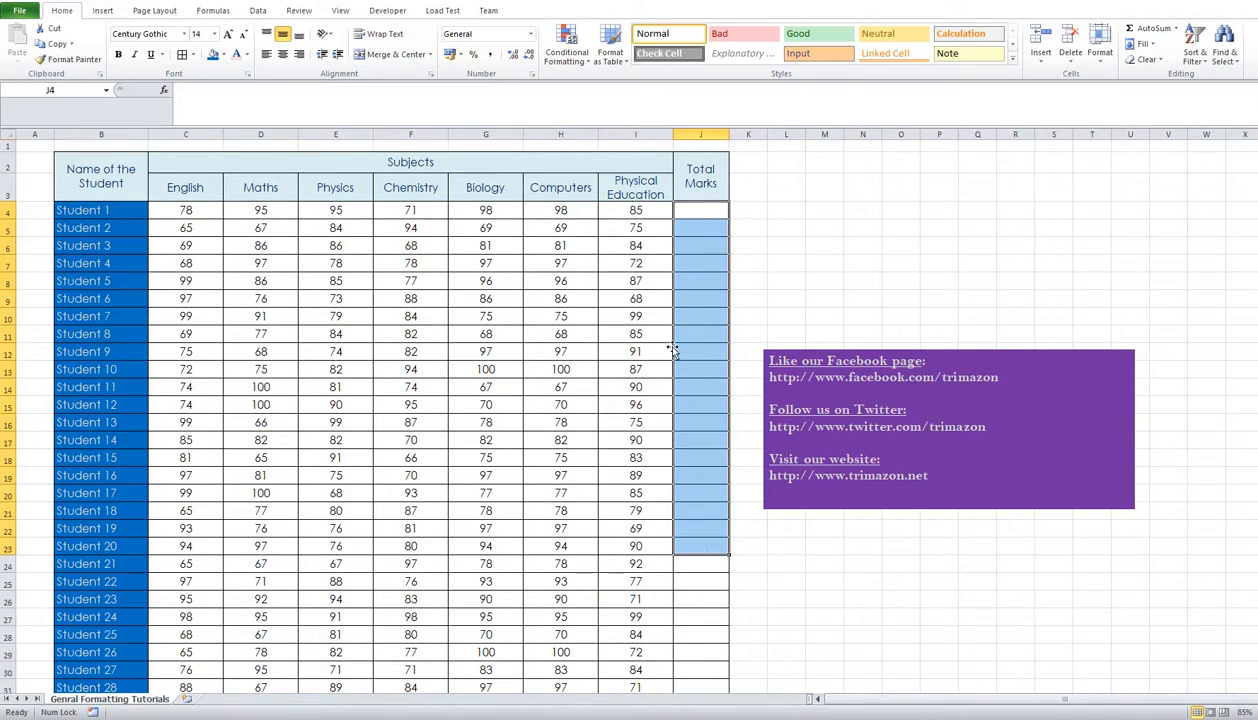
pyautogui.click(696, 293)
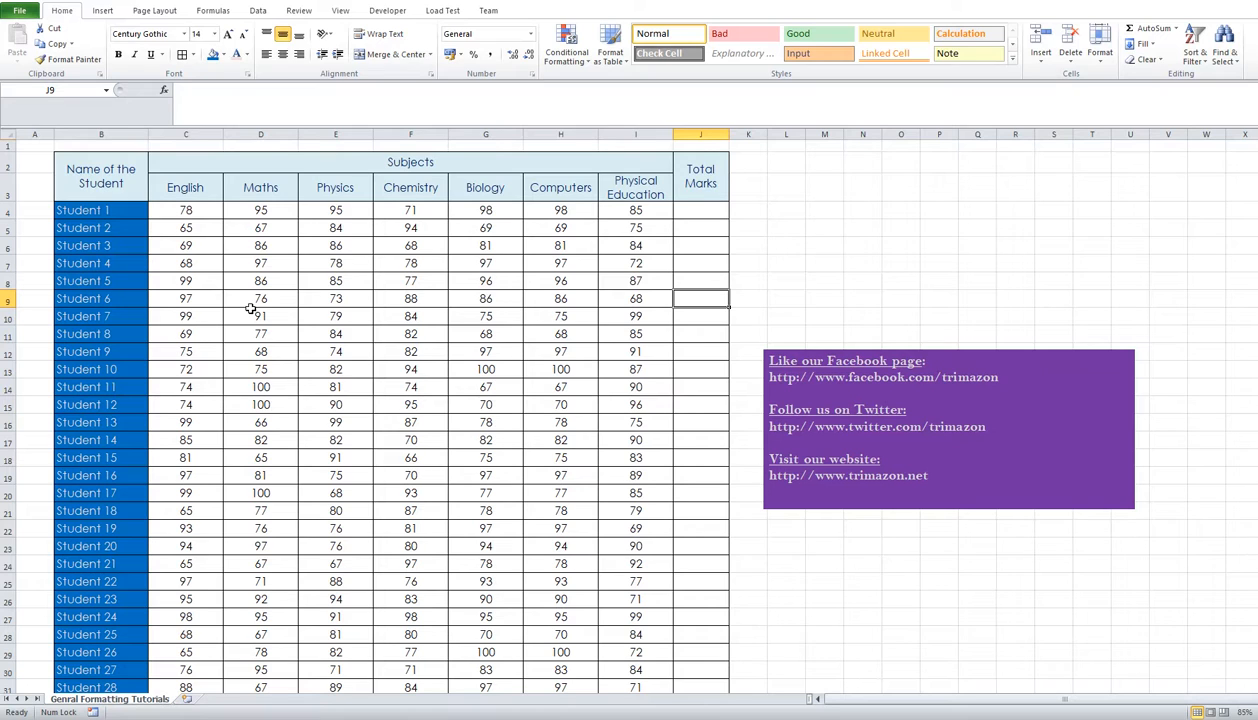
pyautogui.click(185, 190)
pyautogui.click(256, 190)
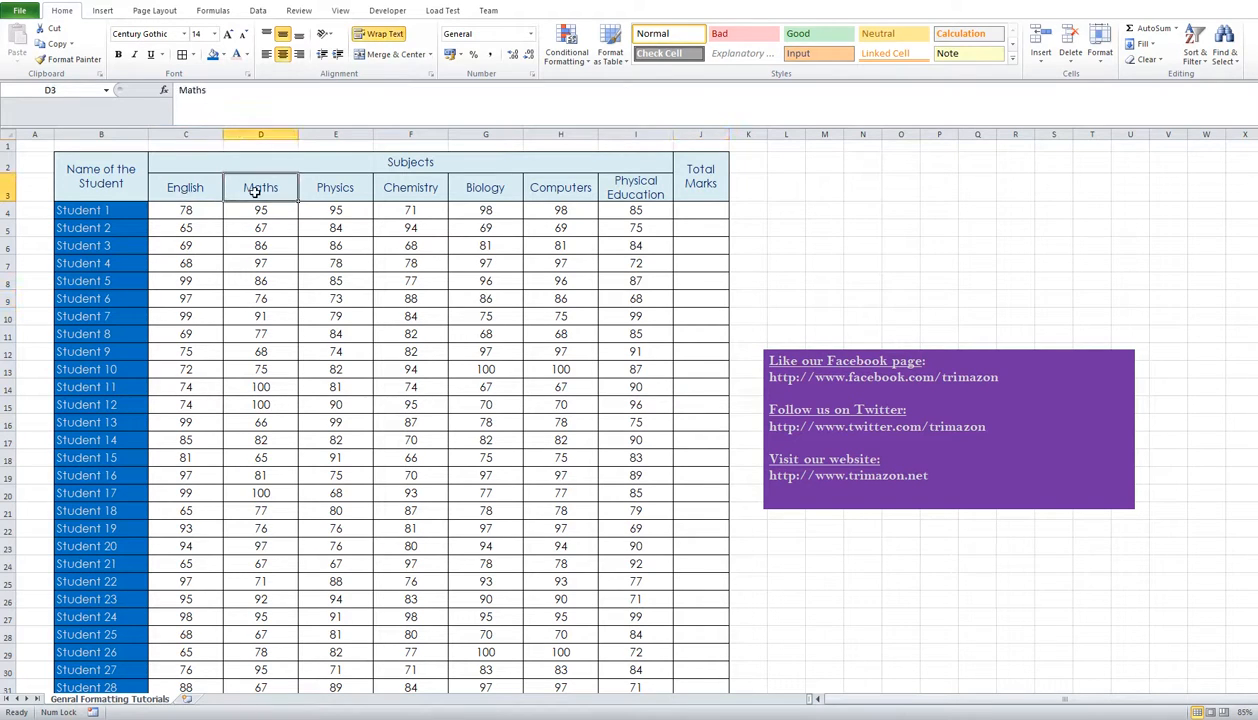
pyautogui.click(344, 193)
pyautogui.click(405, 196)
pyautogui.click(455, 190)
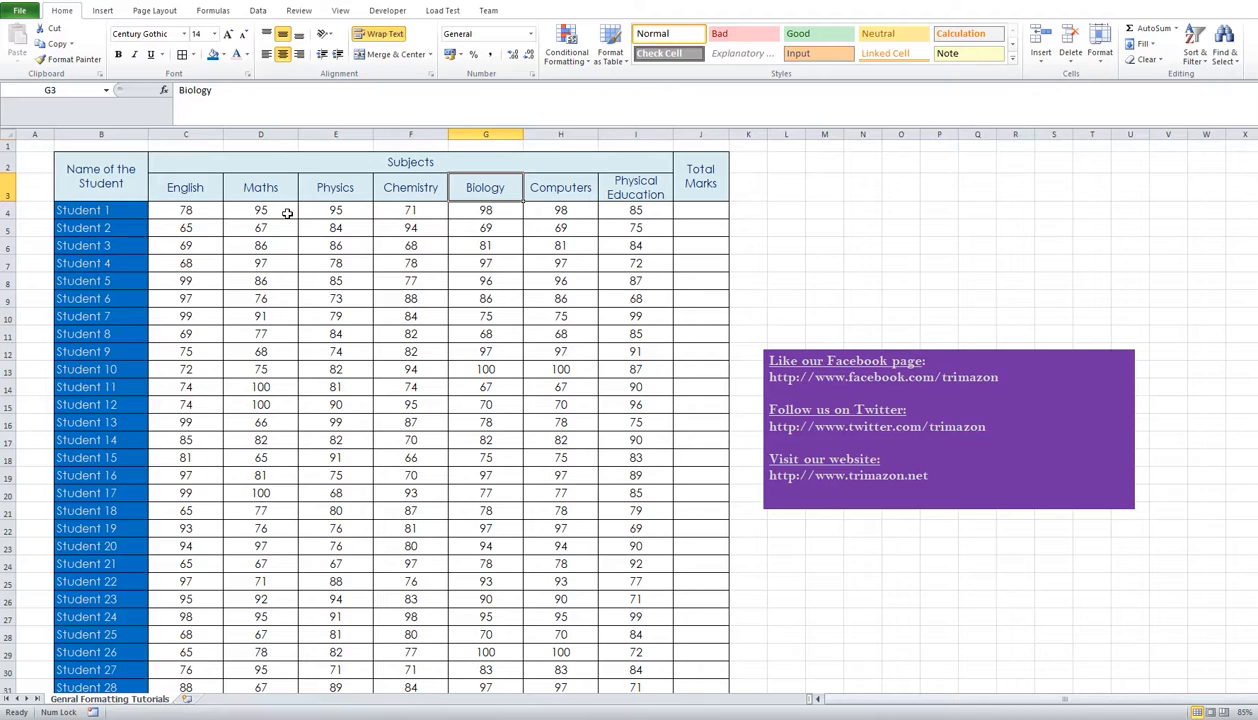
pyautogui.click(548, 289)
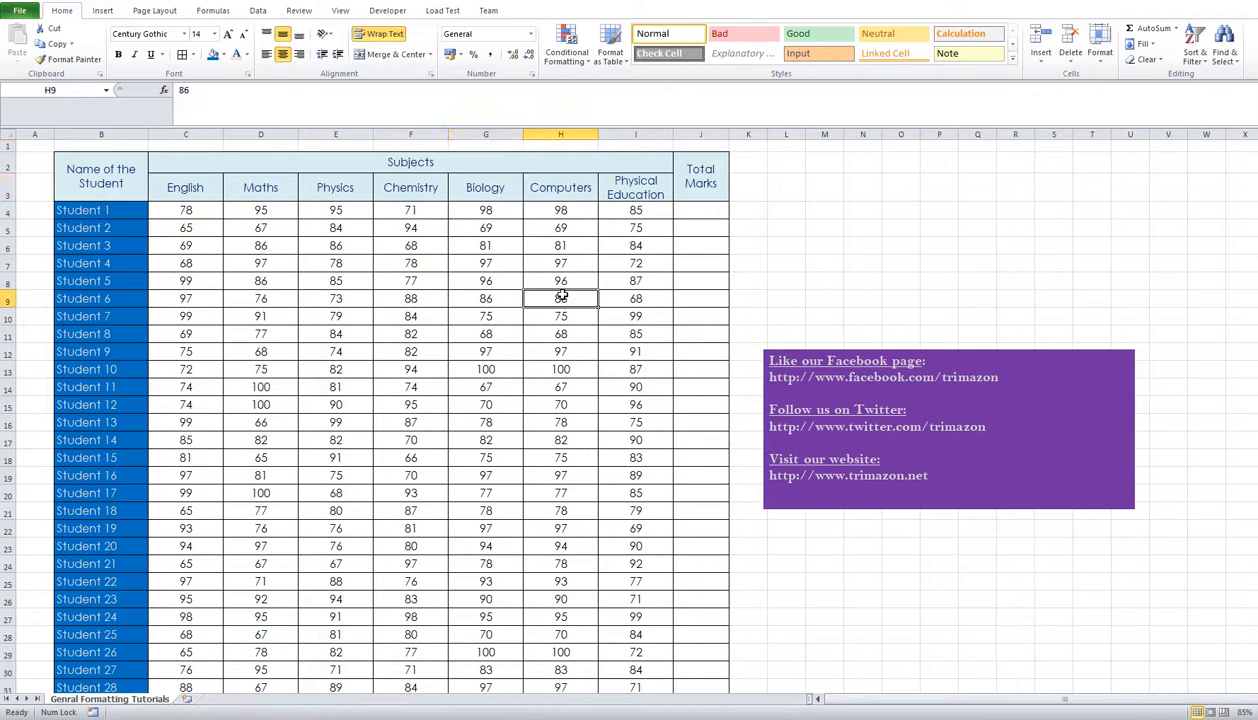
pyautogui.click(549, 384)
pyautogui.click(418, 369)
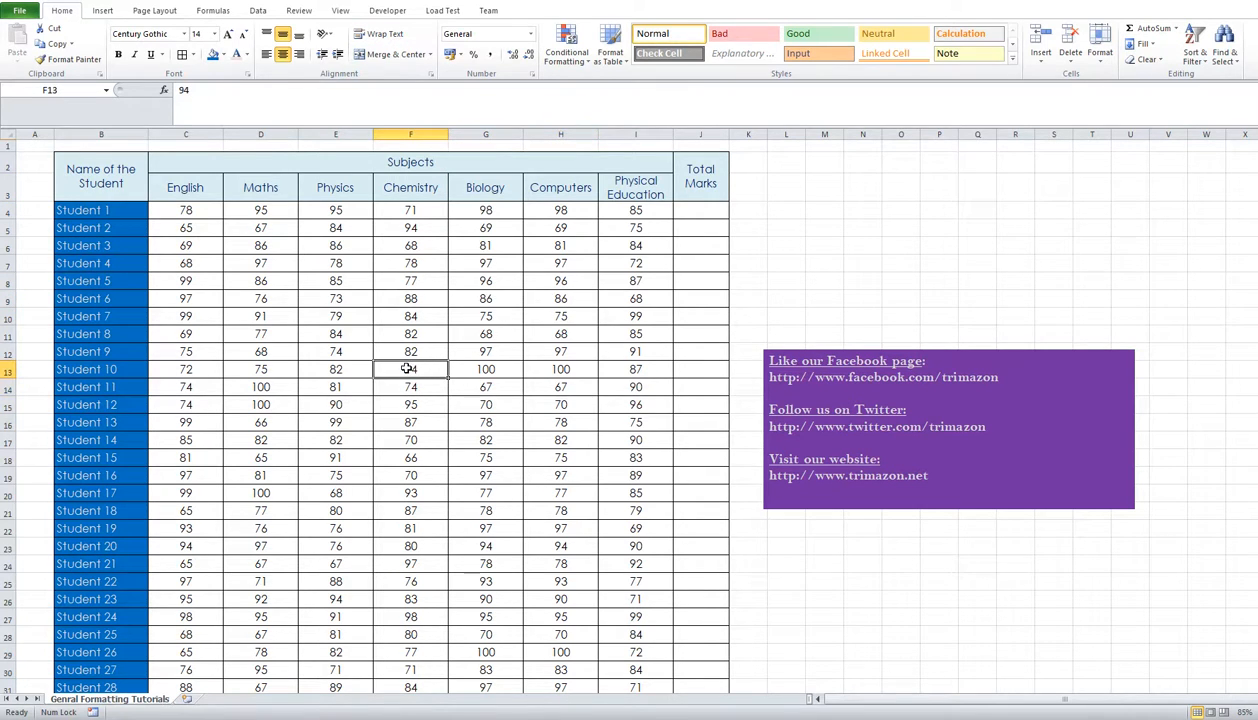
pyautogui.click(387, 331)
pyautogui.click(335, 300)
pyautogui.click(340, 366)
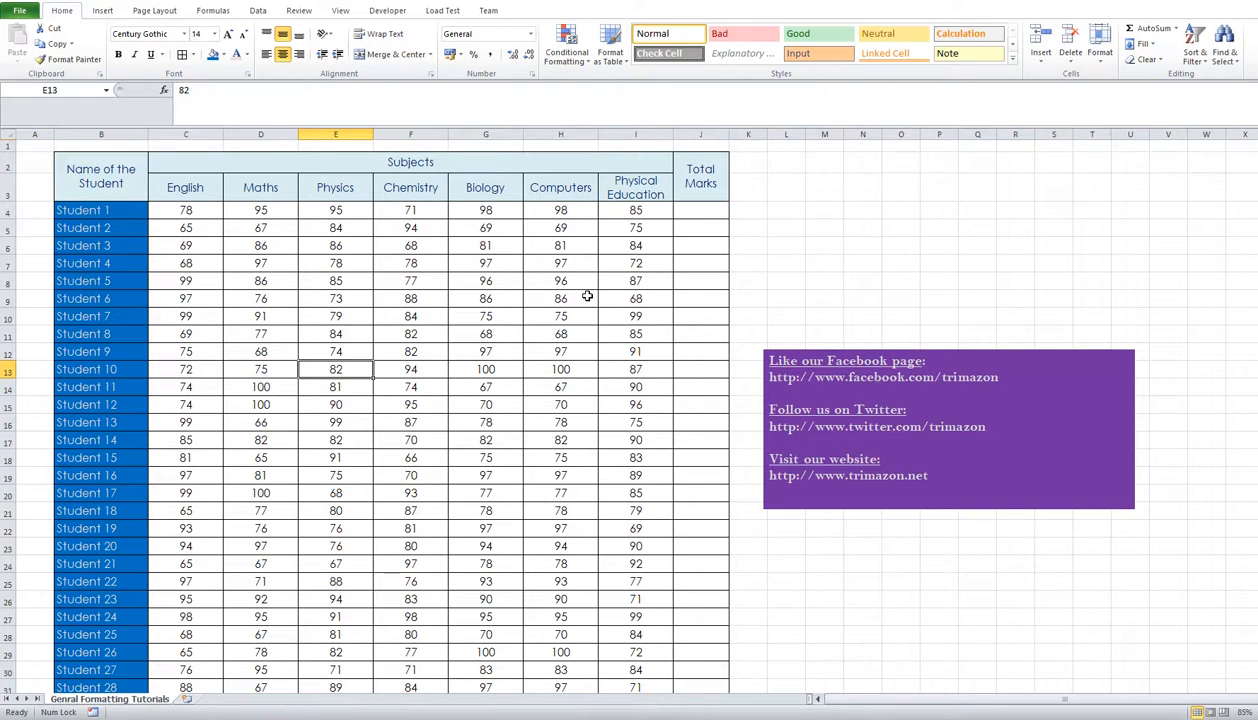
pyautogui.click(630, 298)
pyautogui.click(485, 333)
pyautogui.click(412, 408)
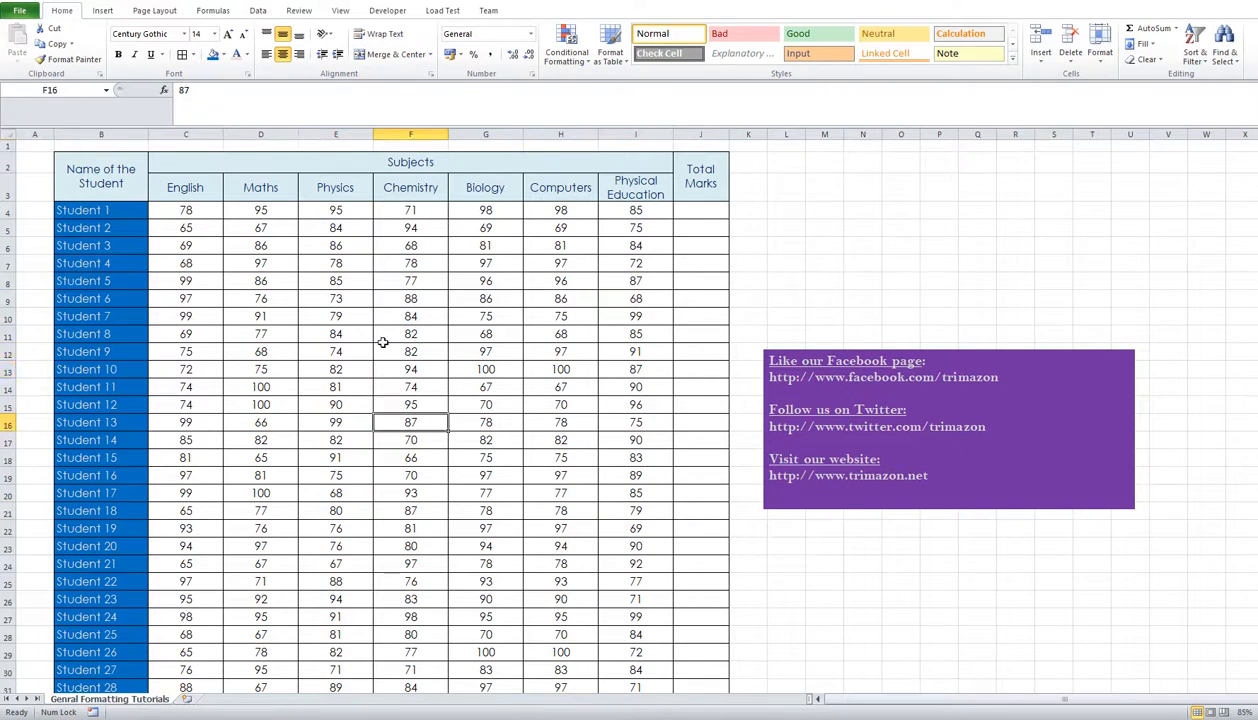
pyautogui.click(376, 316)
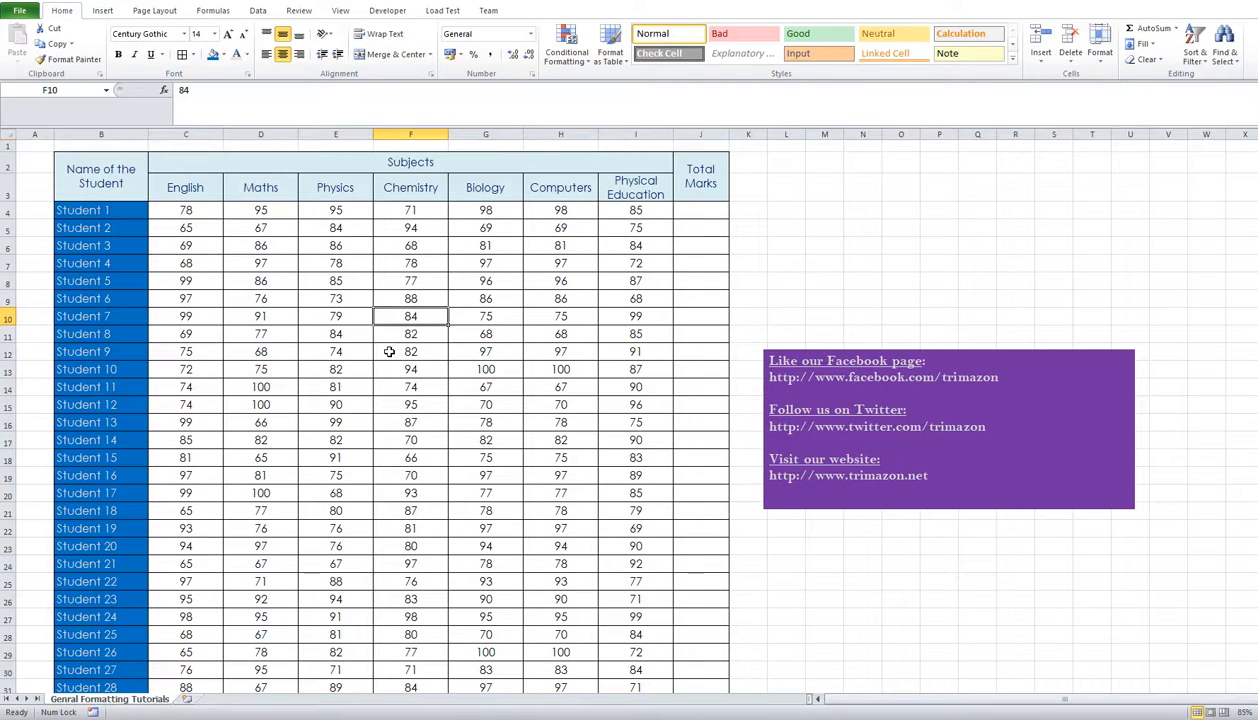
pyautogui.click(389, 351)
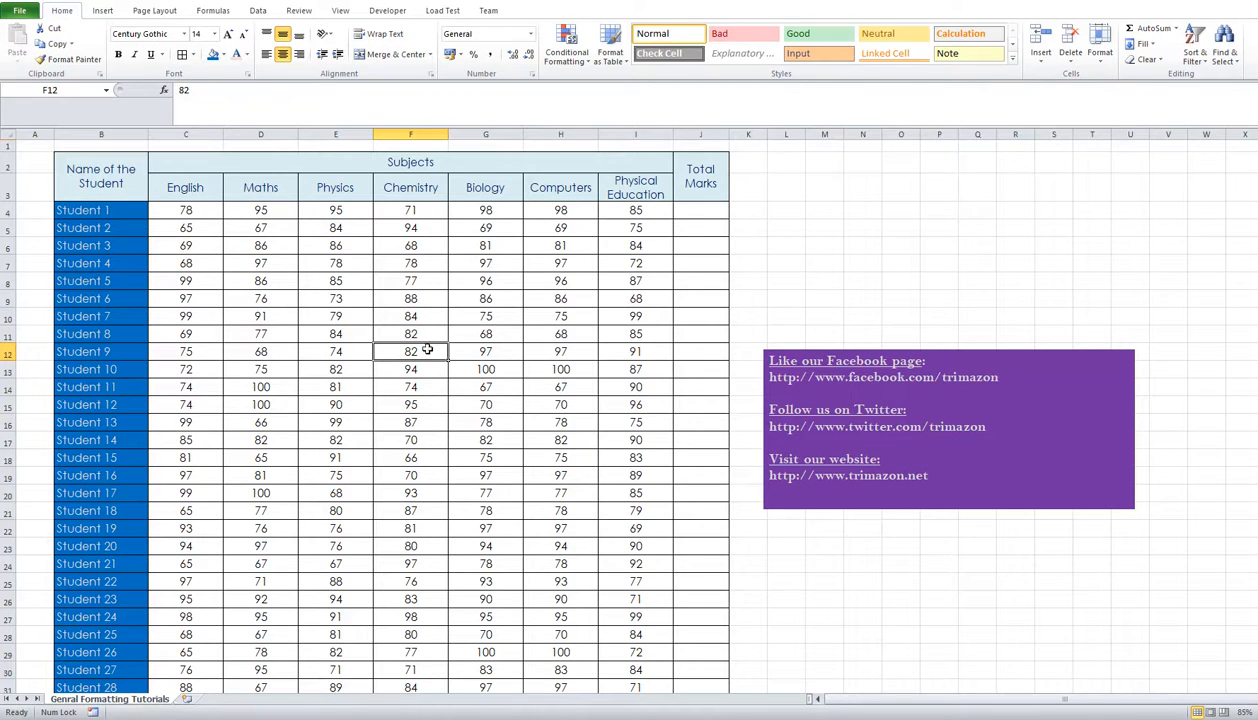